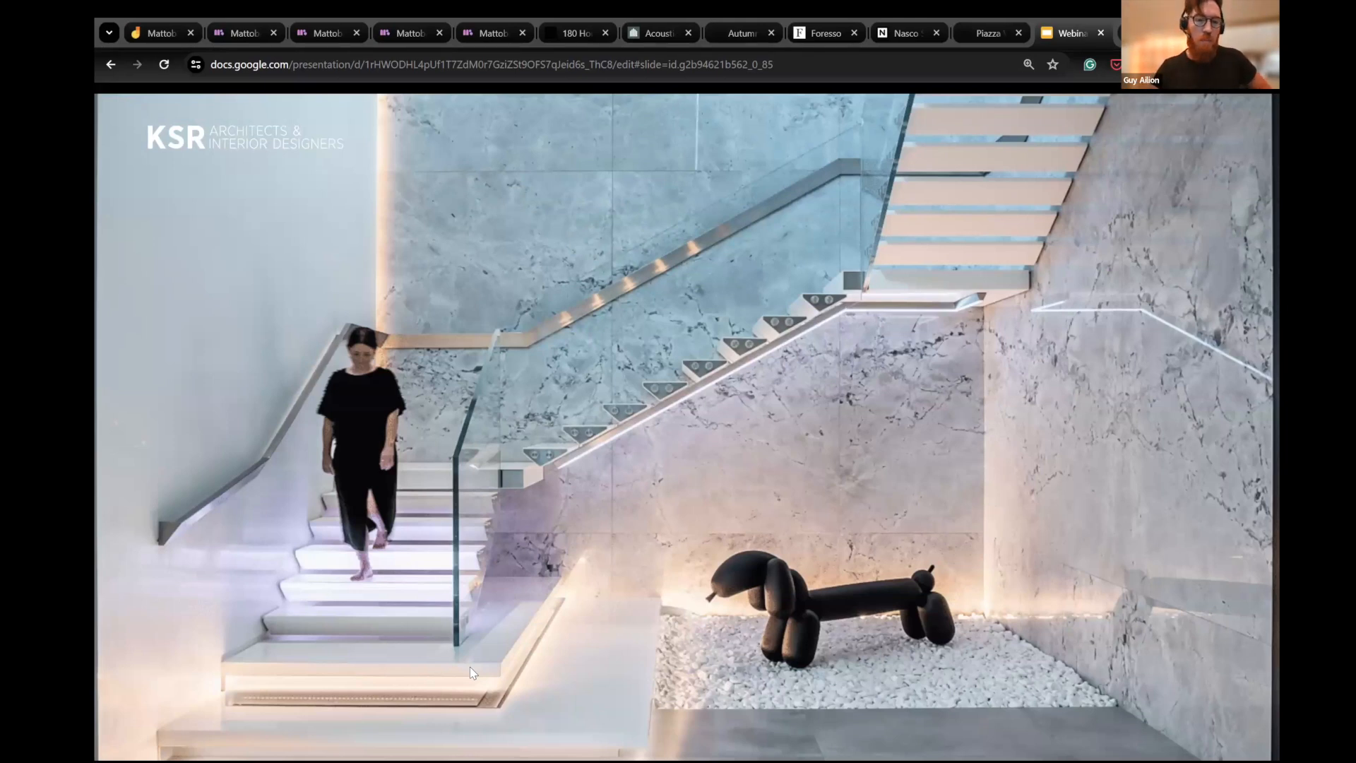
- Advance the slideshow through the KSR project photos to the Business of Home article about Mattoboard
{"action": "key", "text": "Right"}
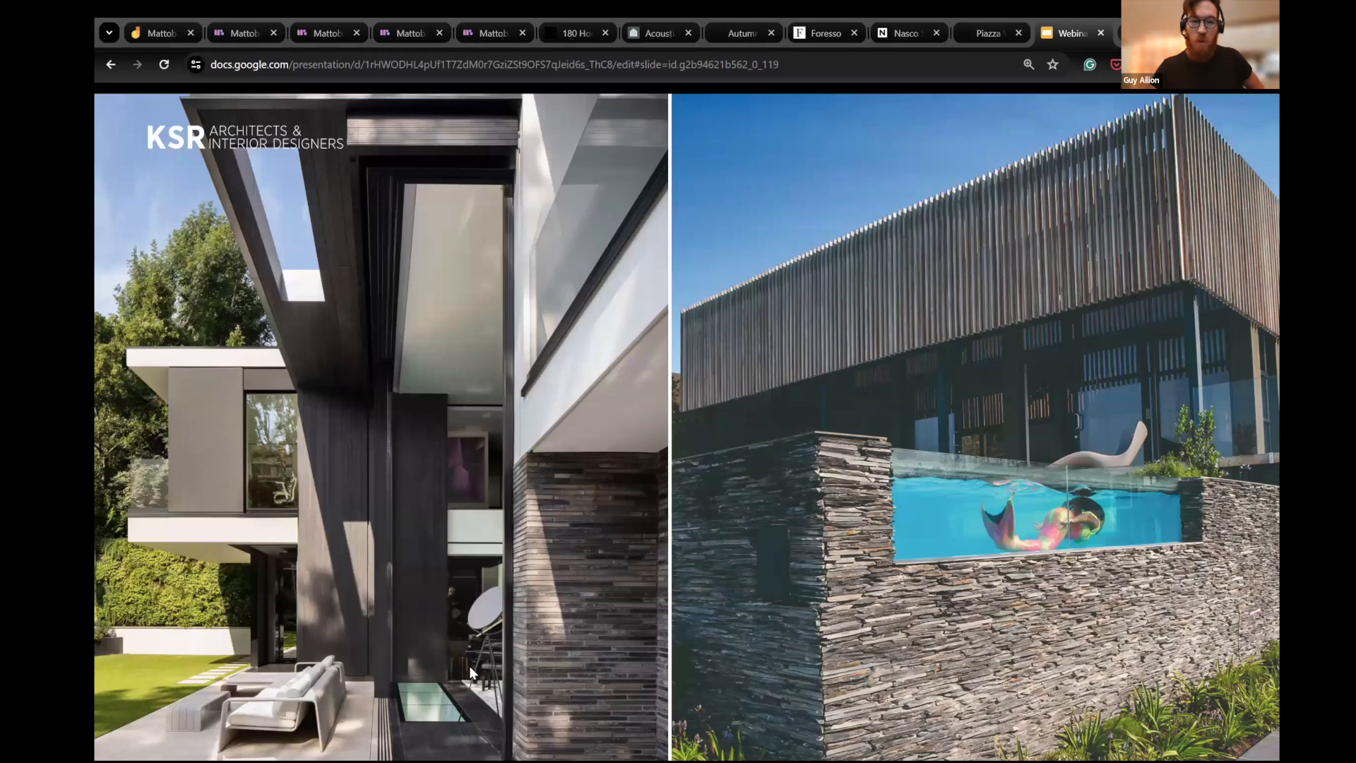
{"action": "key", "text": "Right"}
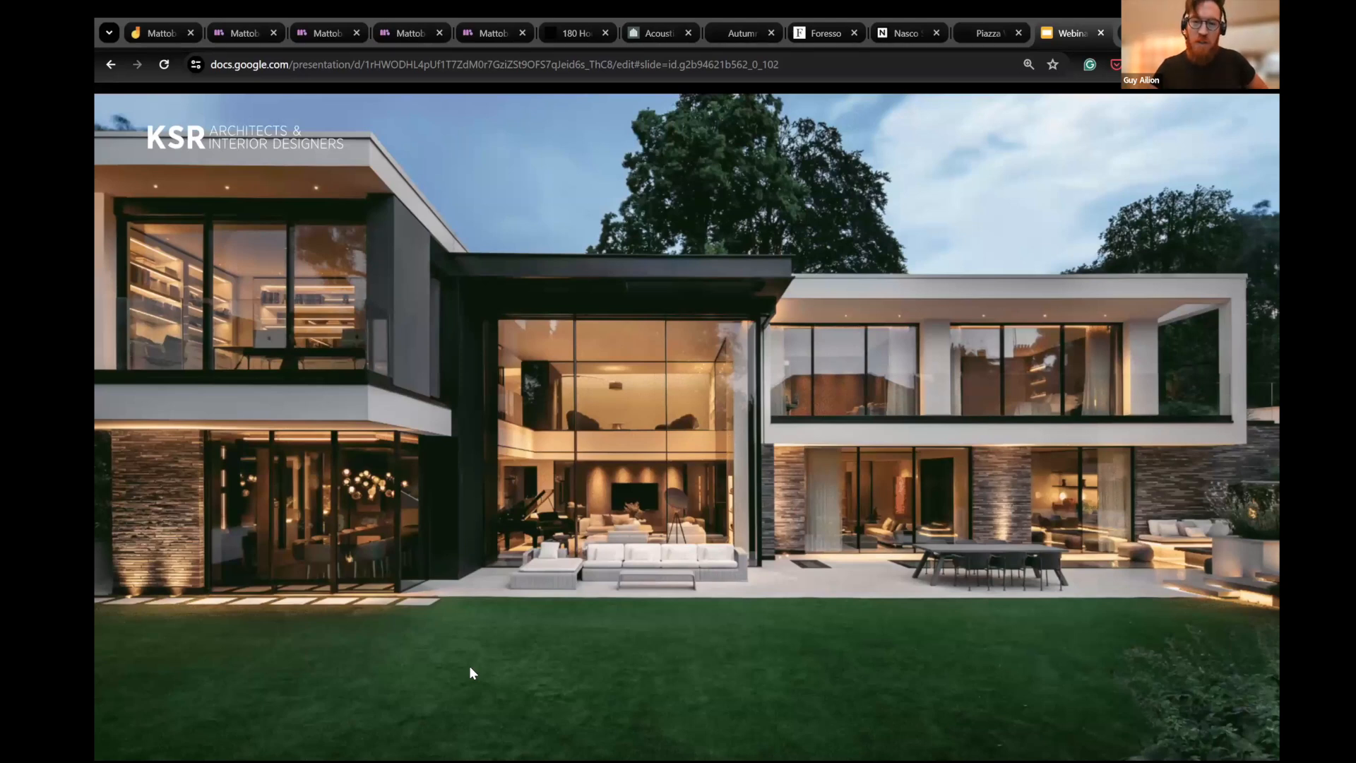
{"action": "key", "text": "Right"}
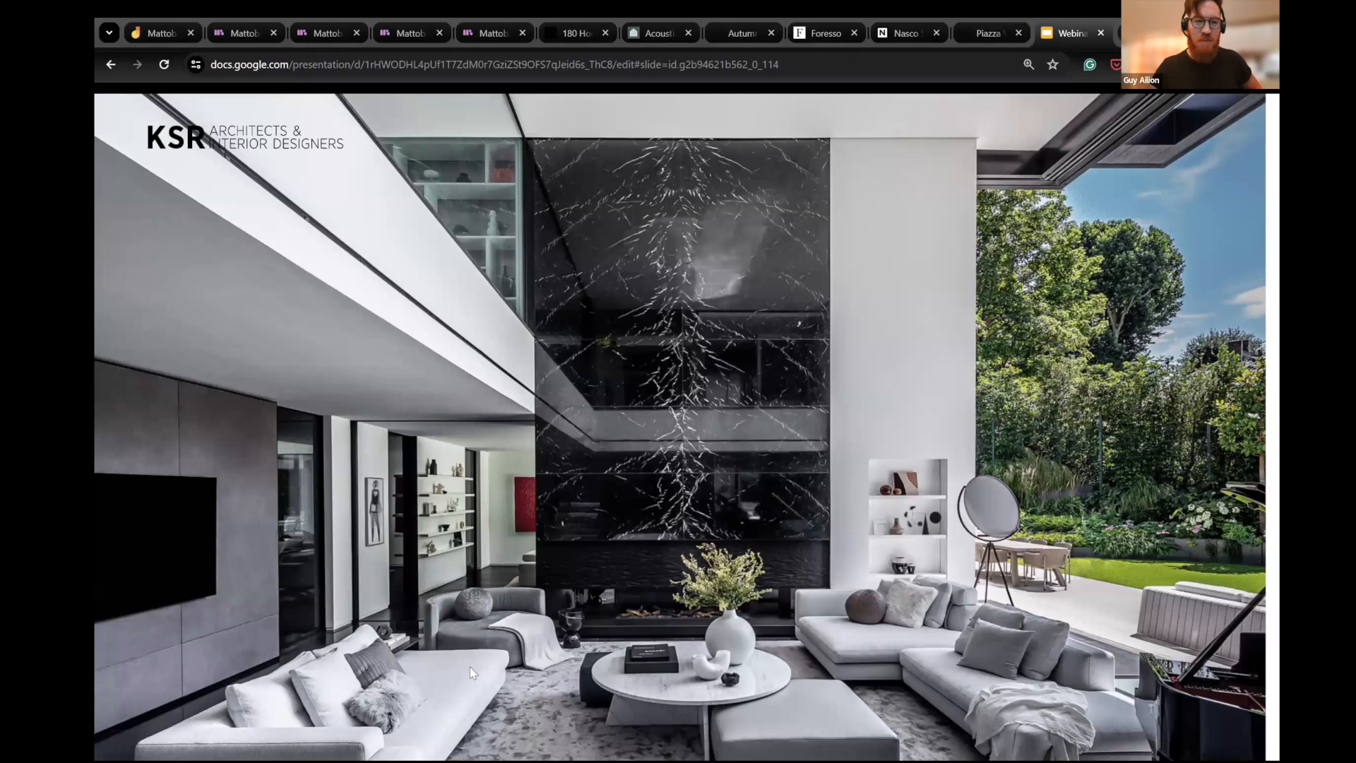
{"action": "key", "text": "Right"}
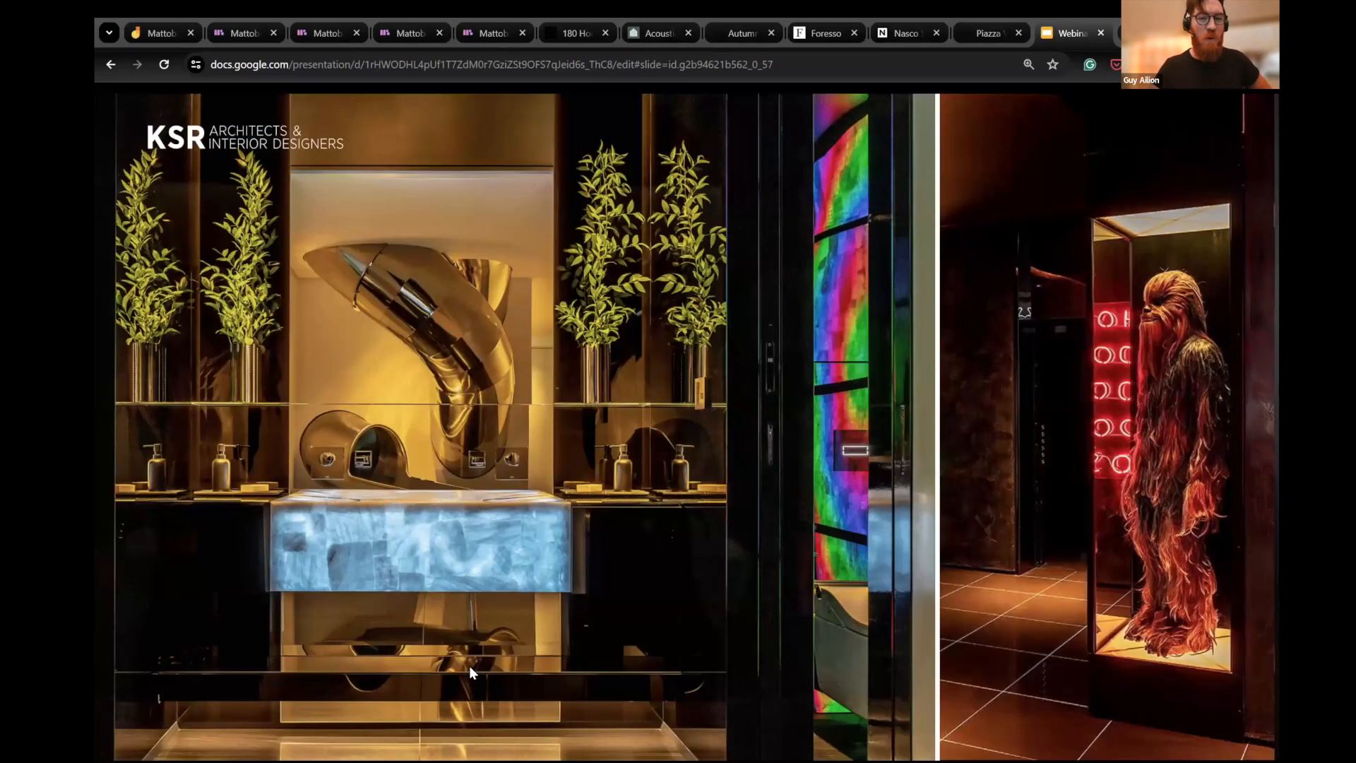
{"action": "key", "text": "Right"}
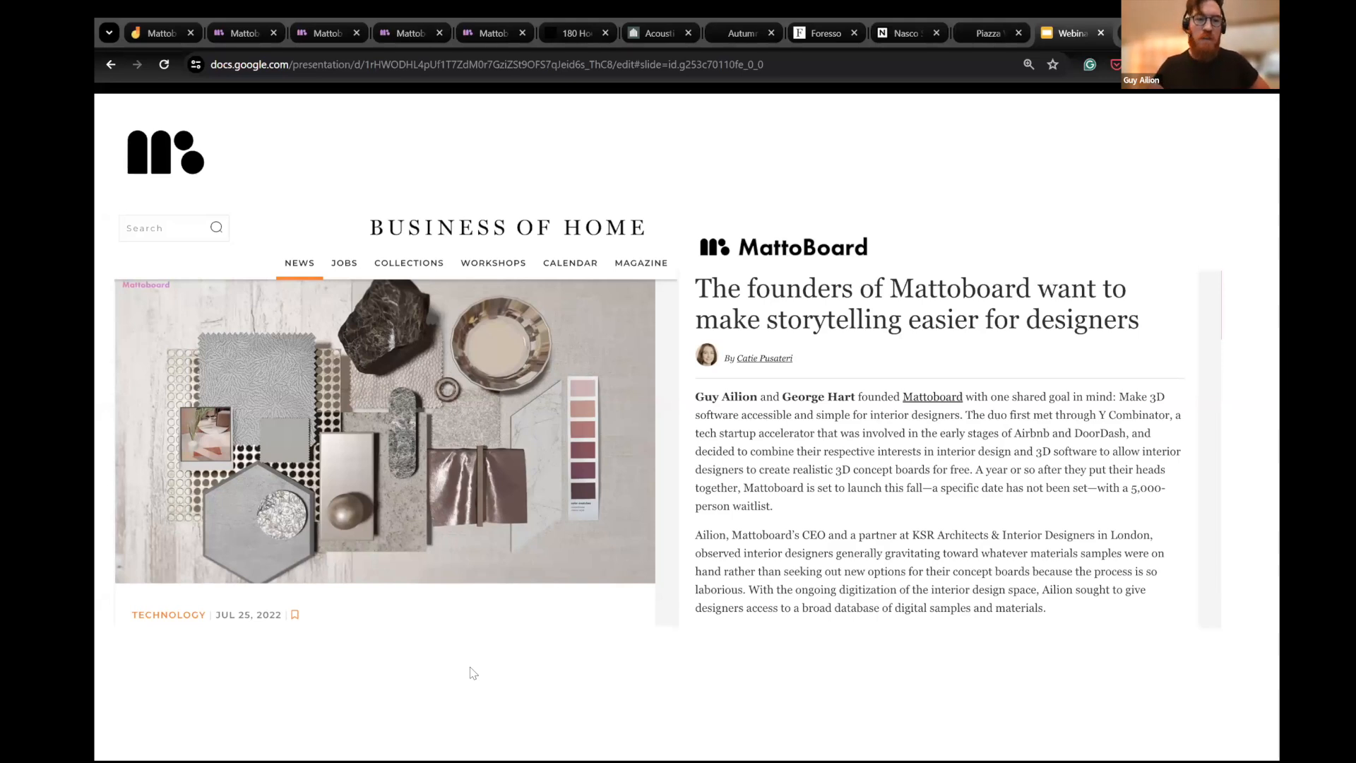
- Present the agenda and the "The Present - Old Way" section up to the slide of design software logos
{"action": "key", "text": "Right"}
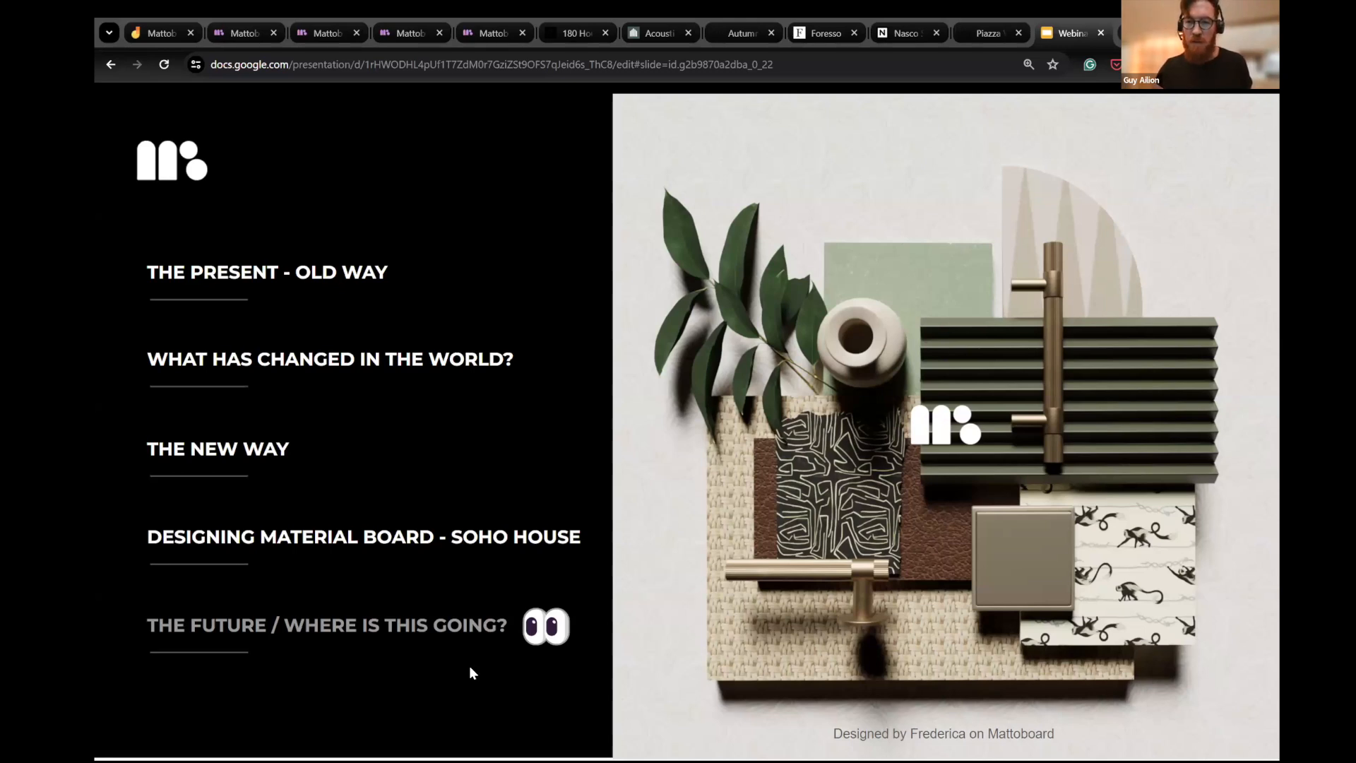
{"action": "key", "text": "Right"}
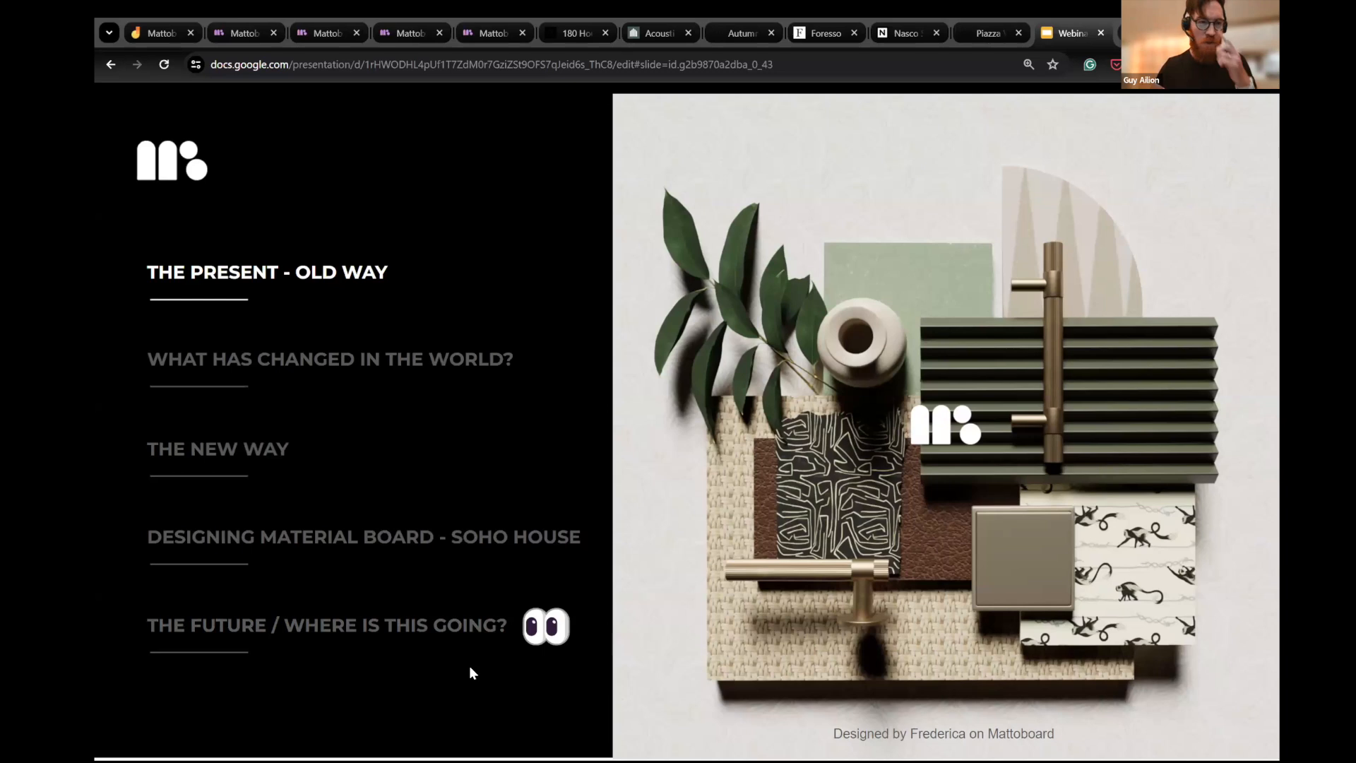
{"action": "key", "text": "Right"}
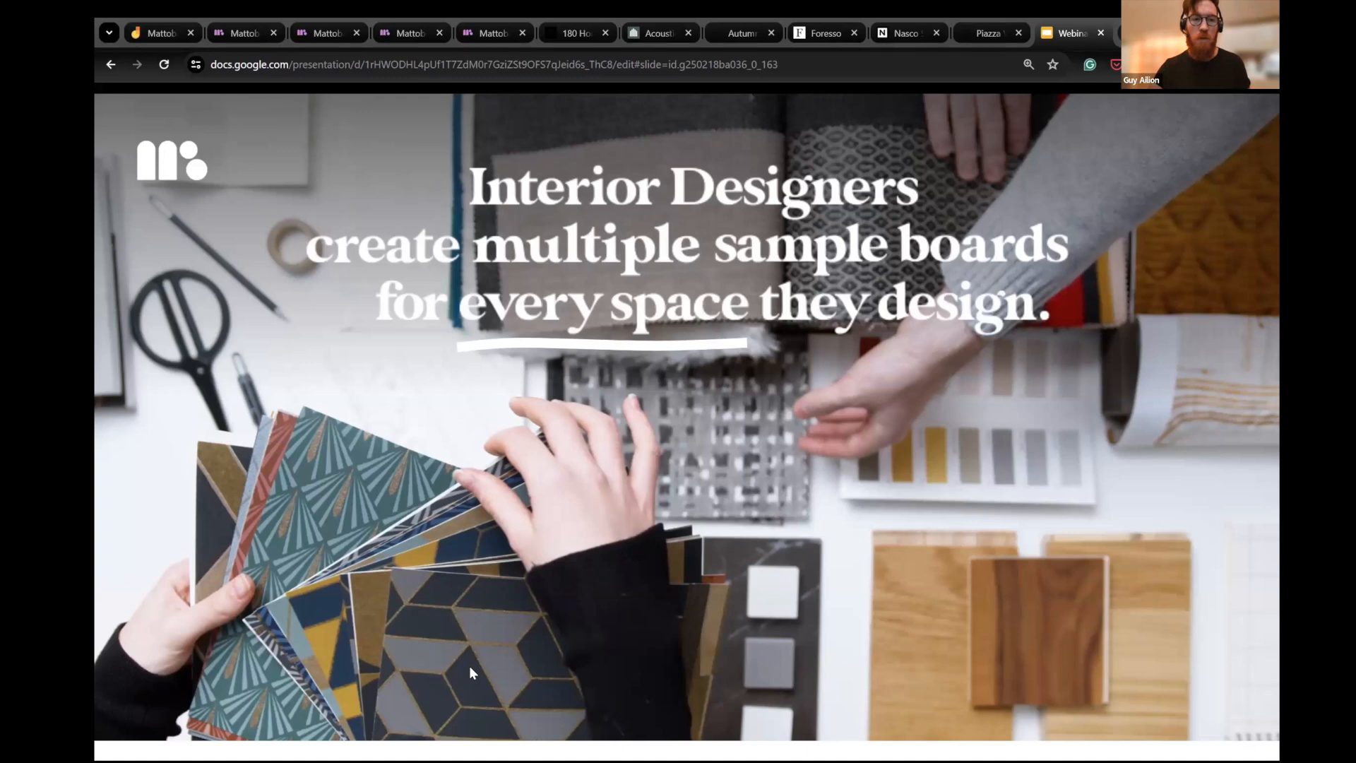
{"action": "key", "text": "Right"}
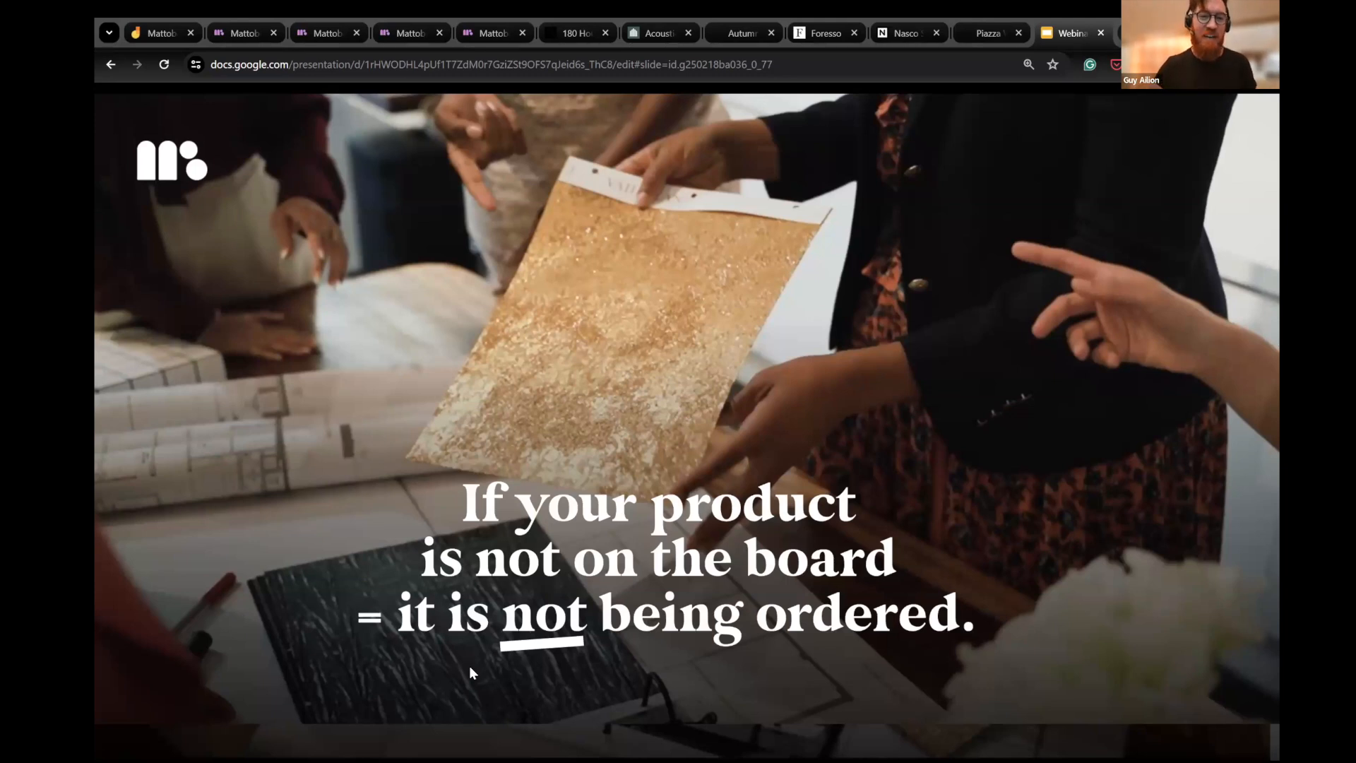
{"action": "key", "text": "Right"}
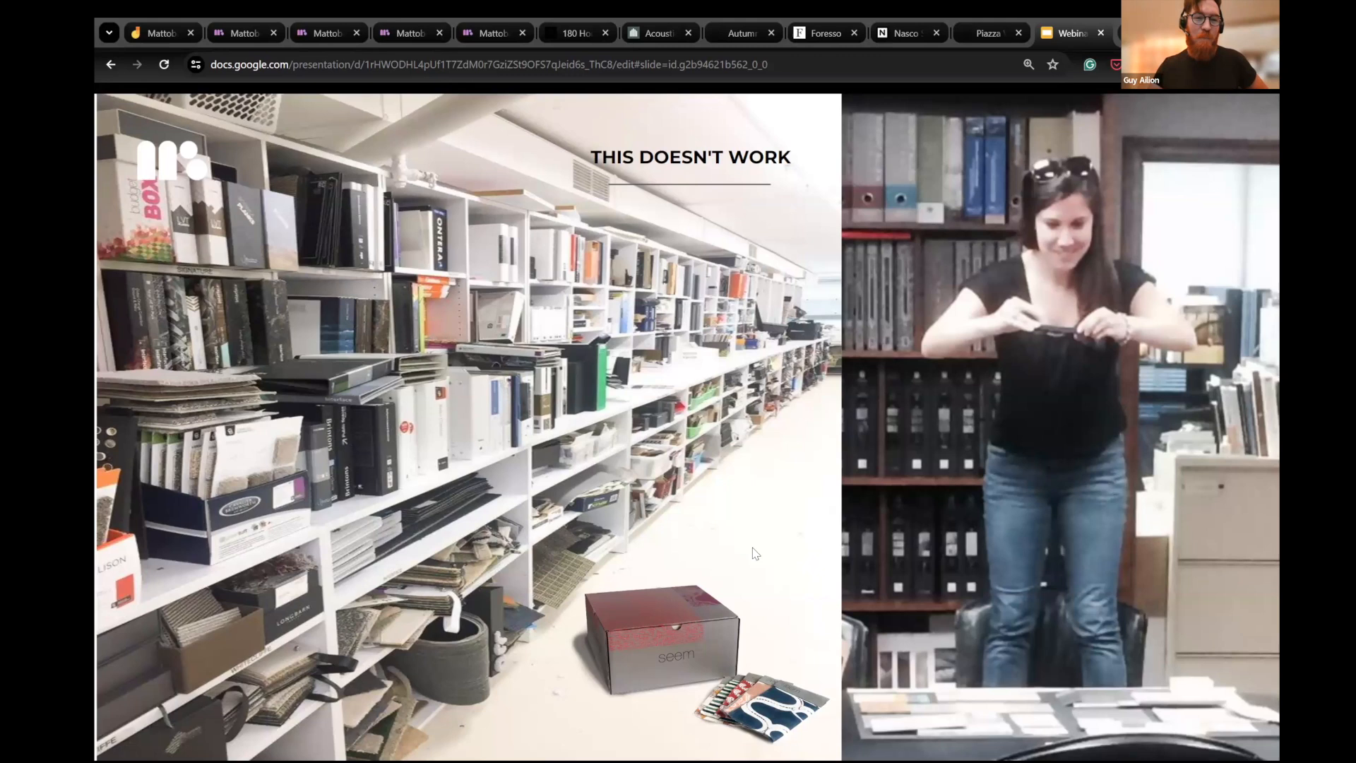
{"action": "key", "text": "Right"}
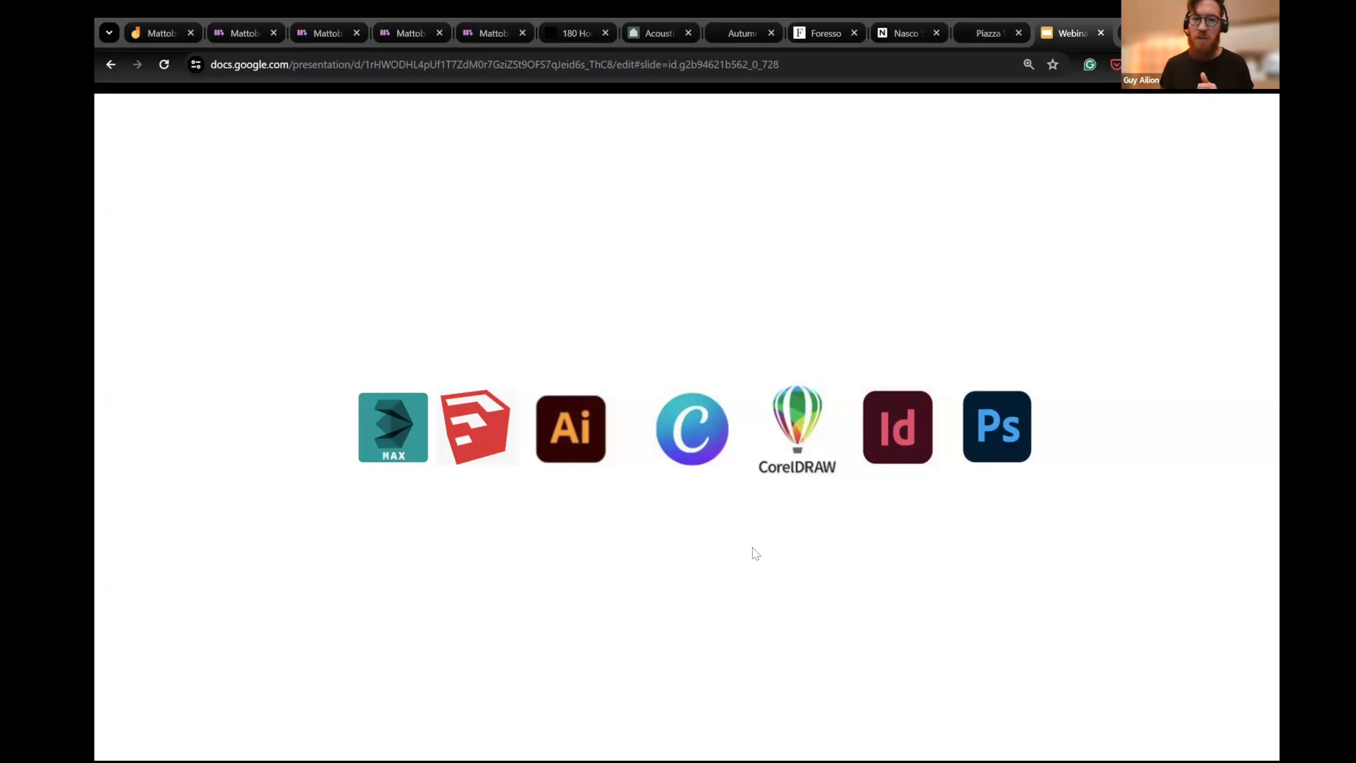
- Present the "What Has Changed in the World?" section up to the slide on AI and 3D web opportunity
{"action": "key", "text": "Right"}
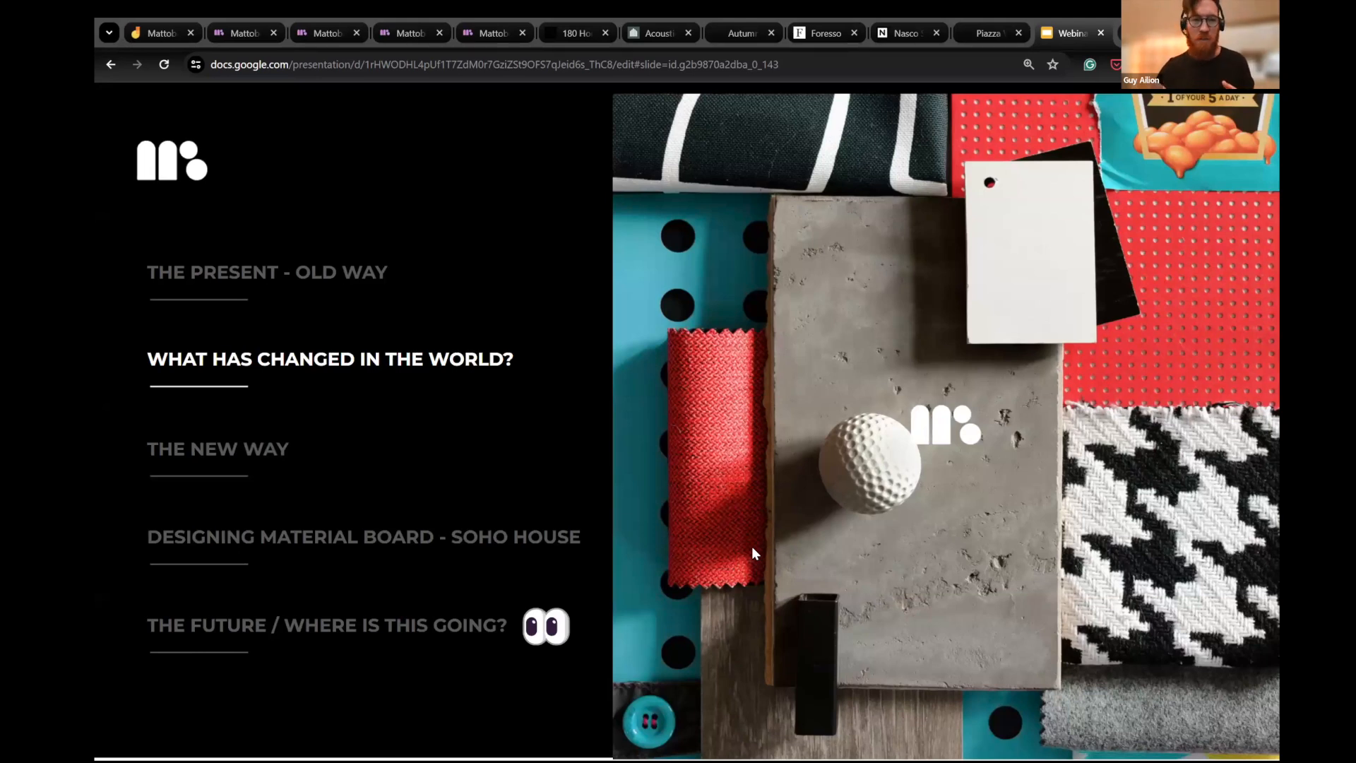
{"action": "key", "text": "Right"}
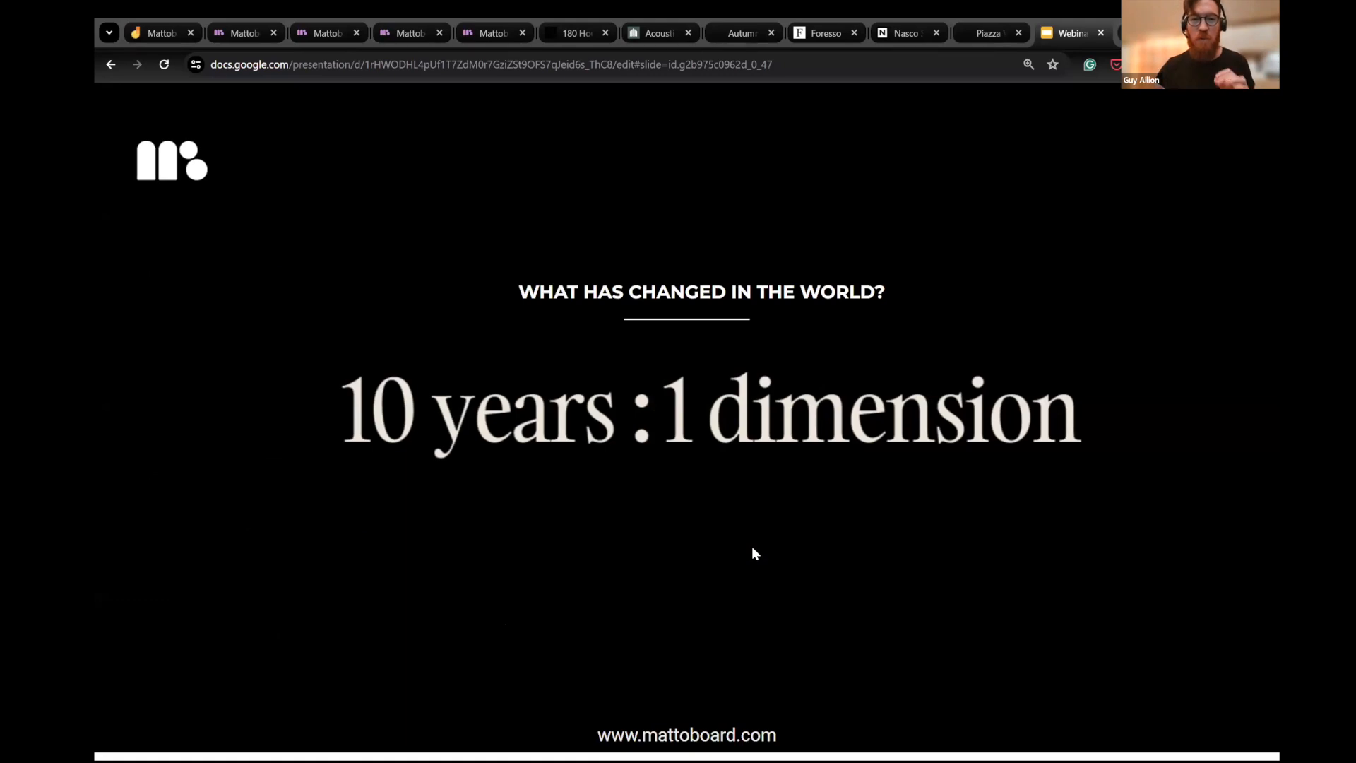
{"action": "key", "text": "Right"}
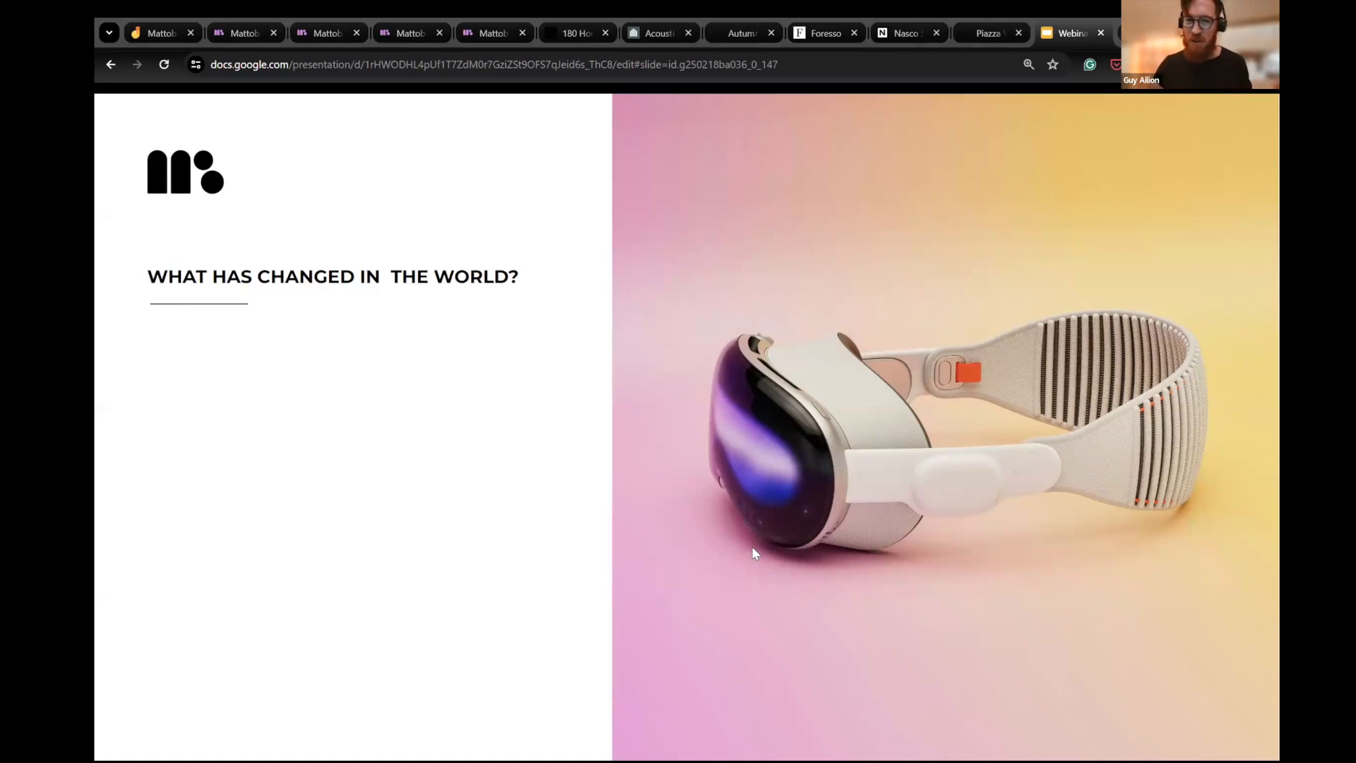
{"action": "key", "text": "Right"}
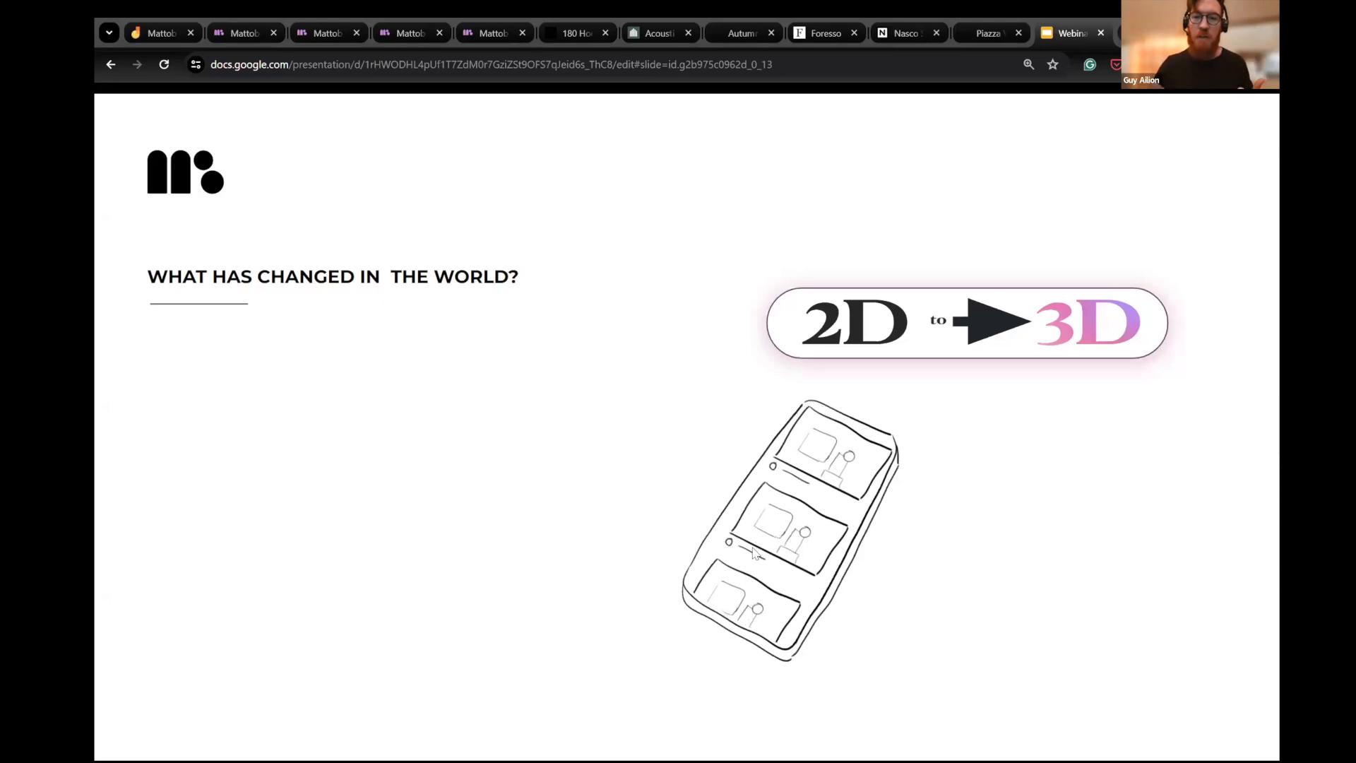
{"action": "key", "text": "Right"}
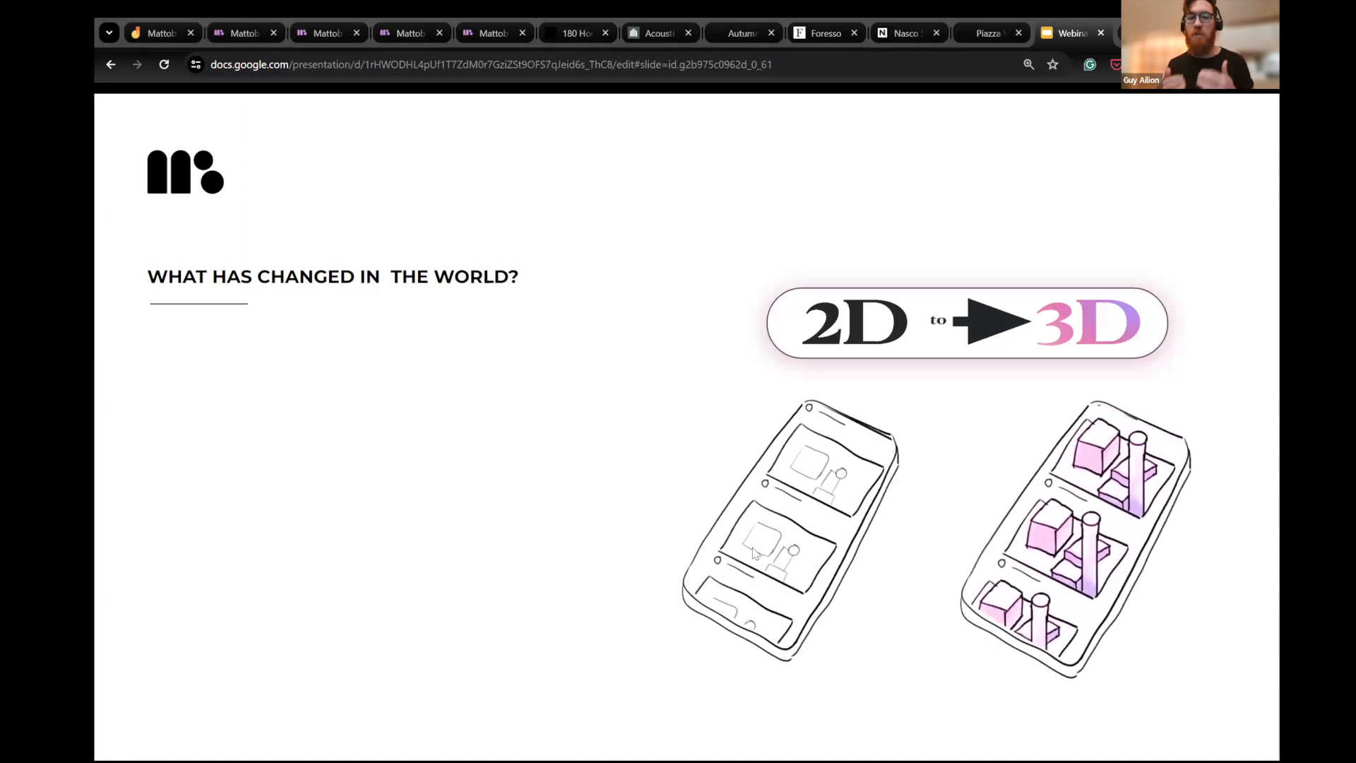
{"action": "key", "text": "Right"}
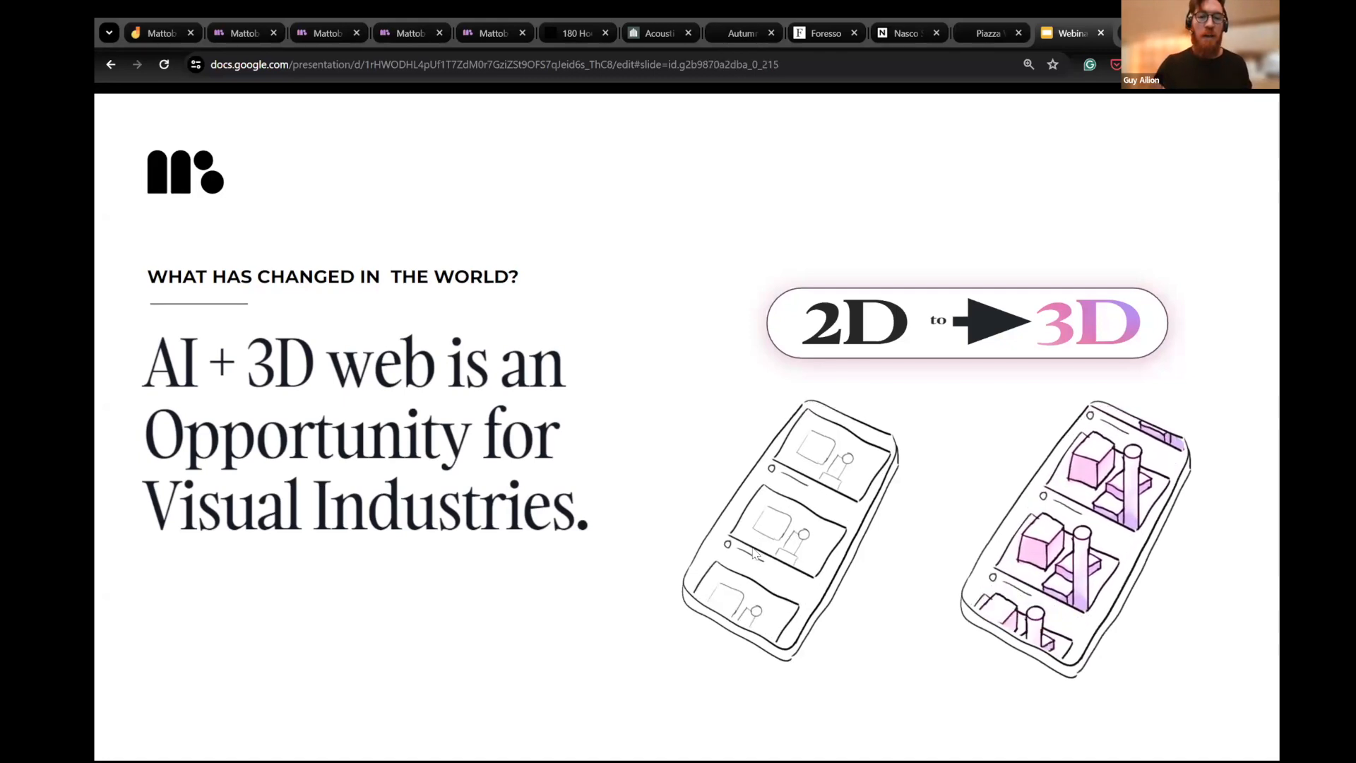
- Present "The New Way" section on VSamples up to the "Endless Professional Creativity, Zero Waste" slide
{"action": "key", "text": "Right"}
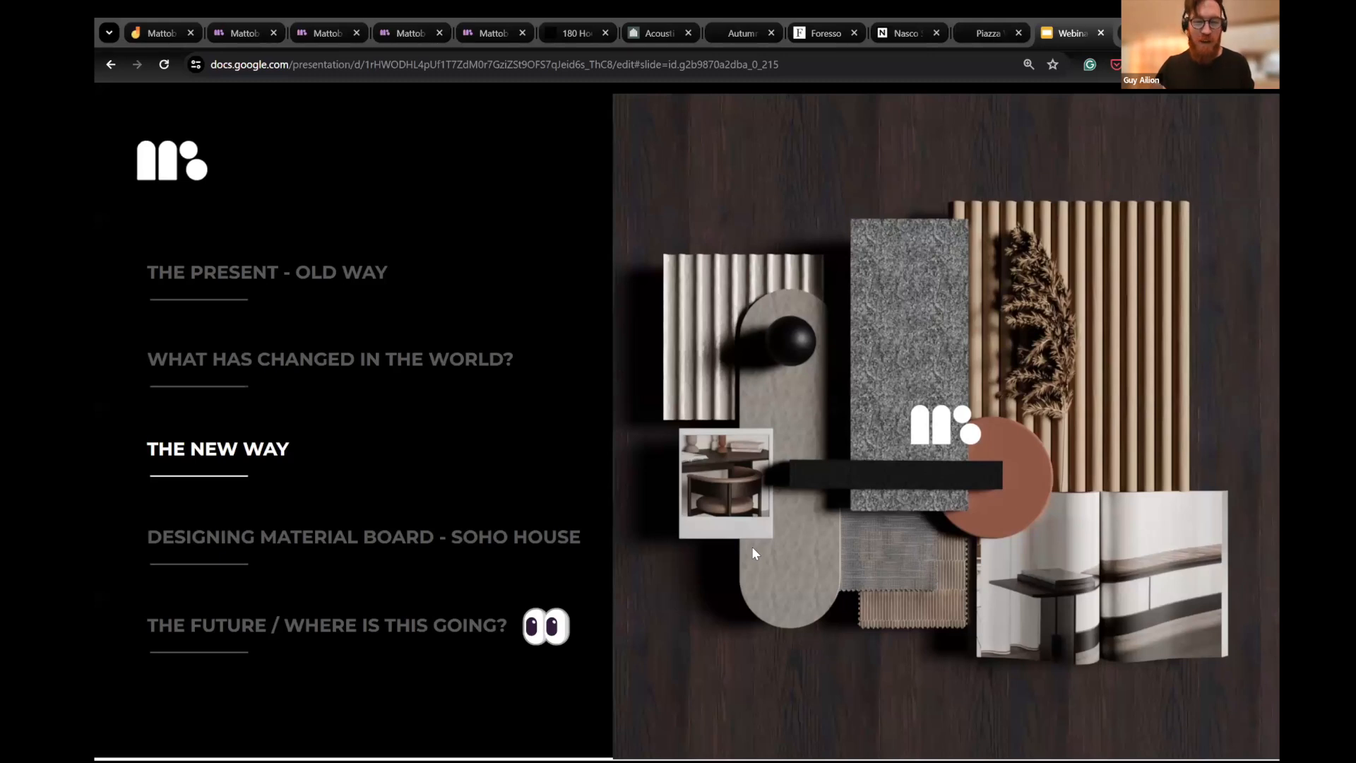
{"action": "key", "text": "Right"}
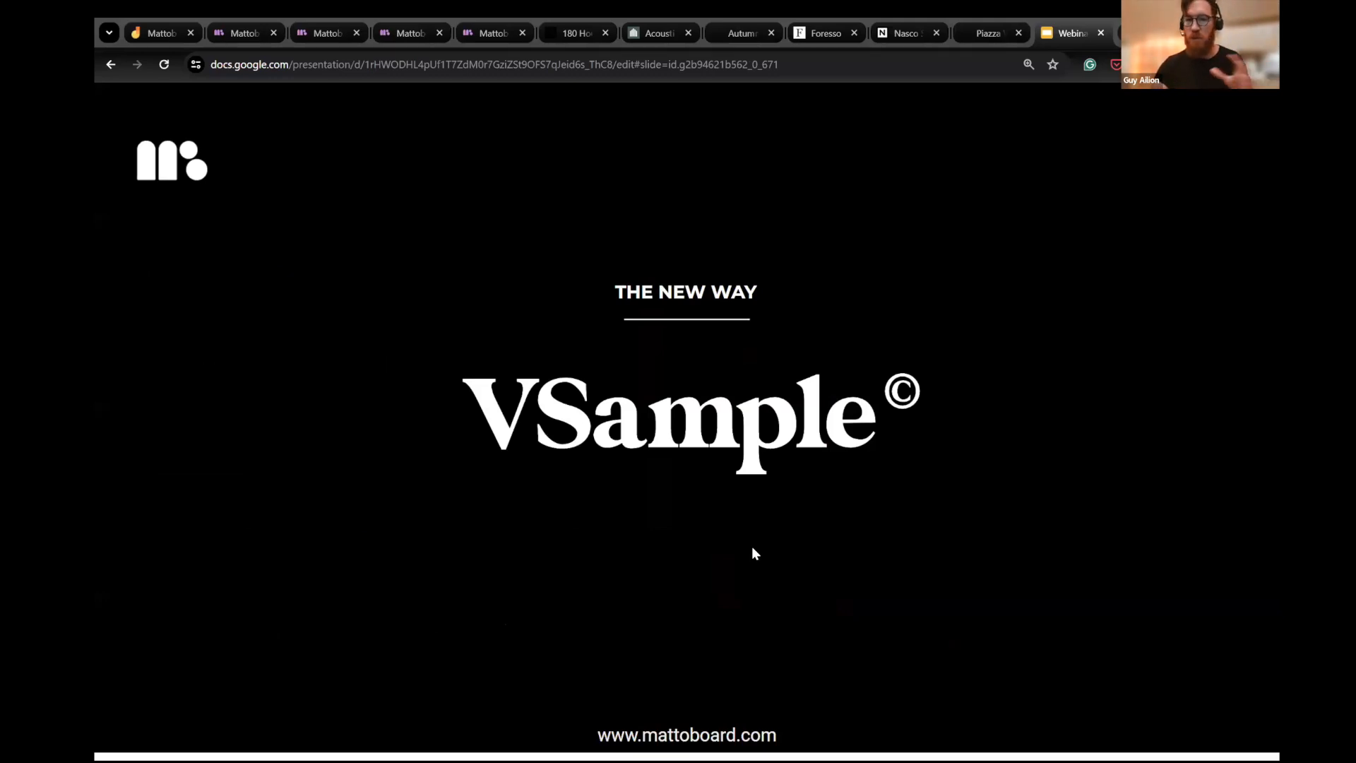
{"action": "key", "text": "Right"}
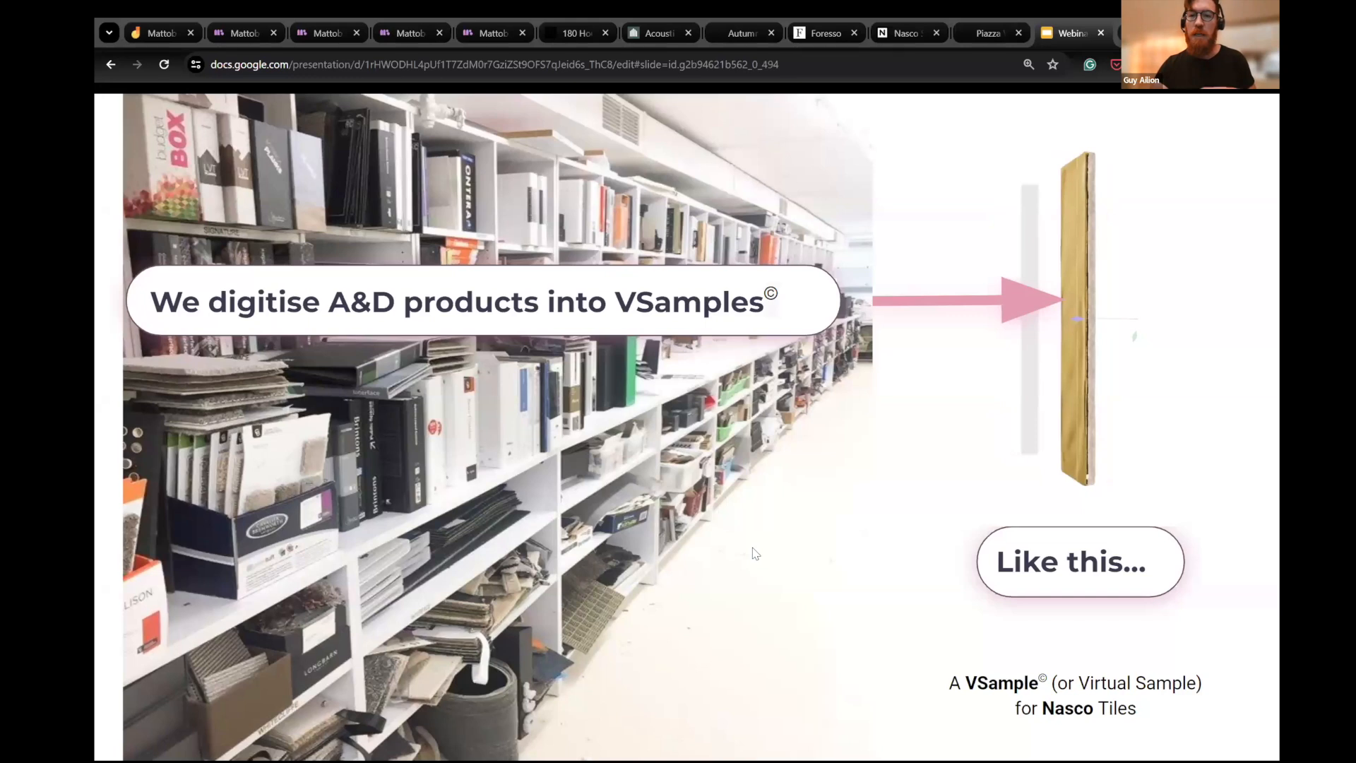
{"action": "key", "text": "Right"}
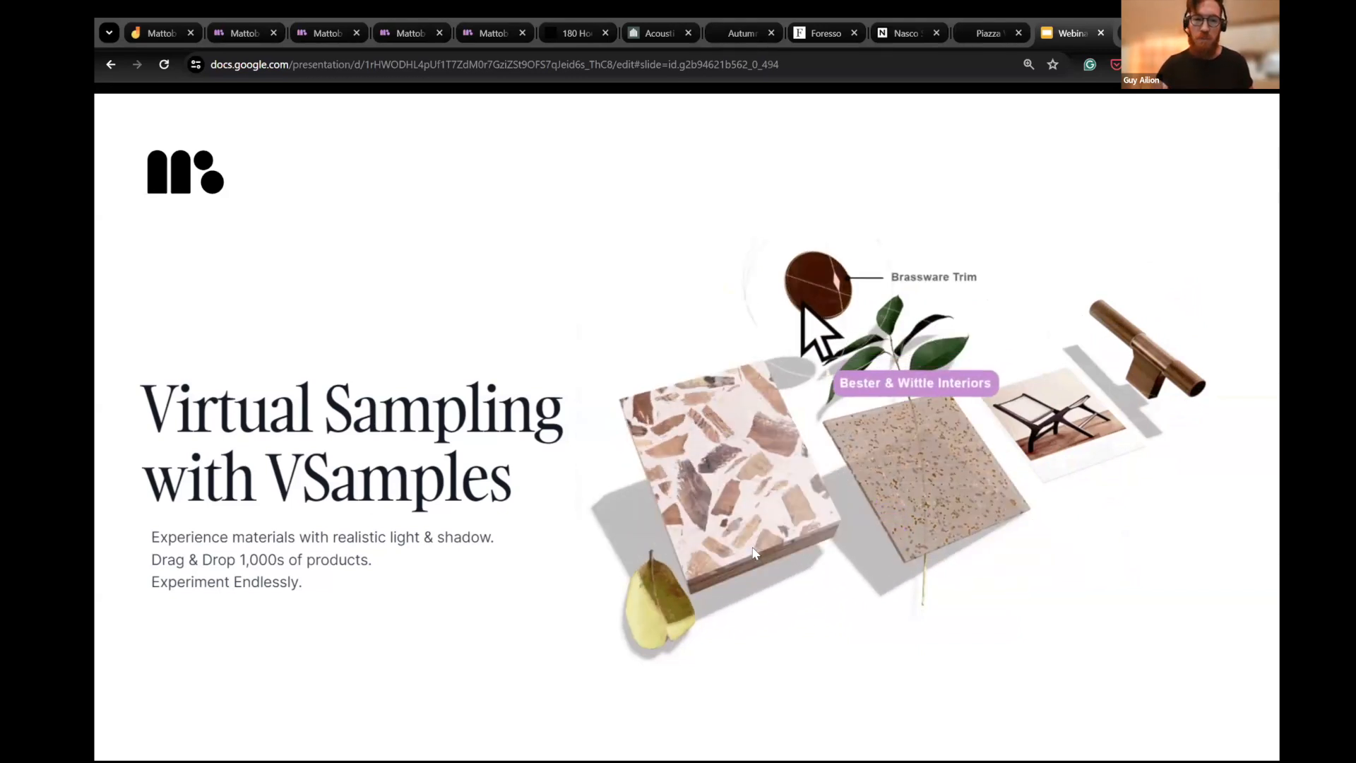
{"action": "key", "text": "Right"}
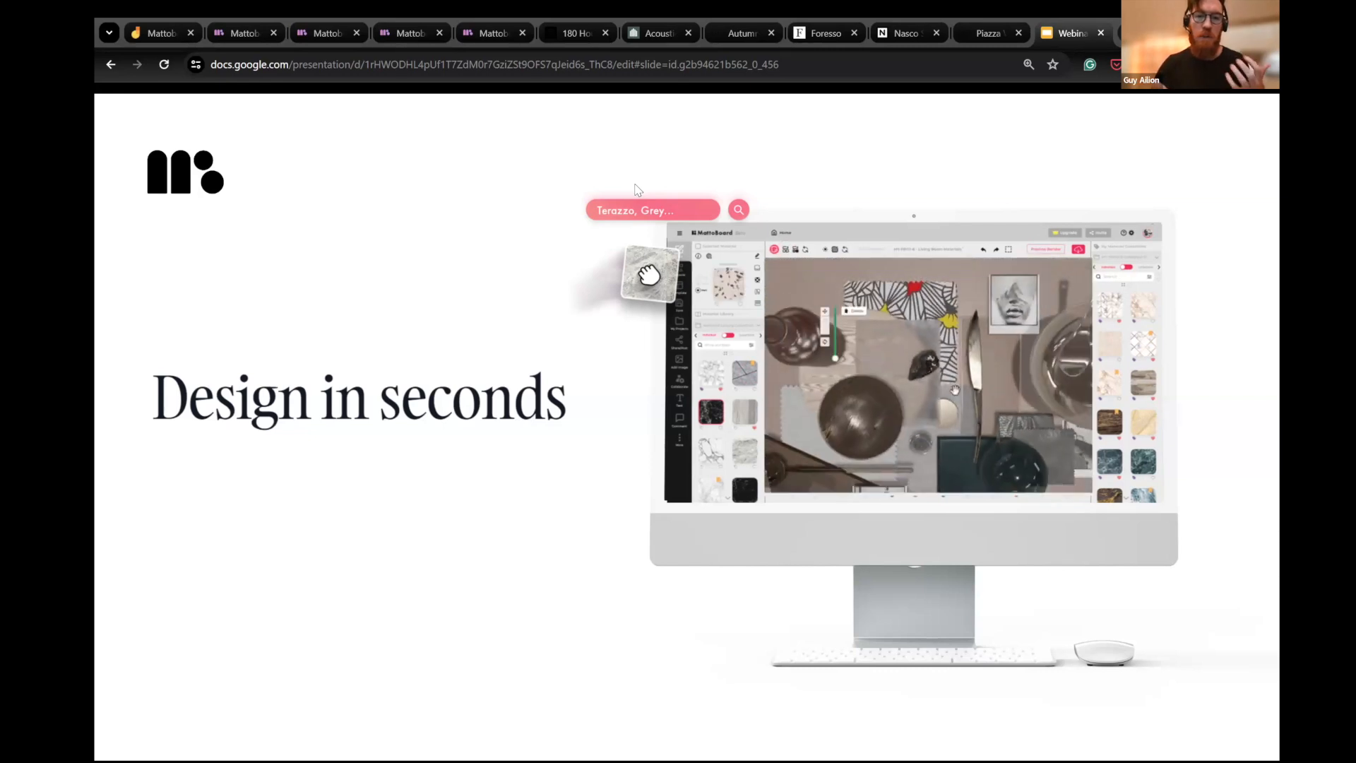
{"action": "key", "text": "Right"}
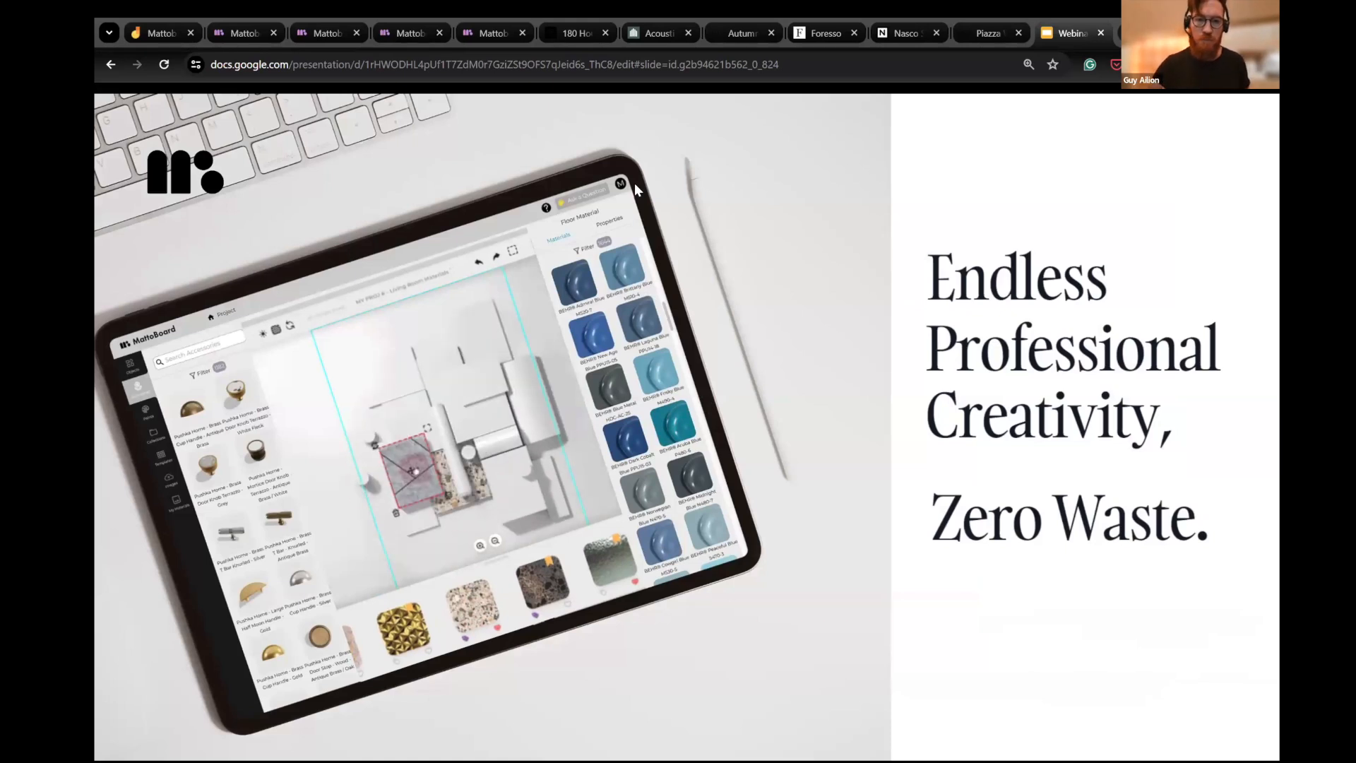
- Advance past the "Designing Material Board - Soho House" slide to the MattoBoard brand logos slide and end the slideshow
{"action": "key", "text": "Right"}
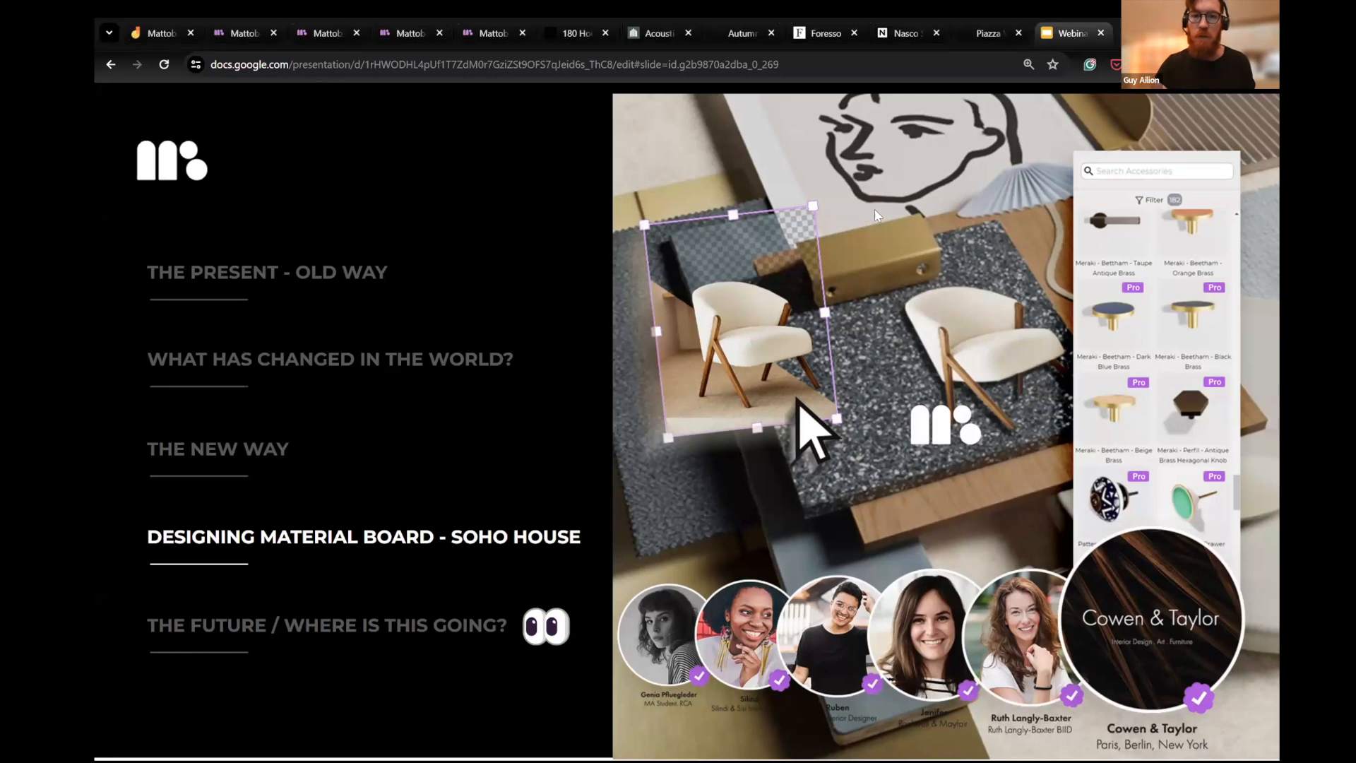
{"action": "key", "text": "Right"}
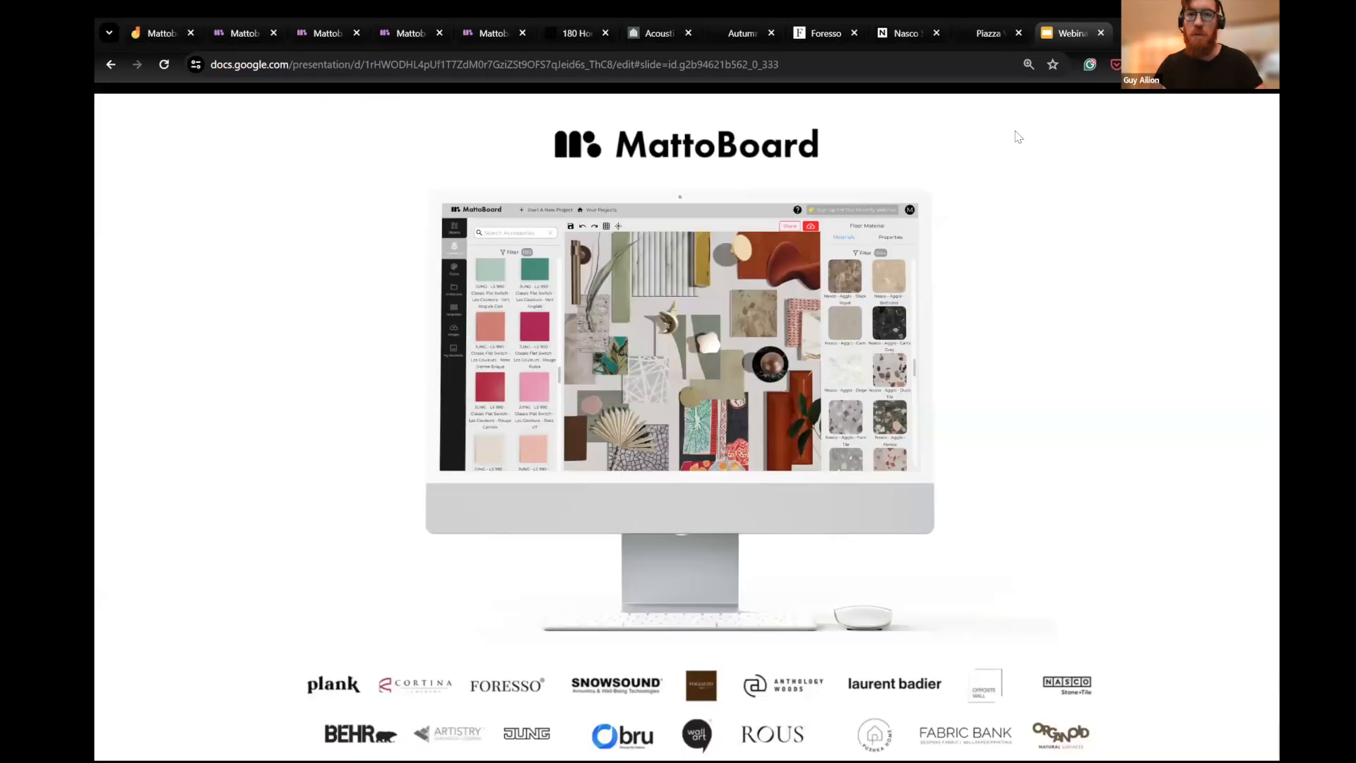
{"action": "key", "text": "Escape"}
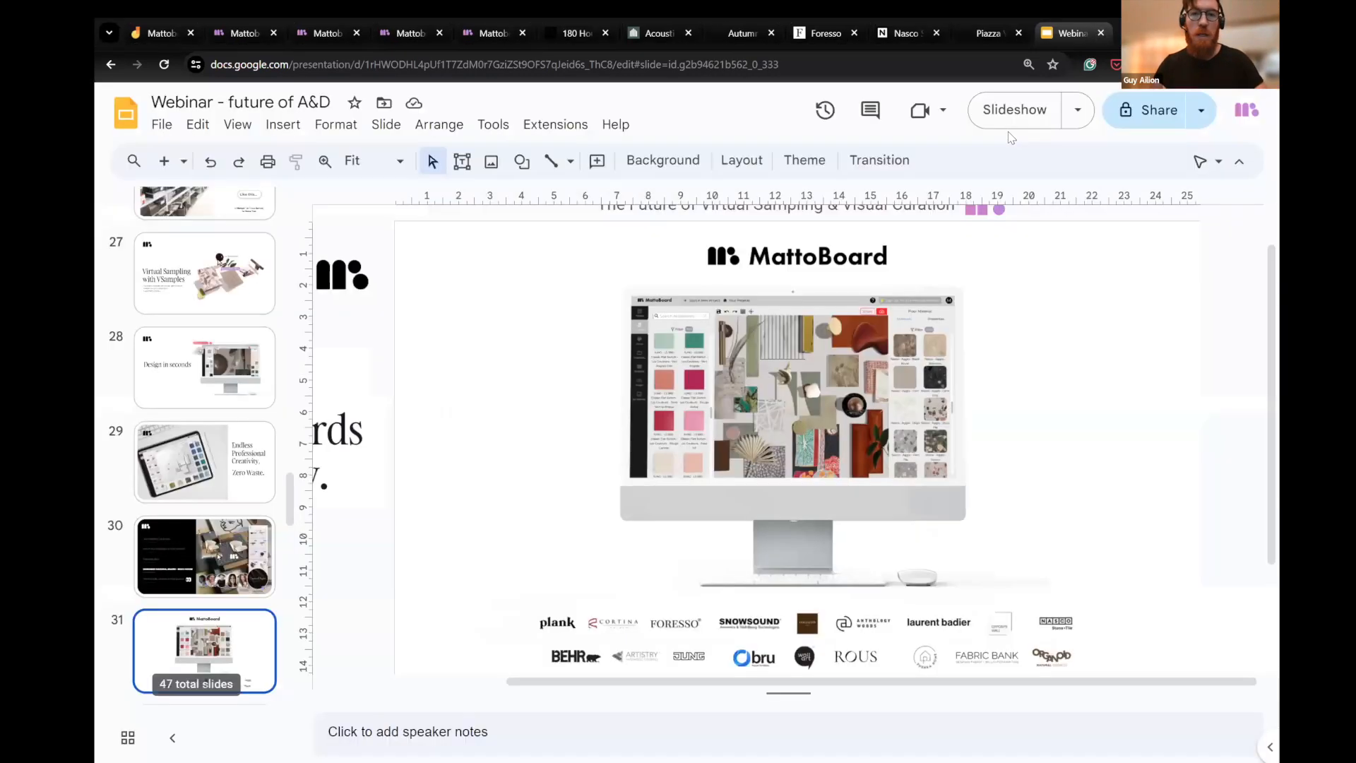
- Switch to the MattoBoard website, open its Discover product page, and start a new design from the homepage
{"action": "left_click", "coordinate": [246, 33]}
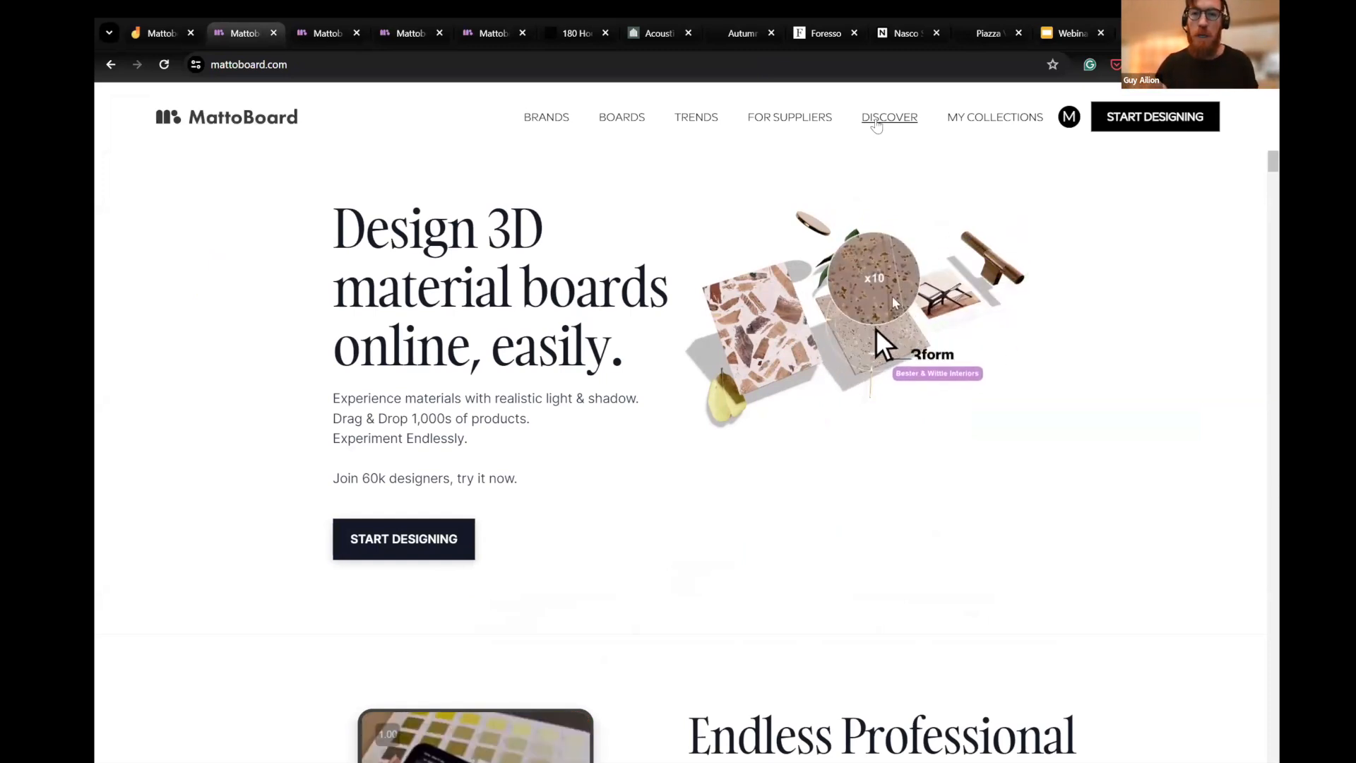
{"action": "right_click", "coordinate": [880, 120]}
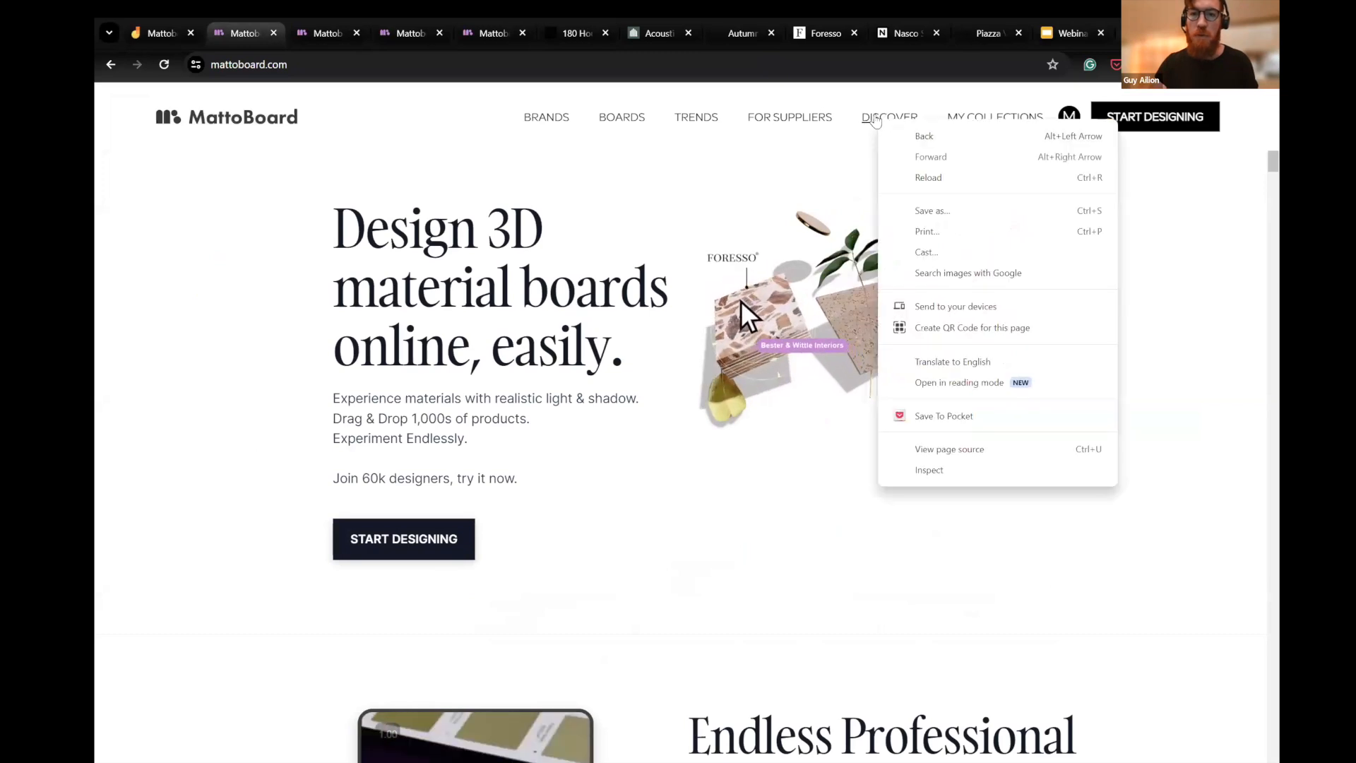
{"action": "left_click", "coordinate": [876, 122]}
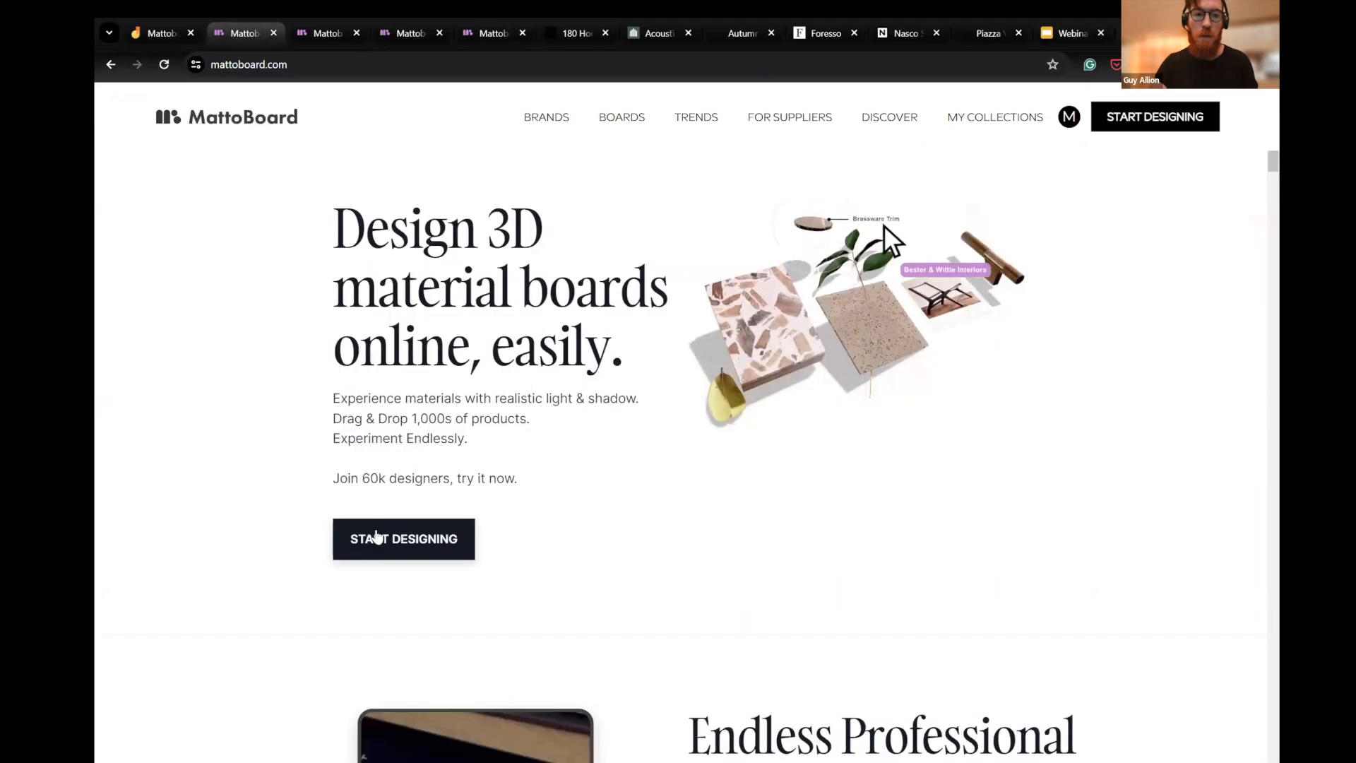
{"action": "left_click", "coordinate": [378, 539]}
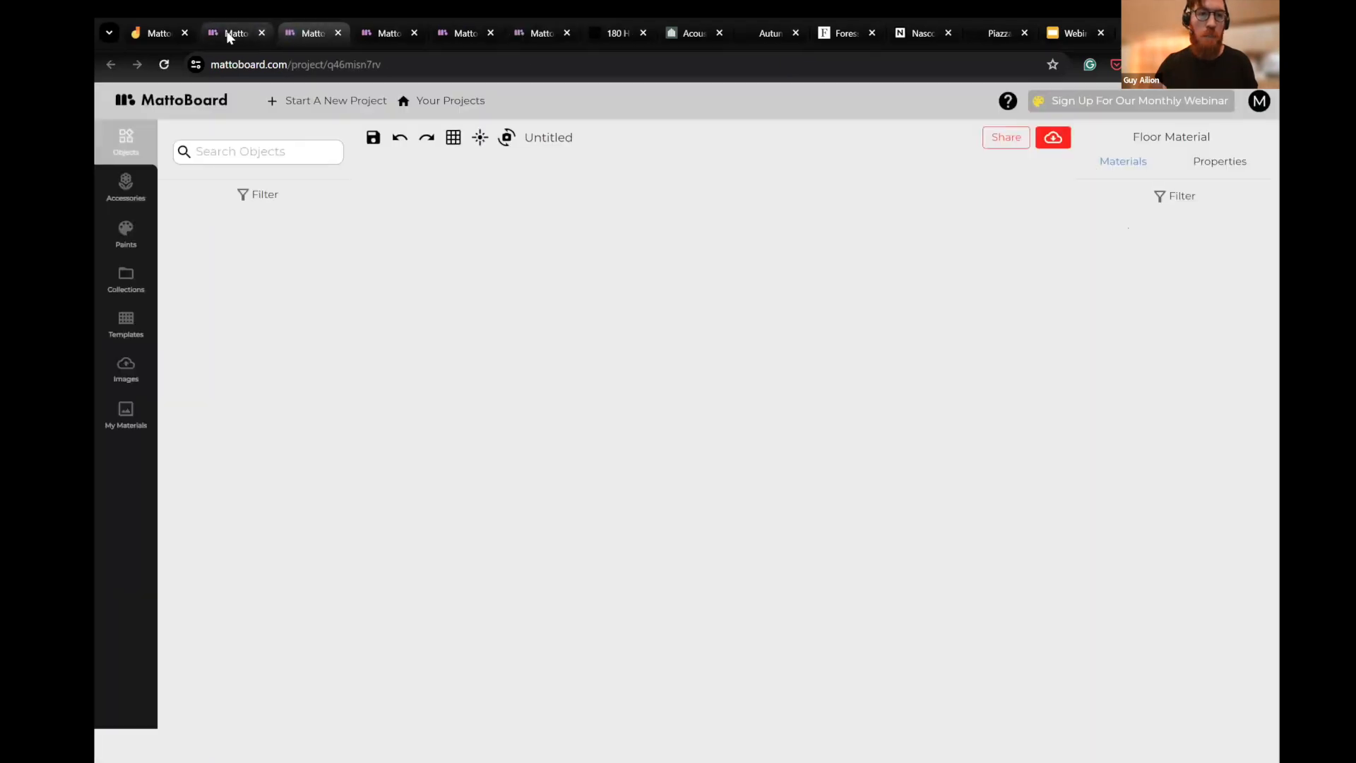
- Return to the Discover product page and browse its products filtered to the BEHR brand
{"action": "left_click", "coordinate": [233, 32]}
{"action": "left_click", "coordinate": [899, 125]}
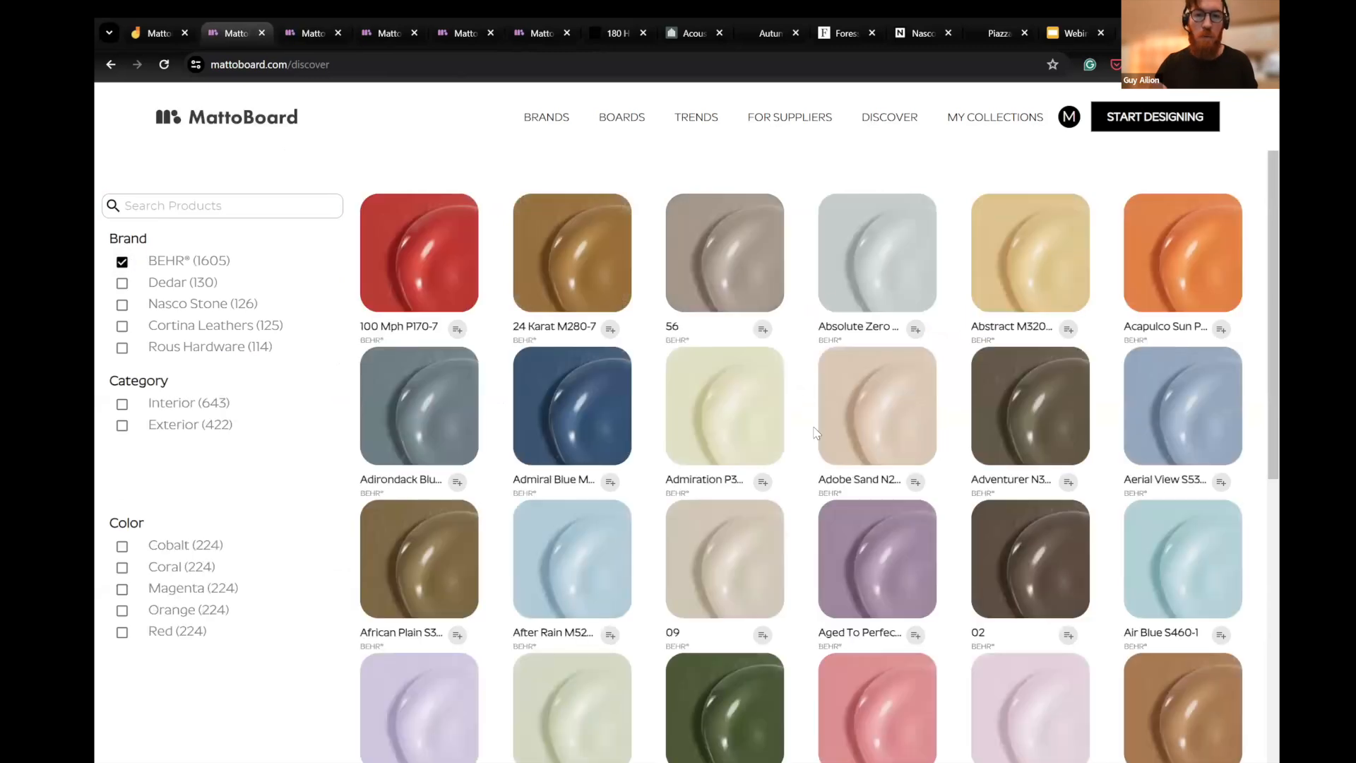
{"action": "scroll", "coordinate": [817, 433], "scroll_direction": "down", "scroll_amount": 7}
{"action": "scroll", "coordinate": [773, 419], "scroll_direction": "up", "scroll_amount": 7}
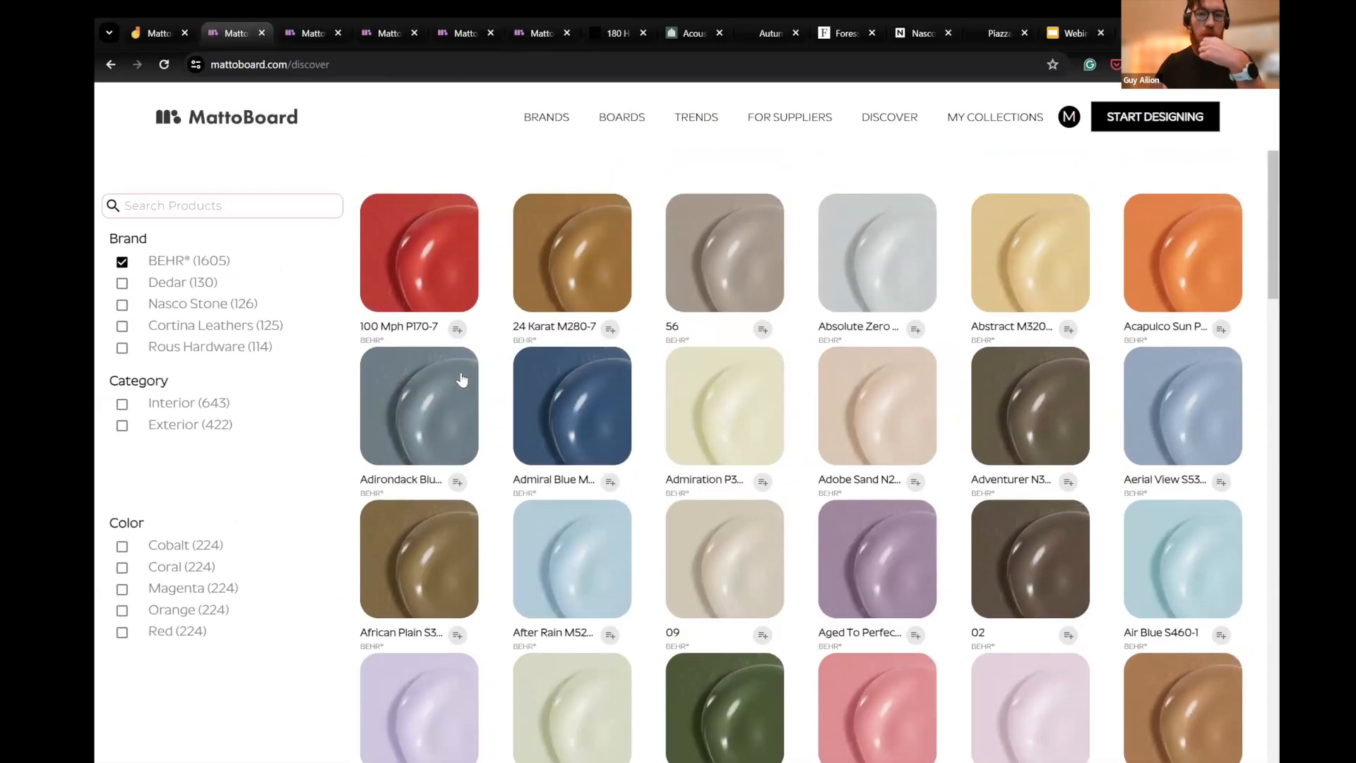
- Switch to the new board project and browse its accessories library down to the Foresso samples
{"action": "left_click", "coordinate": [306, 39]}
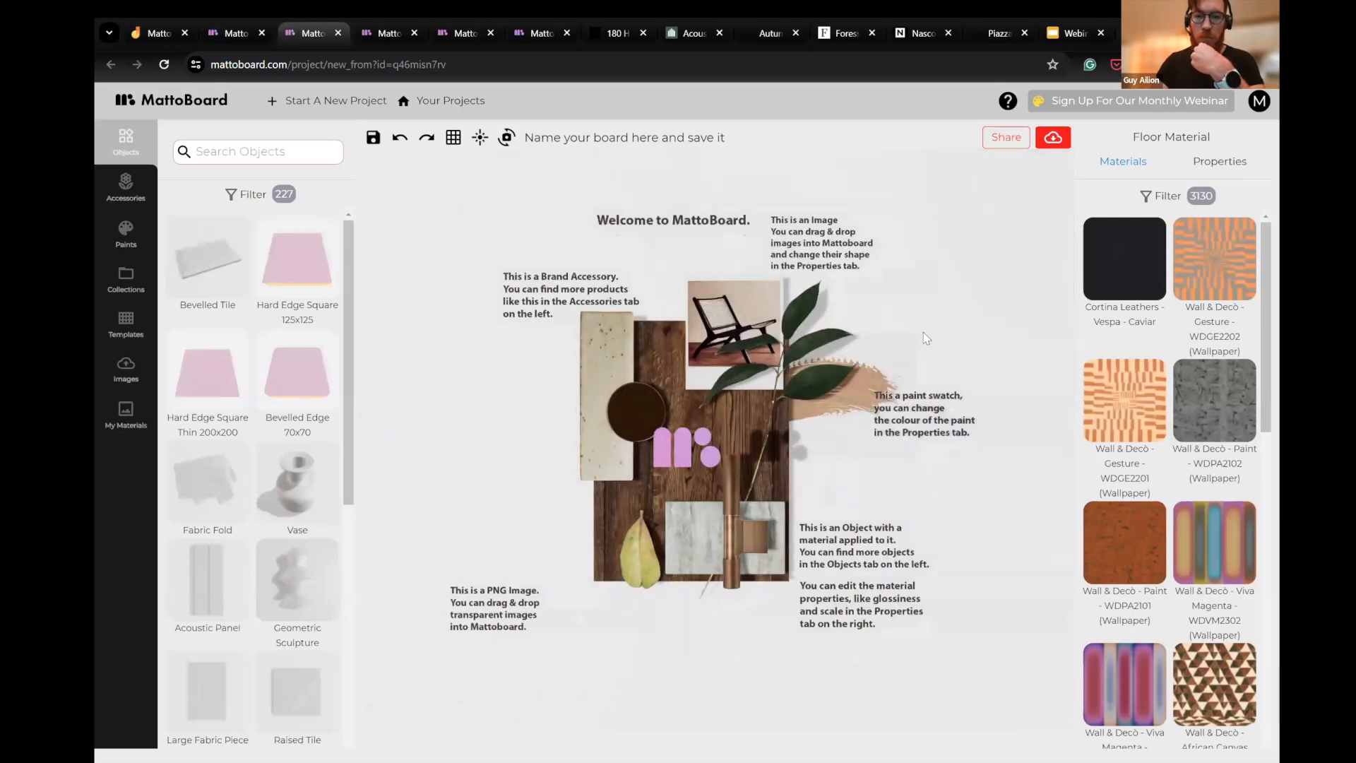
{"action": "left_click", "coordinate": [126, 187]}
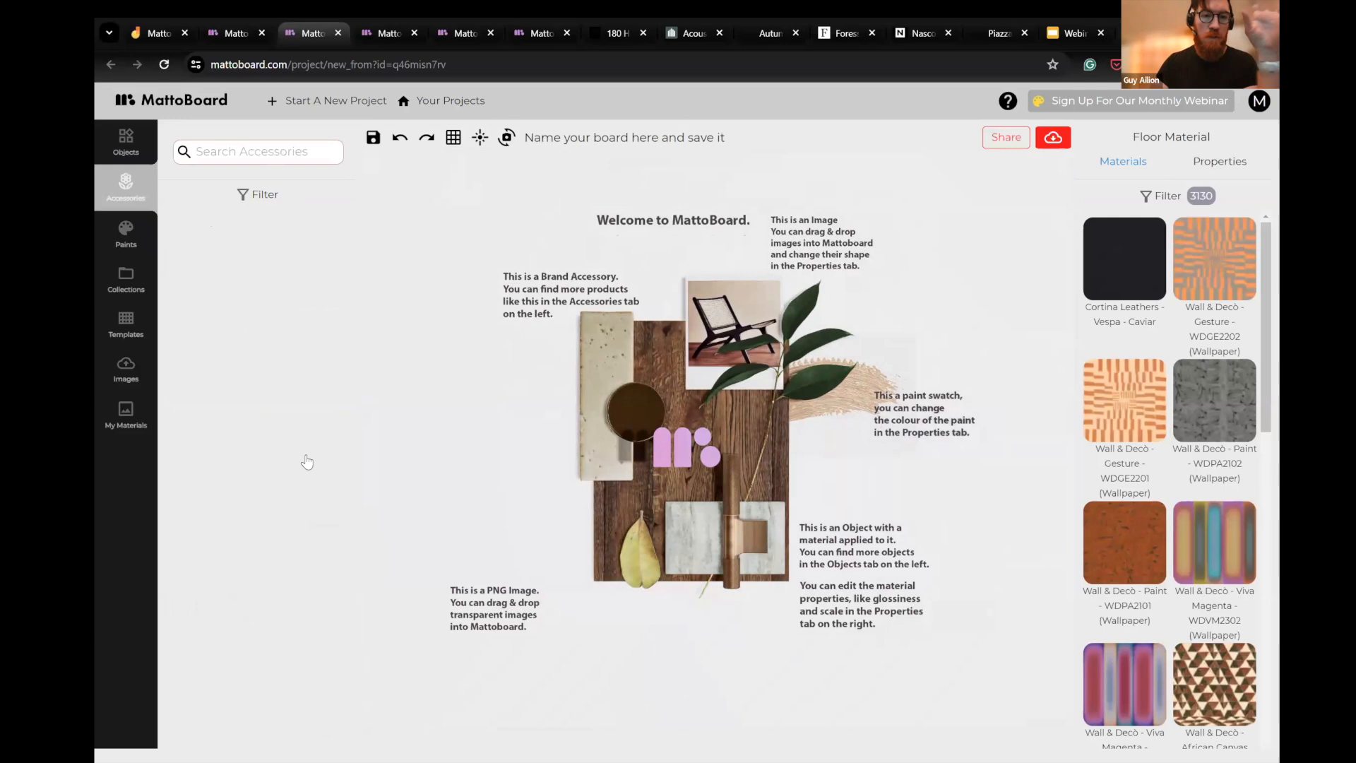
{"action": "scroll", "coordinate": [297, 438], "scroll_direction": "down", "scroll_amount": 5}
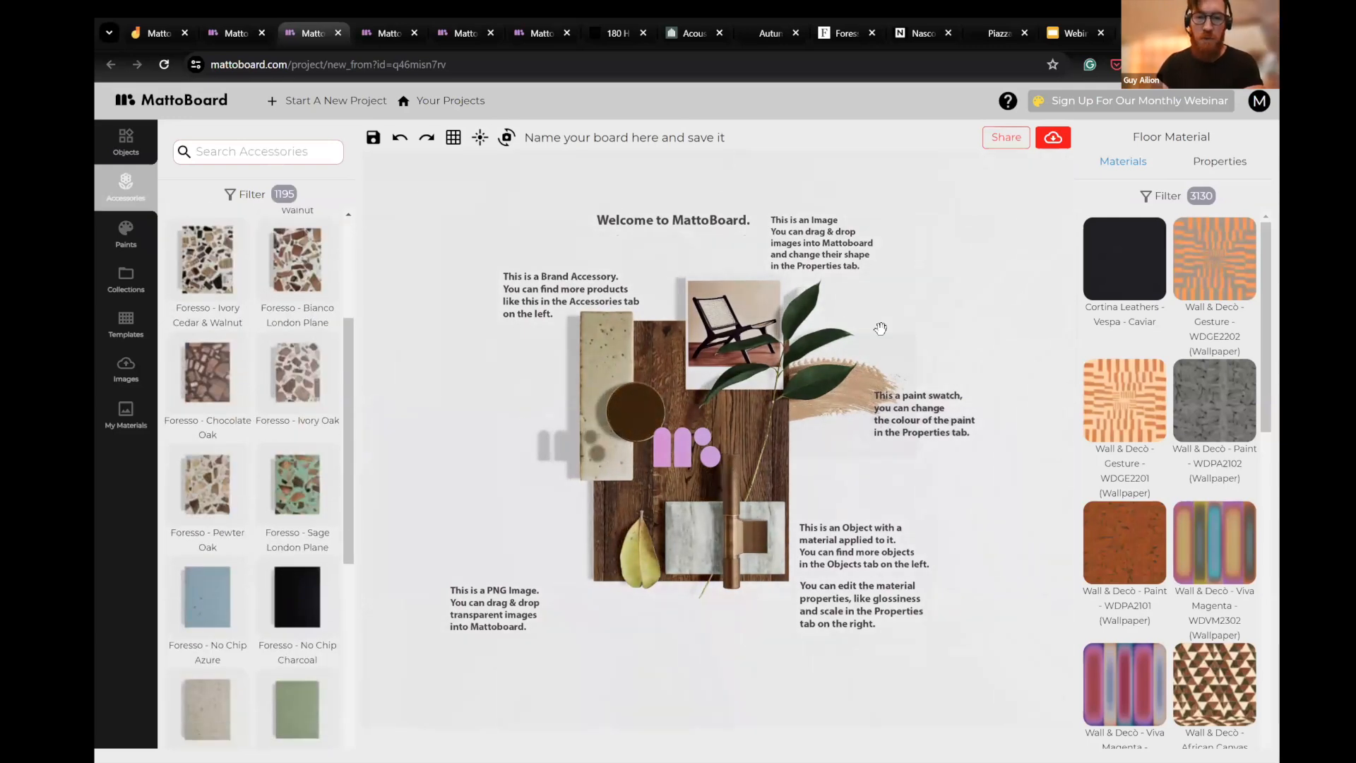
- Browse the Wall & Decò wallpapers in the materials library, look through the paint objects, and return to the accessories
{"action": "scroll", "coordinate": [1177, 588], "scroll_direction": "down", "scroll_amount": 2}
{"action": "scroll", "coordinate": [1145, 651], "scroll_direction": "down", "scroll_amount": 1}
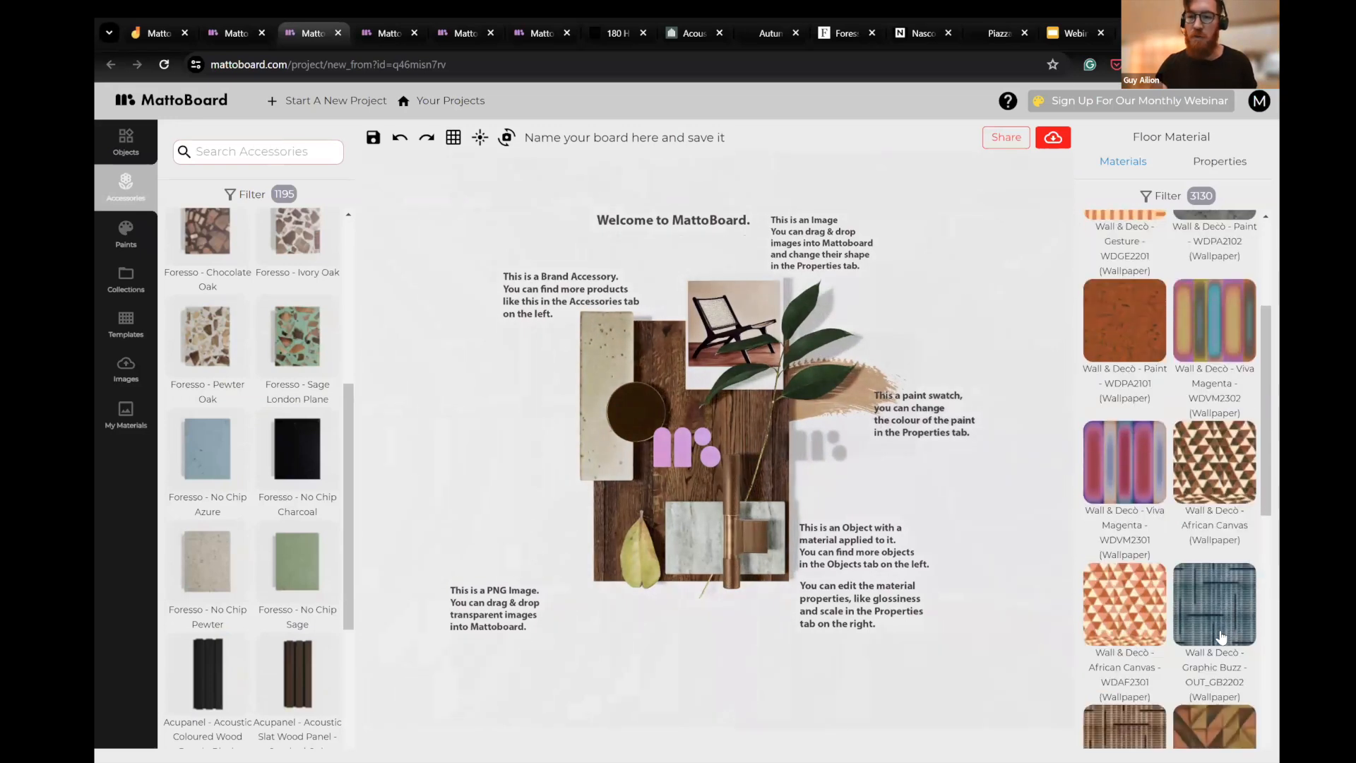
{"action": "scroll", "coordinate": [1166, 604], "scroll_direction": "down", "scroll_amount": 5}
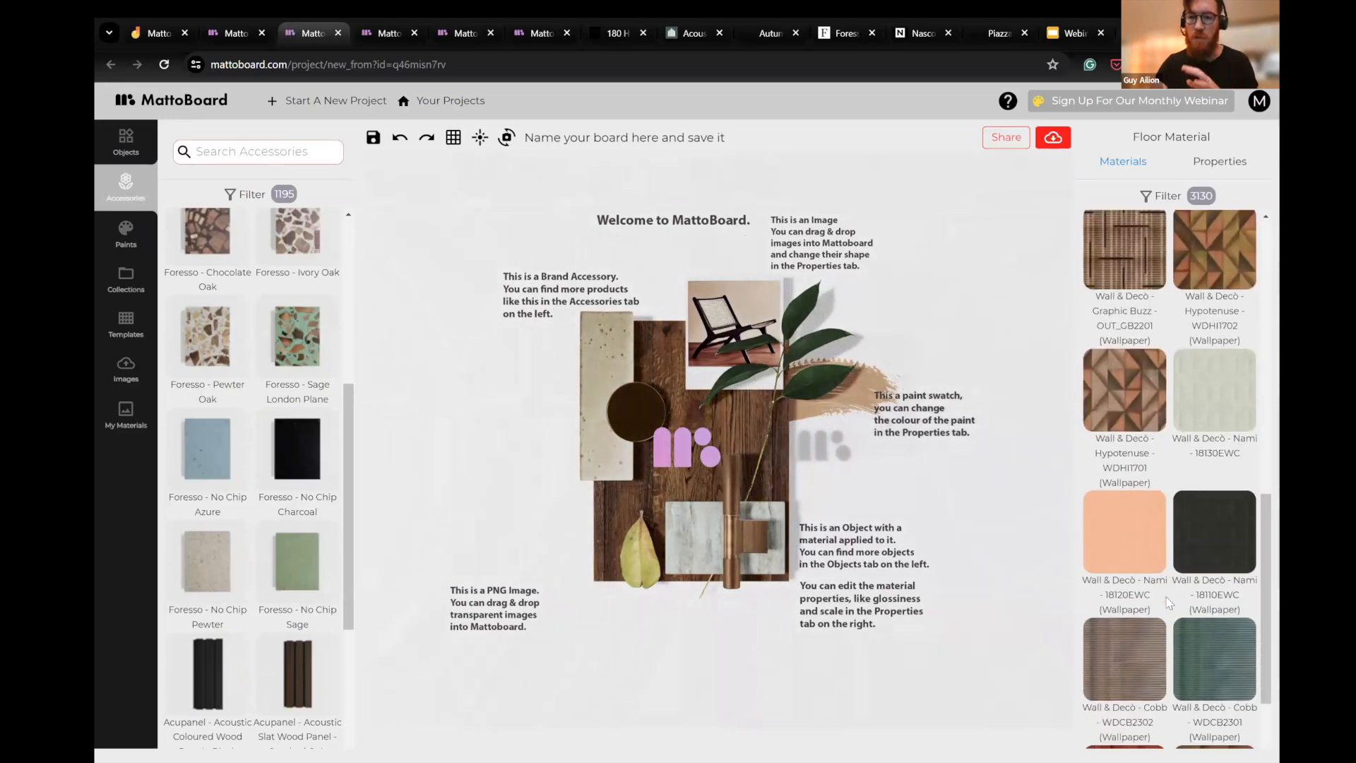
{"action": "left_click", "coordinate": [141, 225]}
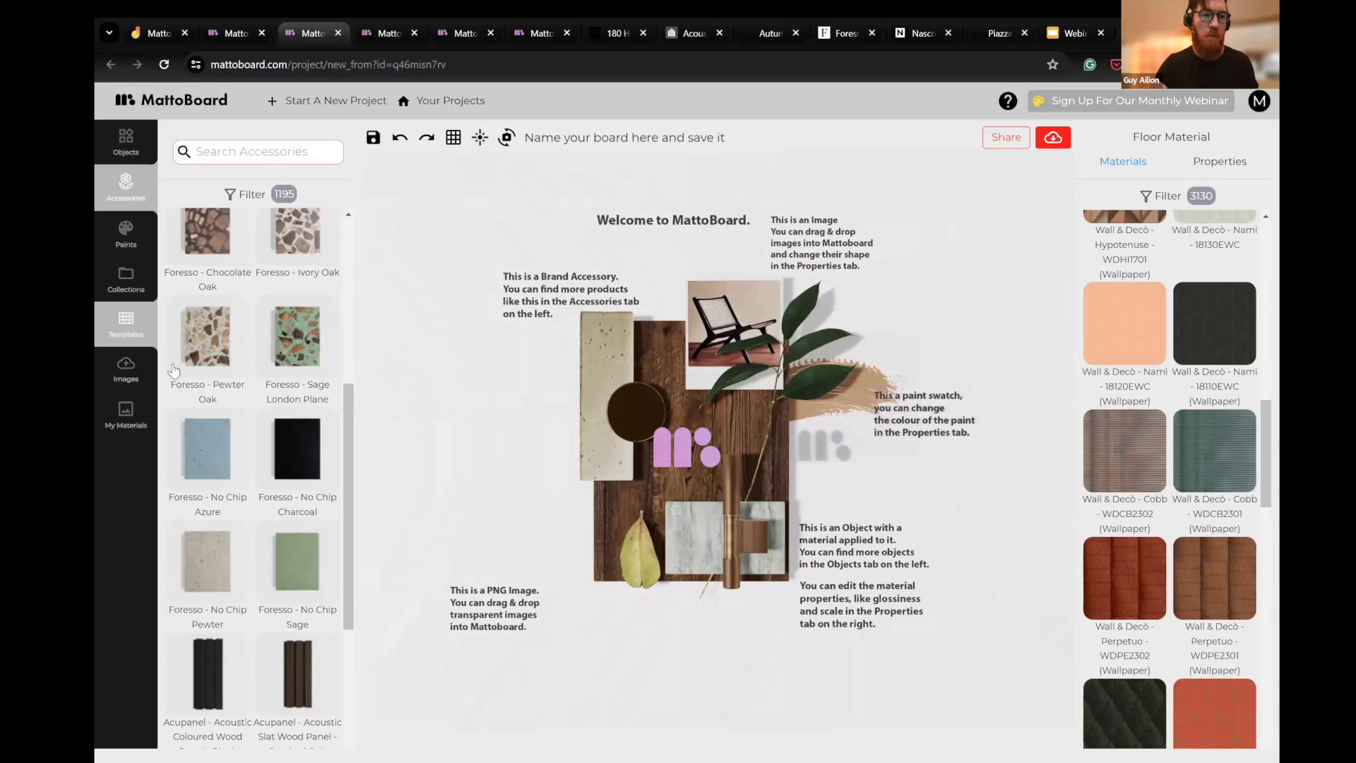
{"action": "left_click", "coordinate": [126, 279]}
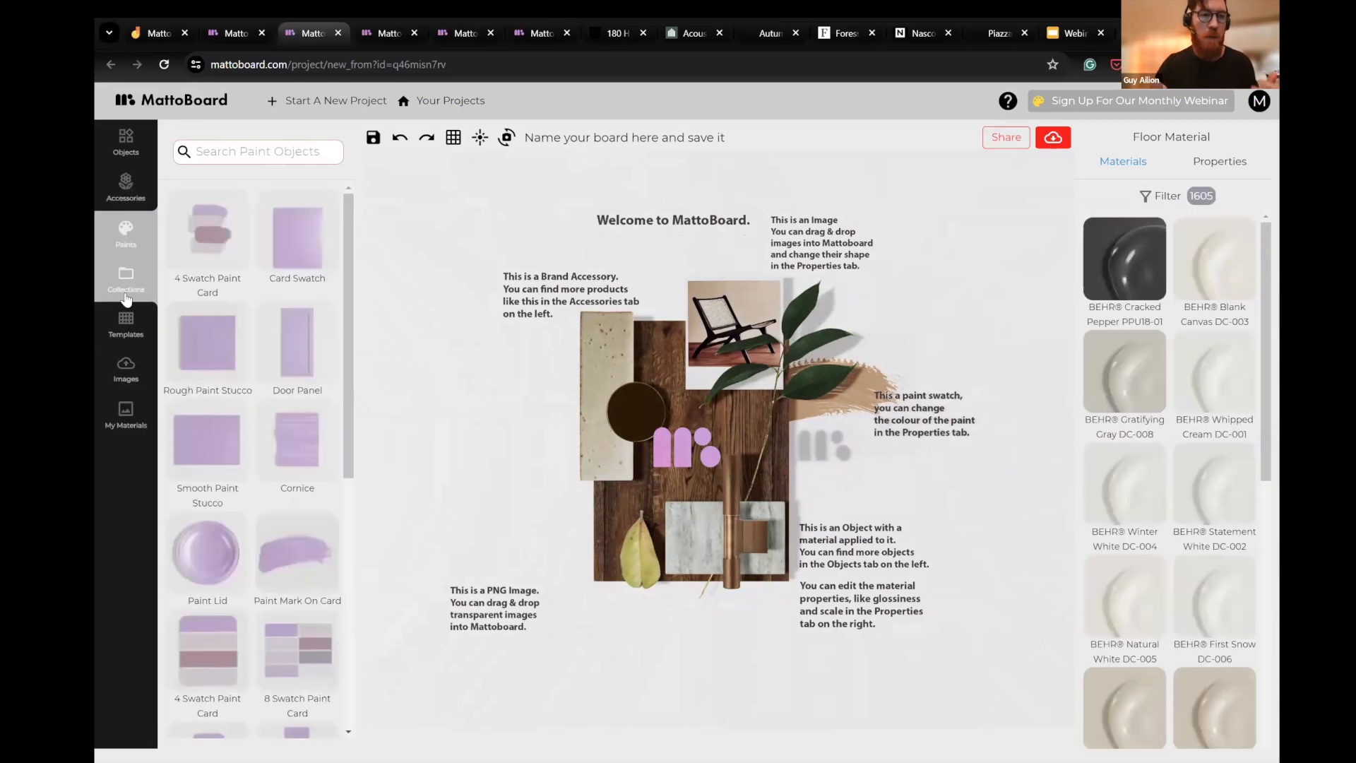
{"action": "left_click", "coordinate": [127, 187]}
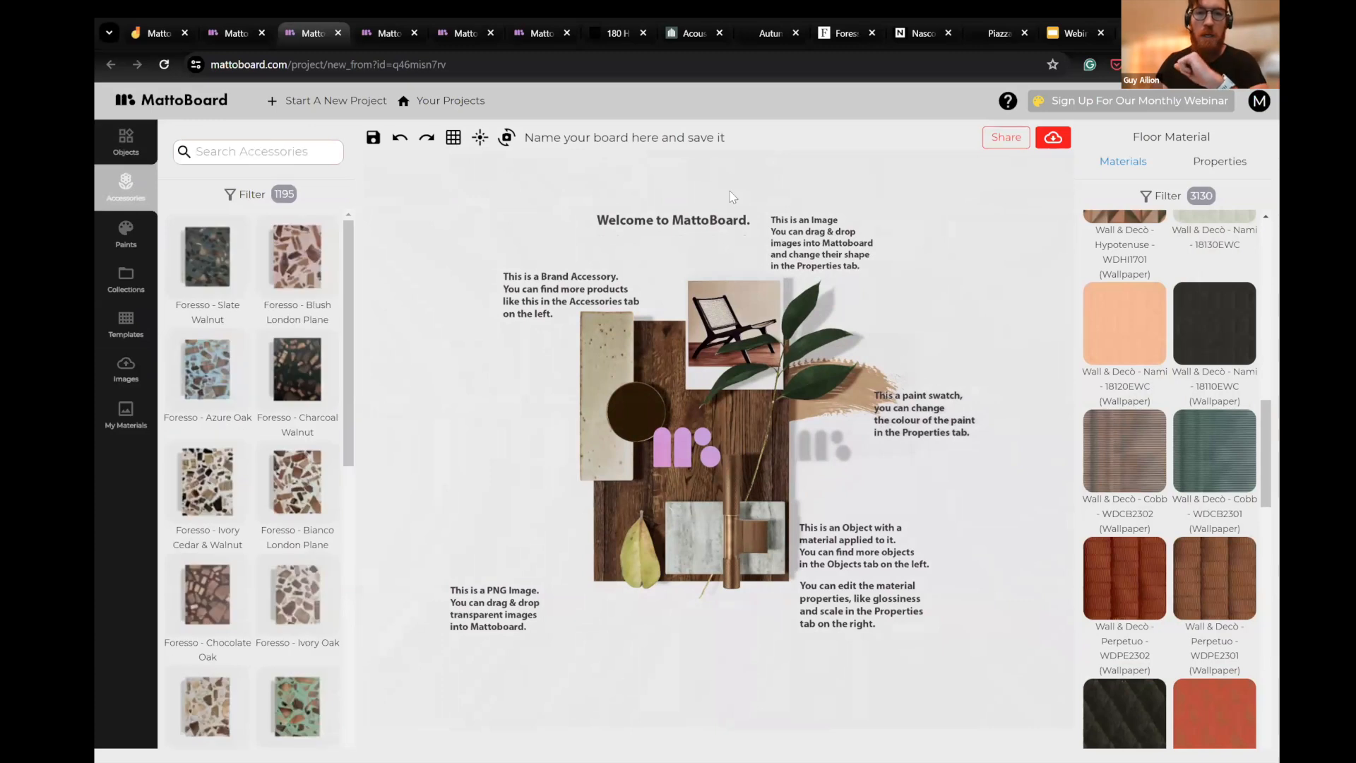
- Switch to the Black Magnus board, adjust its lighting, and view the composition at an angle
{"action": "left_click", "coordinate": [387, 35]}
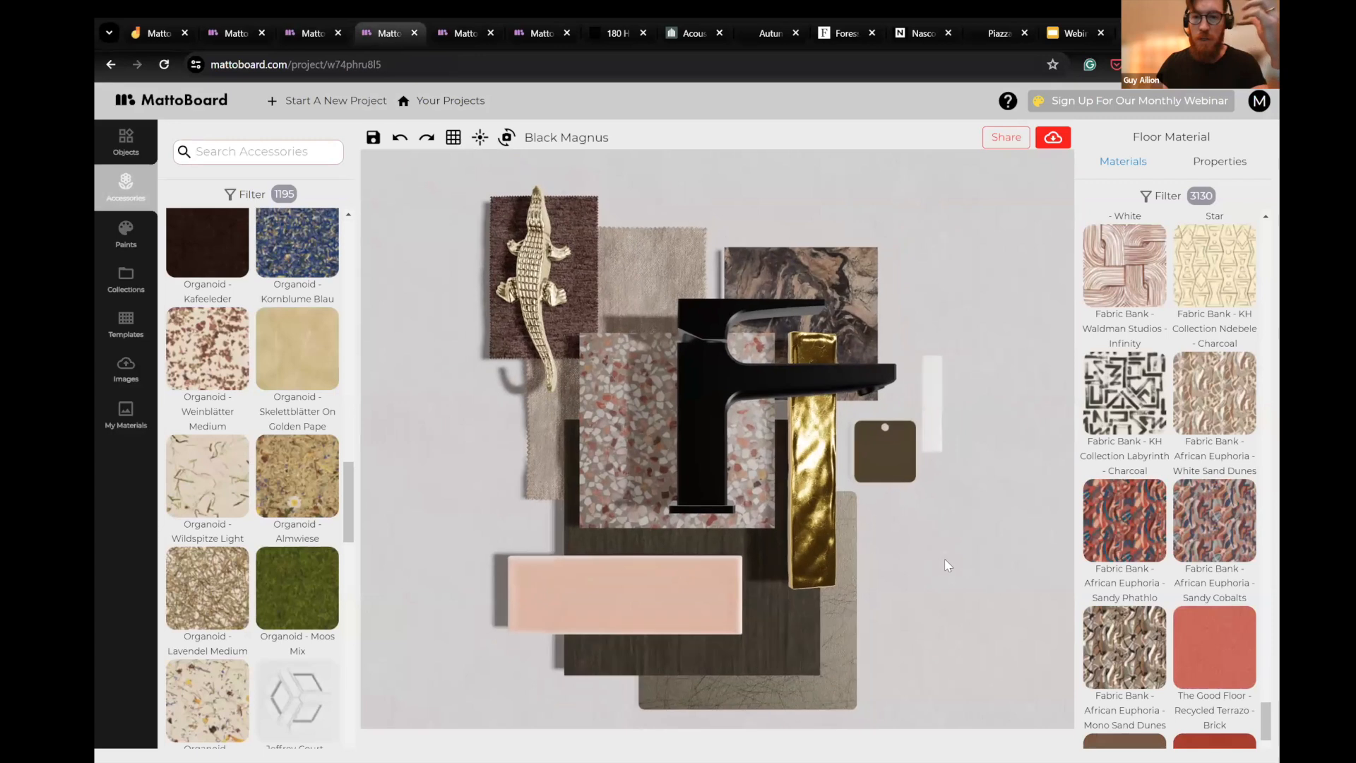
{"action": "mouse_move", "coordinate": [944, 556]}
{"action": "left_mouse_down"}
{"action": "mouse_move", "coordinate": [953, 529]}
{"action": "mouse_move", "coordinate": [932, 539]}
{"action": "mouse_move", "coordinate": [837, 468]}
{"action": "mouse_move", "coordinate": [846, 480]}
{"action": "mouse_move", "coordinate": [937, 486]}
{"action": "mouse_move", "coordinate": [948, 538]}
{"action": "left_mouse_up"}
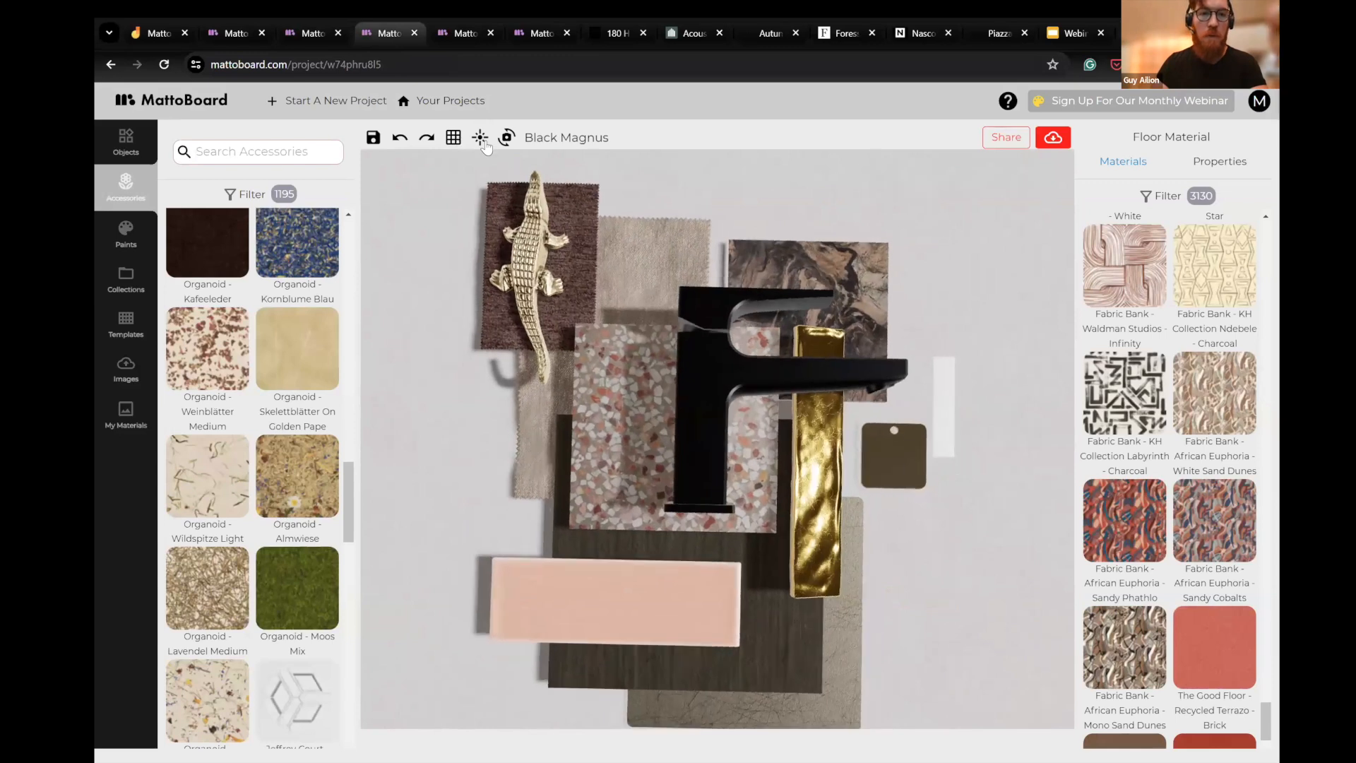
{"action": "left_click", "coordinate": [479, 137]}
{"action": "mouse_move", "coordinate": [714, 212]}
{"action": "left_mouse_down"}
{"action": "mouse_move", "coordinate": [690, 214]}
{"action": "mouse_move", "coordinate": [708, 212]}
{"action": "left_mouse_up"}
{"action": "left_click", "coordinate": [936, 551]}
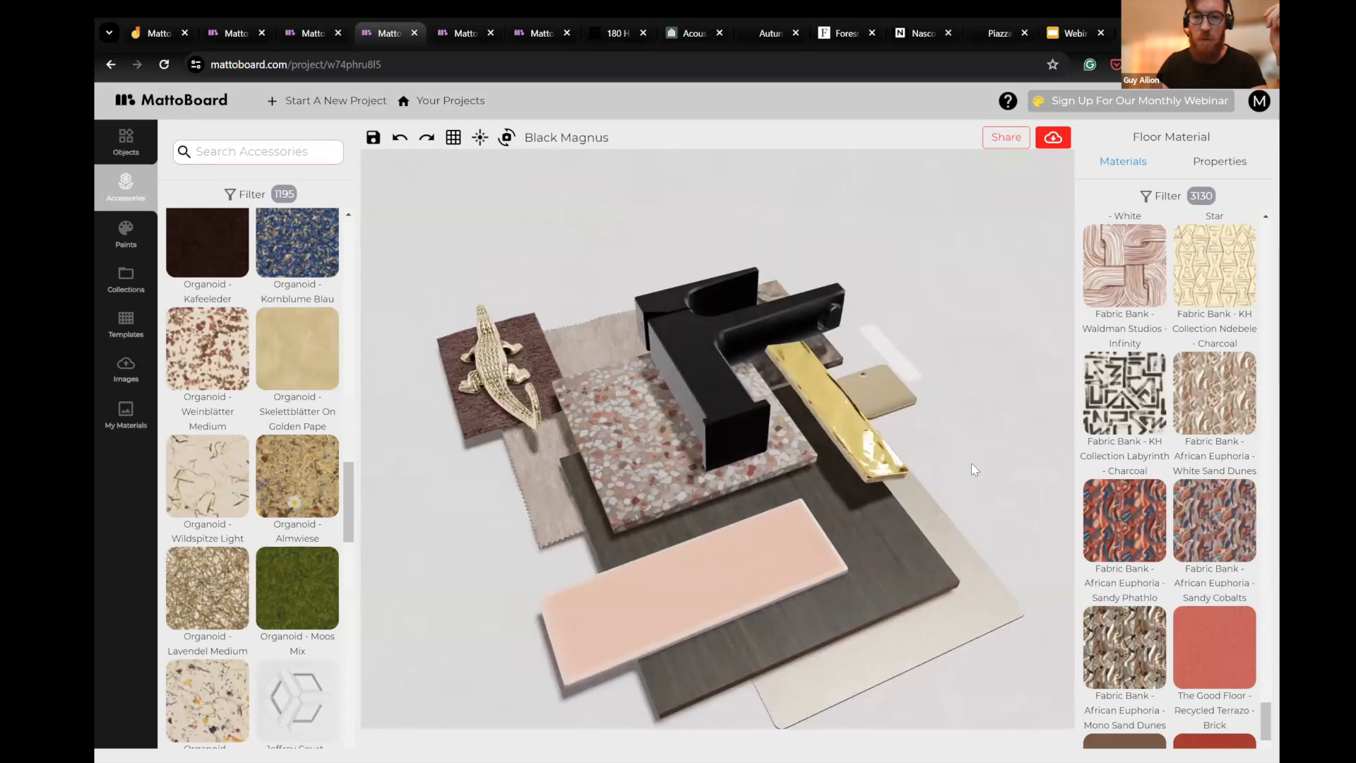
- Switch to the next board project and look at it from another angle
{"action": "left_click", "coordinate": [463, 39]}
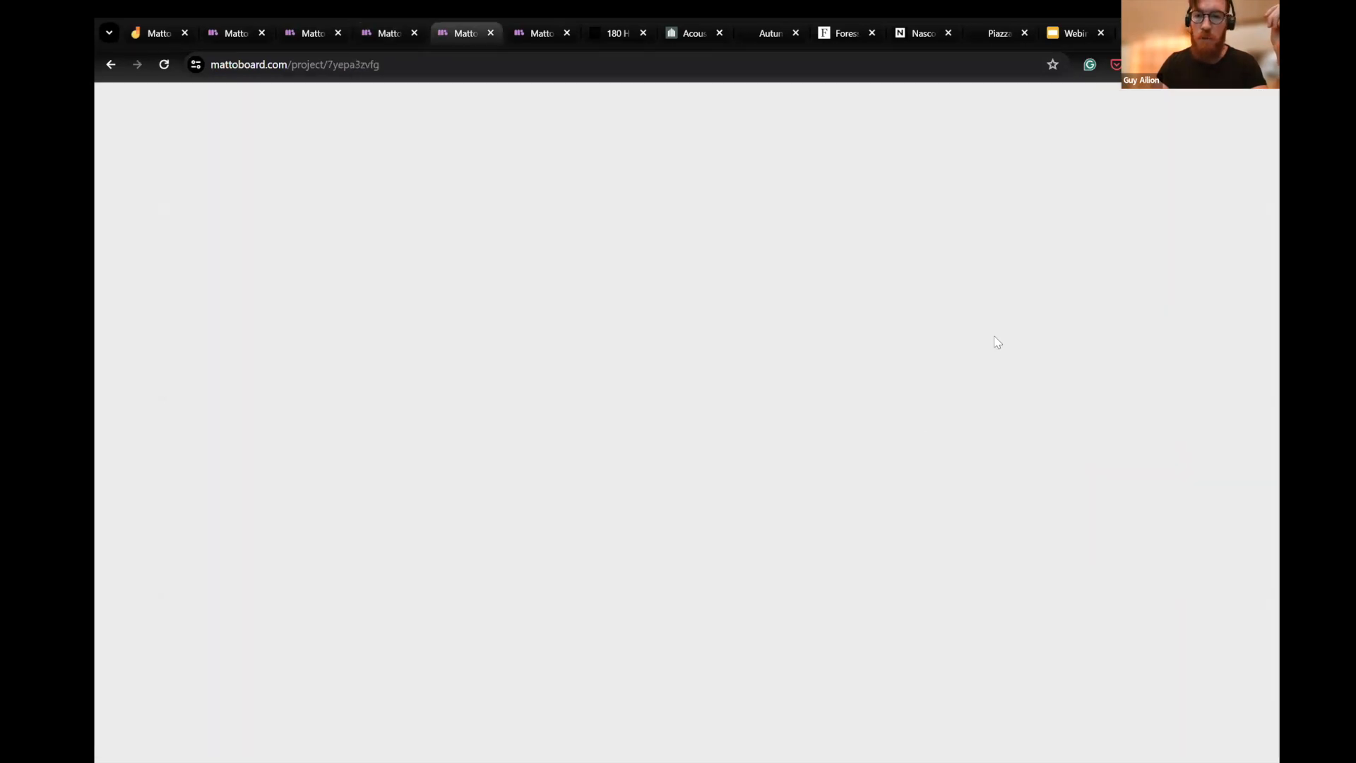
{"action": "left_click_drag", "start_coordinate": [647, 256], "coordinate": [613, 146]}
{"action": "right_click", "coordinate": [613, 146]}
- Switch to the animation board and adjust its lighting
{"action": "left_click", "coordinate": [536, 38]}
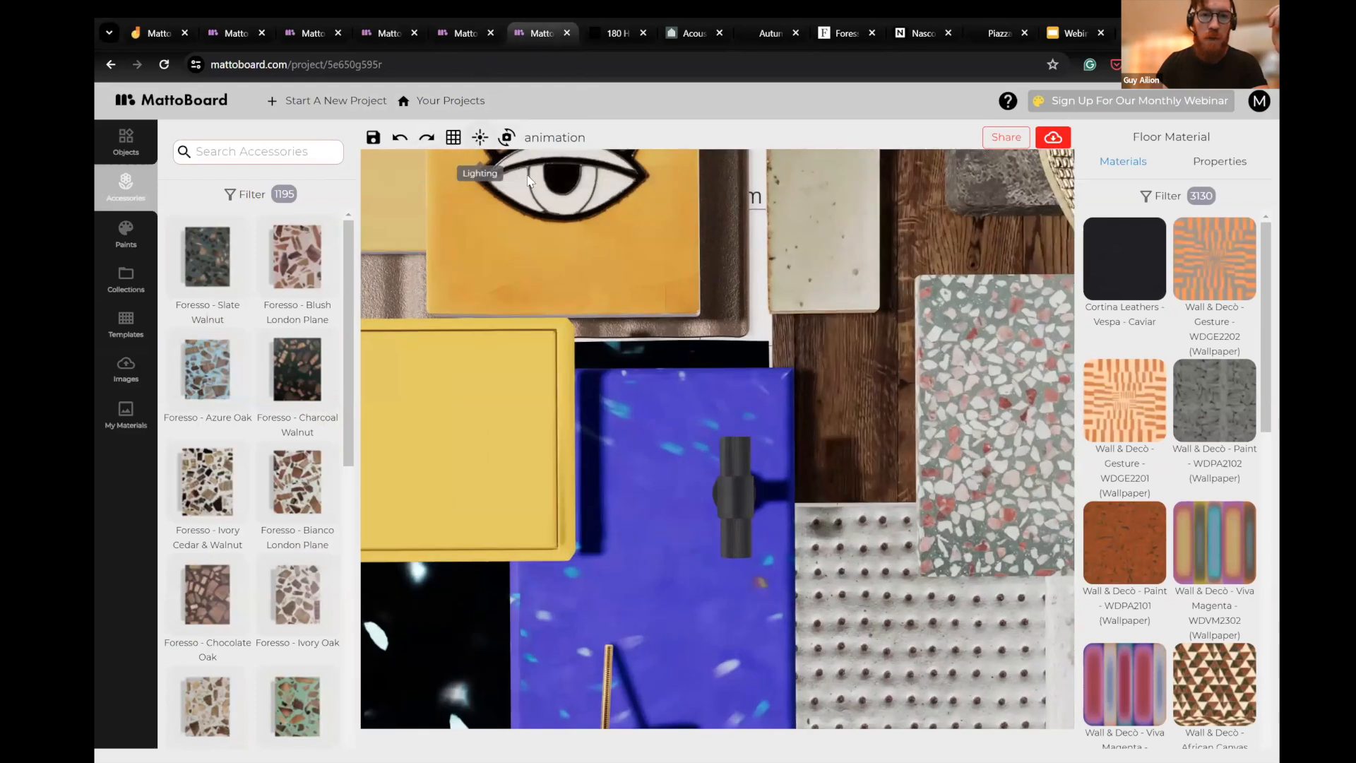
{"action": "left_click", "coordinate": [480, 138]}
{"action": "left_click_drag", "start_coordinate": [610, 213], "coordinate": [688, 212]}
{"action": "left_click", "coordinate": [753, 315]}
- Examine the animation board's material samples up close, from different angles, and as a whole composition
{"action": "left_click_drag", "start_coordinate": [858, 373], "coordinate": [505, 356]}
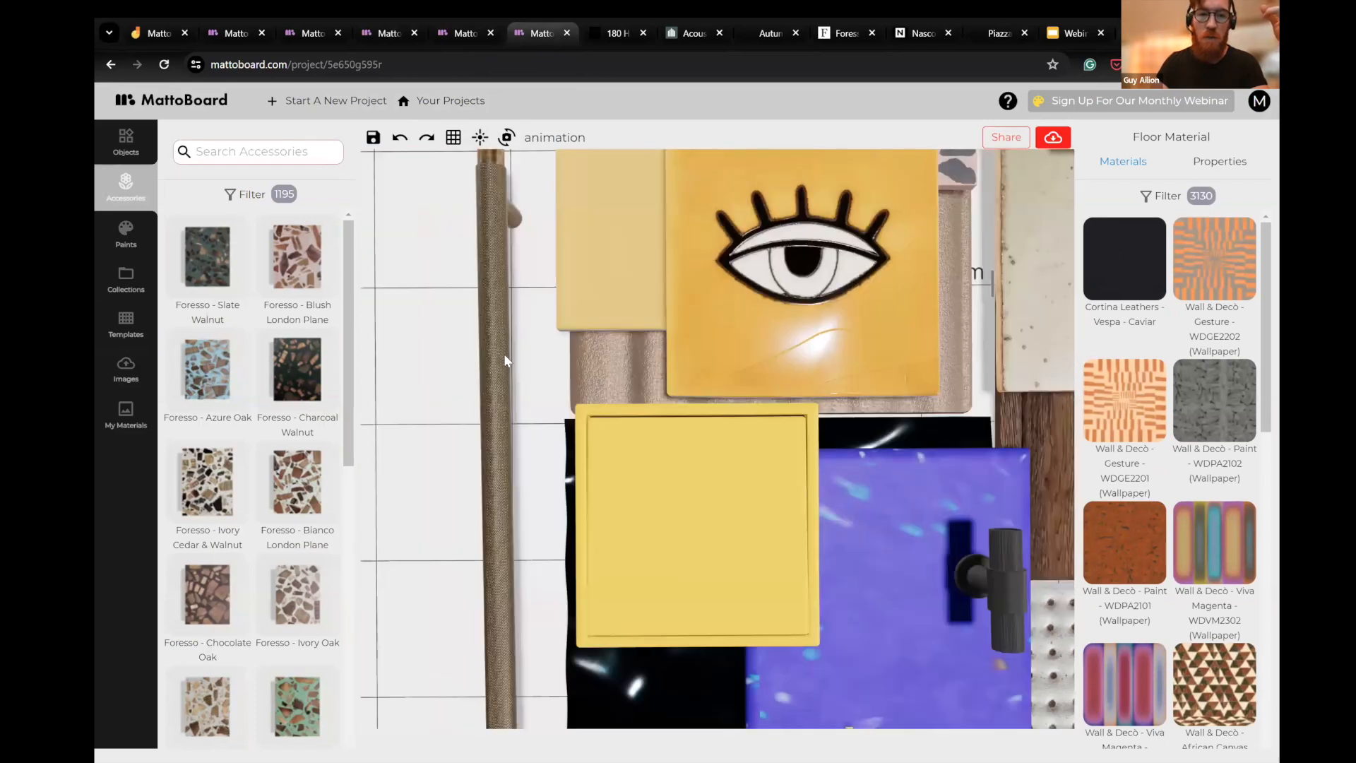
{"action": "scroll", "coordinate": [507, 357], "scroll_direction": "up", "scroll_amount": 5}
{"action": "left_click_drag", "start_coordinate": [417, 481], "coordinate": [472, 301]}
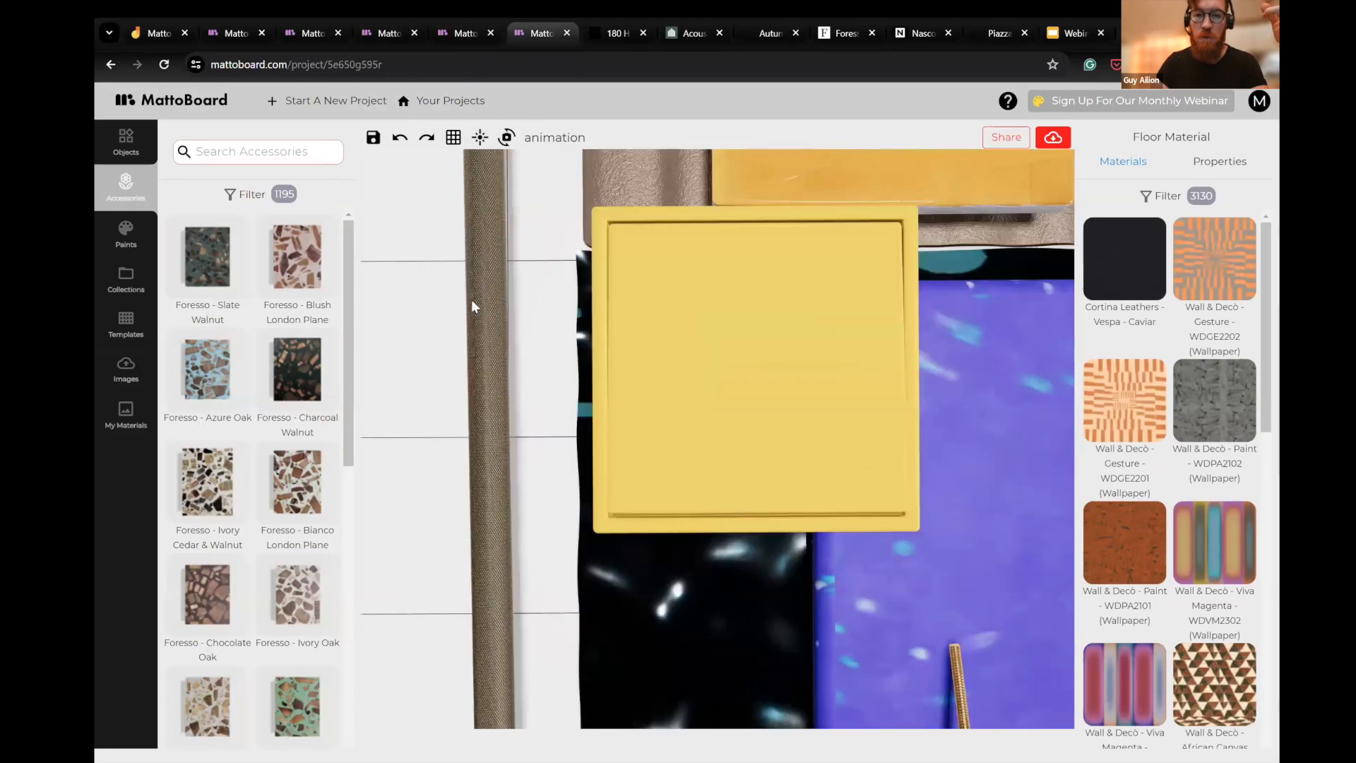
{"action": "scroll", "coordinate": [471, 306], "scroll_direction": "down", "scroll_amount": 10}
{"action": "left_click_drag", "start_coordinate": [504, 412], "coordinate": [577, 404]}
{"action": "scroll", "coordinate": [474, 311], "scroll_direction": "down", "scroll_amount": 5}
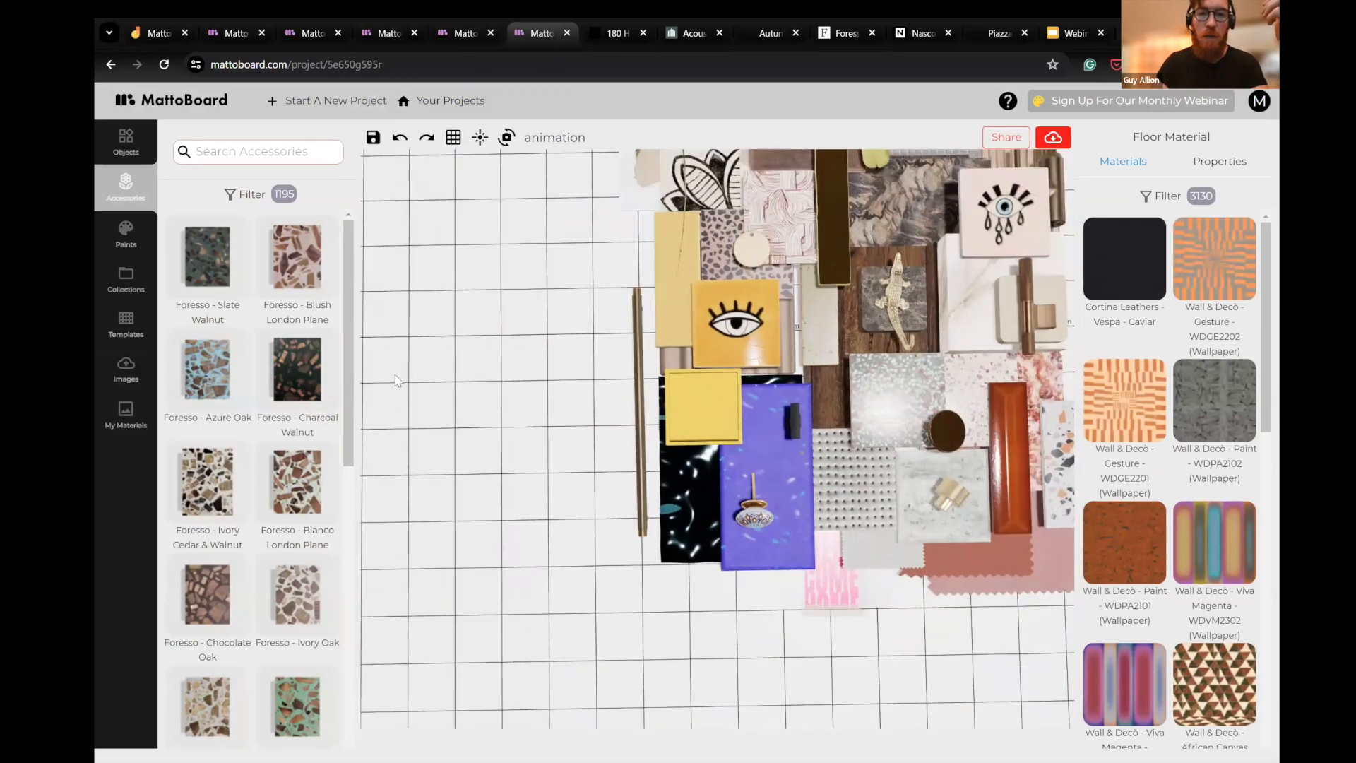
{"action": "left_click_drag", "start_coordinate": [1052, 376], "coordinate": [964, 432]}
{"action": "scroll", "coordinate": [960, 459], "scroll_direction": "up", "scroll_amount": 3}
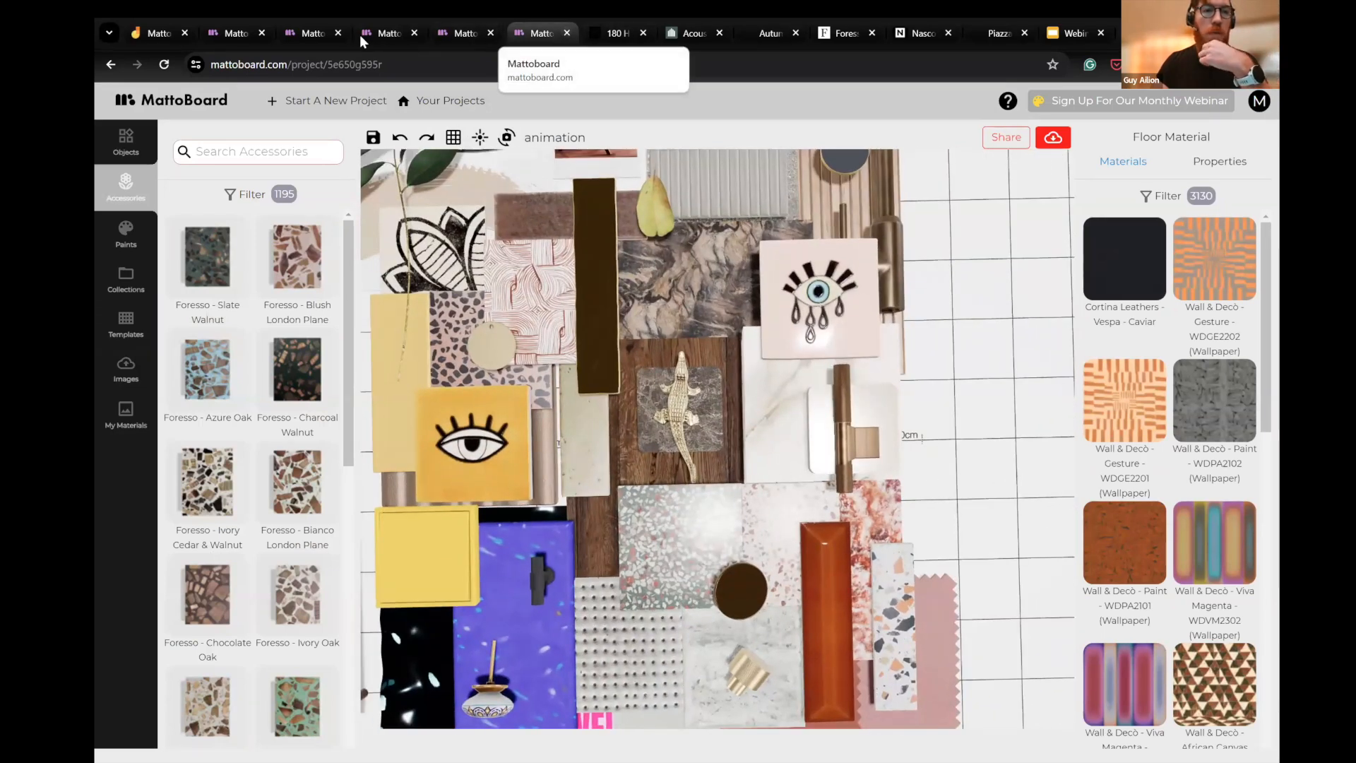
- Switch to the blank Jamboard webinar whiteboard and handwrite "Vision" near the top of the frame
{"action": "left_click", "coordinate": [224, 33]}
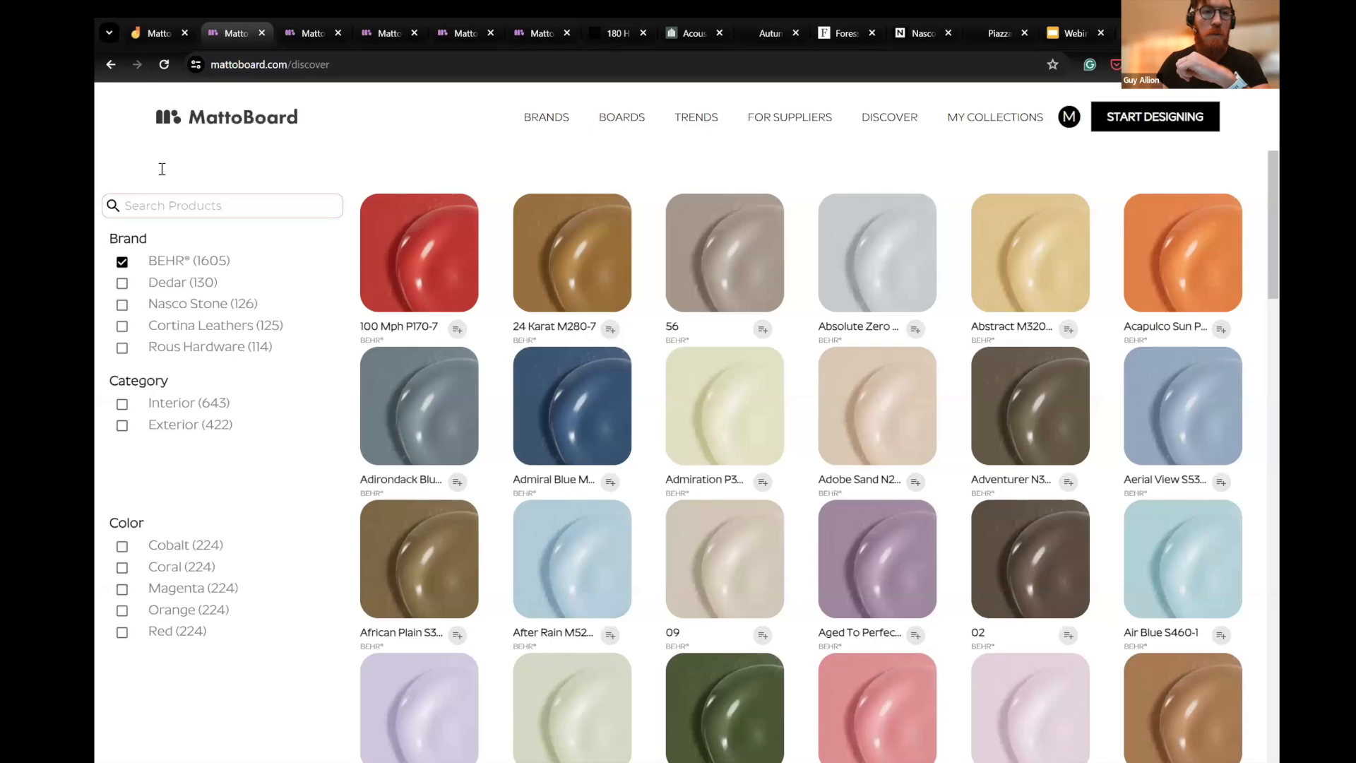
{"action": "left_click", "coordinate": [1063, 33]}
{"action": "left_click", "coordinate": [139, 32]}
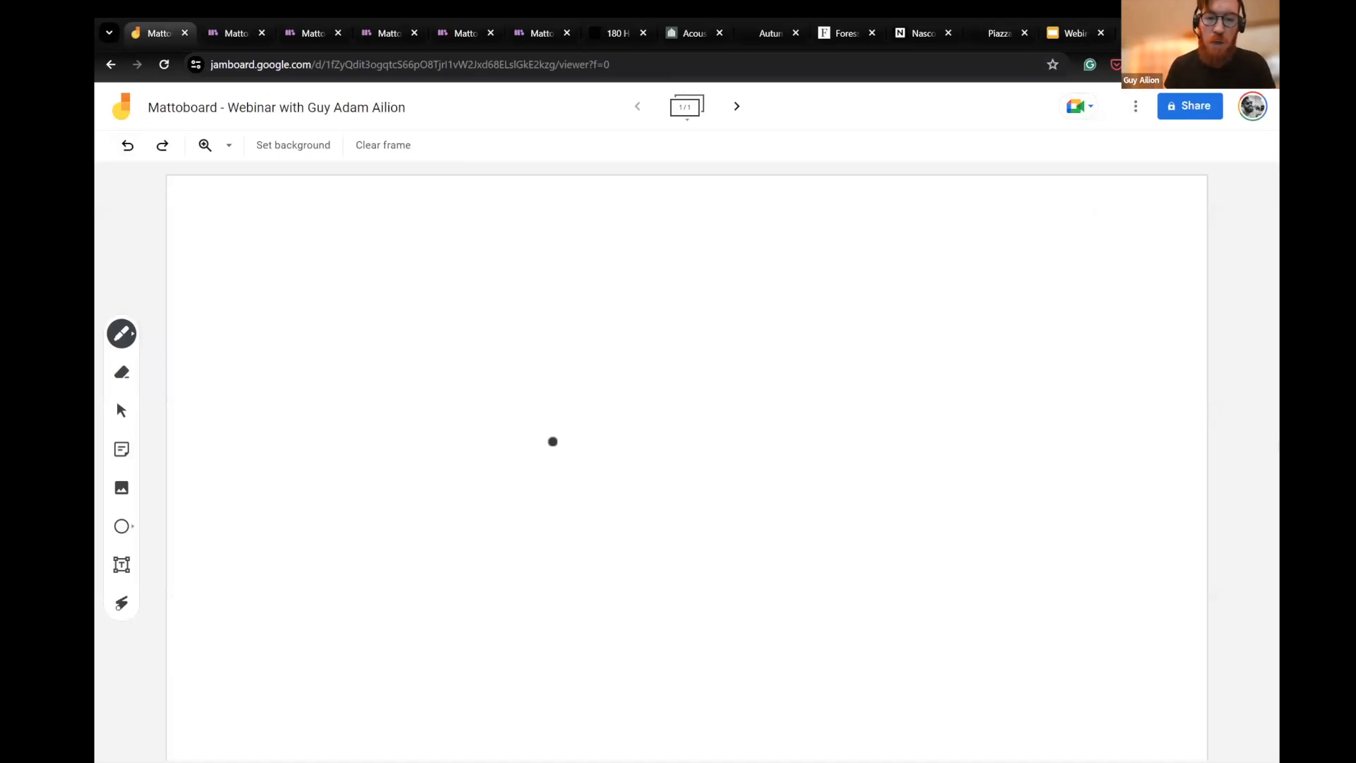
{"action": "left_click_drag", "start_coordinate": [478, 194], "coordinate": [523, 251]}
{"action": "mouse_move", "coordinate": [553, 216]}
{"action": "left_mouse_down"}
{"action": "mouse_move", "coordinate": [545, 245]}
{"action": "mouse_move", "coordinate": [557, 251]}
{"action": "left_mouse_up"}
{"action": "left_click_drag", "start_coordinate": [579, 229], "coordinate": [619, 246]}
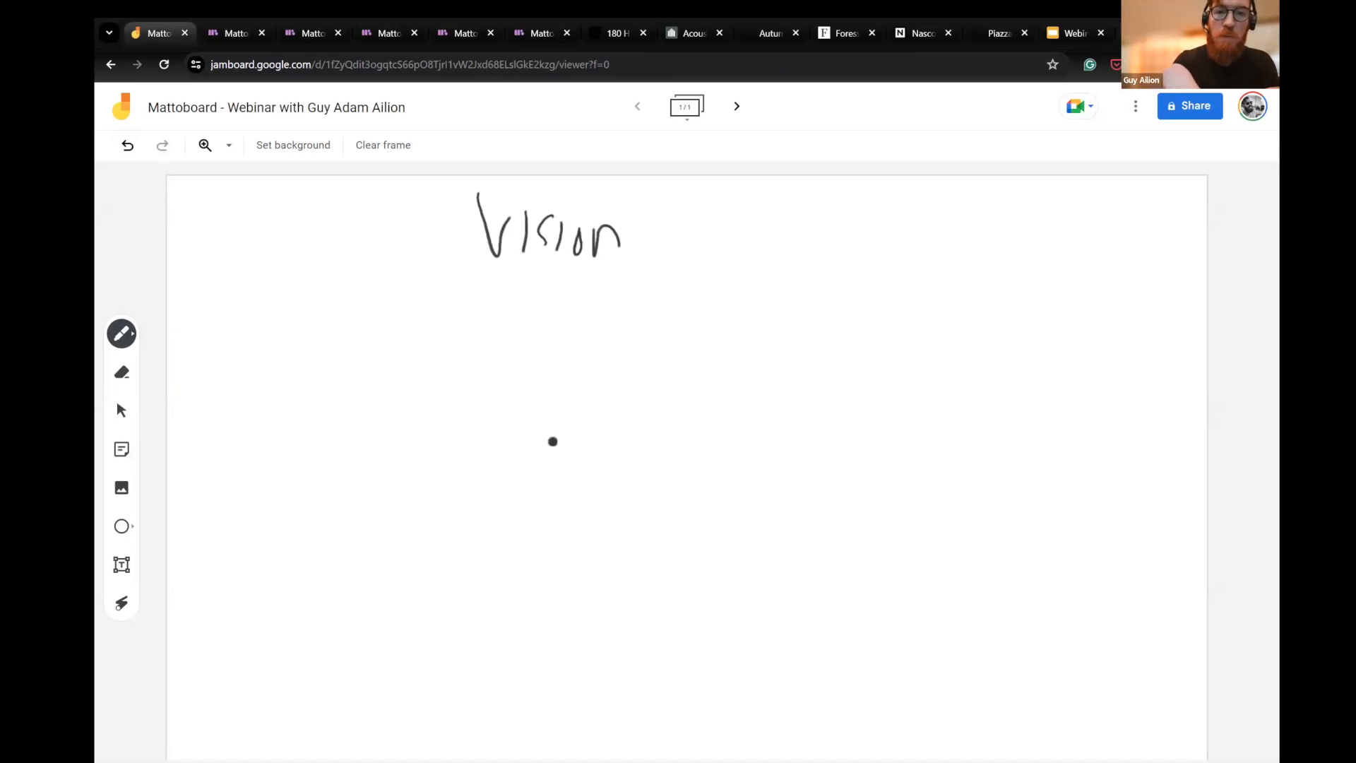
- Handwrite "inspiration" before "Vision" and link the two words with a double-headed arrow
{"action": "mouse_move", "coordinate": [213, 219]}
{"action": "left_mouse_down"}
{"action": "mouse_move", "coordinate": [233, 242]}
{"action": "mouse_move", "coordinate": [268, 213]}
{"action": "mouse_move", "coordinate": [256, 260]}
{"action": "left_mouse_up"}
{"action": "mouse_move", "coordinate": [277, 223]}
{"action": "left_mouse_down"}
{"action": "mouse_move", "coordinate": [277, 282]}
{"action": "mouse_move", "coordinate": [279, 246]}
{"action": "left_mouse_up"}
{"action": "mouse_move", "coordinate": [315, 225]}
{"action": "left_mouse_down"}
{"action": "mouse_move", "coordinate": [311, 248]}
{"action": "mouse_move", "coordinate": [336, 244]}
{"action": "left_mouse_up"}
{"action": "left_click_drag", "start_coordinate": [342, 217], "coordinate": [362, 239]}
{"action": "left_click_drag", "start_coordinate": [370, 195], "coordinate": [377, 230]}
{"action": "left_click_drag", "start_coordinate": [391, 233], "coordinate": [411, 245]}
{"action": "mouse_move", "coordinate": [417, 231]}
{"action": "left_mouse_down"}
{"action": "mouse_move", "coordinate": [469, 234]}
{"action": "mouse_move", "coordinate": [467, 246]}
{"action": "left_mouse_up"}
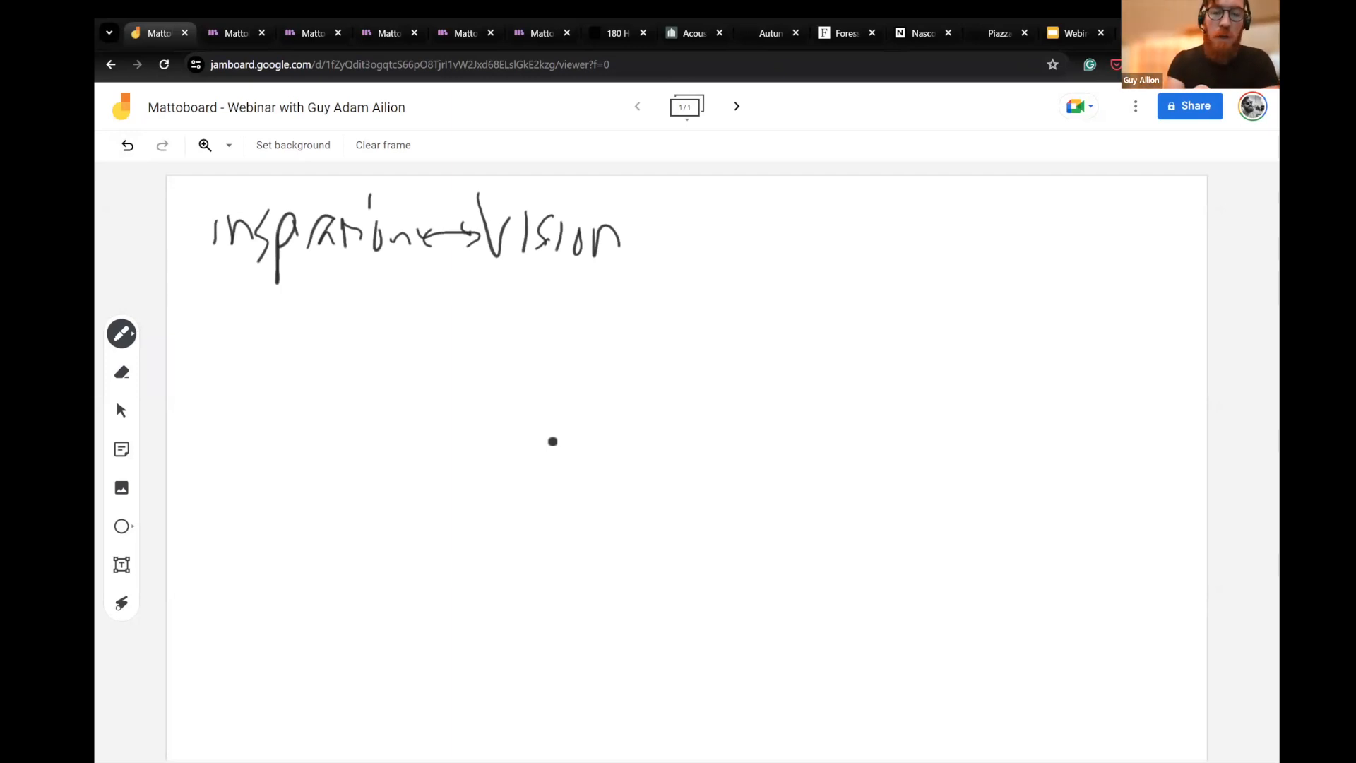
- Draw a large cloud outline below the heading and a small shaded box to its right
{"action": "mouse_move", "coordinate": [499, 305]}
{"action": "left_mouse_down"}
{"action": "mouse_move", "coordinate": [382, 320]}
{"action": "mouse_move", "coordinate": [361, 437]}
{"action": "mouse_move", "coordinate": [386, 495]}
{"action": "mouse_move", "coordinate": [506, 532]}
{"action": "mouse_move", "coordinate": [586, 425]}
{"action": "mouse_move", "coordinate": [555, 319]}
{"action": "mouse_move", "coordinate": [510, 300]}
{"action": "left_mouse_up"}
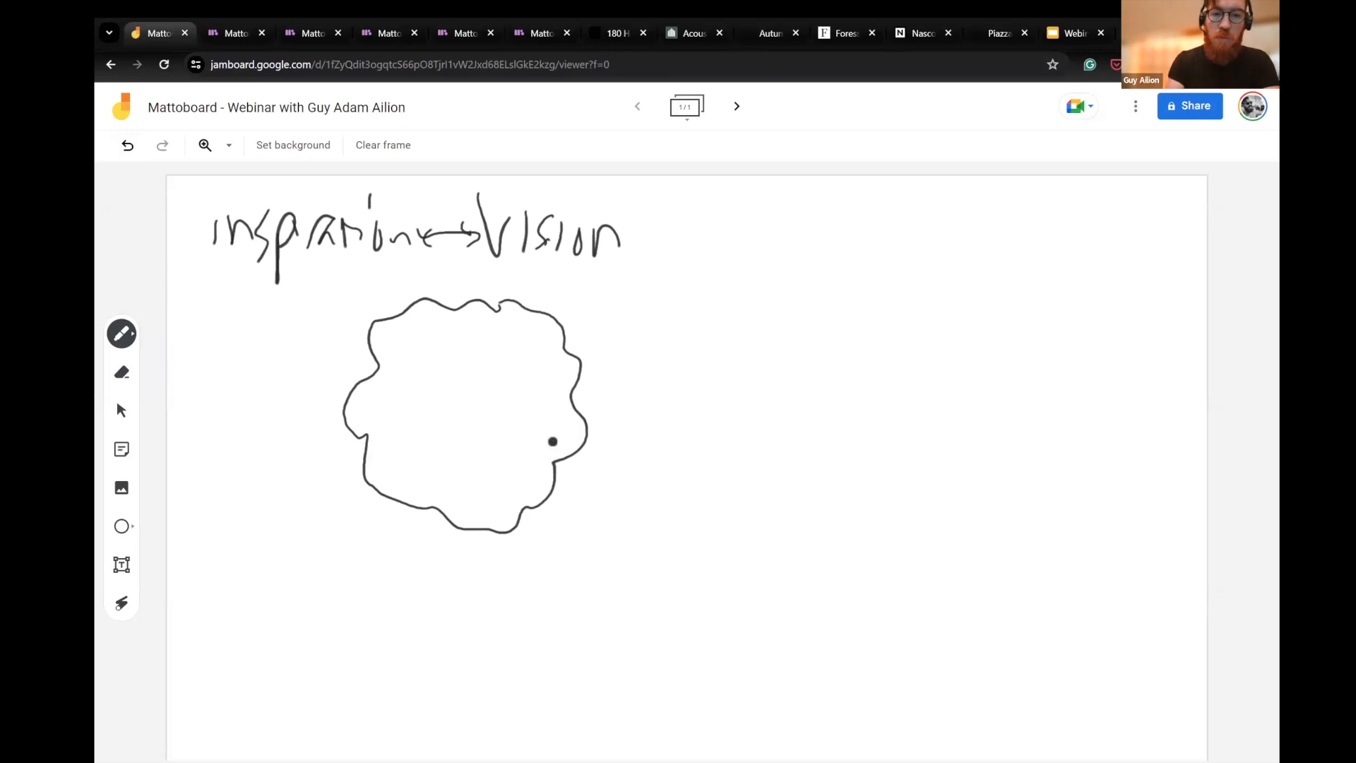
{"action": "mouse_move", "coordinate": [772, 385]}
{"action": "left_mouse_down"}
{"action": "mouse_move", "coordinate": [822, 385]}
{"action": "mouse_move", "coordinate": [820, 418]}
{"action": "mouse_move", "coordinate": [778, 420]}
{"action": "mouse_move", "coordinate": [775, 395]}
{"action": "mouse_move", "coordinate": [793, 384]}
{"action": "mouse_move", "coordinate": [788, 406]}
{"action": "mouse_move", "coordinate": [819, 416]}
{"action": "left_mouse_up"}
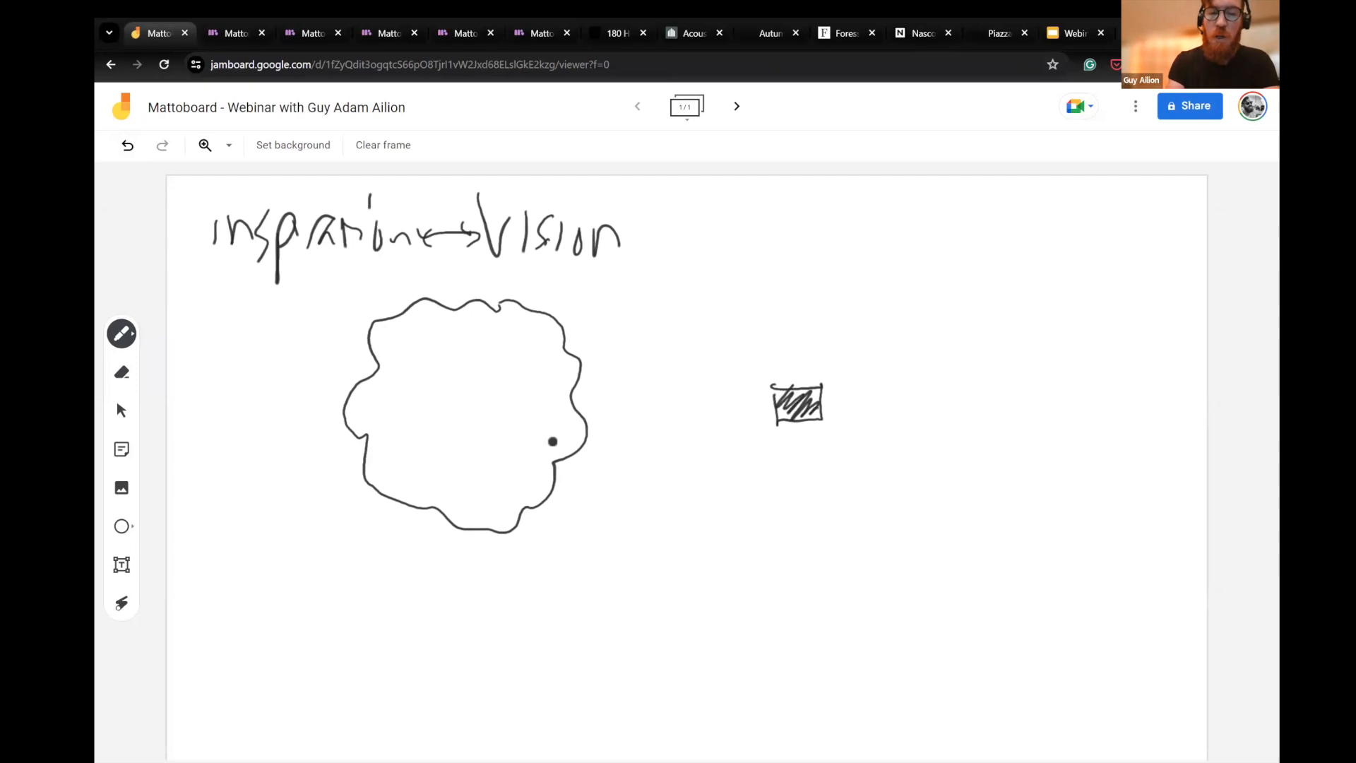
{"action": "left_click_drag", "start_coordinate": [493, 314], "coordinate": [453, 305]}
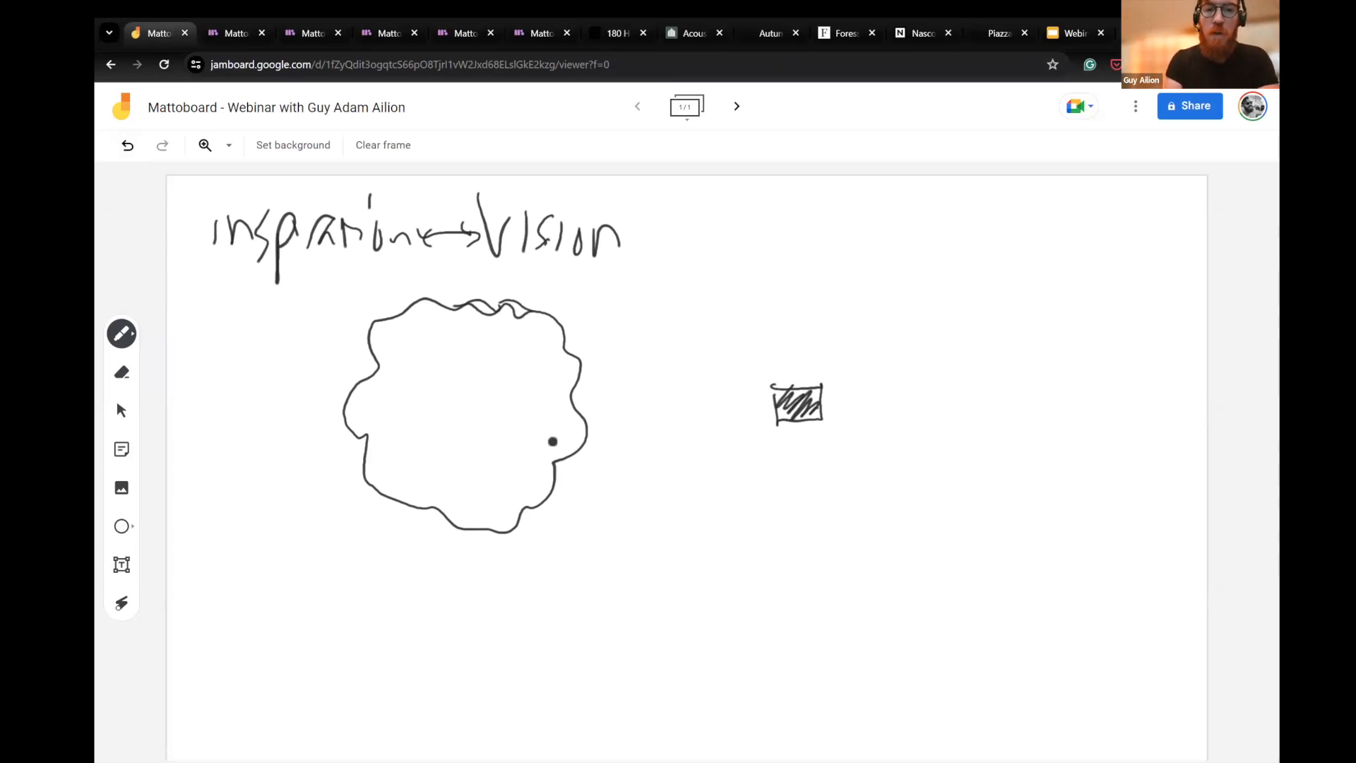
- Draw two lines from the large cloud converging in an arrow at the shaded box, and label the box "V"
{"action": "left_click_drag", "start_coordinate": [572, 351], "coordinate": [747, 399]}
{"action": "mouse_move", "coordinate": [587, 432]}
{"action": "left_mouse_down"}
{"action": "mouse_move", "coordinate": [770, 409]}
{"action": "mouse_move", "coordinate": [745, 396]}
{"action": "mouse_move", "coordinate": [771, 408]}
{"action": "mouse_move", "coordinate": [753, 434]}
{"action": "mouse_move", "coordinate": [823, 390]}
{"action": "left_mouse_up"}
{"action": "left_click_drag", "start_coordinate": [790, 346], "coordinate": [827, 346]}
- Write "I" inside the large cloud, enclose it in a small cloud, and draw a straight arrow from it to the shaded box
{"action": "mouse_move", "coordinate": [473, 396]}
{"action": "left_mouse_down"}
{"action": "mouse_move", "coordinate": [502, 392]}
{"action": "mouse_move", "coordinate": [487, 418]}
{"action": "left_mouse_up"}
{"action": "left_click_drag", "start_coordinate": [482, 420], "coordinate": [511, 419]}
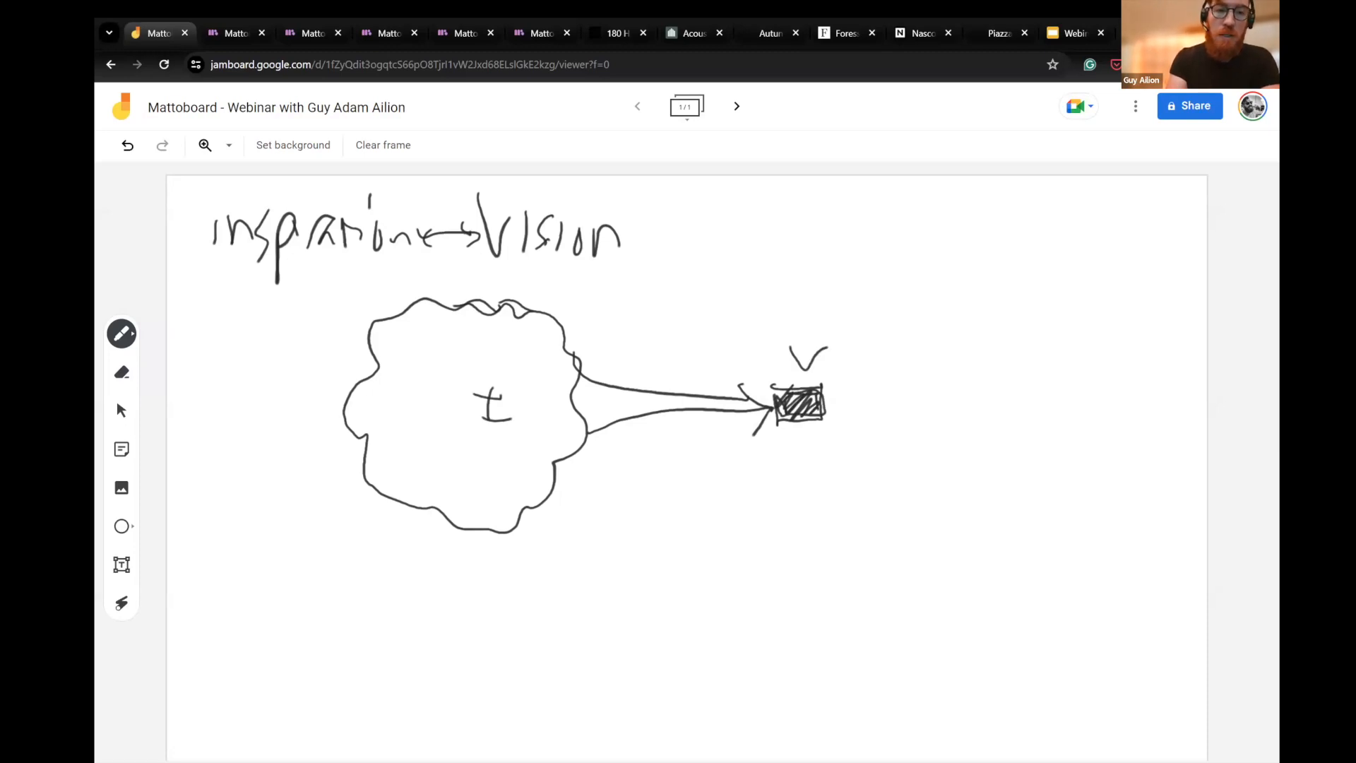
{"action": "mouse_move", "coordinate": [465, 424]}
{"action": "left_mouse_down"}
{"action": "mouse_move", "coordinate": [508, 443]}
{"action": "mouse_move", "coordinate": [532, 400]}
{"action": "mouse_move", "coordinate": [516, 369]}
{"action": "mouse_move", "coordinate": [489, 371]}
{"action": "left_mouse_up"}
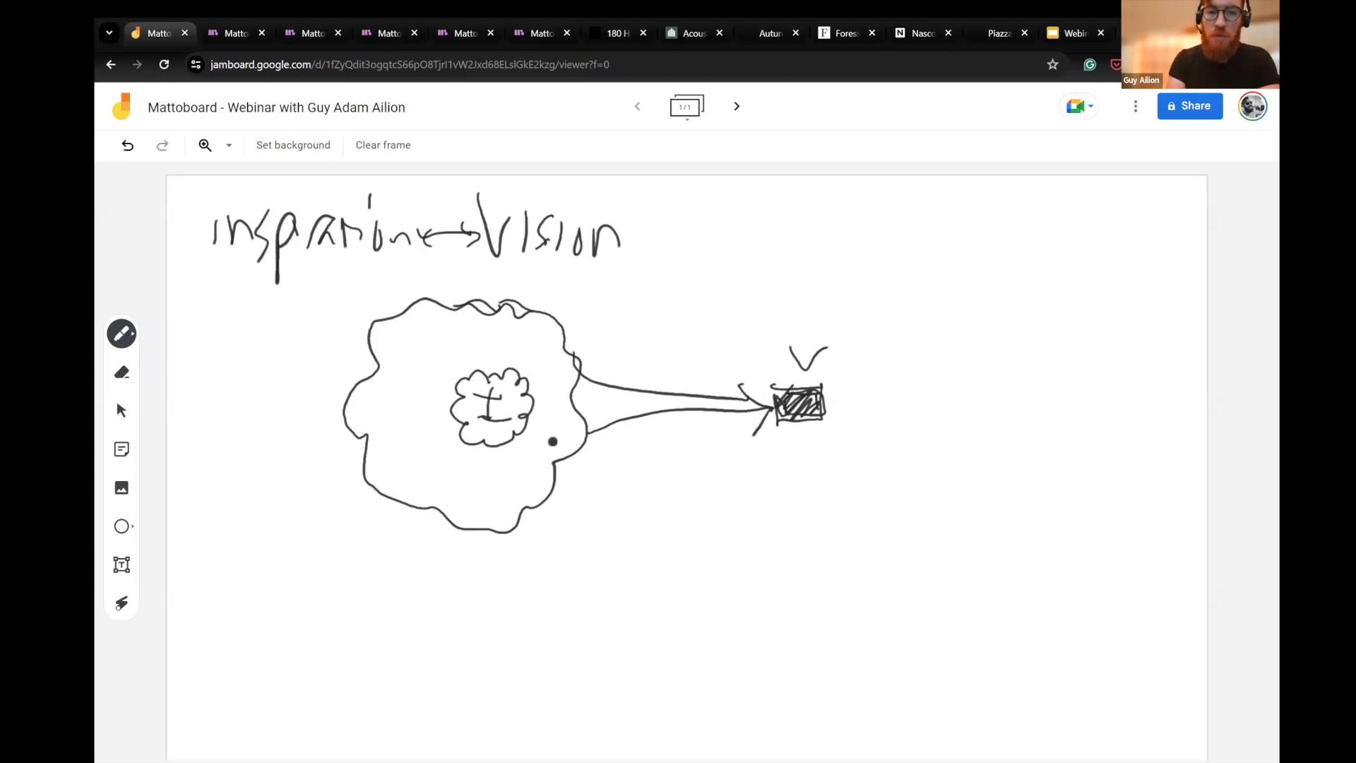
{"action": "left_click_drag", "start_coordinate": [534, 401], "coordinate": [731, 409]}
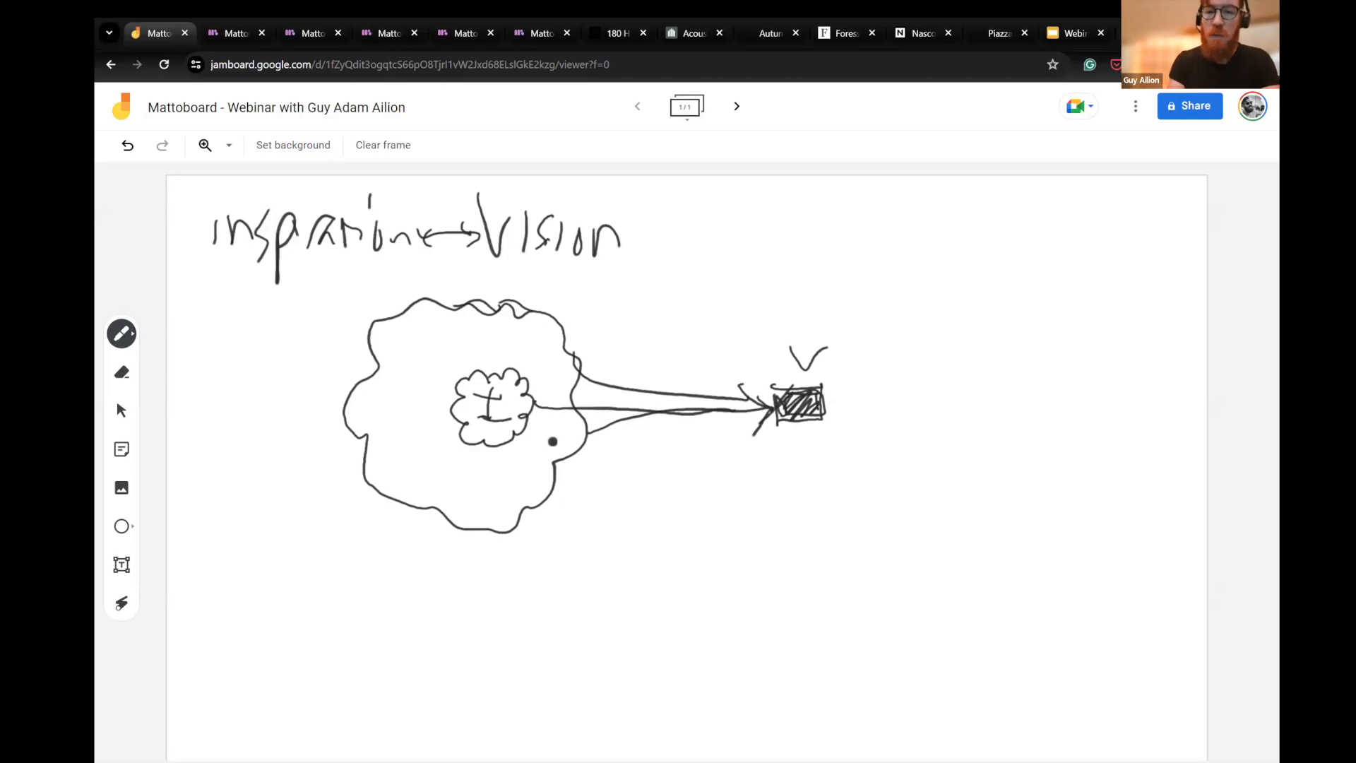
- Draw graph axes beside the diagram, labelling the horizontal axis "ins" and the vertical axis "vision" with "easy" at its low end
{"action": "mouse_move", "coordinate": [916, 247]}
{"action": "left_mouse_down"}
{"action": "mouse_move", "coordinate": [915, 473]}
{"action": "mouse_move", "coordinate": [1142, 446]}
{"action": "left_mouse_up"}
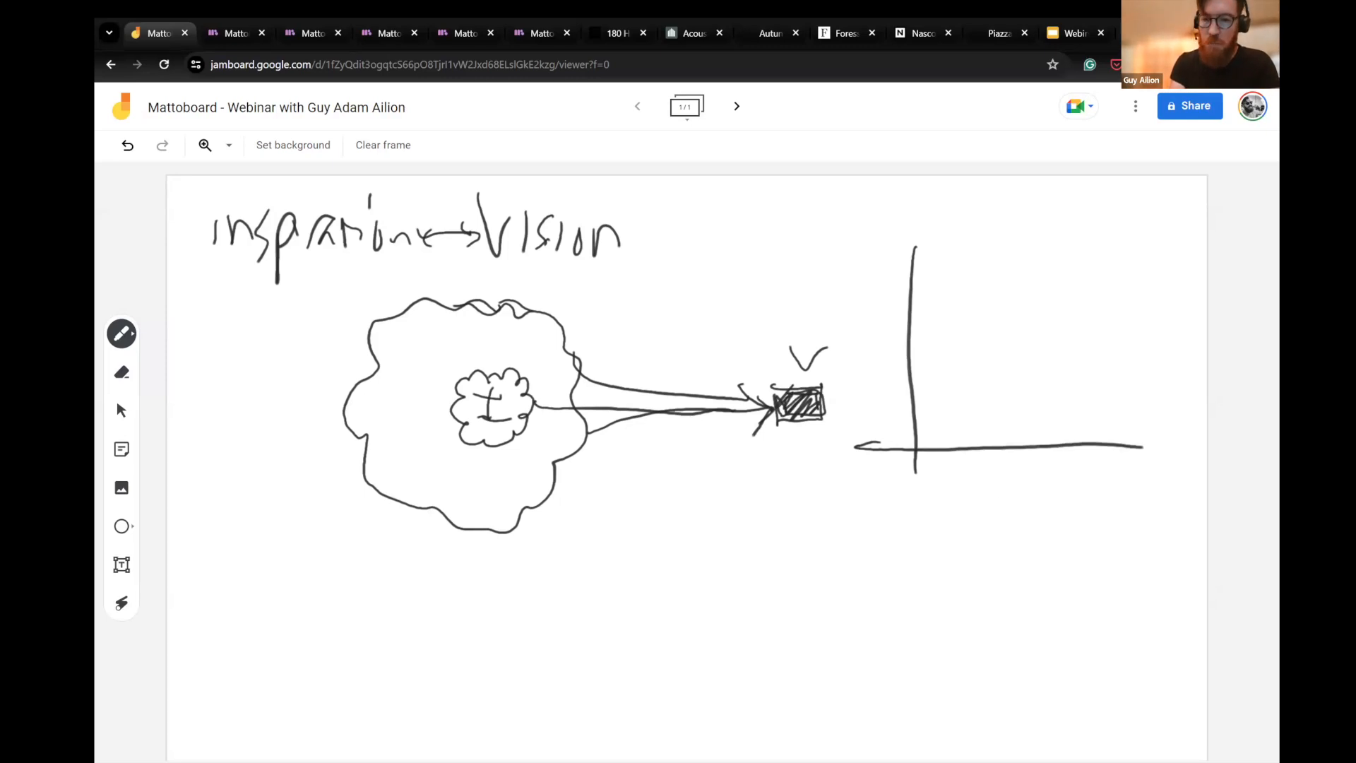
{"action": "left_click_drag", "start_coordinate": [1008, 522], "coordinate": [1028, 522]}
{"action": "left_click_drag", "start_coordinate": [1042, 501], "coordinate": [1036, 524]}
{"action": "left_click_drag", "start_coordinate": [837, 309], "coordinate": [844, 286]}
{"action": "mouse_move", "coordinate": [854, 281]}
{"action": "left_mouse_down"}
{"action": "mouse_move", "coordinate": [854, 302]}
{"action": "mouse_move", "coordinate": [906, 293]}
{"action": "left_mouse_up"}
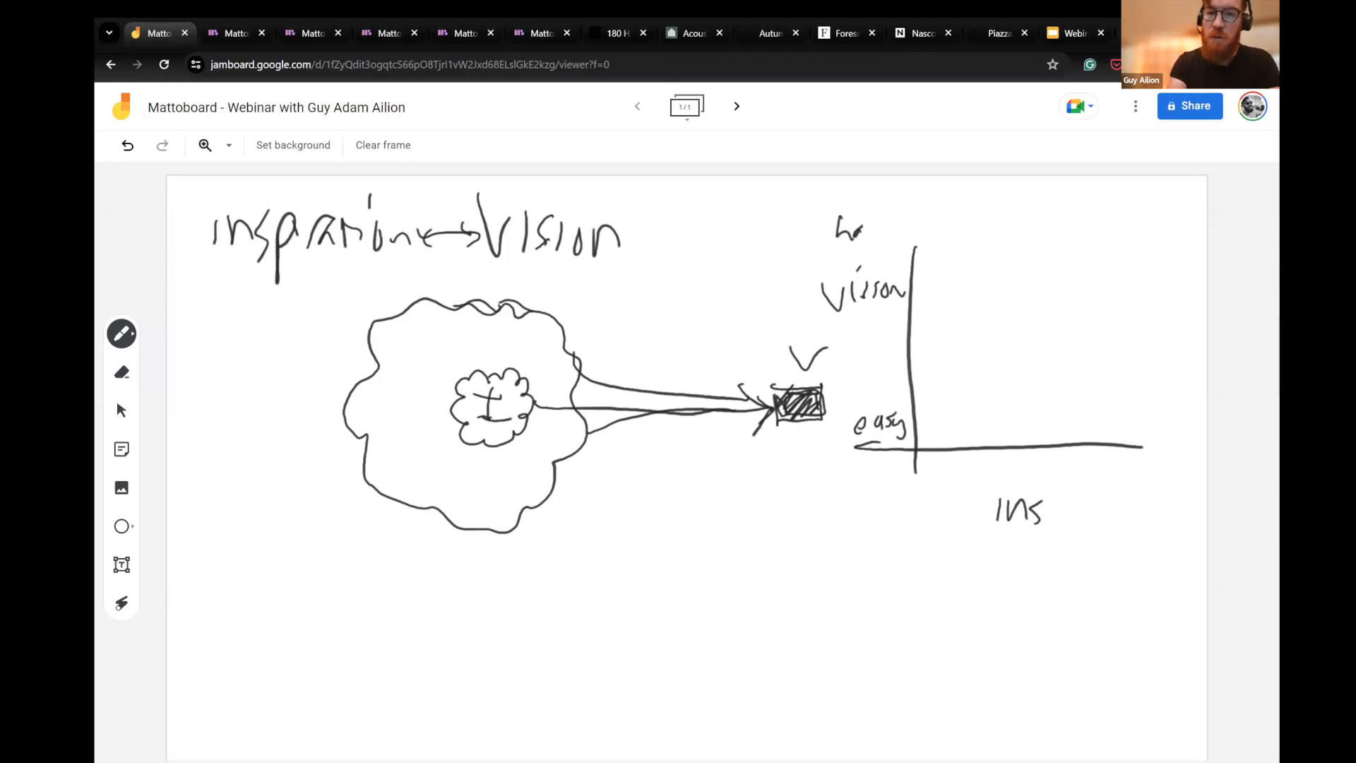
- Label the vertical axis's upper end "hard" and the horizontal axis's ends "small" and "large"
{"action": "left_click_drag", "start_coordinate": [886, 209], "coordinate": [886, 238]}
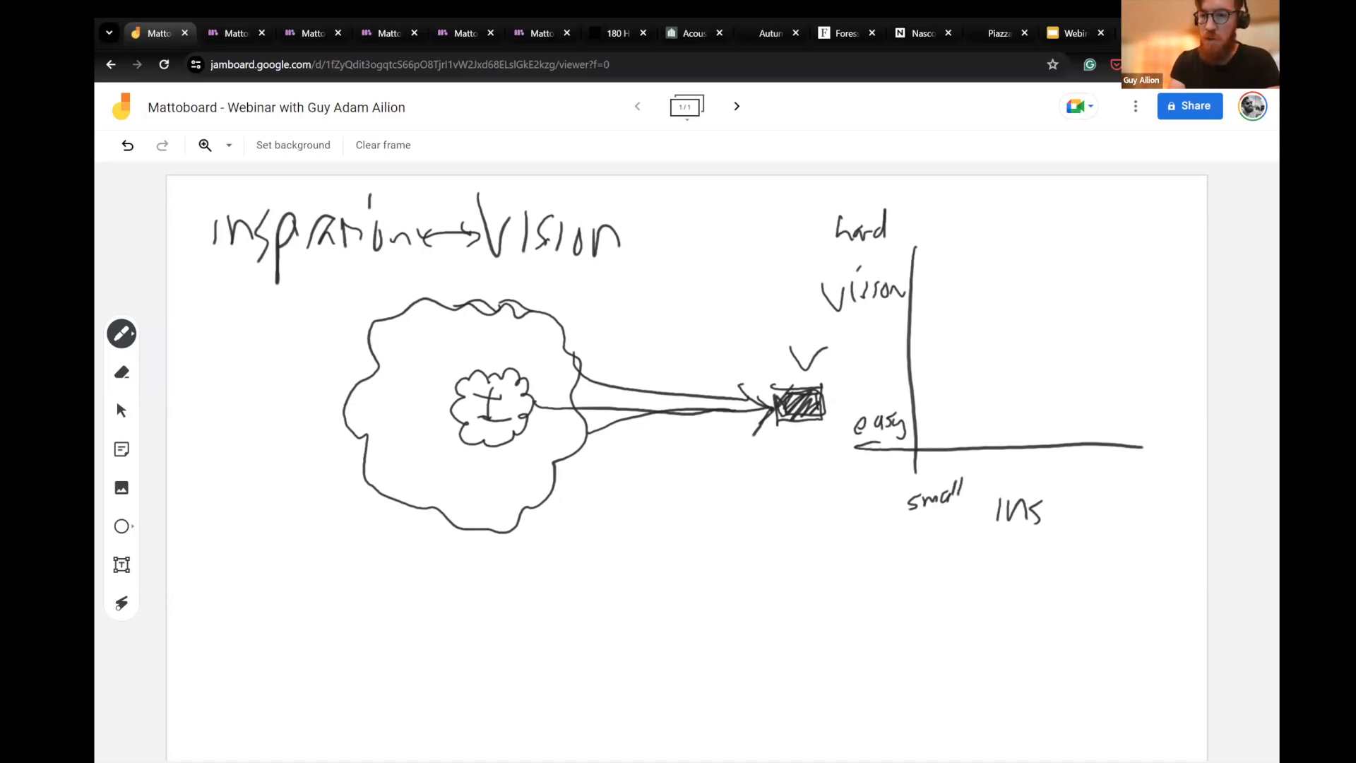
{"action": "left_click_drag", "start_coordinate": [1155, 513], "coordinate": [1158, 531]}
{"action": "left_click_drag", "start_coordinate": [1162, 521], "coordinate": [1204, 530]}
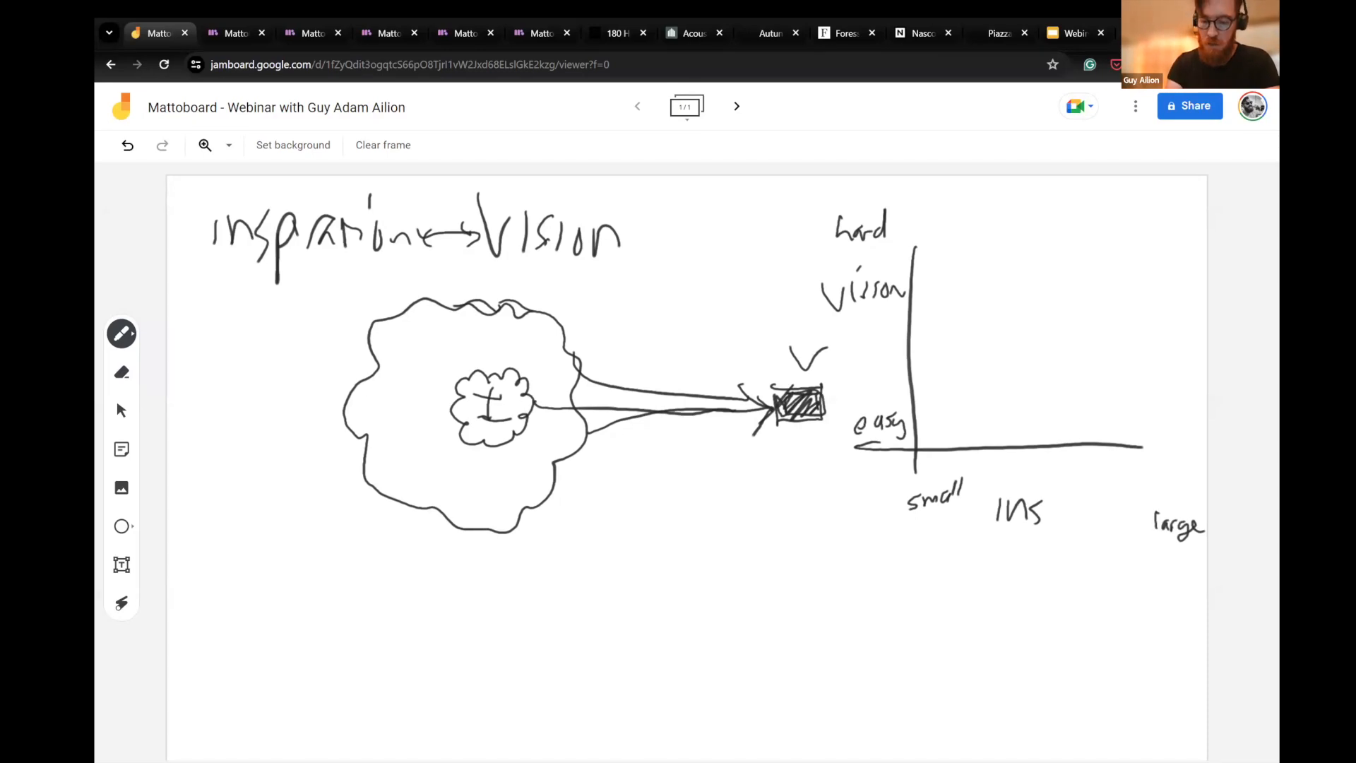
- Draw a rising, flattening curve on the graph, mark the hard level with a line, and circle "large", "small" and "easy"
{"action": "mouse_move", "coordinate": [927, 437]}
{"action": "left_mouse_down"}
{"action": "mouse_move", "coordinate": [985, 338]}
{"action": "mouse_move", "coordinate": [1100, 279]}
{"action": "left_mouse_up"}
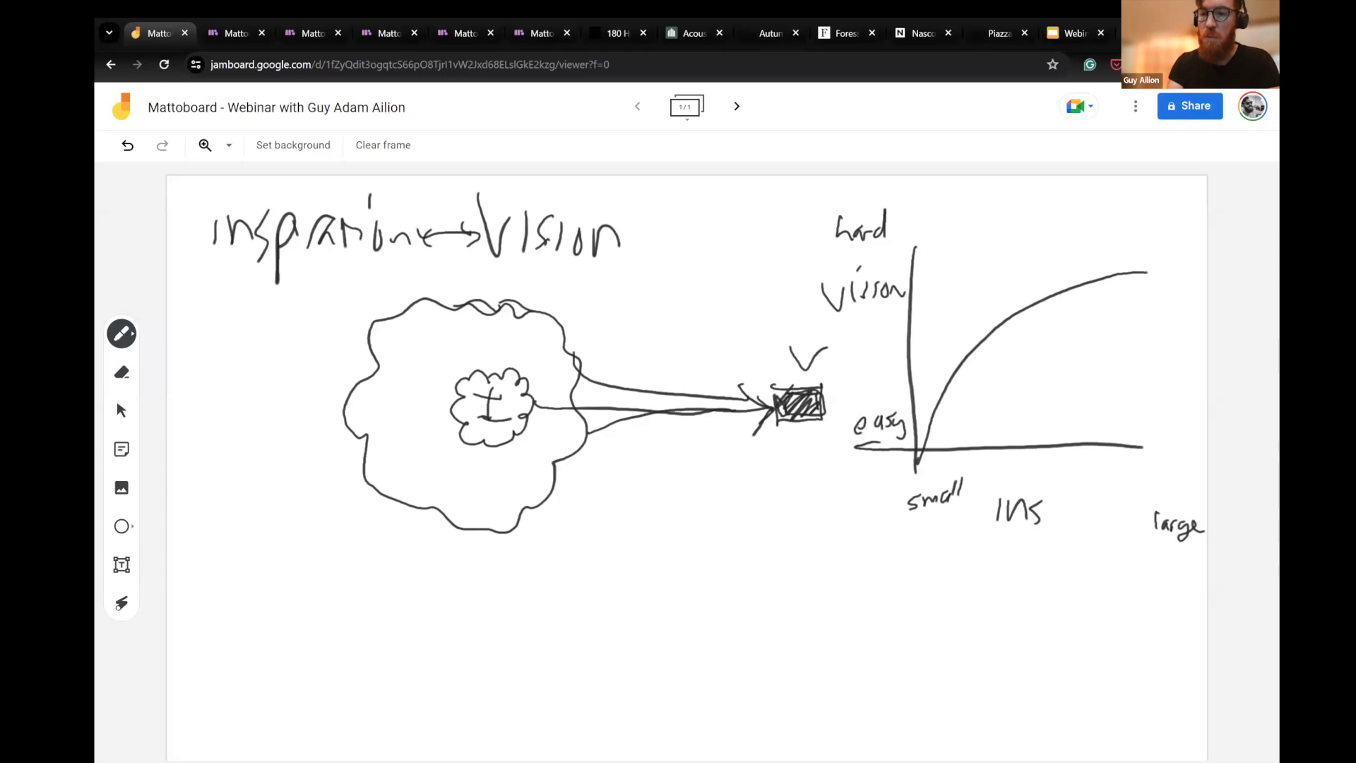
{"action": "left_click_drag", "start_coordinate": [1204, 526], "coordinate": [1175, 563]}
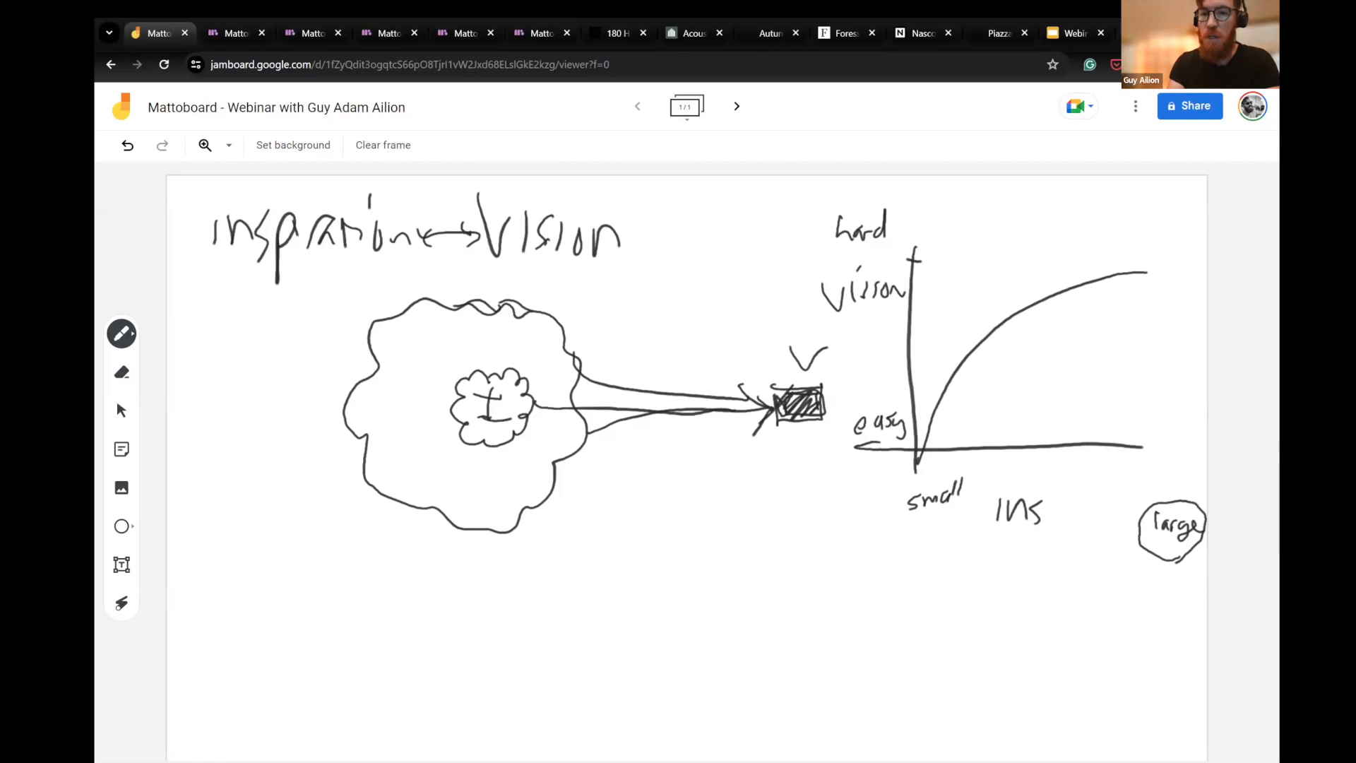
{"action": "left_click_drag", "start_coordinate": [895, 259], "coordinate": [930, 258]}
{"action": "left_click_drag", "start_coordinate": [935, 255], "coordinate": [1060, 259]}
{"action": "left_click_drag", "start_coordinate": [951, 469], "coordinate": [957, 483]}
{"action": "mouse_move", "coordinate": [911, 413]}
{"action": "left_mouse_down"}
{"action": "mouse_move", "coordinate": [847, 418]}
{"action": "mouse_move", "coordinate": [907, 443]}
{"action": "left_mouse_up"}
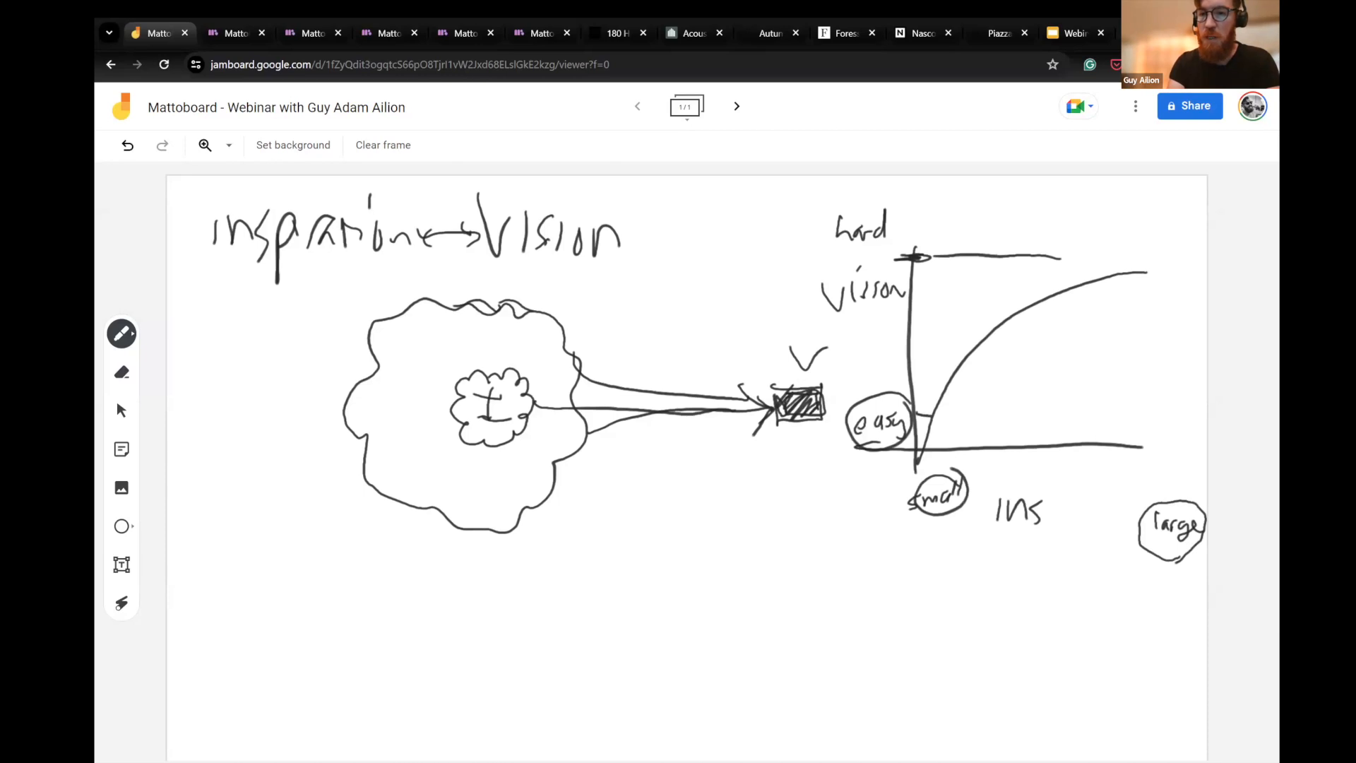
- Draw a wavy vertical line across the arrows and circle "large", "small" and "easy" a second time
{"action": "mouse_move", "coordinate": [682, 308]}
{"action": "left_mouse_down"}
{"action": "mouse_move", "coordinate": [656, 372]}
{"action": "mouse_move", "coordinate": [662, 519]}
{"action": "left_mouse_up"}
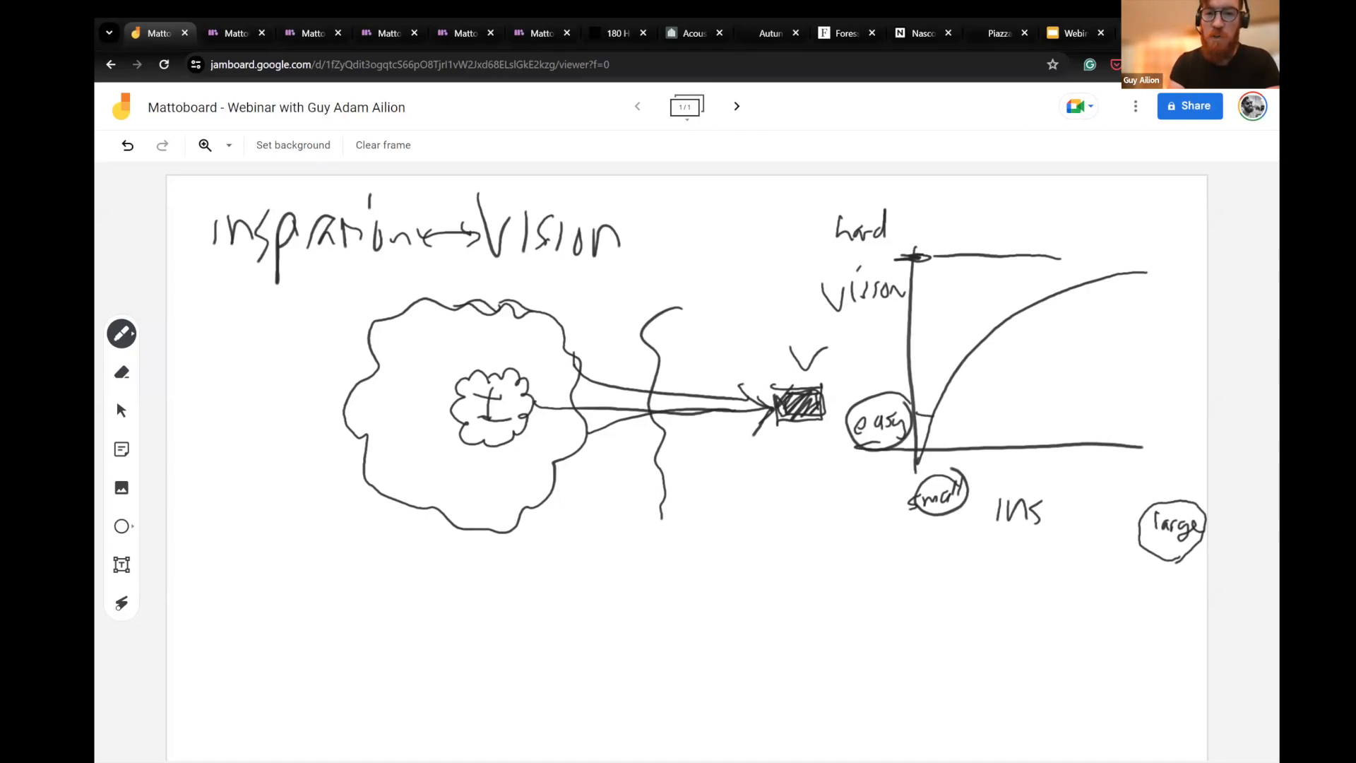
{"action": "mouse_move", "coordinate": [1183, 561]}
{"action": "left_mouse_down"}
{"action": "mouse_move", "coordinate": [1151, 560]}
{"action": "mouse_move", "coordinate": [1140, 514]}
{"action": "mouse_move", "coordinate": [1185, 495]}
{"action": "mouse_move", "coordinate": [1206, 535]}
{"action": "mouse_move", "coordinate": [1149, 552]}
{"action": "left_mouse_up"}
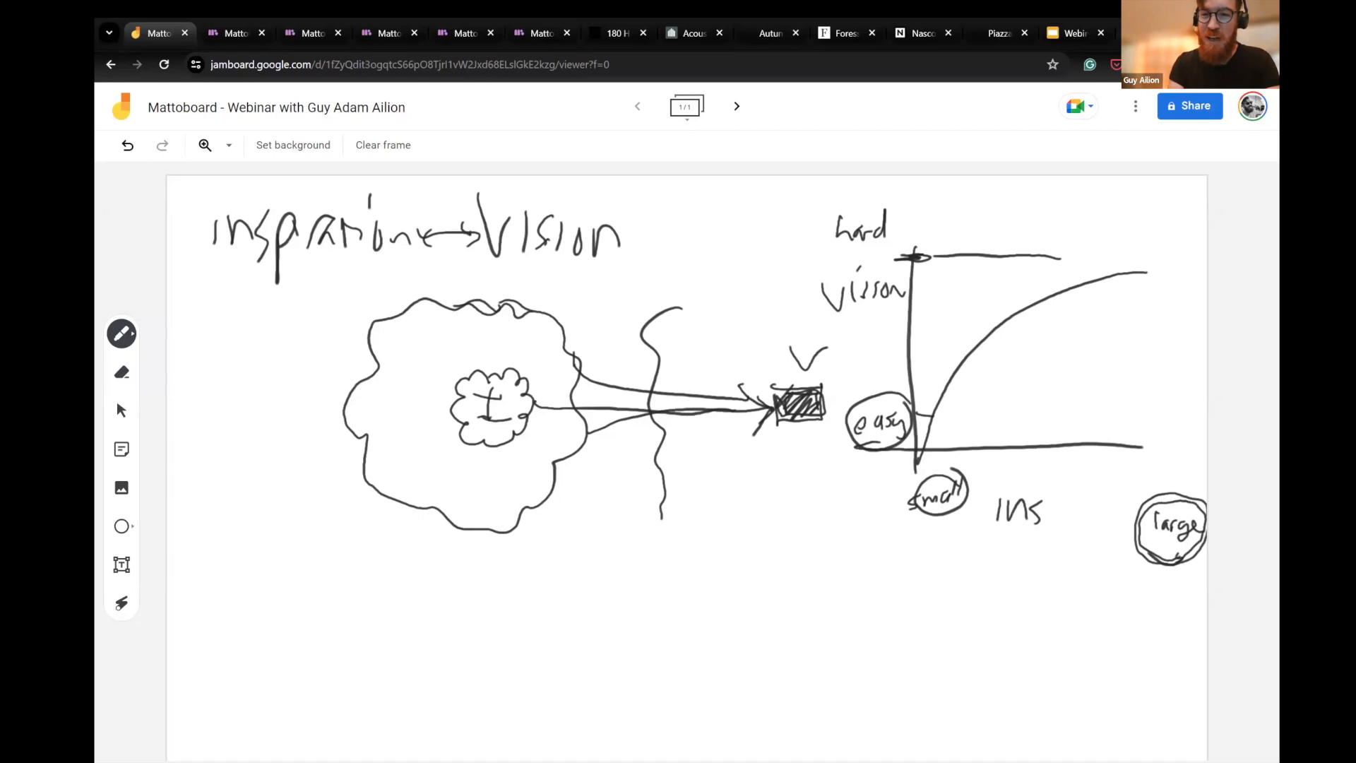
{"action": "left_click_drag", "start_coordinate": [961, 481], "coordinate": [906, 503]}
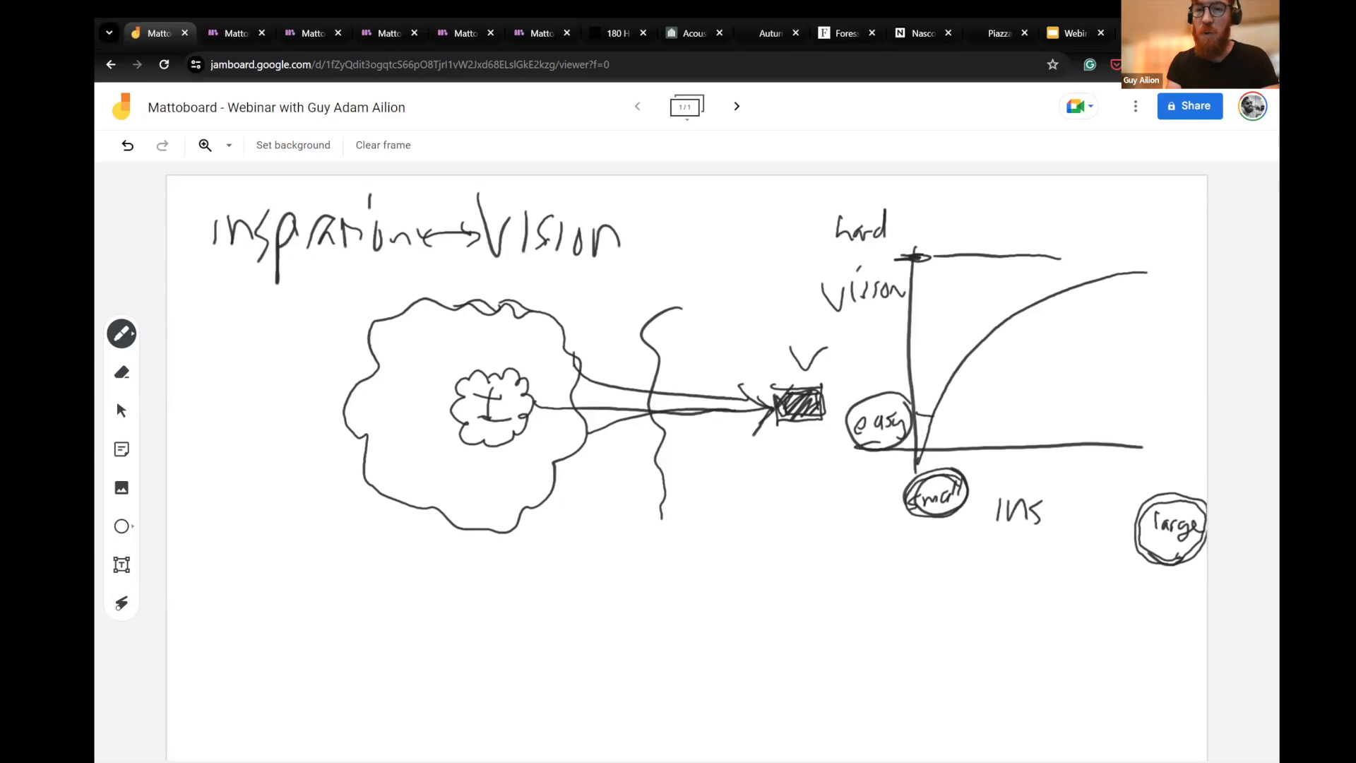
{"action": "mouse_move", "coordinate": [912, 413]}
{"action": "left_mouse_down"}
{"action": "mouse_move", "coordinate": [884, 387]}
{"action": "mouse_move", "coordinate": [918, 411]}
{"action": "mouse_move", "coordinate": [859, 390]}
{"action": "left_mouse_up"}
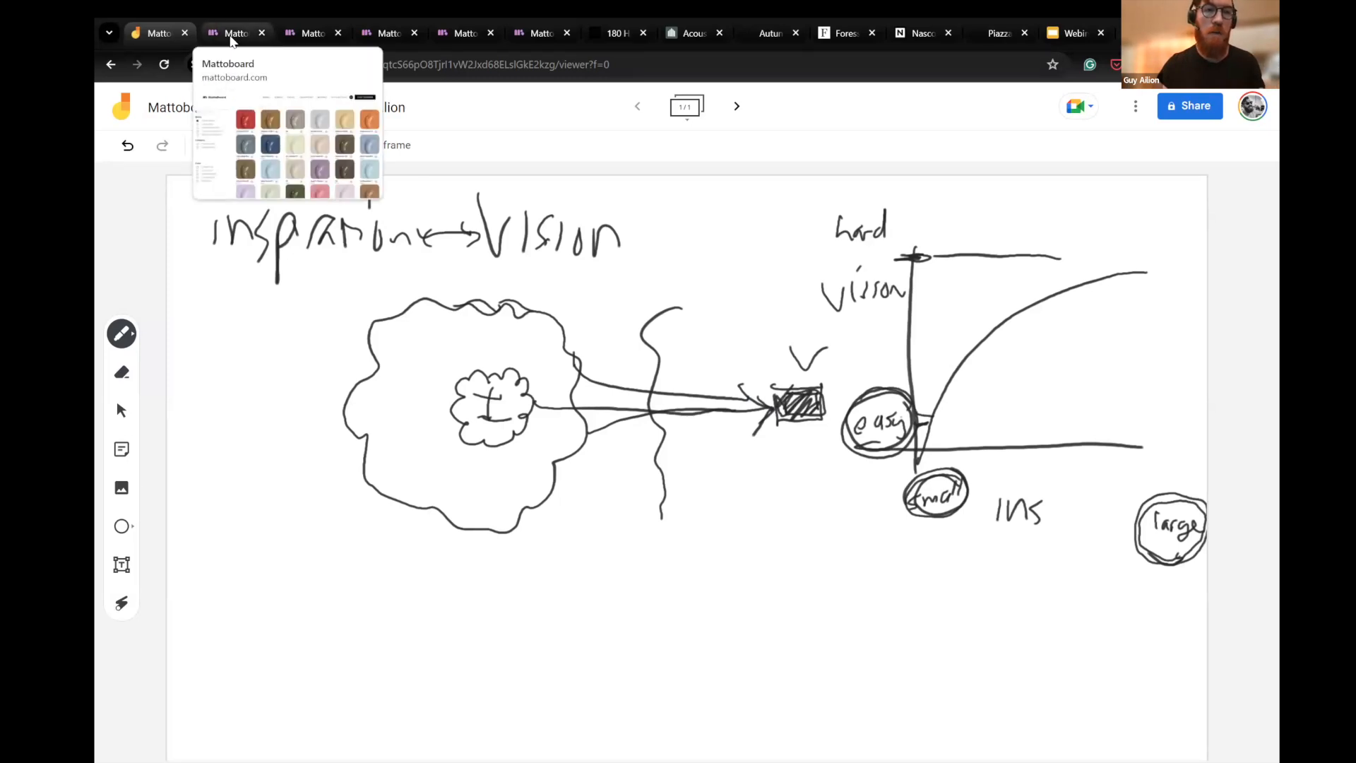
- Switch to the MattoBoard project and start a new blank project, discarding the unsaved welcome board
{"action": "left_click", "coordinate": [232, 35]}
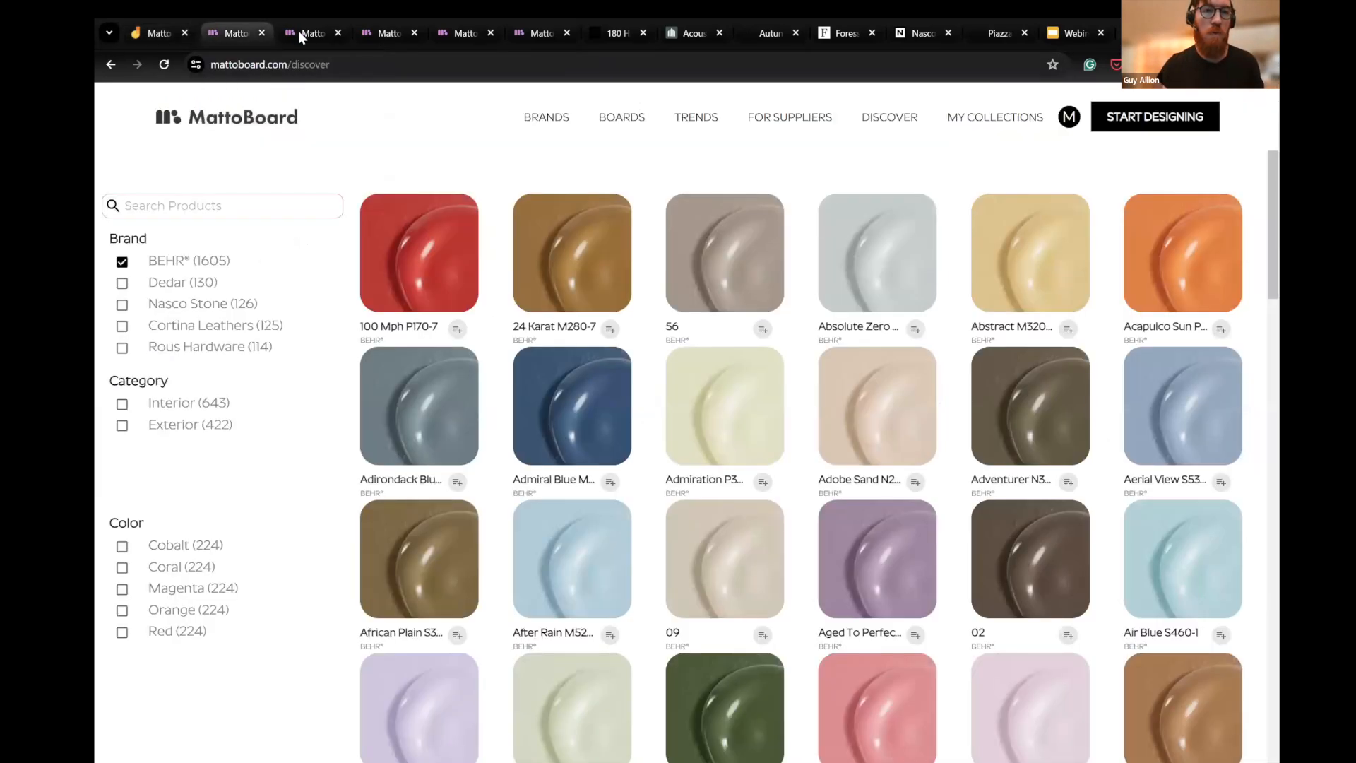
{"action": "left_click", "coordinate": [303, 32]}
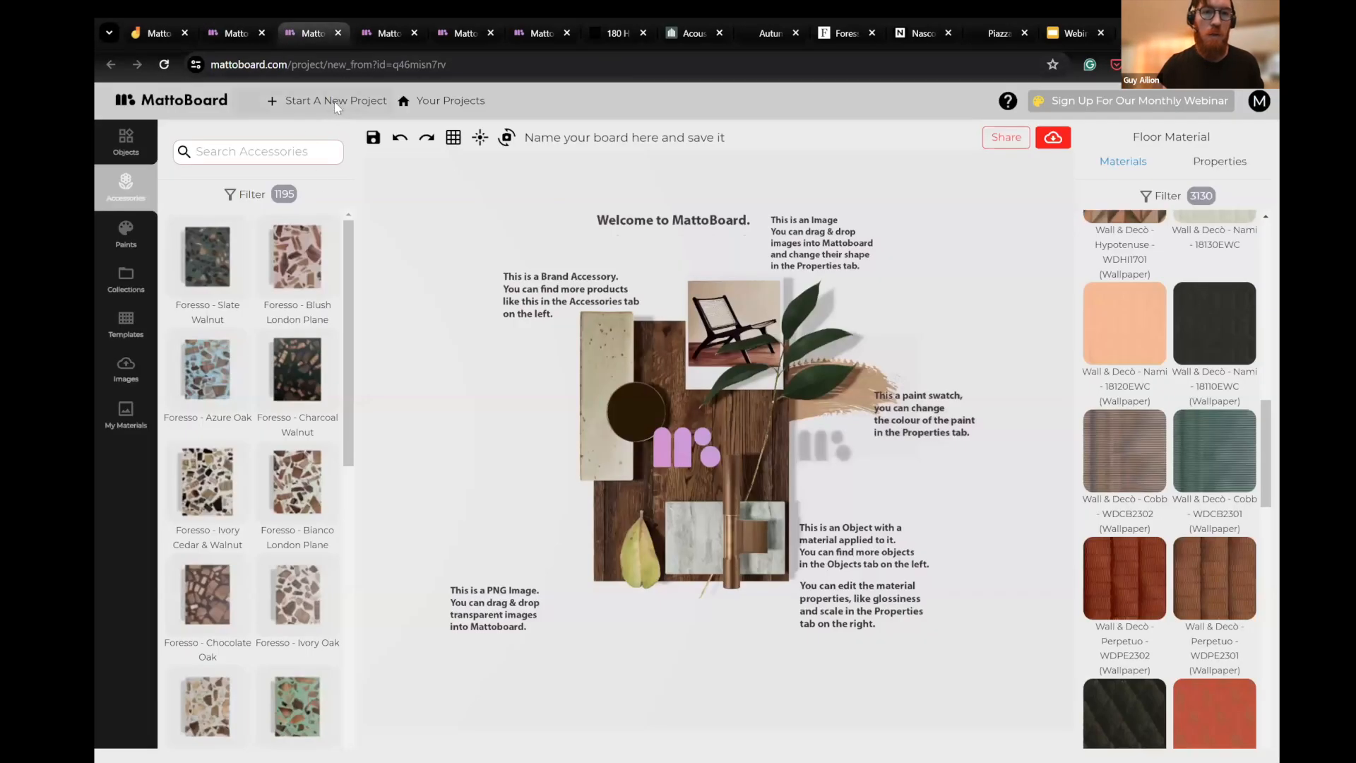
{"action": "left_click", "coordinate": [334, 100]}
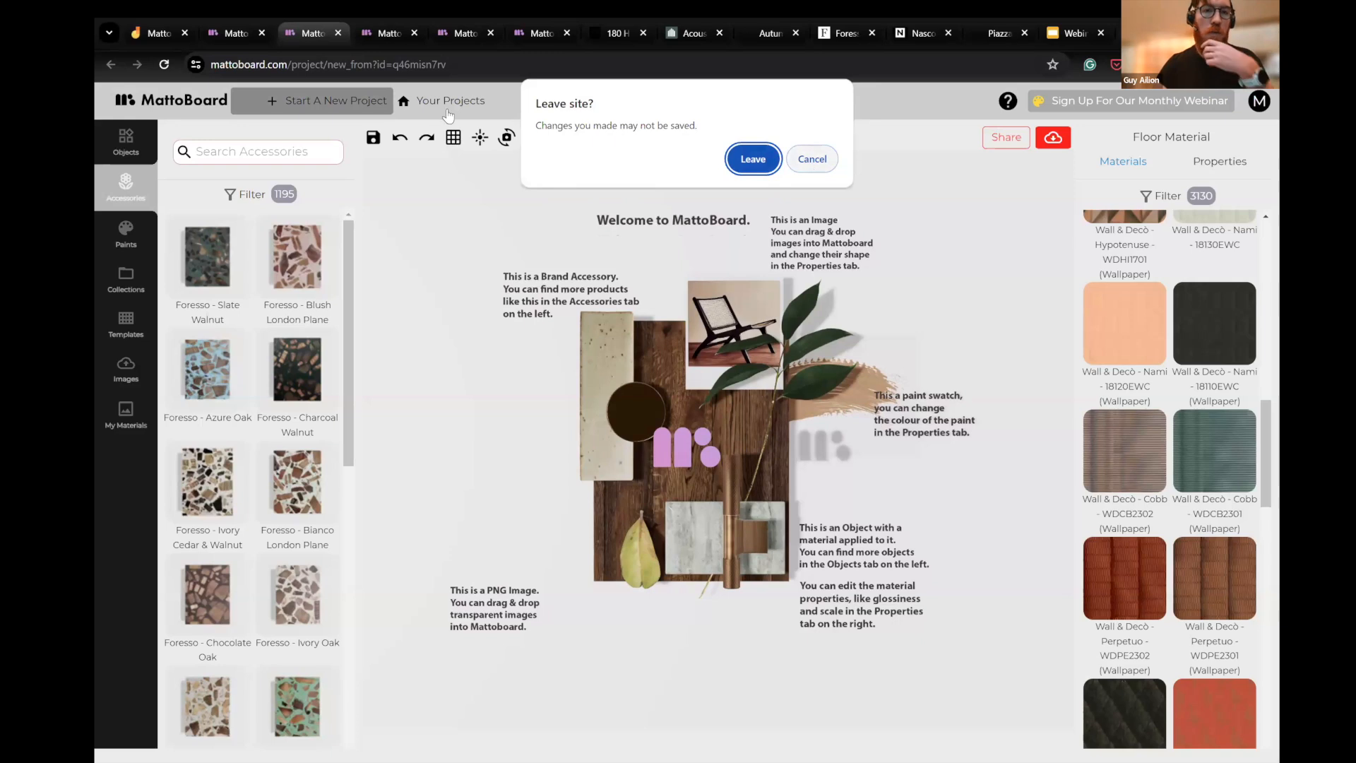
{"action": "key", "text": "Escape"}
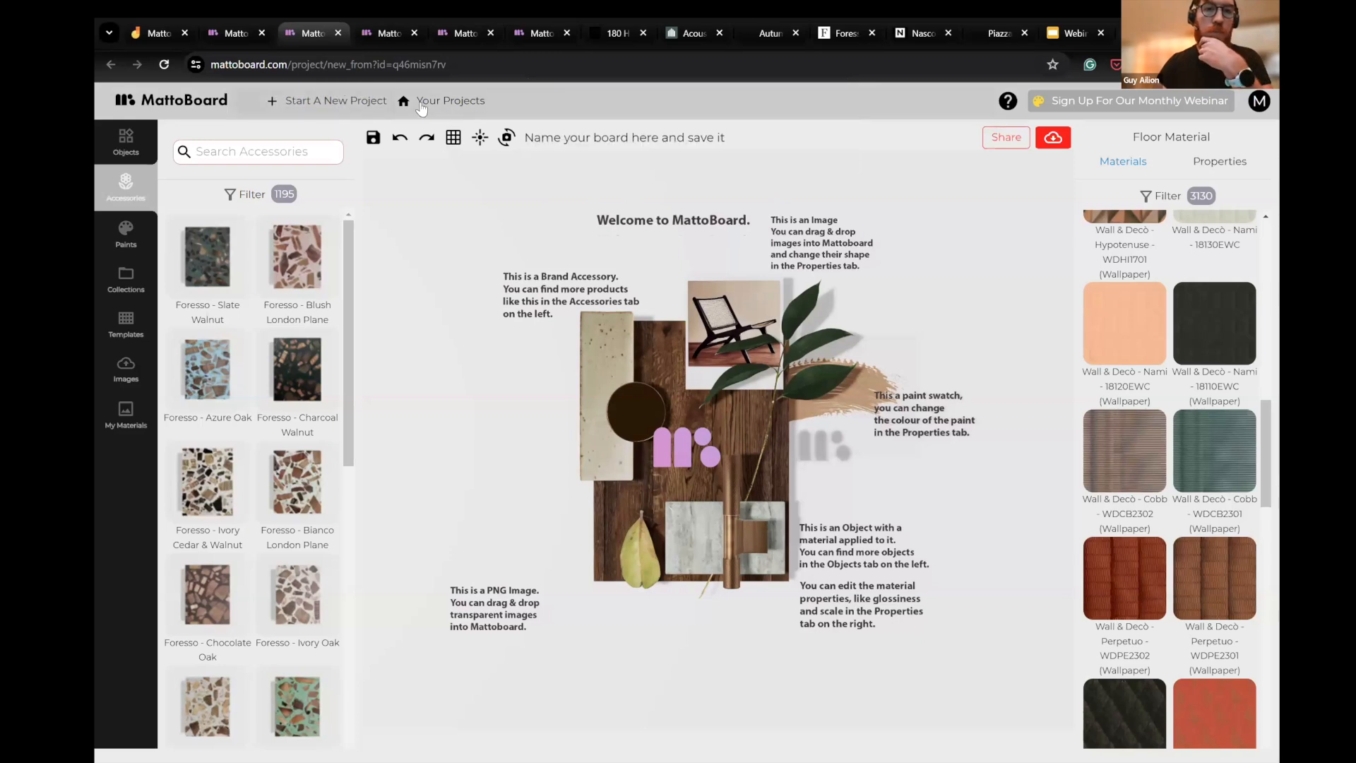
{"action": "left_click", "coordinate": [332, 106]}
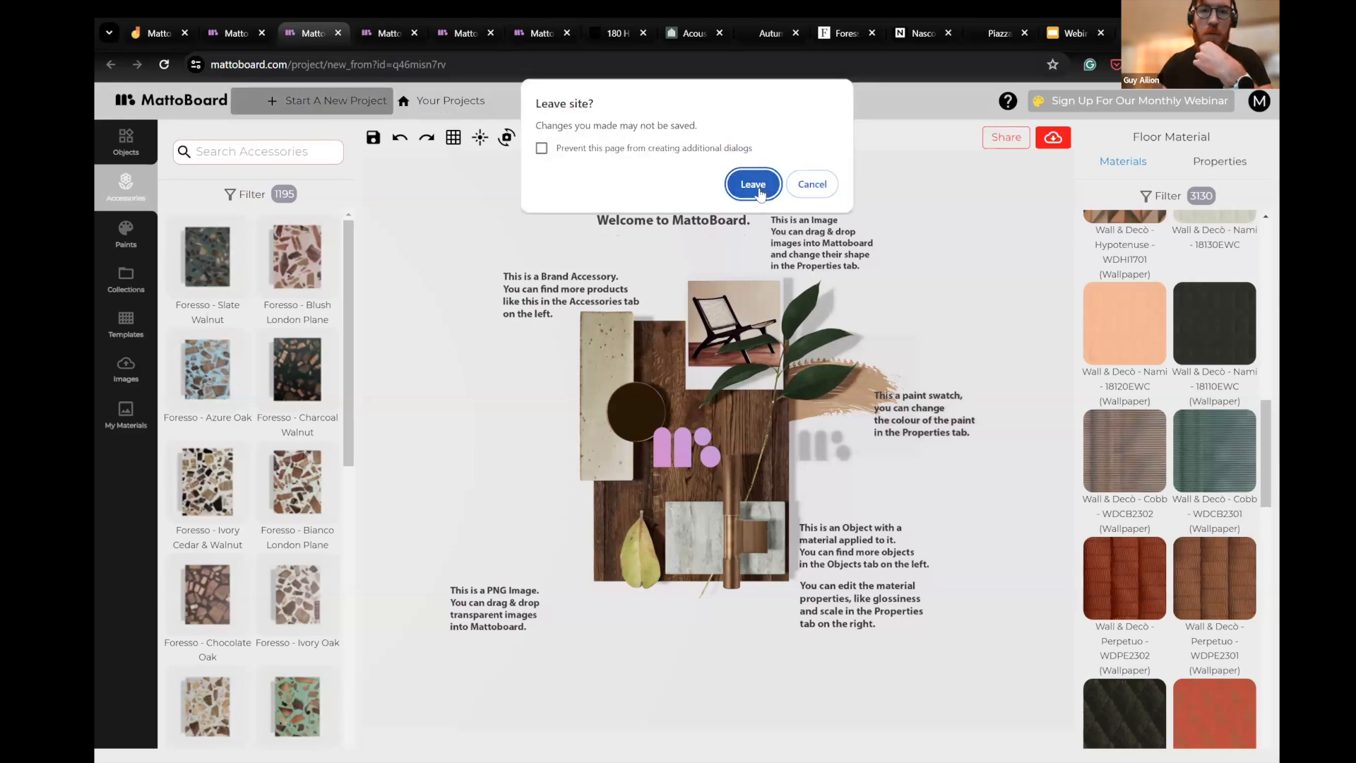
{"action": "left_click", "coordinate": [760, 189]}
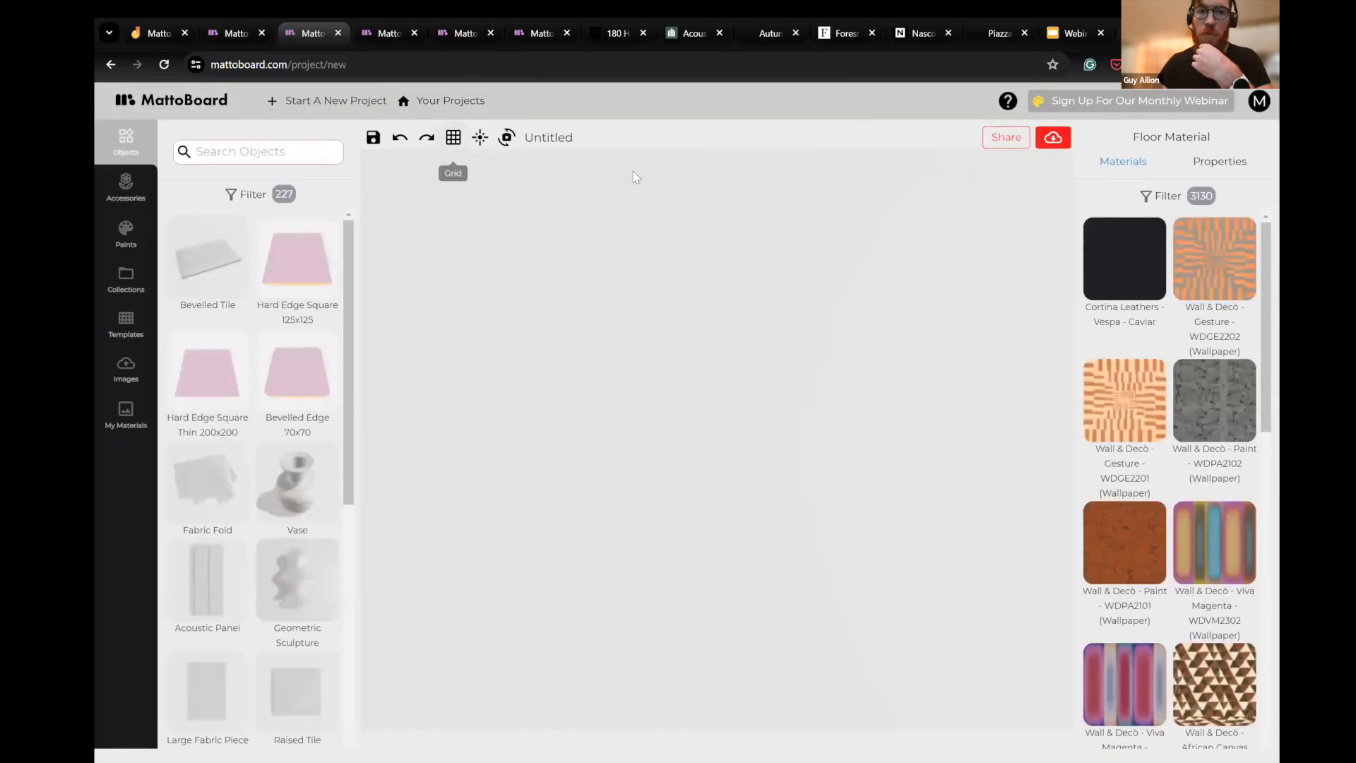
- Show the measuring grid on the blank board and browse the brand accessories, down to the Foresso No Chip samples
{"action": "left_click", "coordinate": [453, 138]}
{"action": "left_click", "coordinate": [125, 189]}
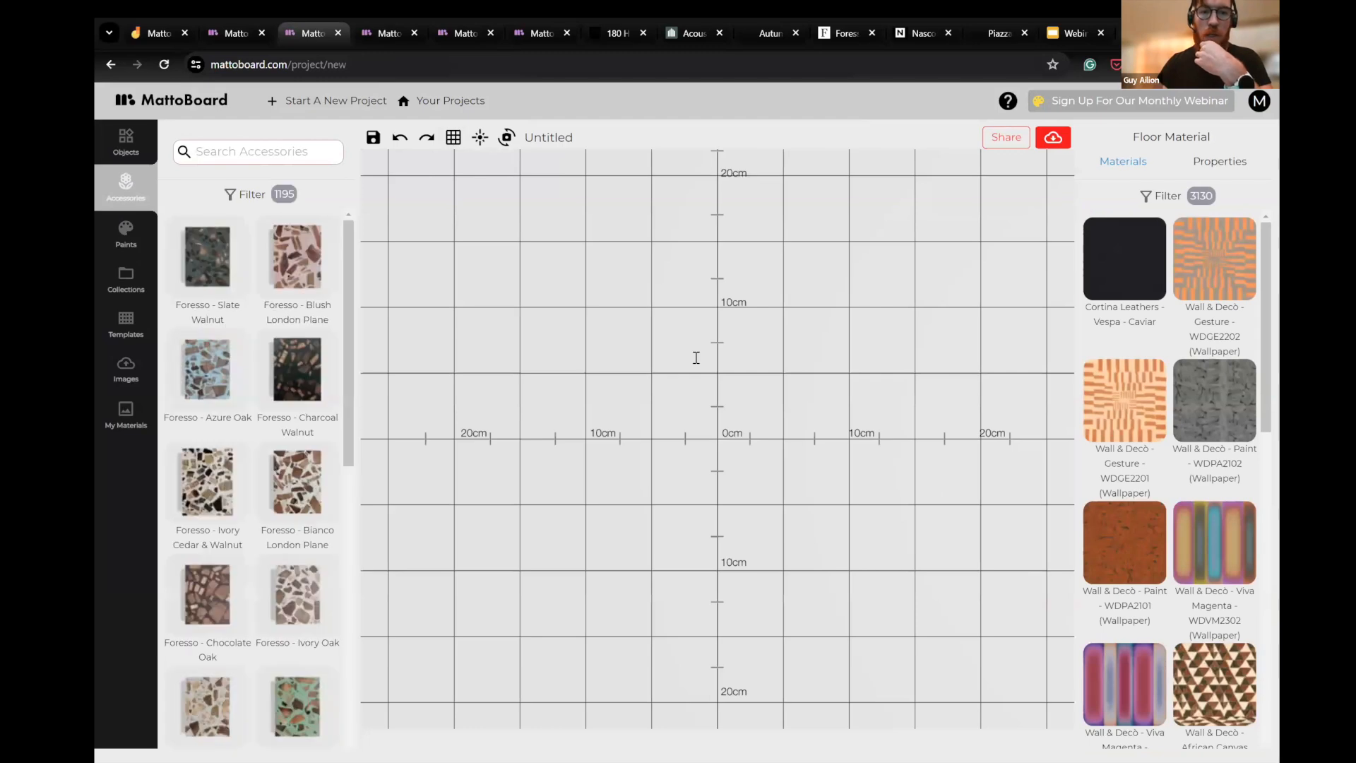
{"action": "scroll", "coordinate": [254, 424], "scroll_direction": "down", "scroll_amount": 3}
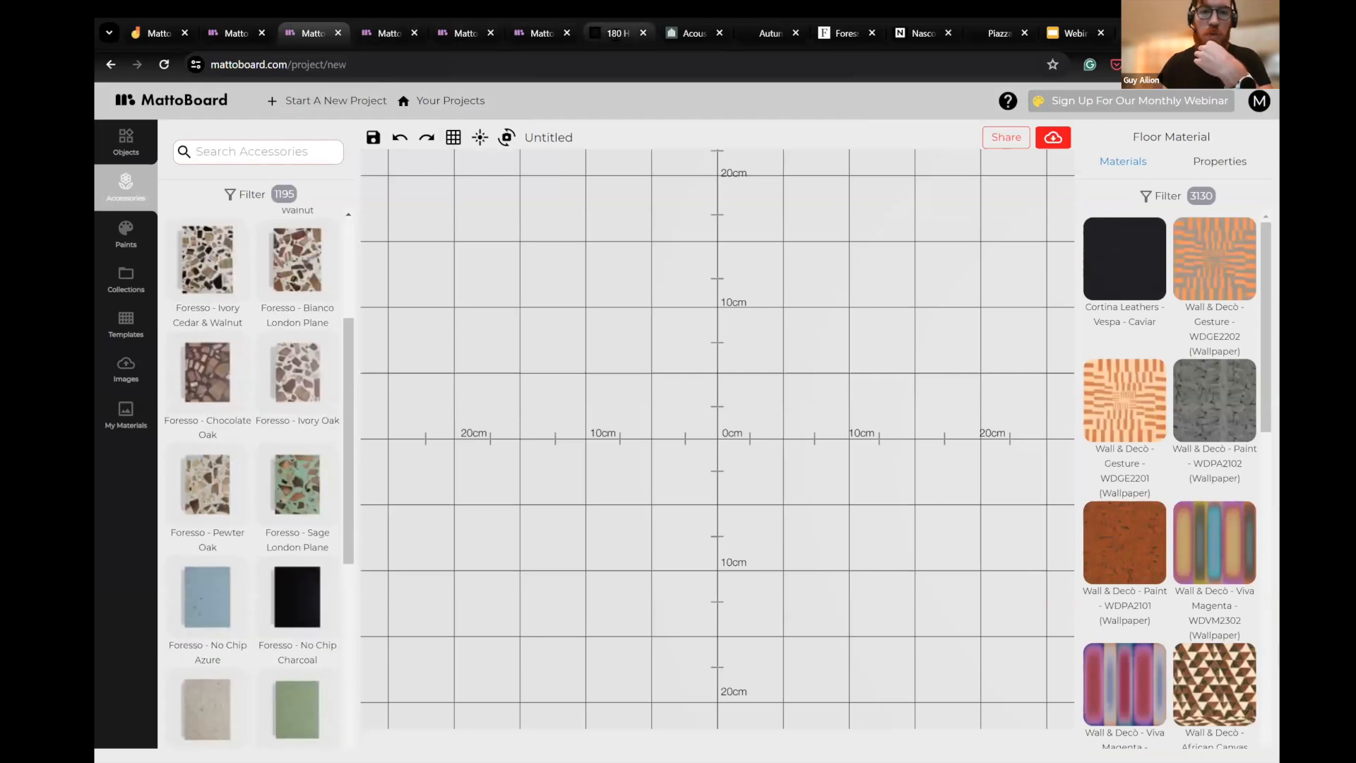
- Open the green-ceilinged lounge photo from Soho House's 180 House page by itself, and return to the MattoBoard project
{"action": "left_click", "coordinate": [617, 33]}
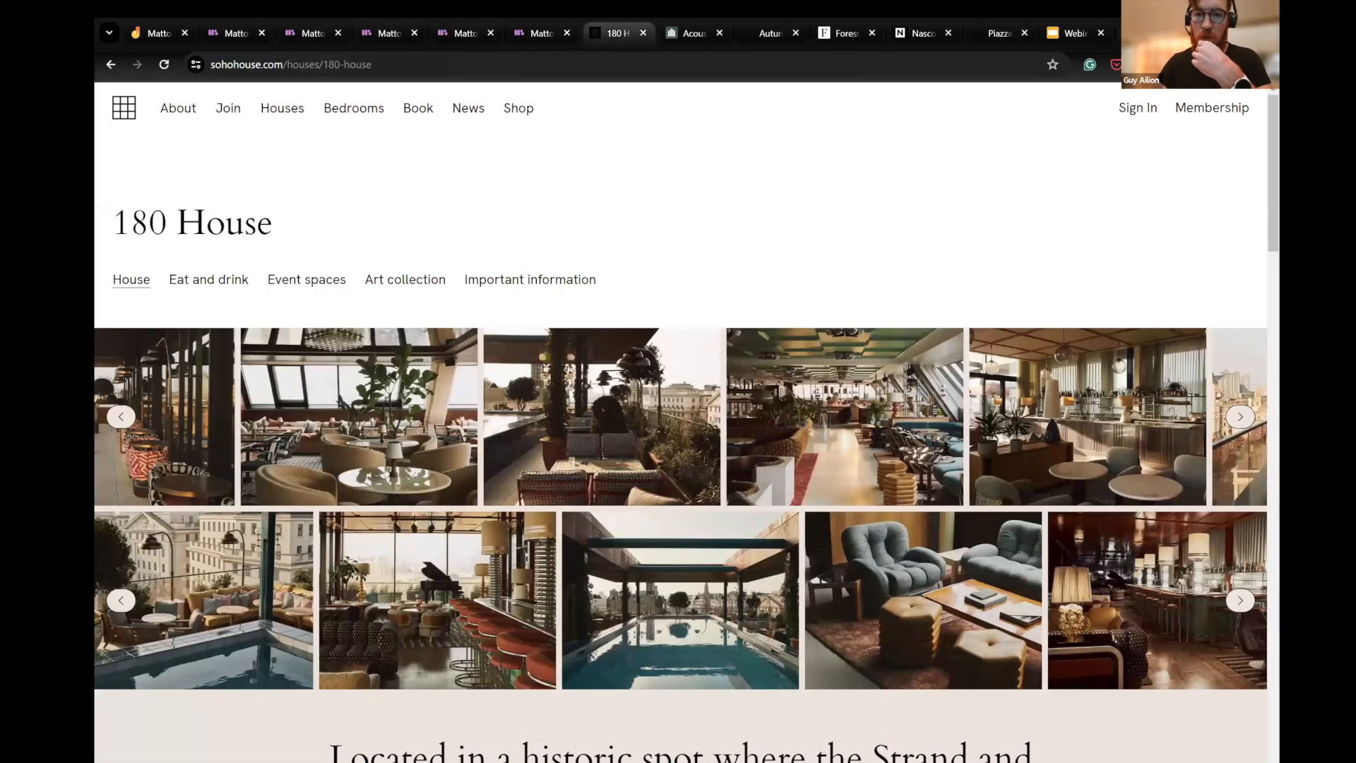
{"action": "scroll", "coordinate": [951, 367], "scroll_direction": "down", "scroll_amount": 1}
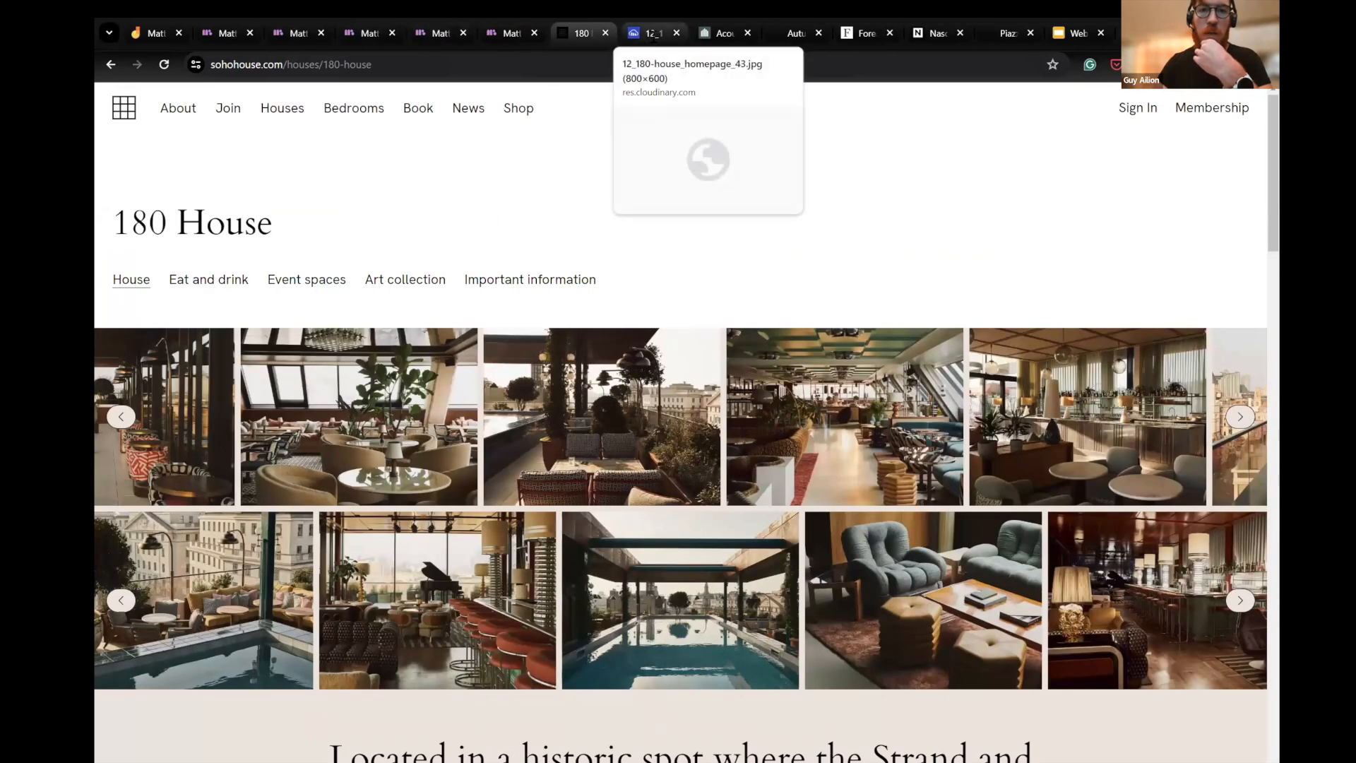
{"action": "left_click", "coordinate": [651, 34]}
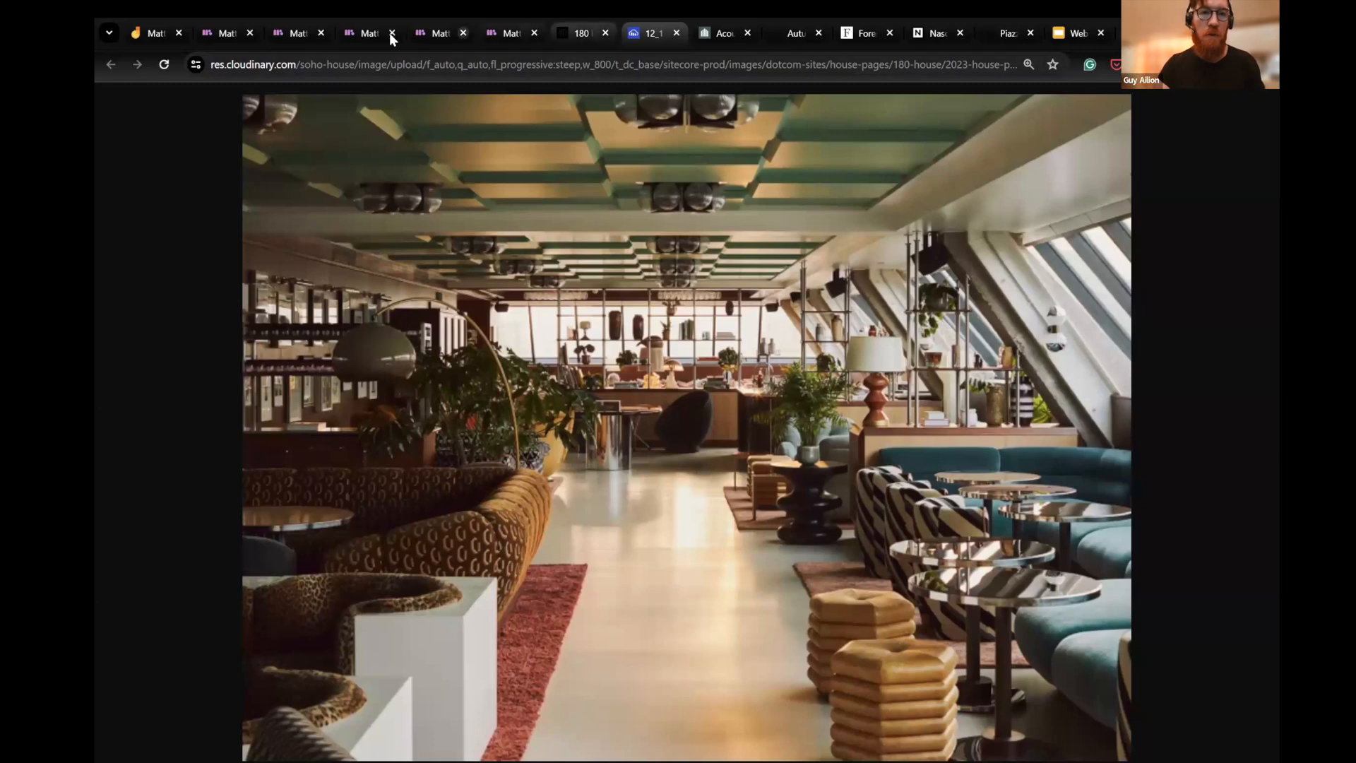
{"action": "left_click", "coordinate": [296, 35]}
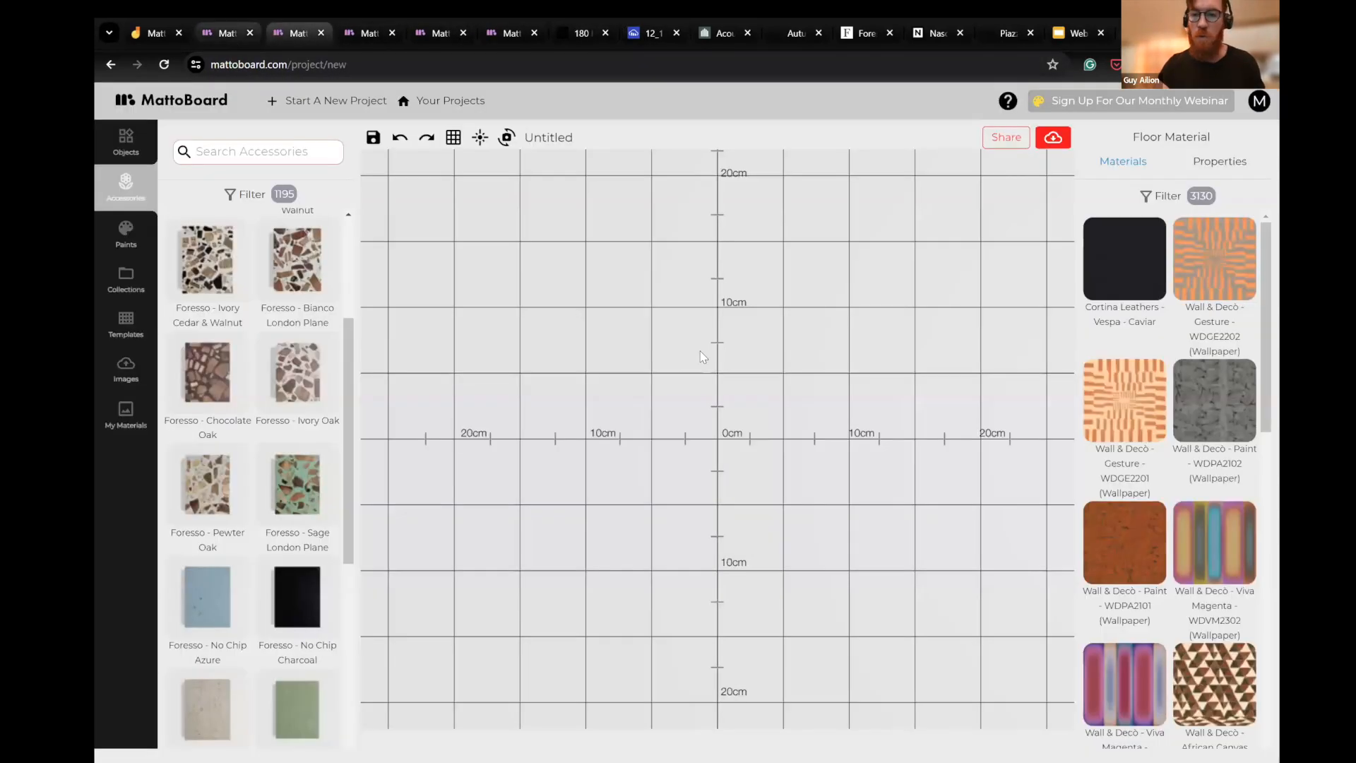
- Filter the floor materials by the Wood category and the Brown color, and clear the filters again
{"action": "left_click", "coordinate": [1166, 196]}
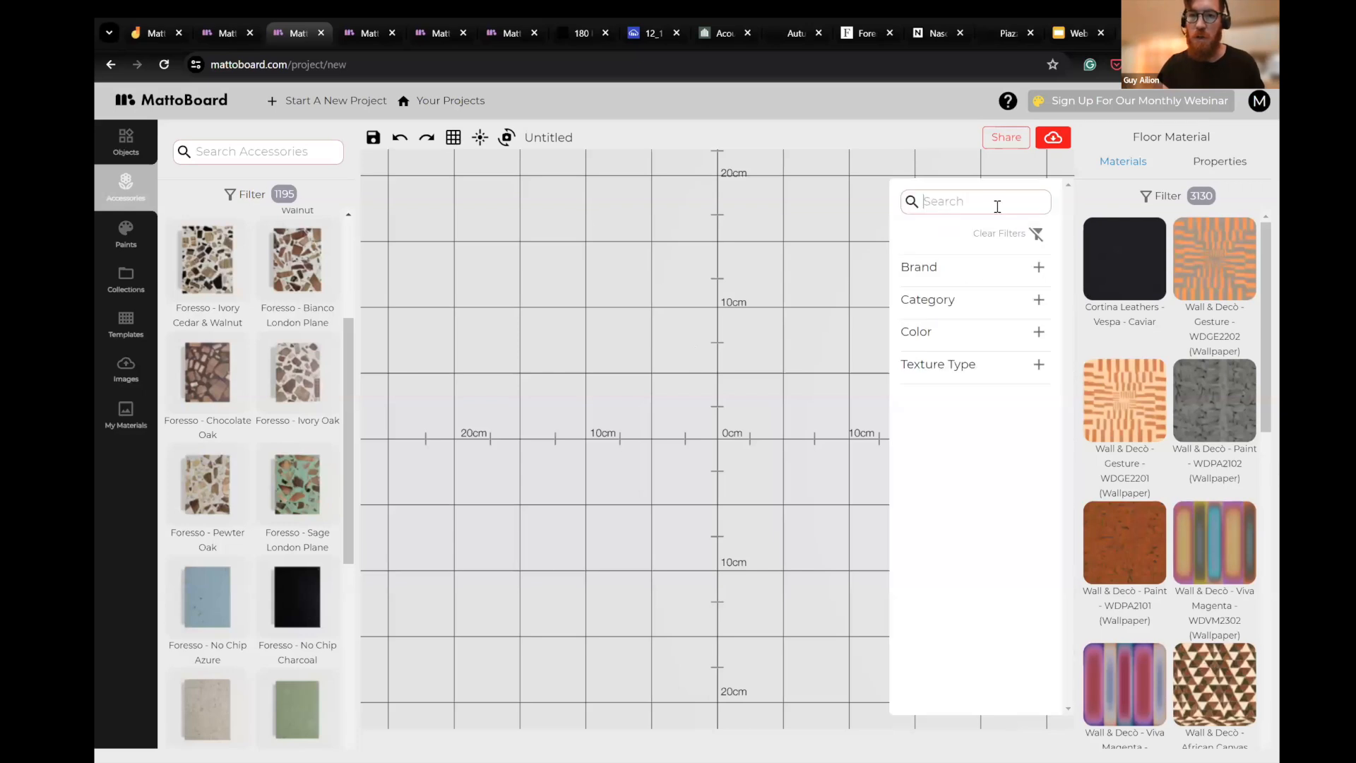
{"action": "left_click", "coordinate": [1038, 267]}
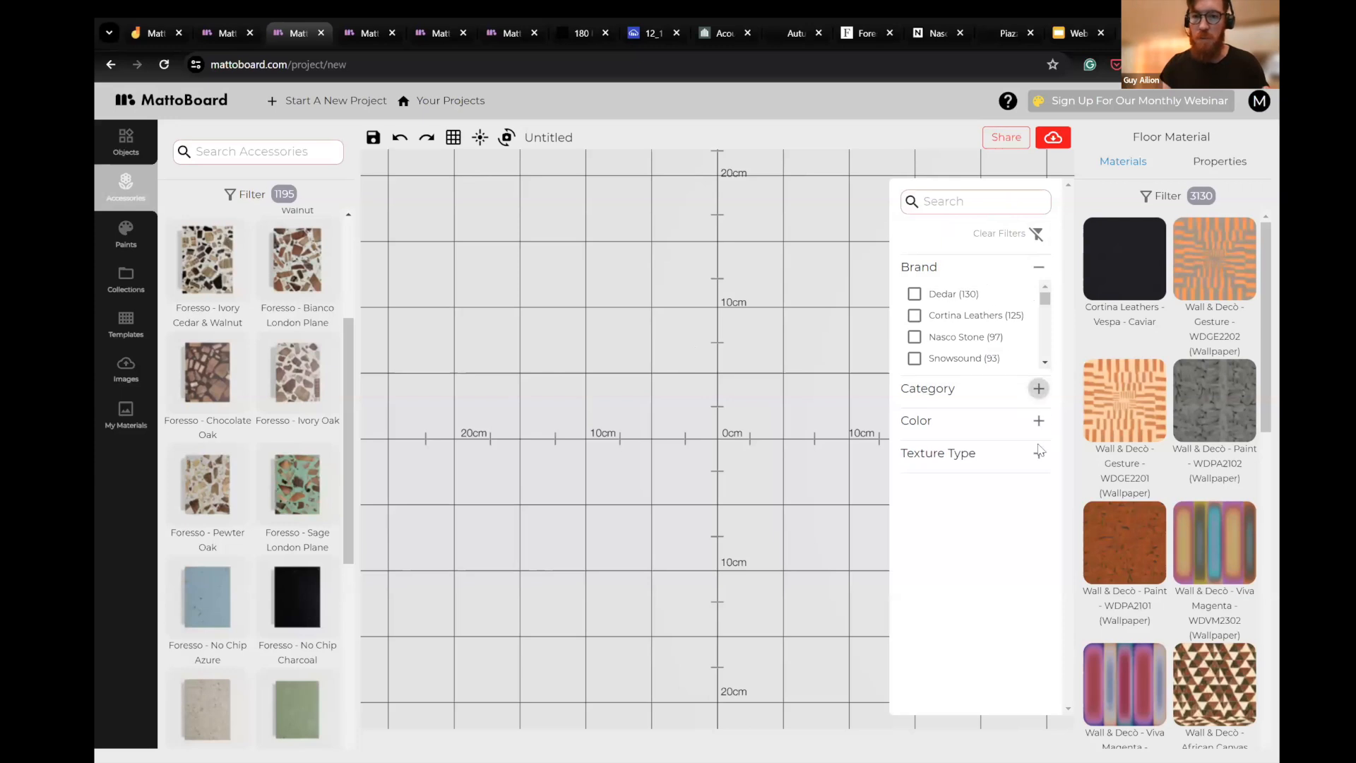
{"action": "left_click", "coordinate": [1037, 389]}
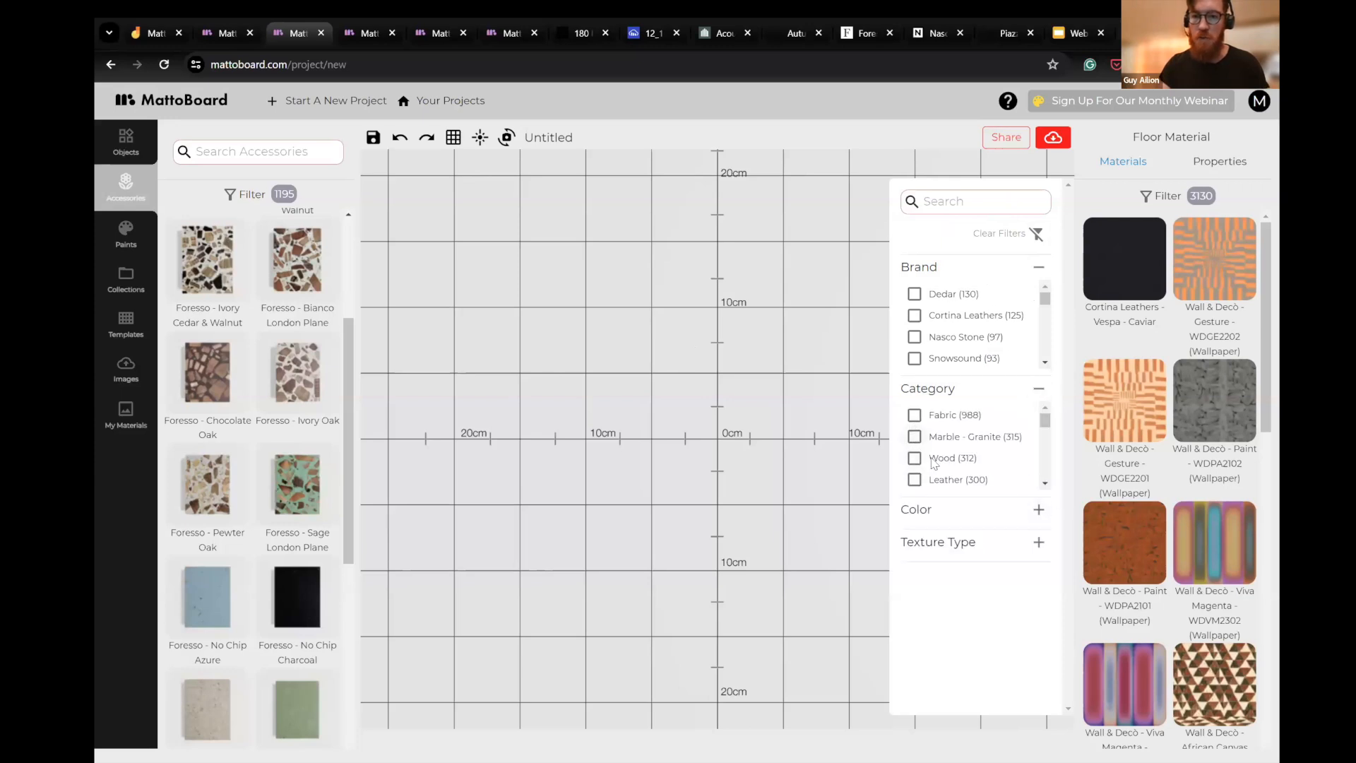
{"action": "left_click", "coordinate": [944, 460]}
{"action": "left_click", "coordinate": [1039, 509]}
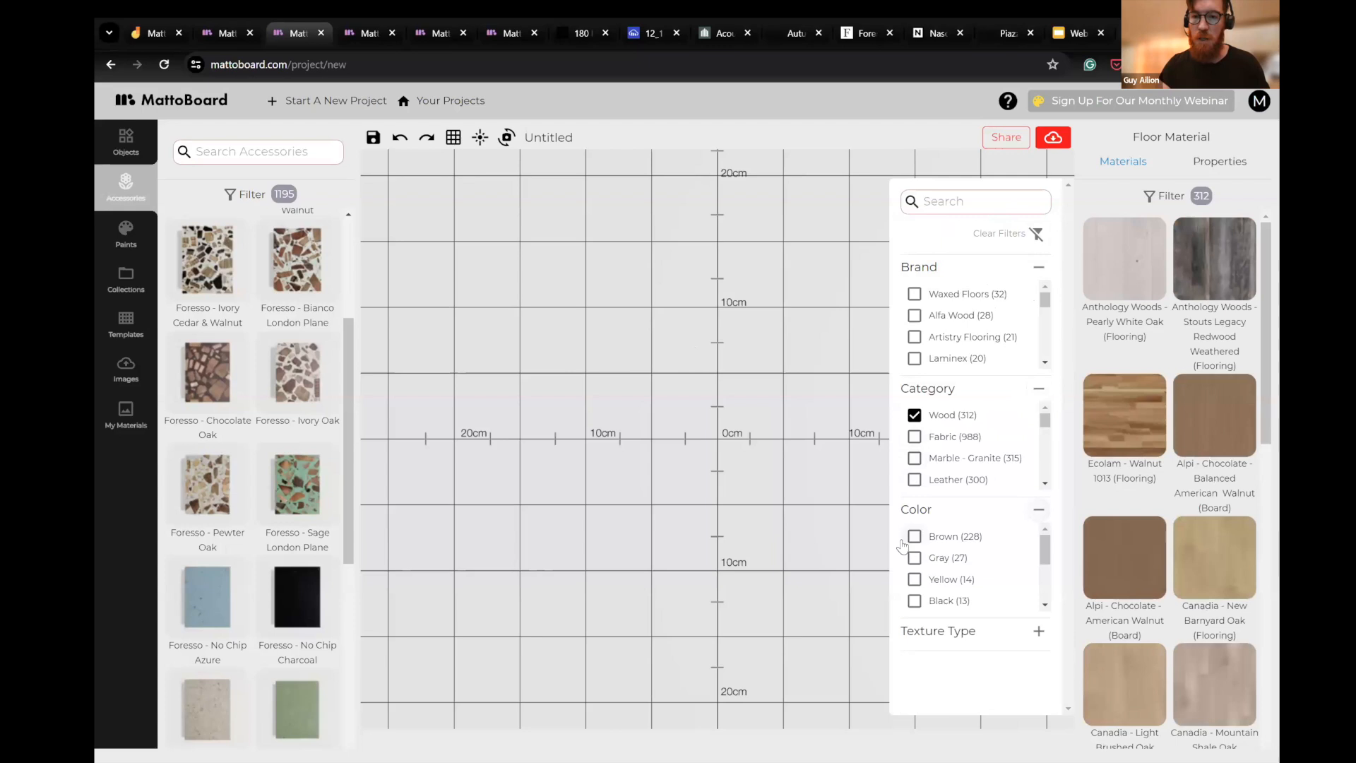
{"action": "left_click", "coordinate": [914, 538]}
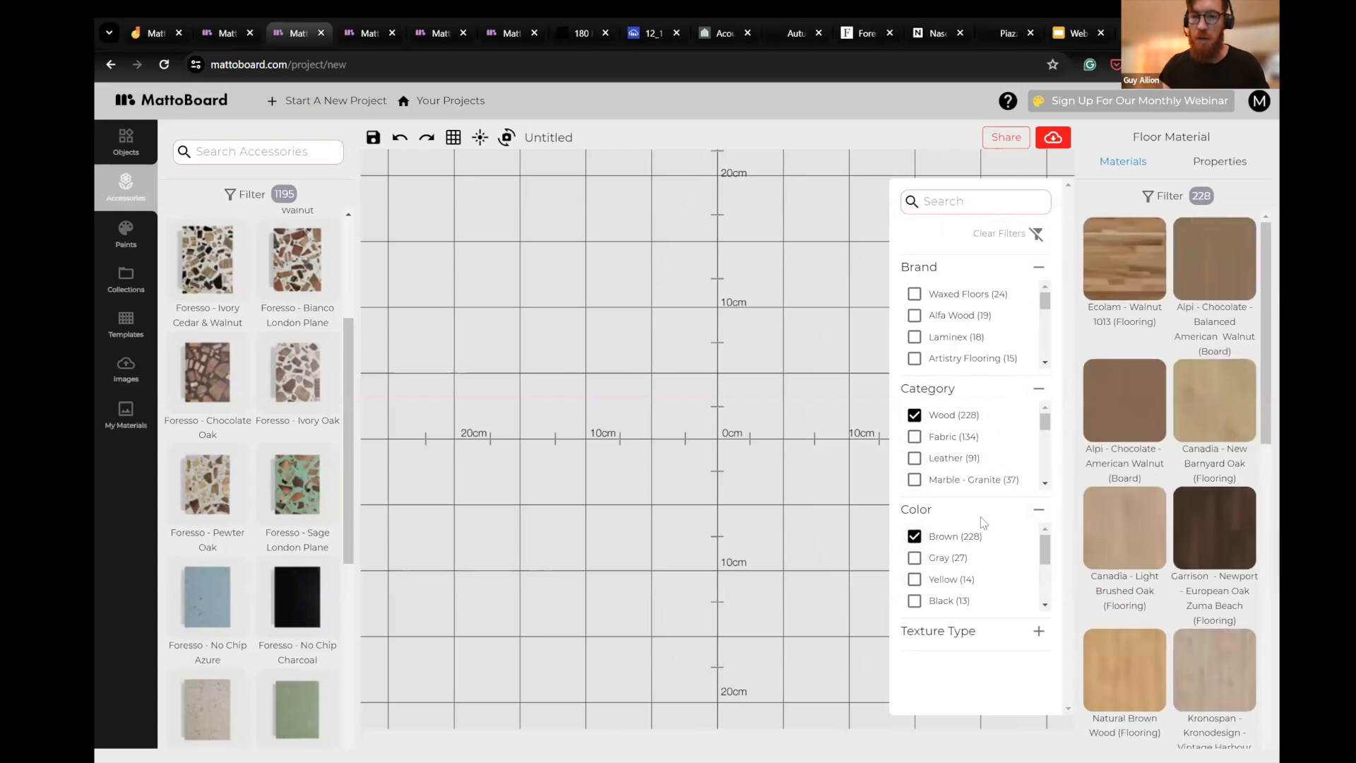
{"action": "left_click", "coordinate": [1036, 233]}
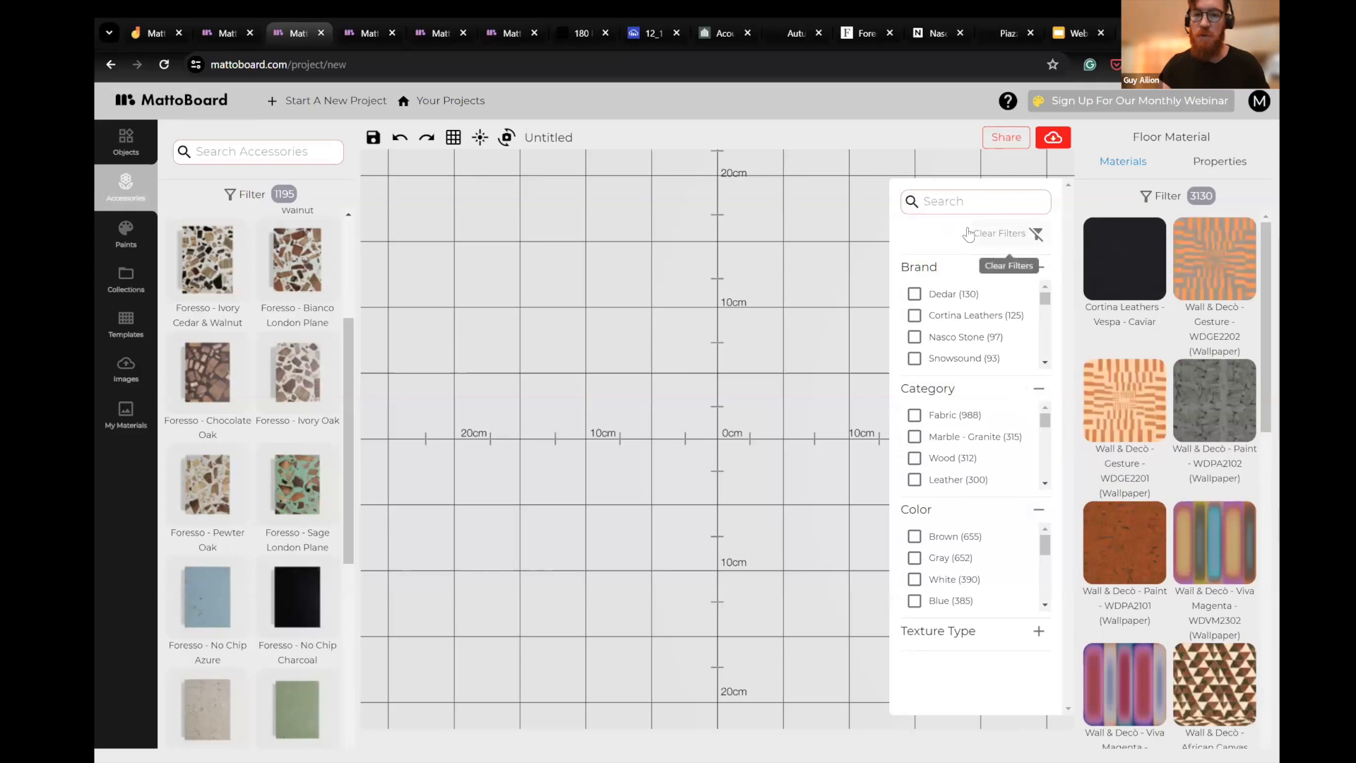
- Search the floor materials for "domus" and apply Domus - Marmi Grande - DTS GR 150 to the board's floor
{"action": "type", "text": "domus"}
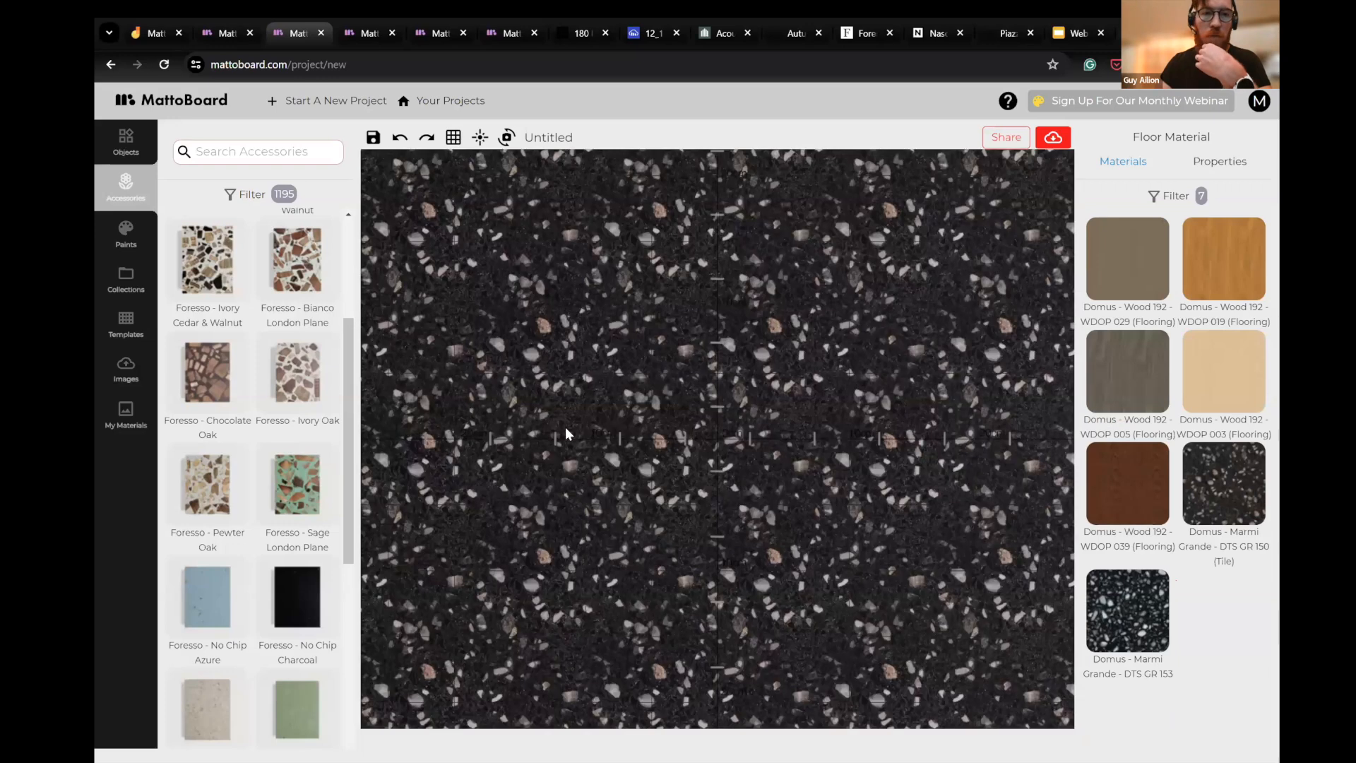
- Shift the light position to the right so its reflection falls across the terrazzo floor
{"action": "left_click", "coordinate": [506, 137]}
{"action": "left_click", "coordinate": [479, 138]}
{"action": "mouse_move", "coordinate": [676, 211]}
{"action": "left_mouse_down"}
{"action": "mouse_move", "coordinate": [639, 212]}
{"action": "mouse_move", "coordinate": [701, 210]}
{"action": "left_mouse_up"}
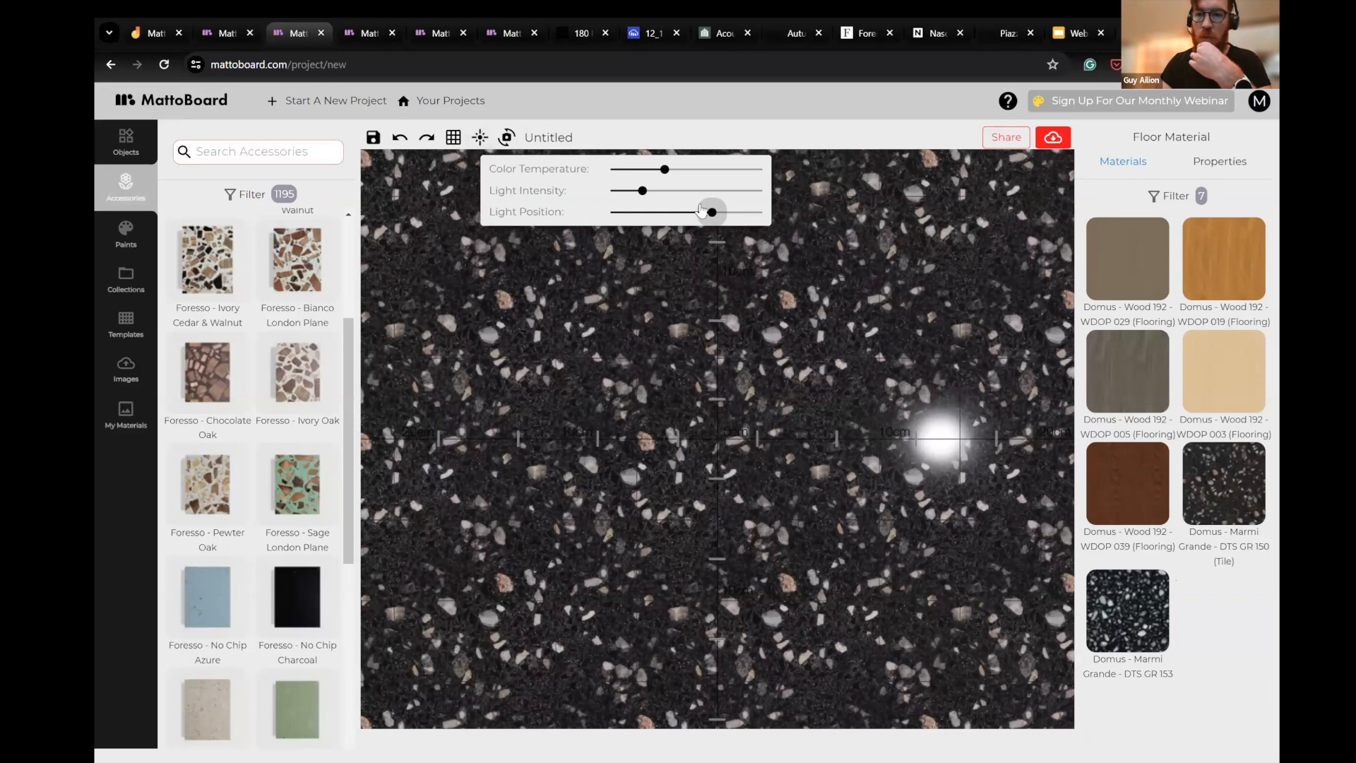
- Try the Domus - Wood 192 - WDOP 039 flooring on the board, inspecting its grain up close while shifting the light position
{"action": "left_click", "coordinate": [1130, 477]}
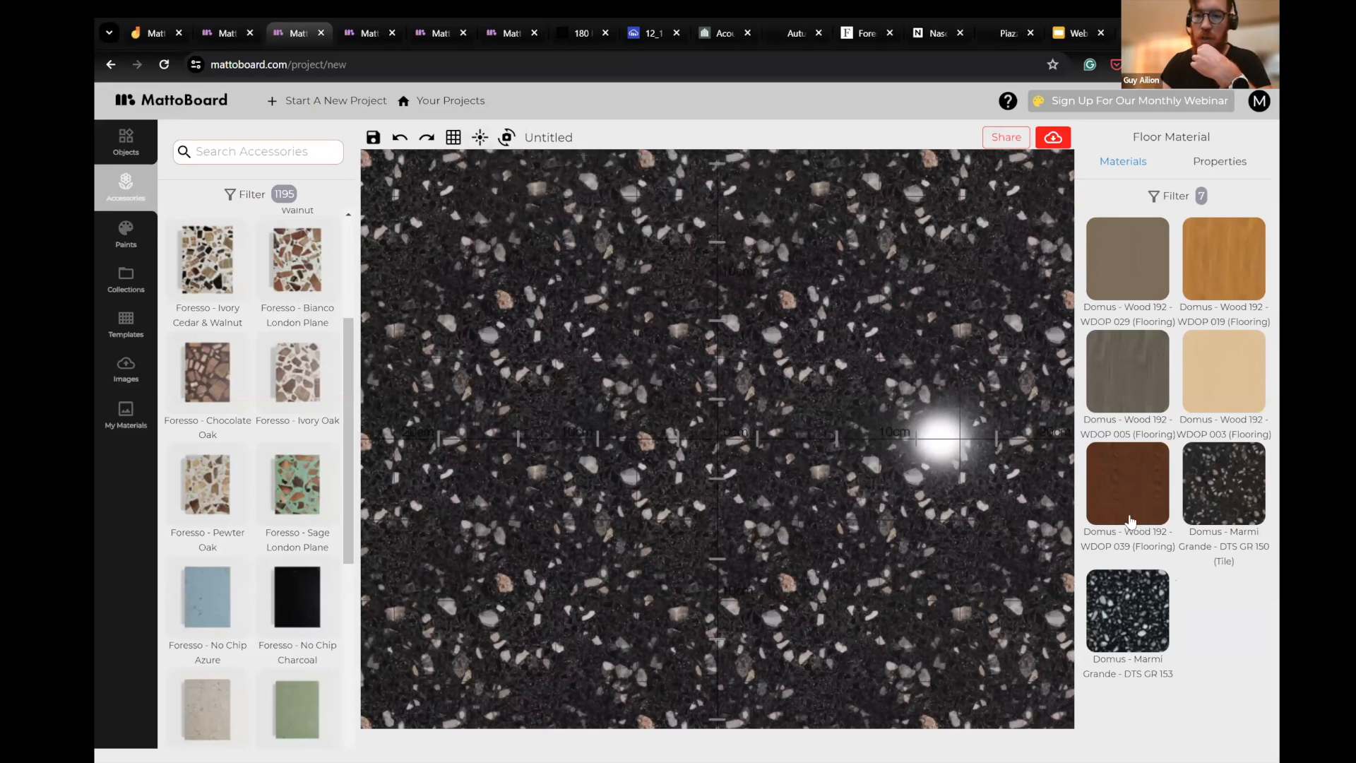
{"action": "scroll", "coordinate": [577, 434], "scroll_direction": "up", "scroll_amount": 5}
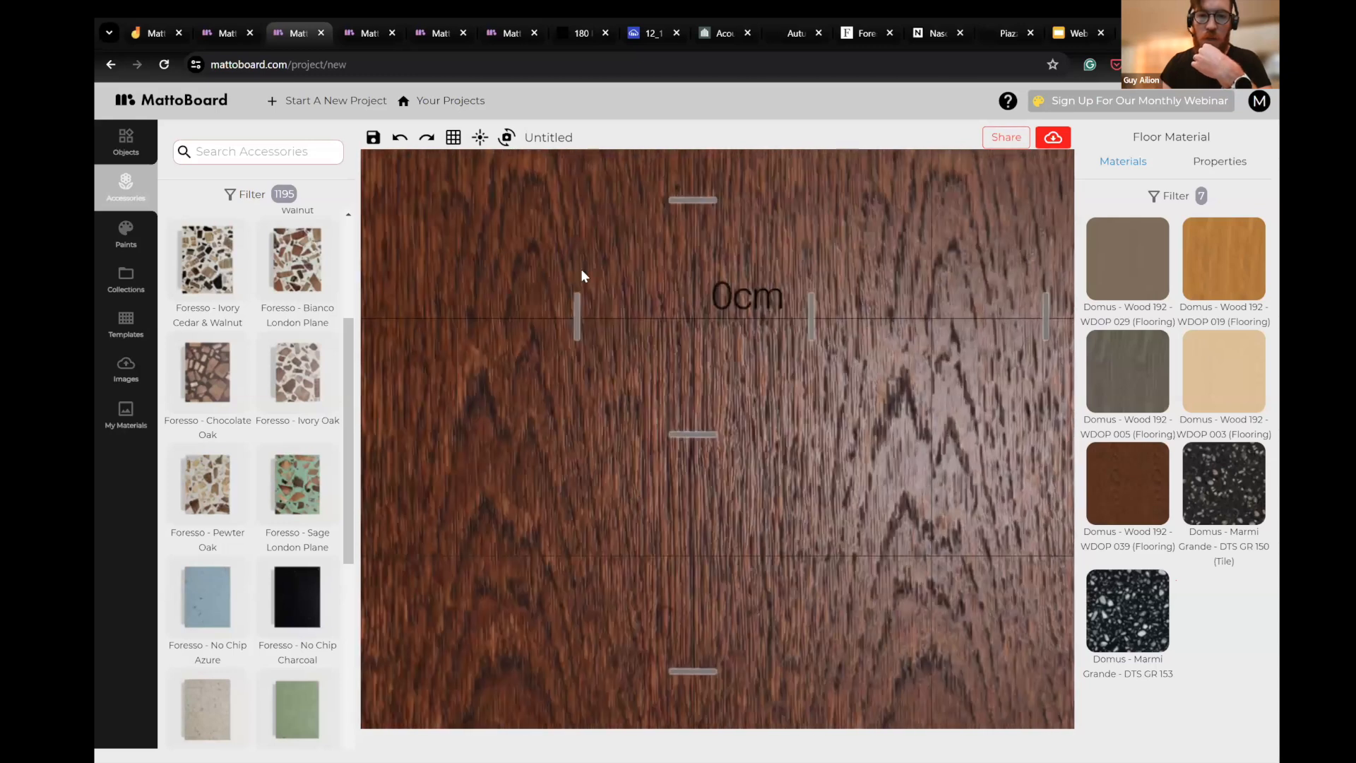
{"action": "left_click_drag", "start_coordinate": [582, 270], "coordinate": [651, 319]}
{"action": "left_click", "coordinate": [479, 139]}
{"action": "left_click", "coordinate": [648, 212]}
{"action": "left_click_drag", "start_coordinate": [649, 215], "coordinate": [697, 223]}
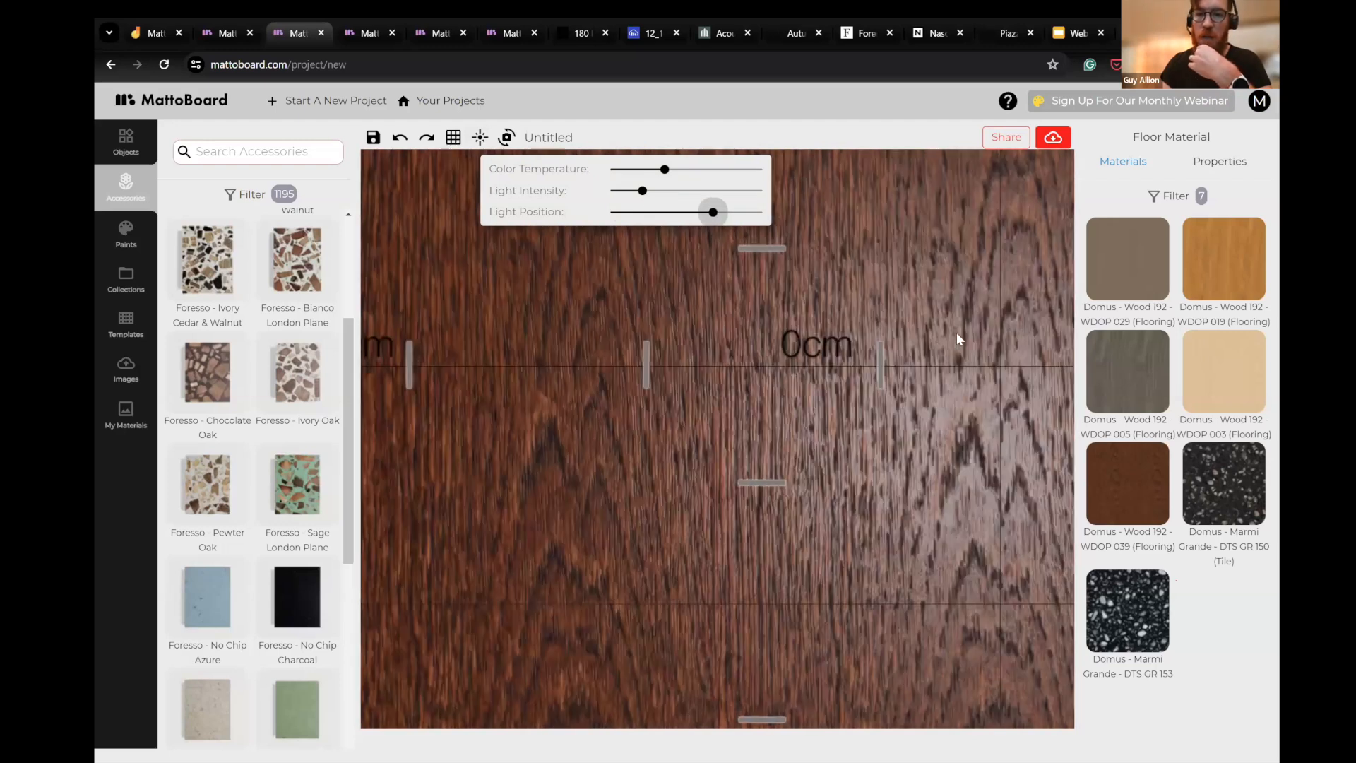
- Apply the Domus - Wood 192 - WDOP 029 flooring as the board's floor material
{"action": "left_click", "coordinate": [1149, 267]}
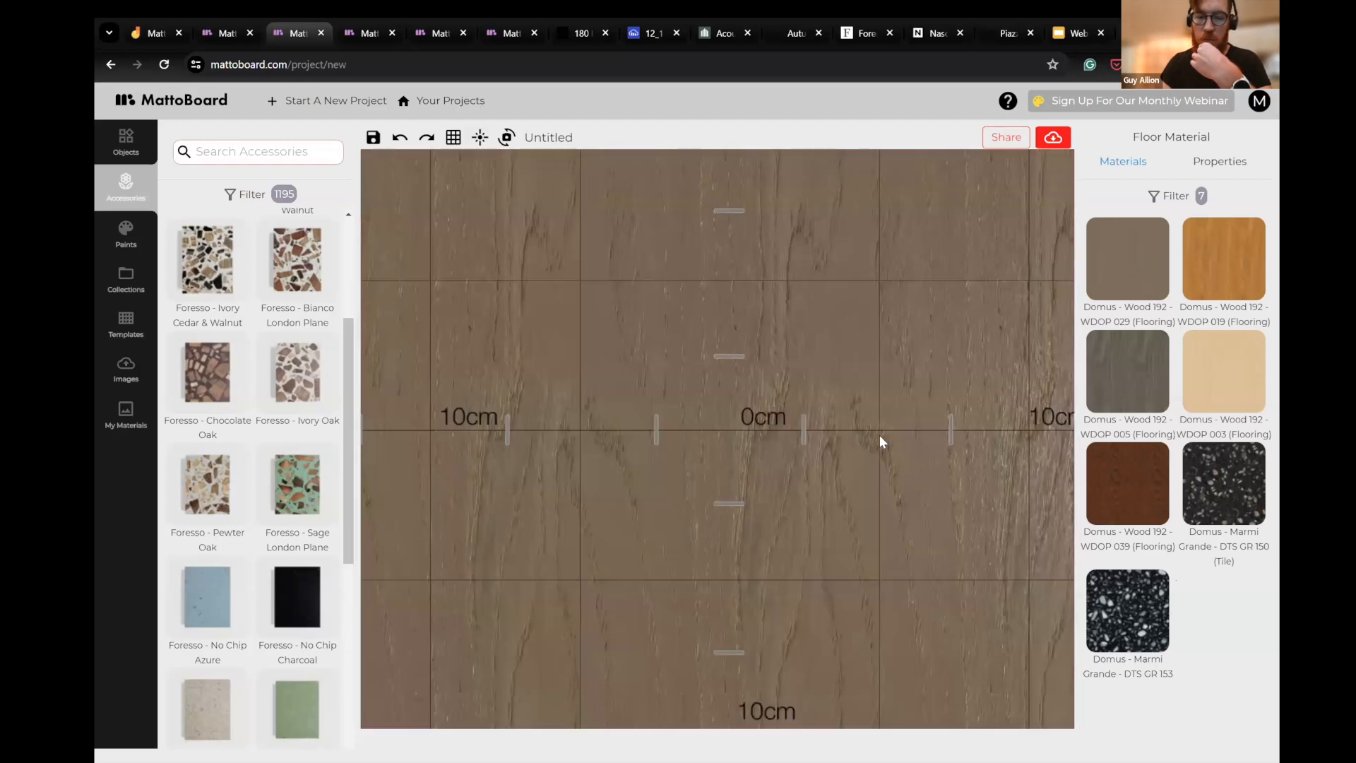
{"action": "scroll", "coordinate": [880, 435], "scroll_direction": "down", "scroll_amount": 3}
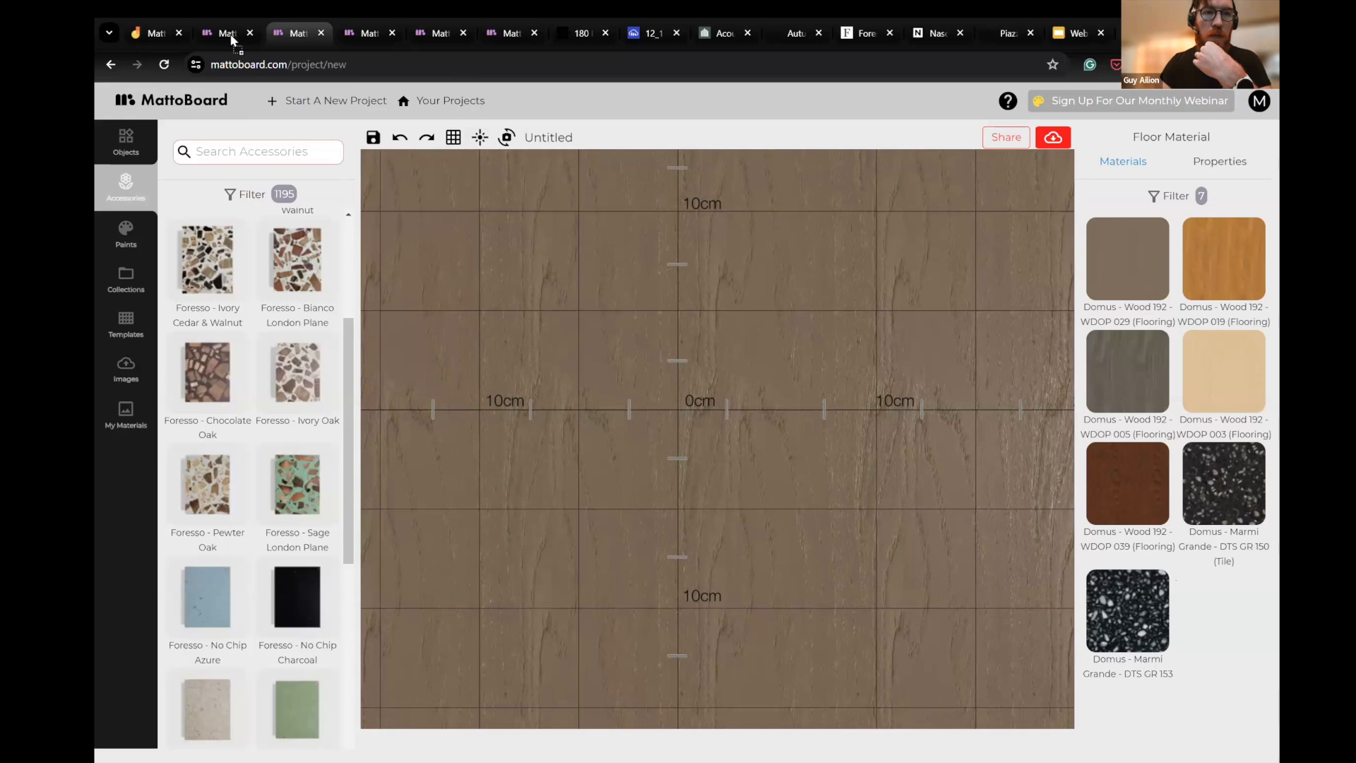
- Bring the 180 House lounge photo onto the board and move it to the right of the centre
{"action": "left_click_drag", "start_coordinate": [555, 332], "coordinate": [613, 503]}
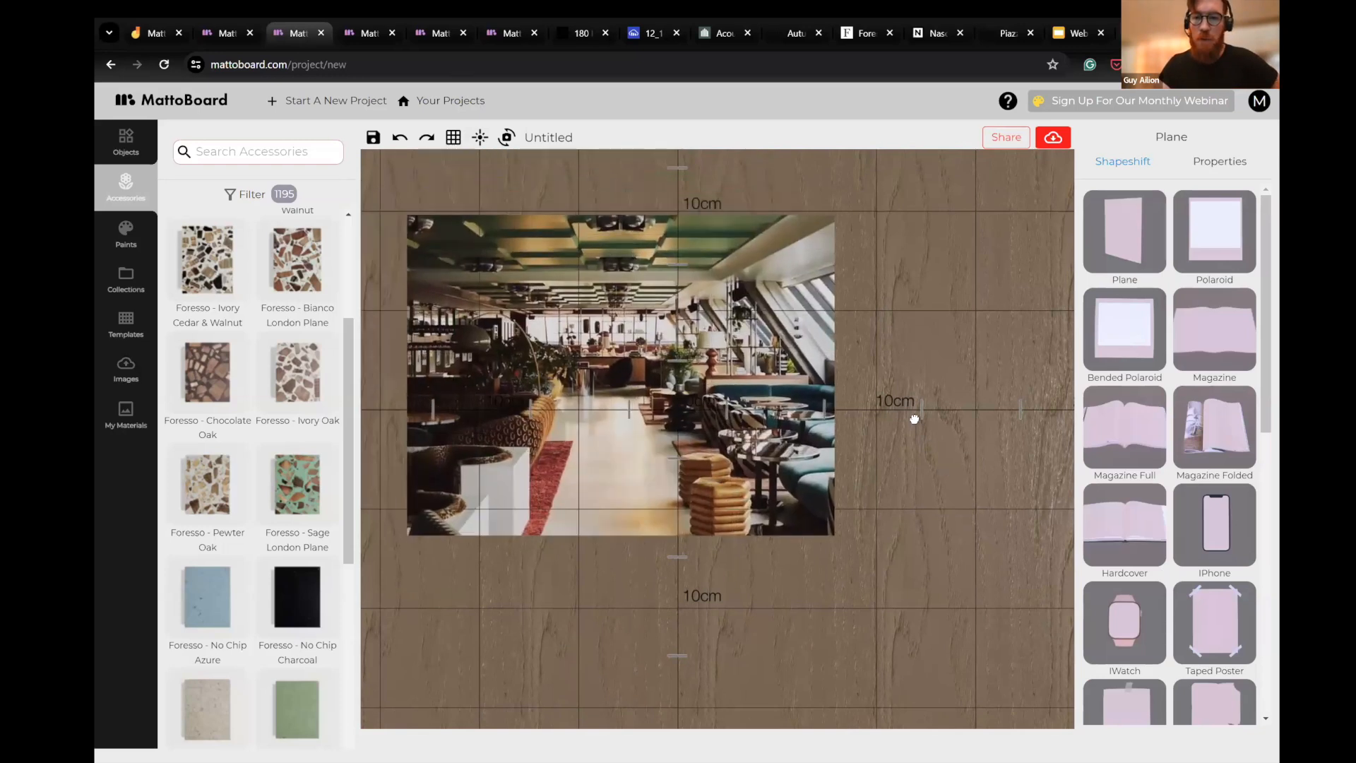
{"action": "left_click_drag", "start_coordinate": [915, 419], "coordinate": [927, 431]}
{"action": "scroll", "coordinate": [953, 496], "scroll_direction": "down", "scroll_amount": 3}
{"action": "scroll", "coordinate": [947, 424], "scroll_direction": "up", "scroll_amount": 3}
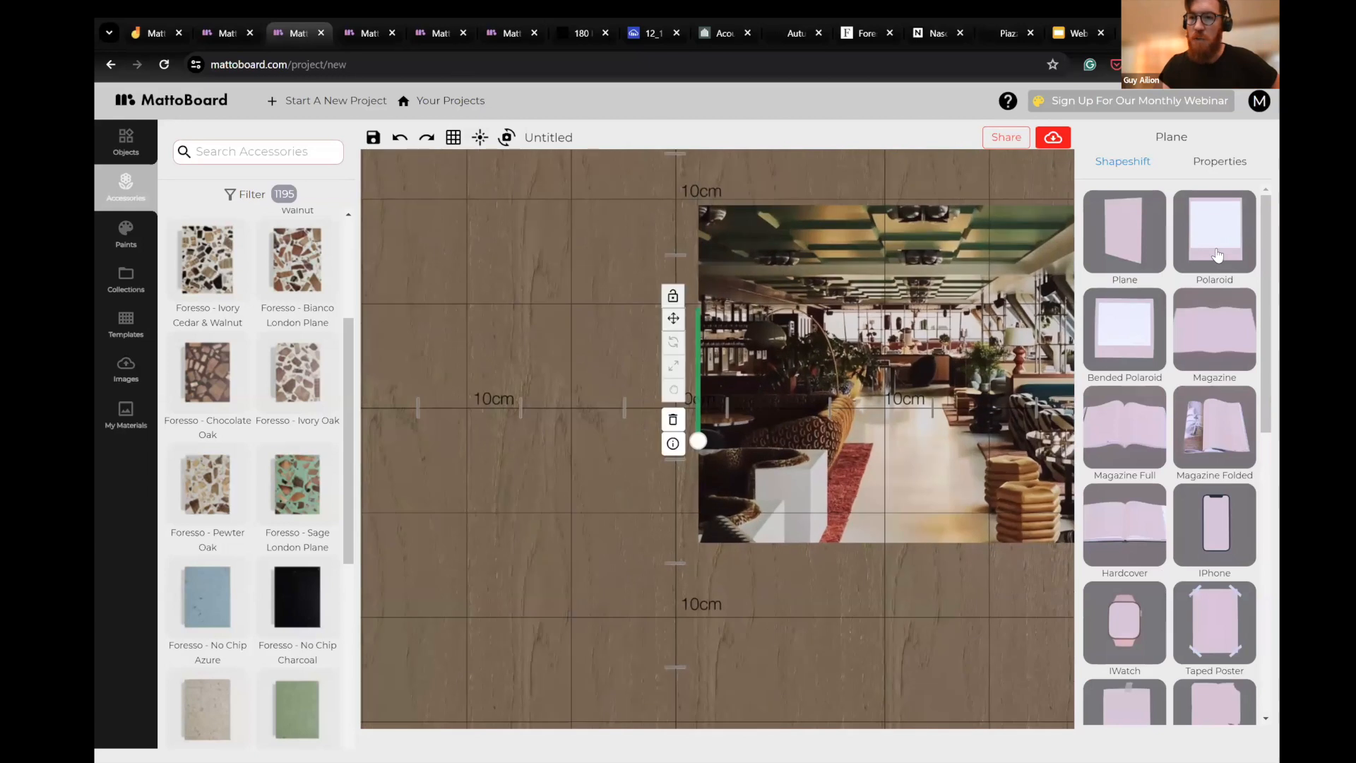
- Try the Polaroid shape on the lounge photo, and settle on the taped Torn Square shape
{"action": "left_click", "coordinate": [1217, 254]}
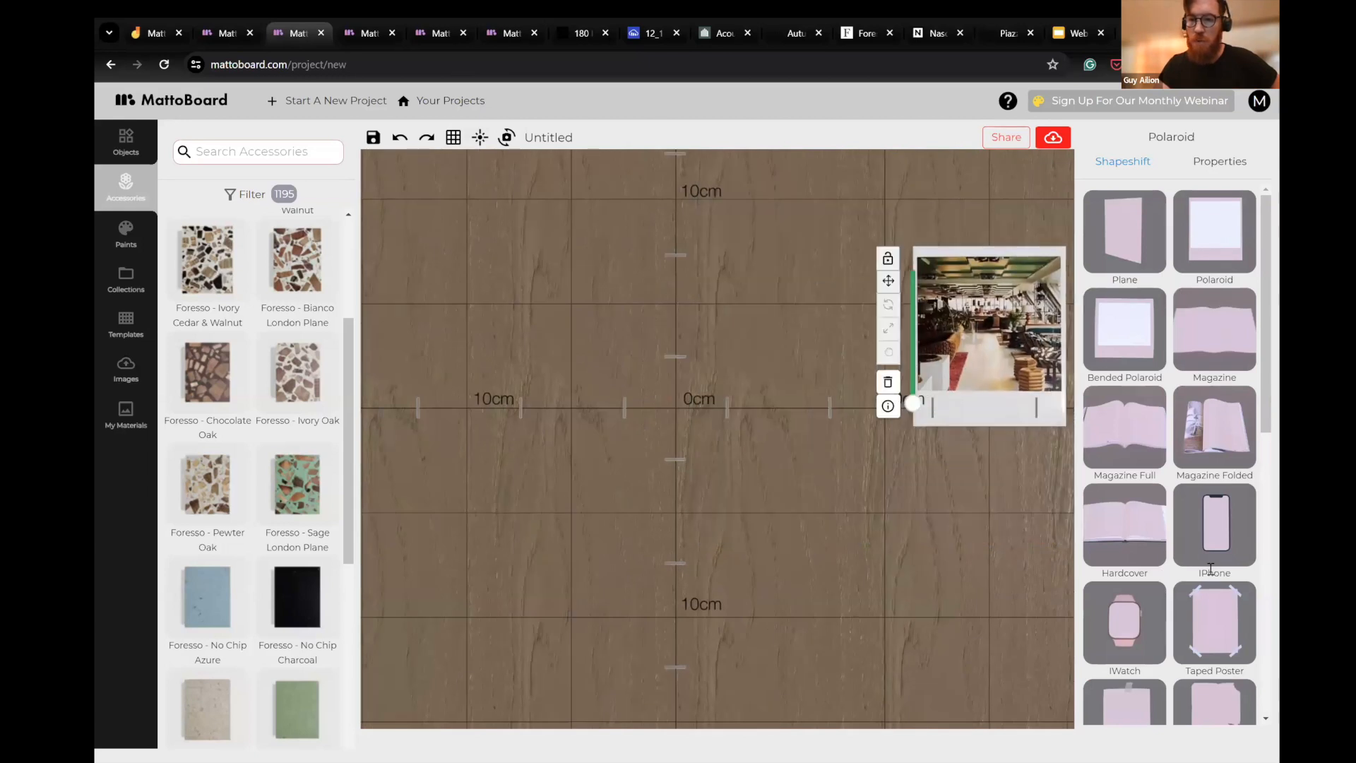
{"action": "scroll", "coordinate": [1210, 568], "scroll_direction": "down", "scroll_amount": 4}
{"action": "left_click", "coordinate": [1125, 530]}
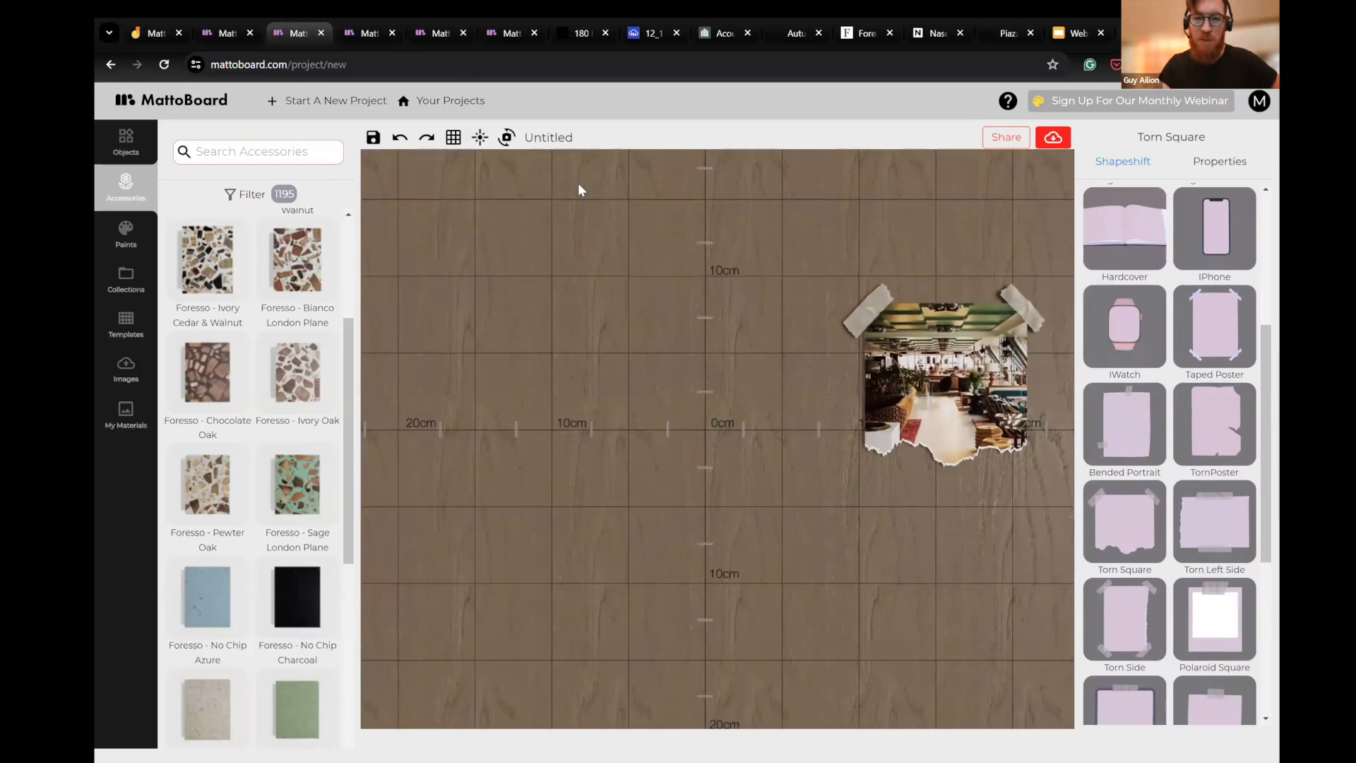
{"action": "left_click", "coordinate": [671, 300]}
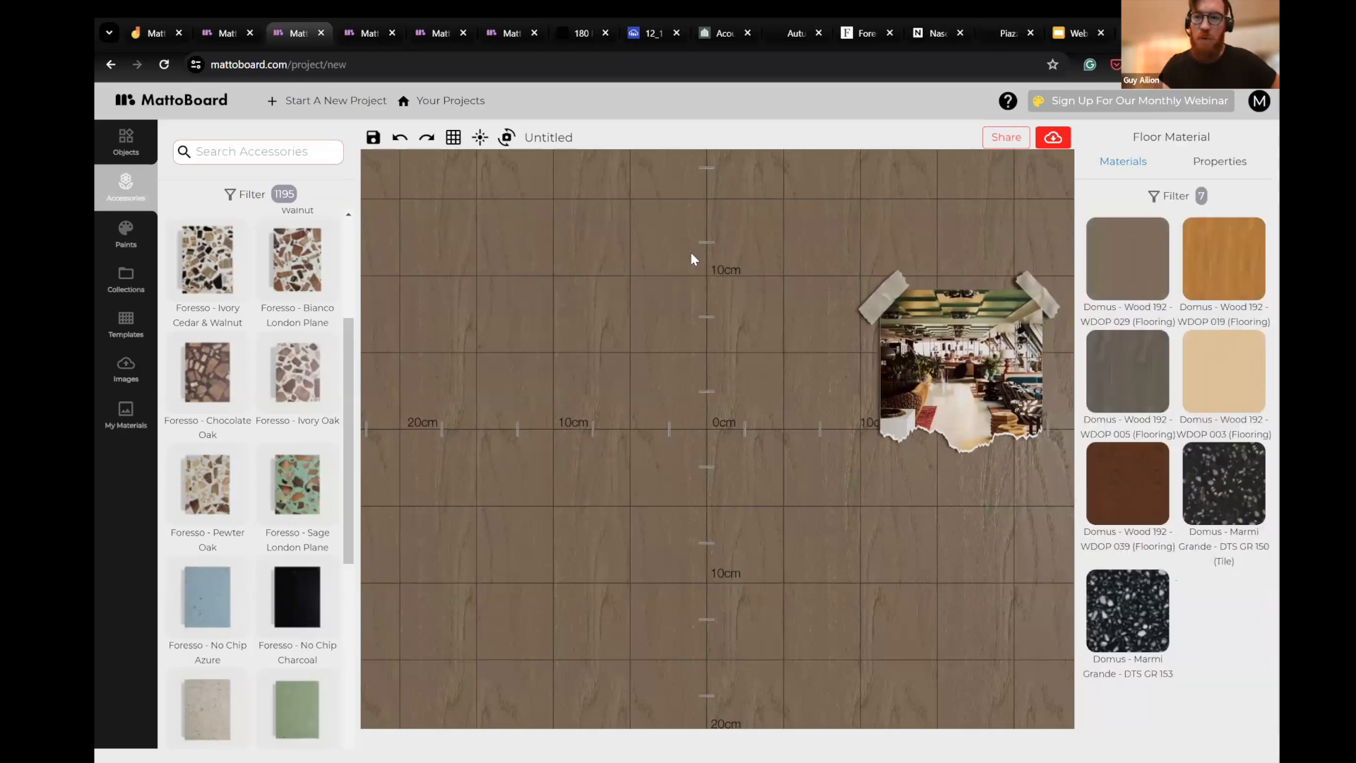
- Clear the "domus" search from the floor materials and browse the full list of wallpapers and other finishes
{"action": "left_click", "coordinate": [1170, 195]}
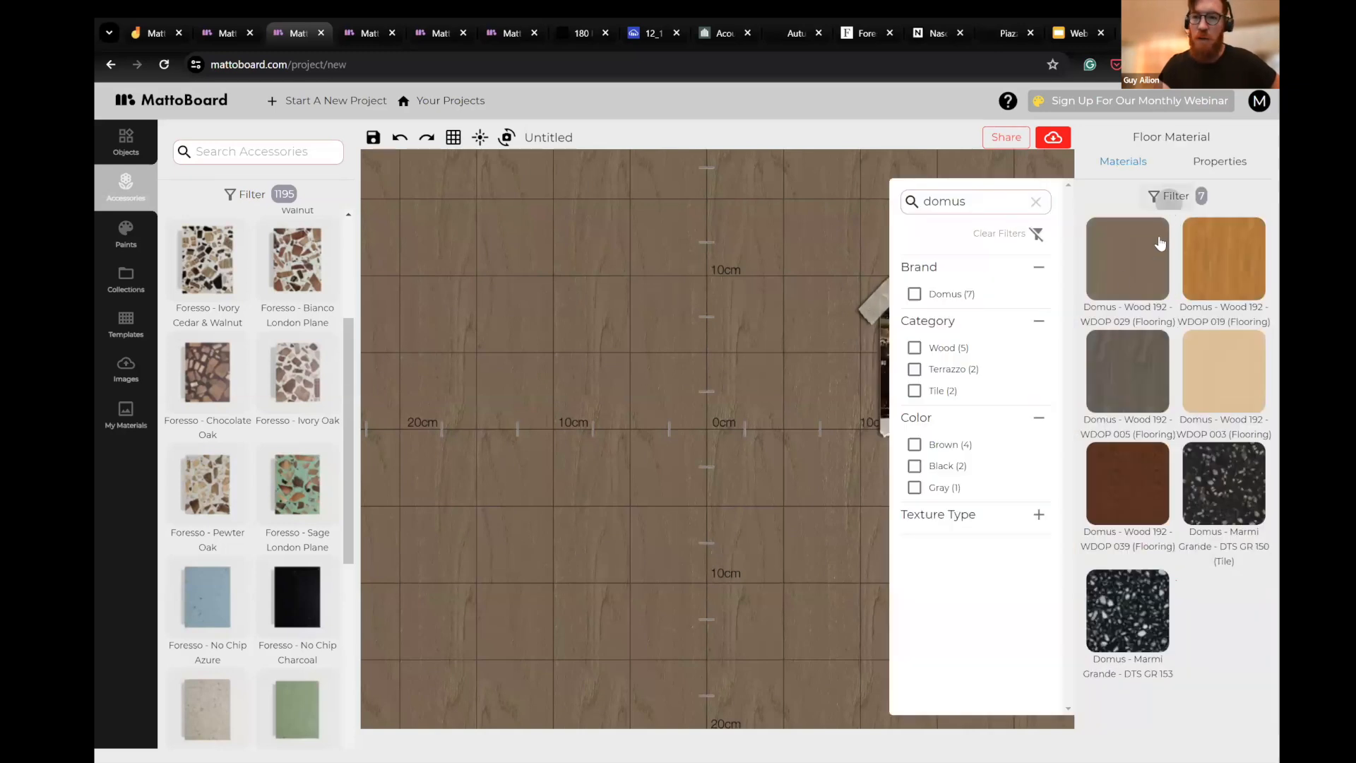
{"action": "left_click", "coordinate": [1036, 201]}
{"action": "scroll", "coordinate": [1200, 558], "scroll_direction": "down", "scroll_amount": 2}
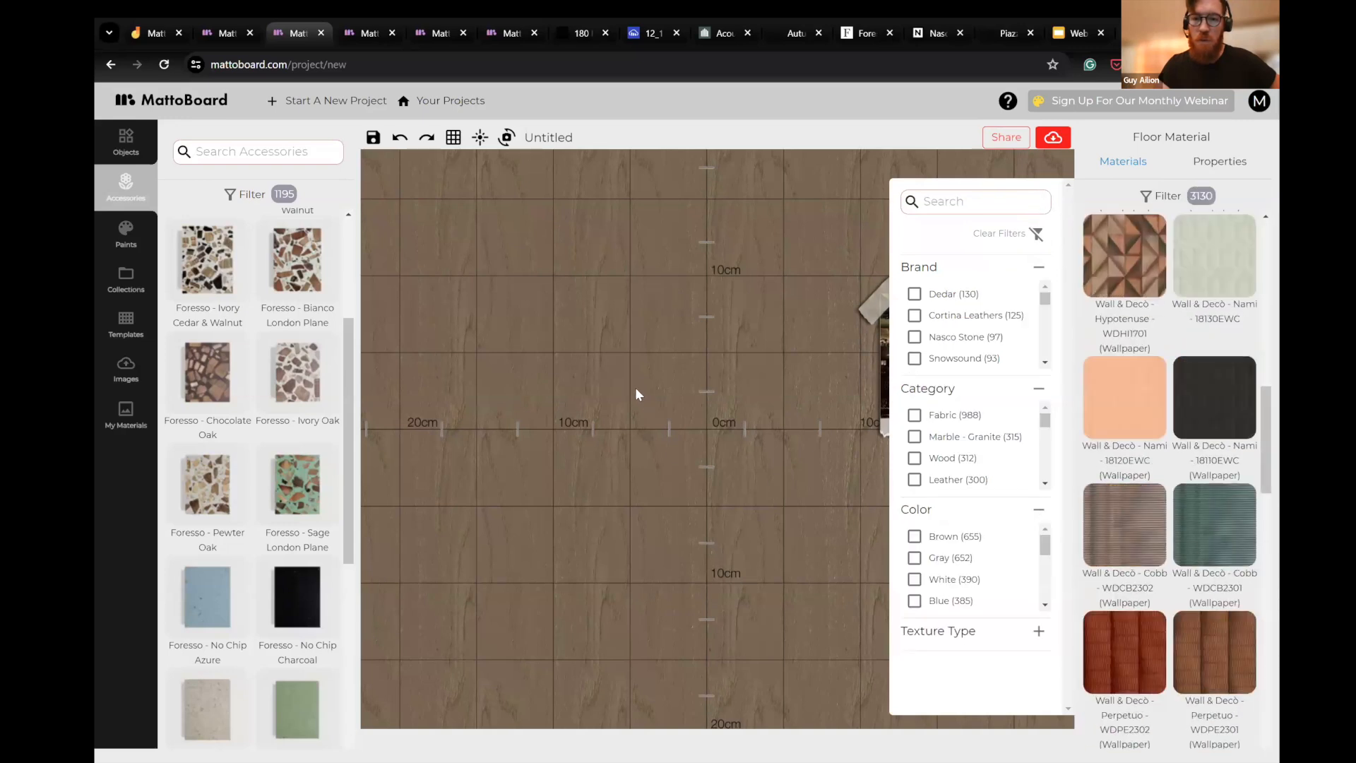
{"action": "scroll", "coordinate": [742, 332], "scroll_direction": "down", "scroll_amount": 1}
{"action": "scroll", "coordinate": [812, 370], "scroll_direction": "up", "scroll_amount": 3}
{"action": "left_click_drag", "start_coordinate": [812, 370], "coordinate": [710, 376]}
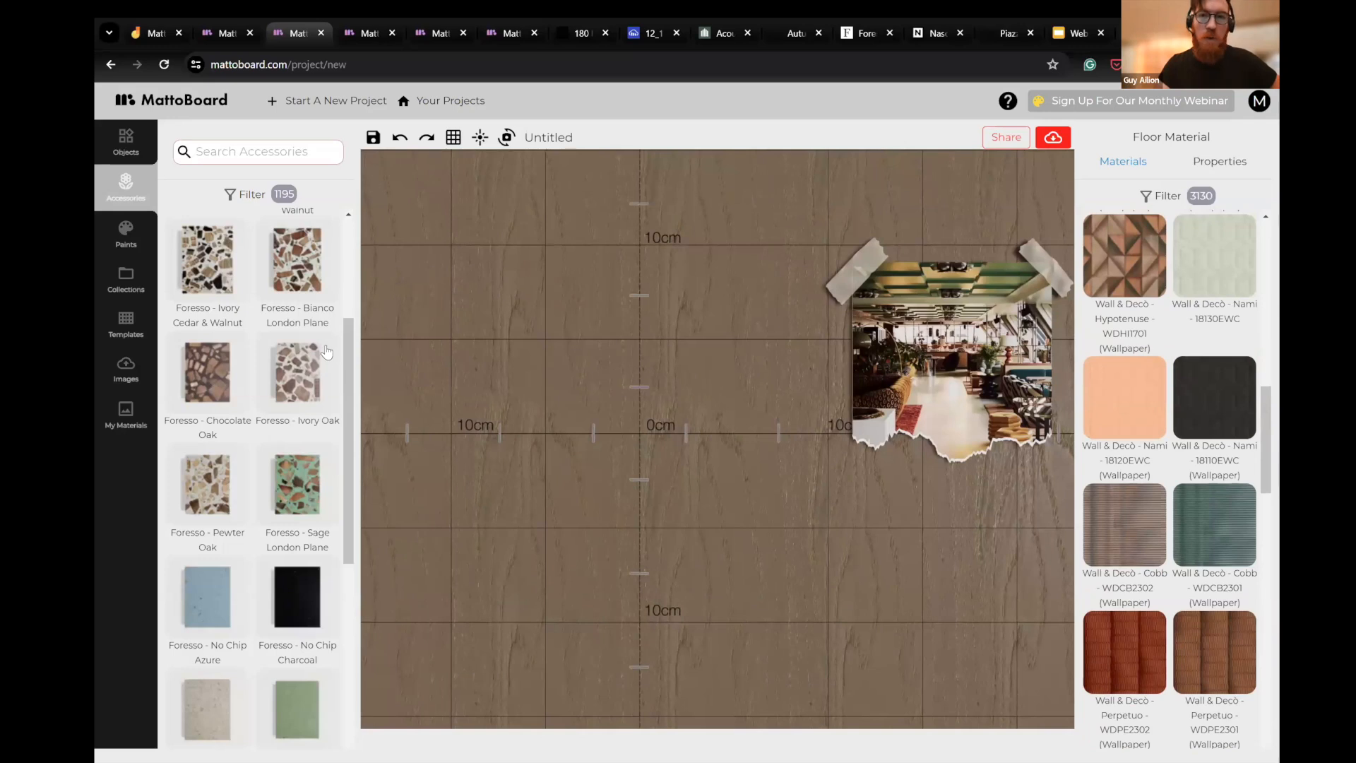
- Look at the Foresso website, return to the board, and place the Foresso - Blush London Plane sample beside the lounge photo
{"action": "left_click", "coordinate": [865, 33]}
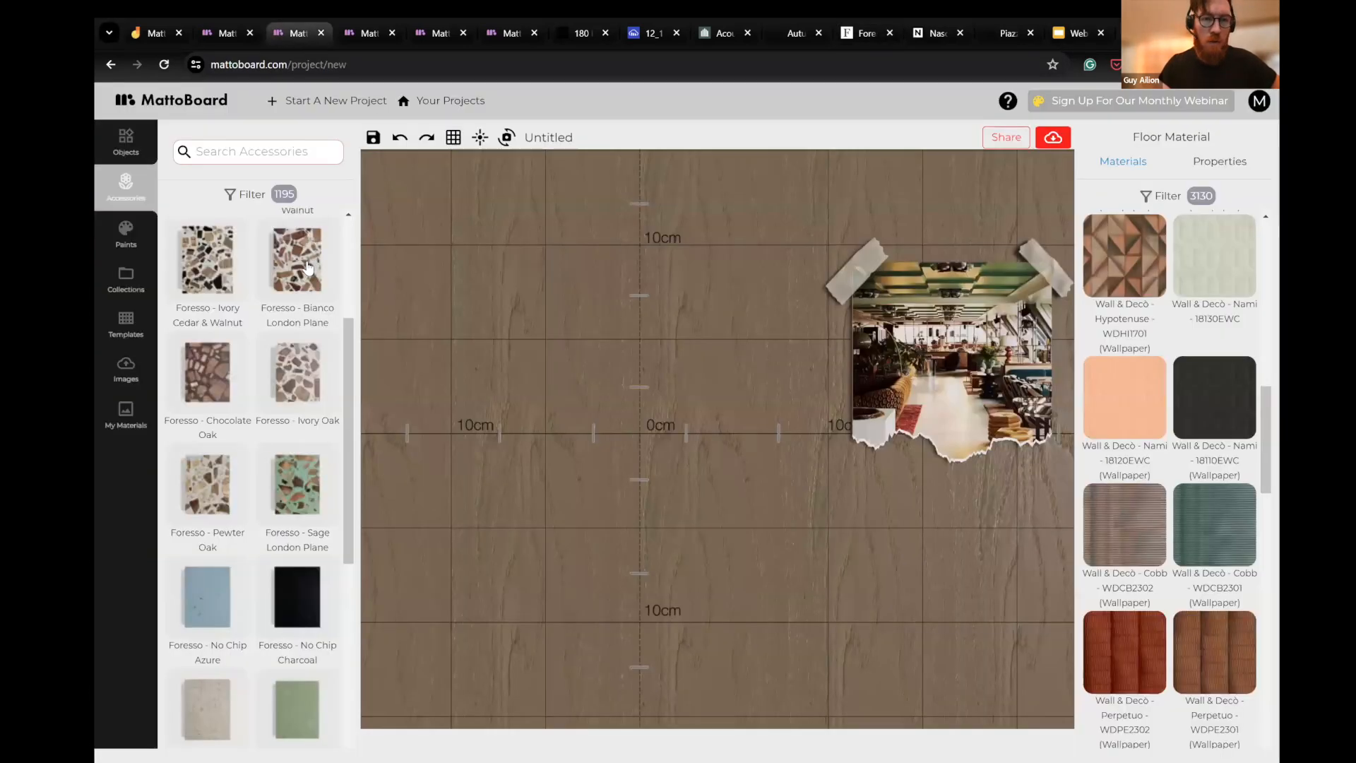
{"action": "key", "text": "ctrl+3"}
{"action": "left_click_drag", "start_coordinate": [300, 274], "coordinate": [753, 299]}
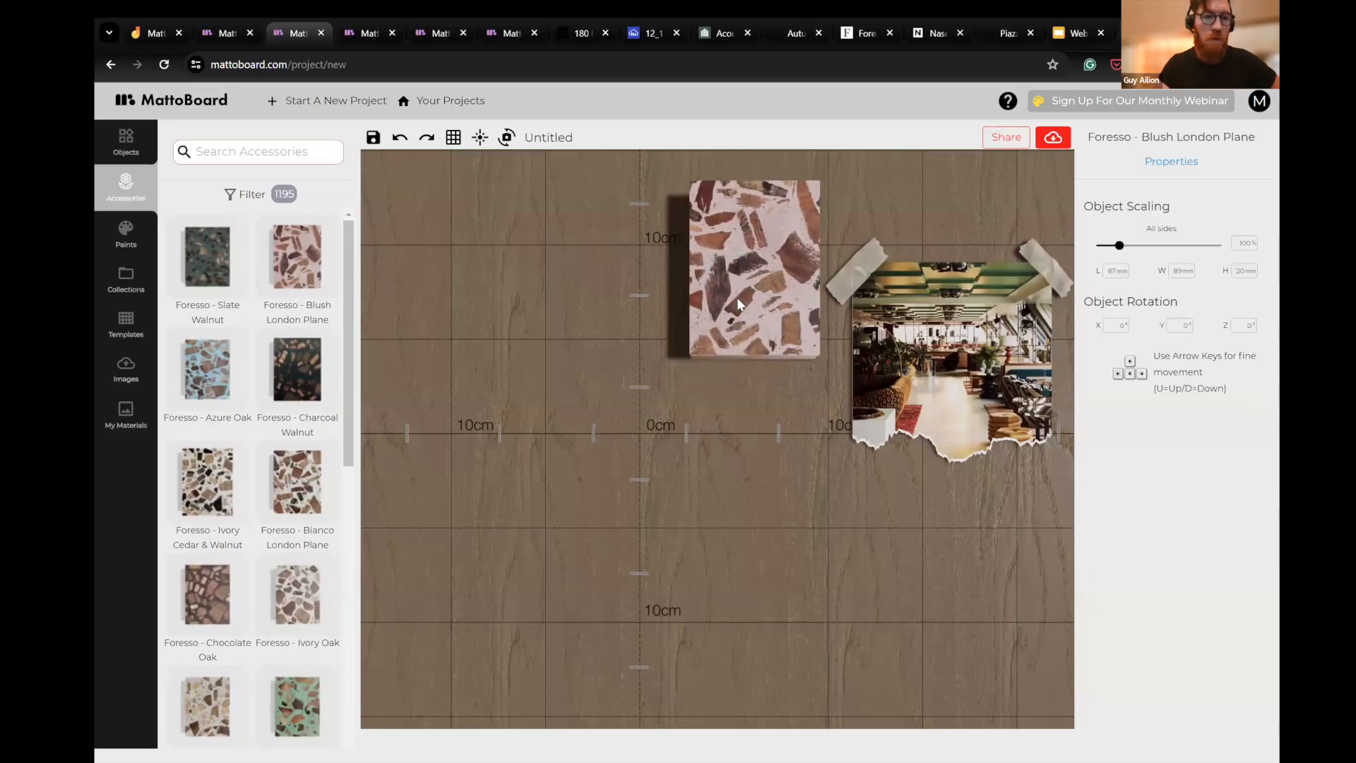
- Try the Foresso - Slate Walnut sample below the Blush London Plane sample, and delete it
{"action": "left_click_drag", "start_coordinate": [217, 269], "coordinate": [719, 456]}
{"action": "left_click", "coordinate": [697, 422]}
{"action": "left_click", "coordinate": [611, 420]}
{"action": "left_click", "coordinate": [718, 456]}
{"action": "left_click_drag", "start_coordinate": [781, 502], "coordinate": [845, 547]}
{"action": "scroll", "coordinate": [717, 515], "scroll_direction": "down", "scroll_amount": 3}
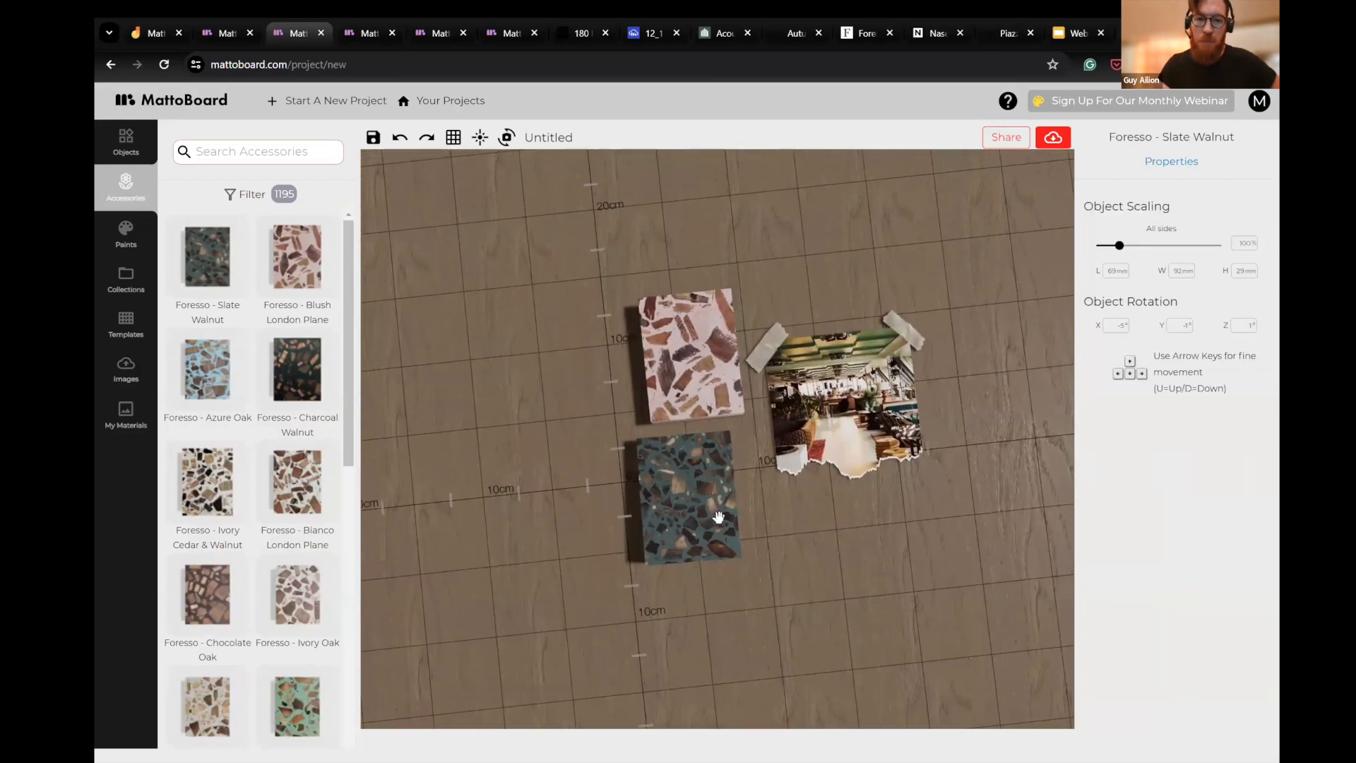
{"action": "key", "text": "Delete"}
{"action": "left_click_drag", "start_coordinate": [714, 454], "coordinate": [731, 509]}
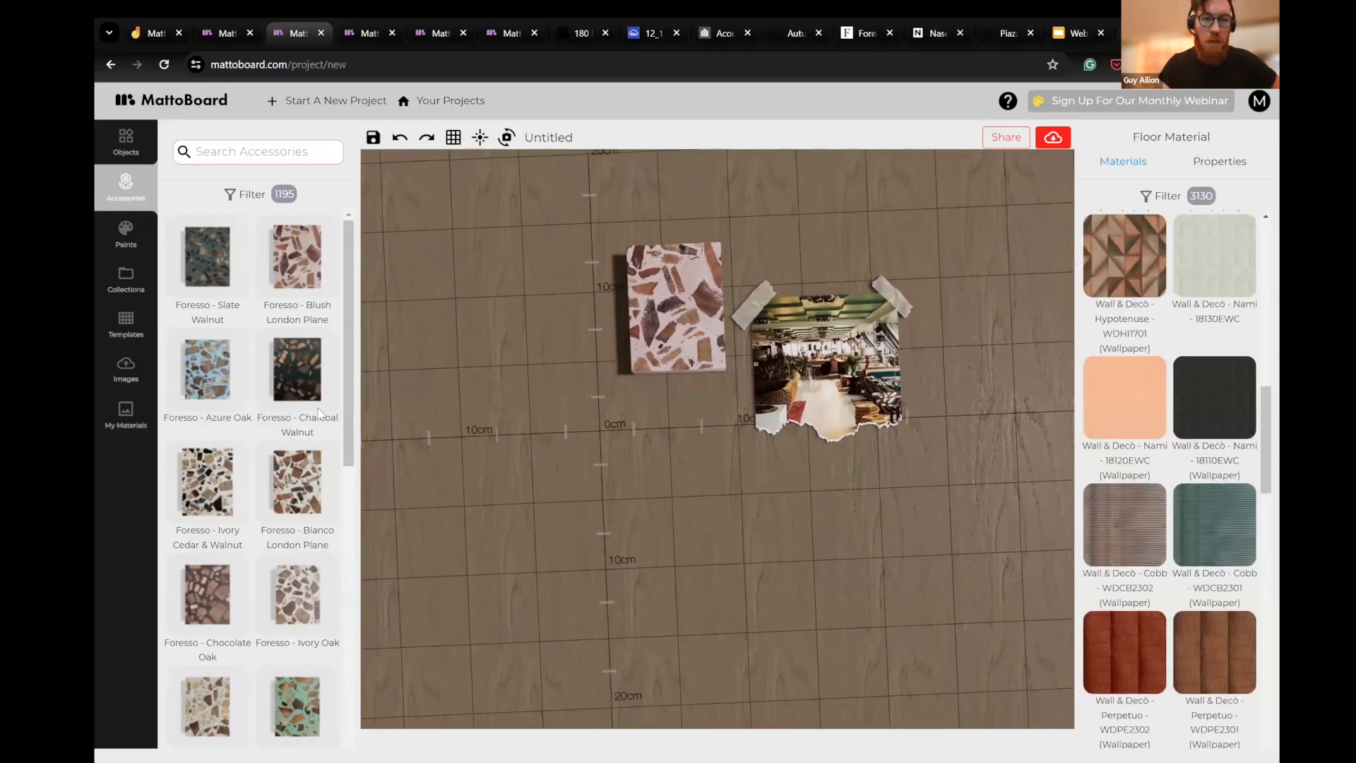
- Search the materials for "domus" and place the Domus - Marmi Grande - DTS GR 150 tile below the Blush London Plane sample
{"action": "left_click_drag", "start_coordinate": [369, 373], "coordinate": [380, 366]}
{"action": "left_click_drag", "start_coordinate": [816, 524], "coordinate": [809, 476]}
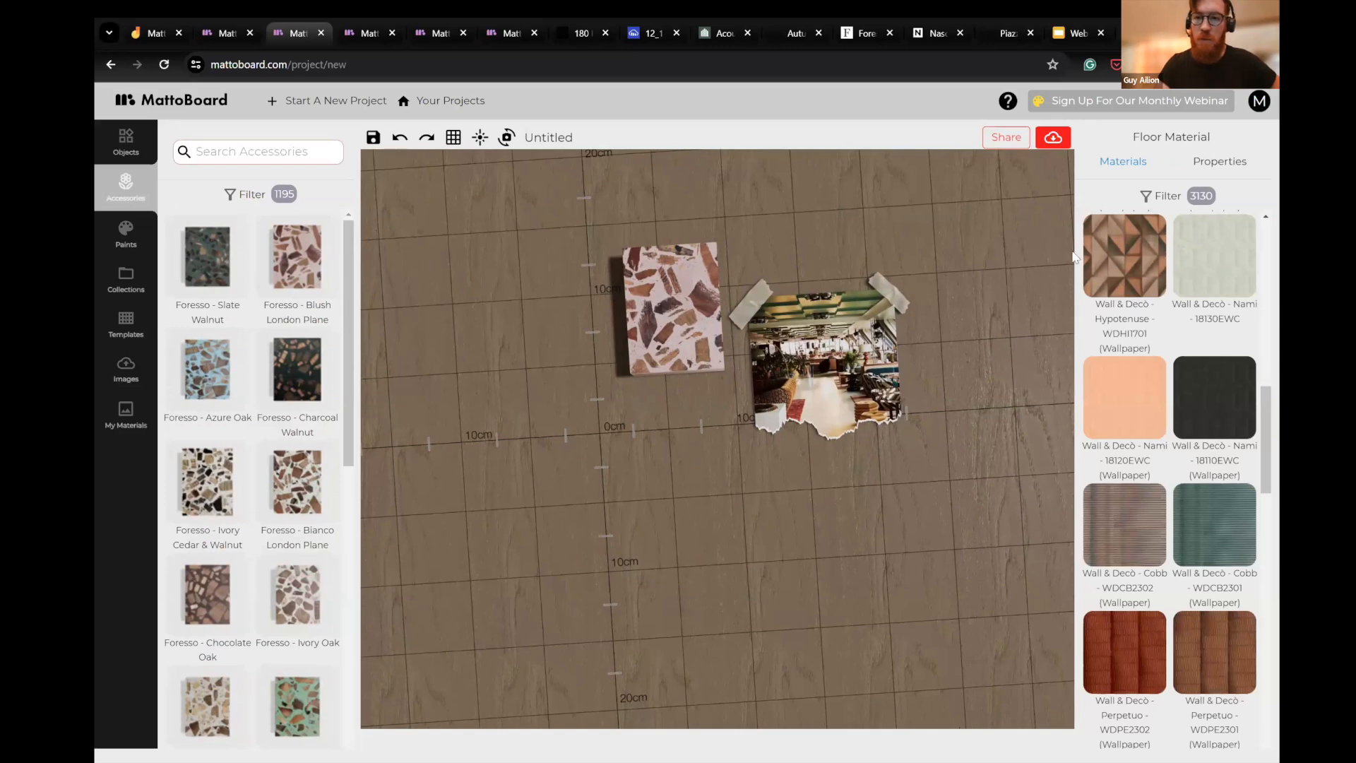
{"action": "left_click", "coordinate": [1167, 198]}
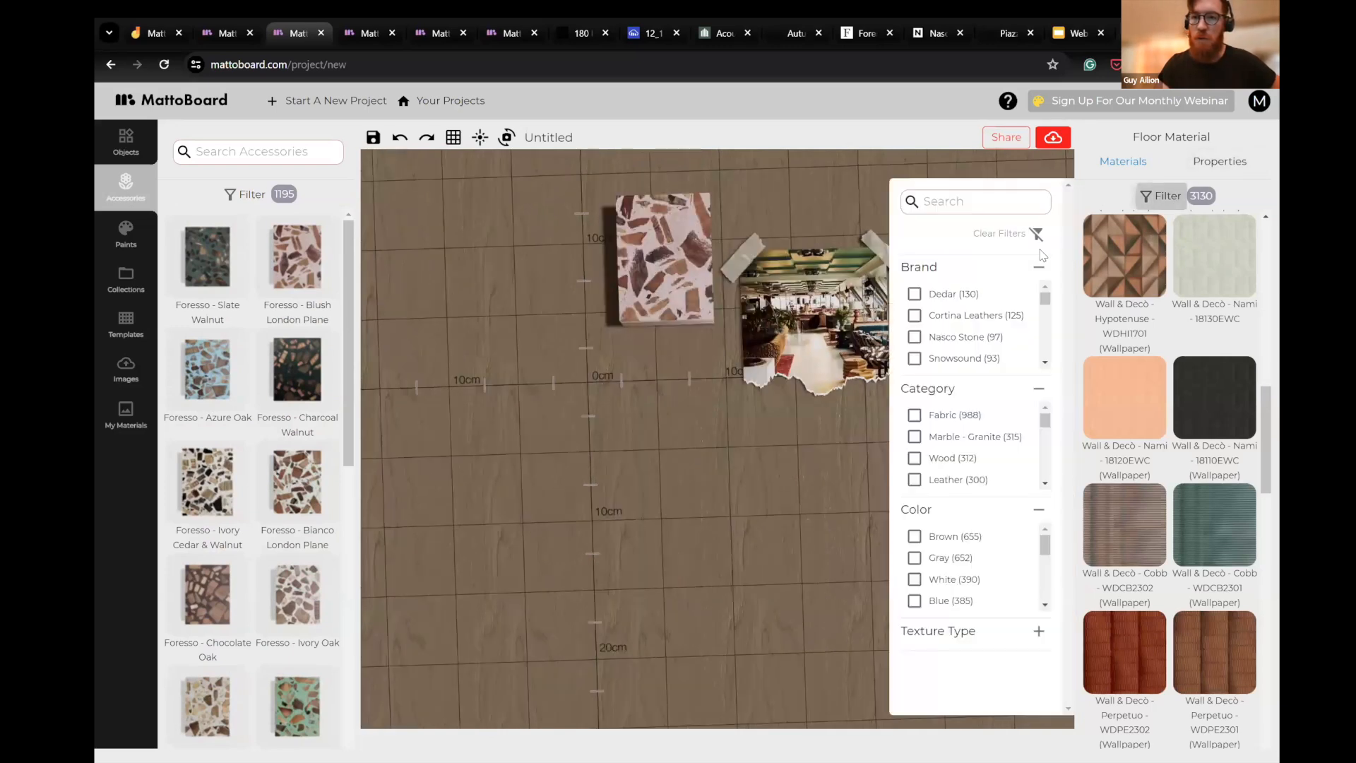
{"action": "type", "text": "domus"}
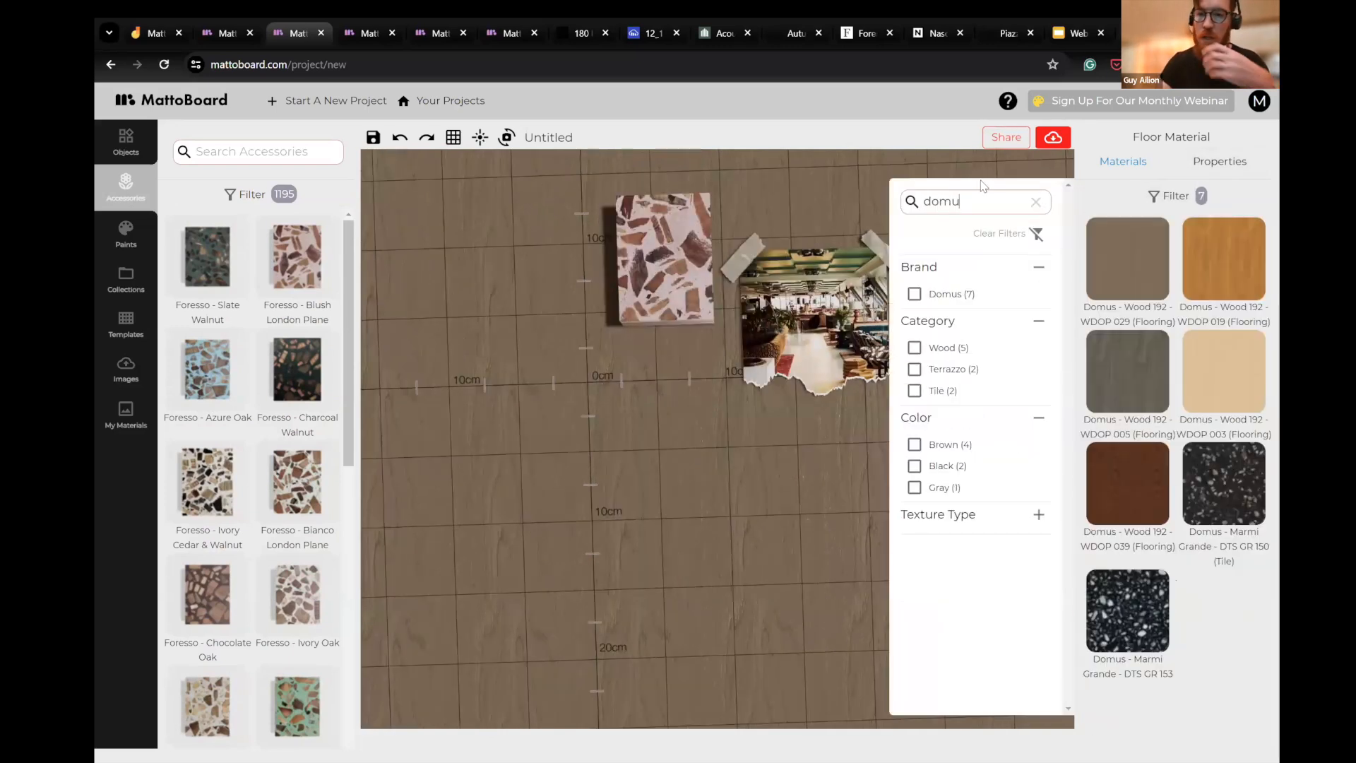
{"action": "left_click", "coordinate": [1227, 498]}
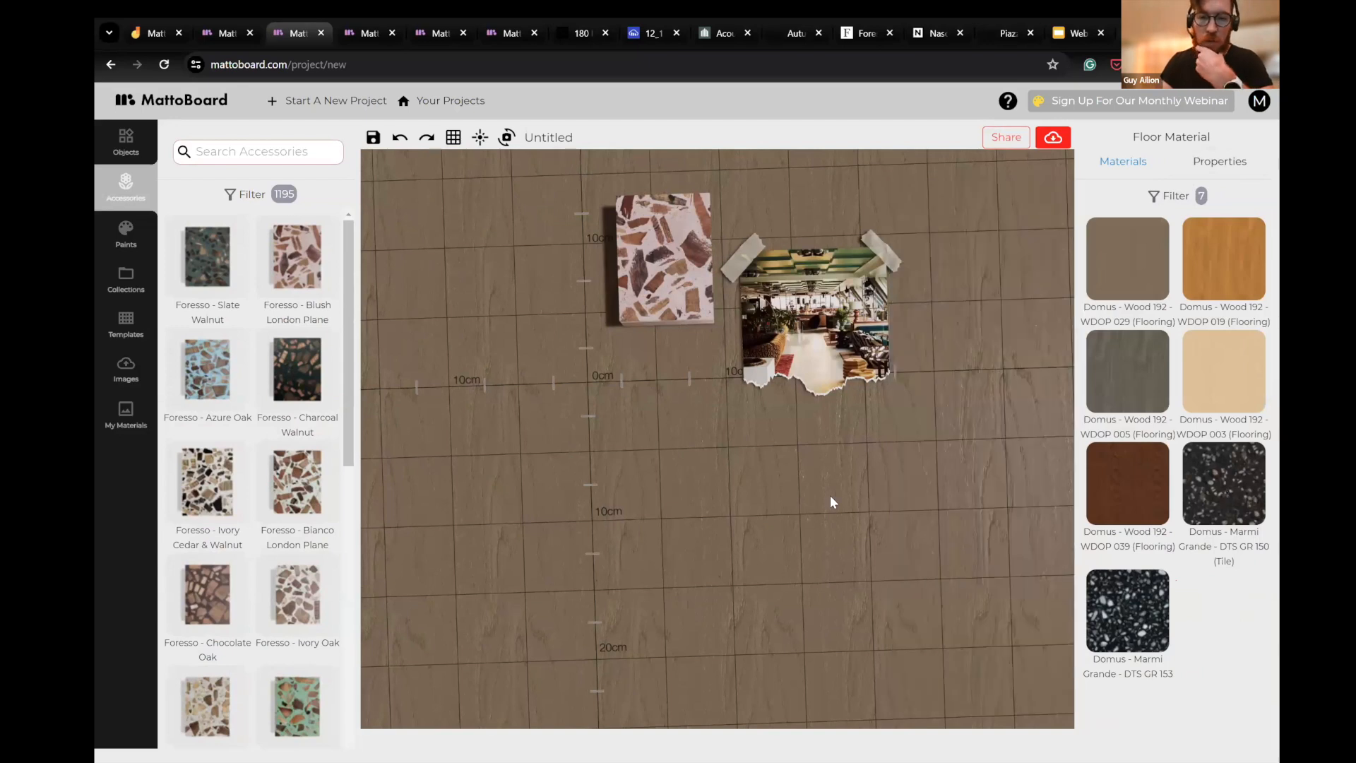
{"action": "left_click_drag", "start_coordinate": [830, 497], "coordinate": [741, 555]}
{"action": "scroll", "coordinate": [879, 498], "scroll_direction": "up", "scroll_amount": 1}
{"action": "left_click", "coordinate": [852, 505]}
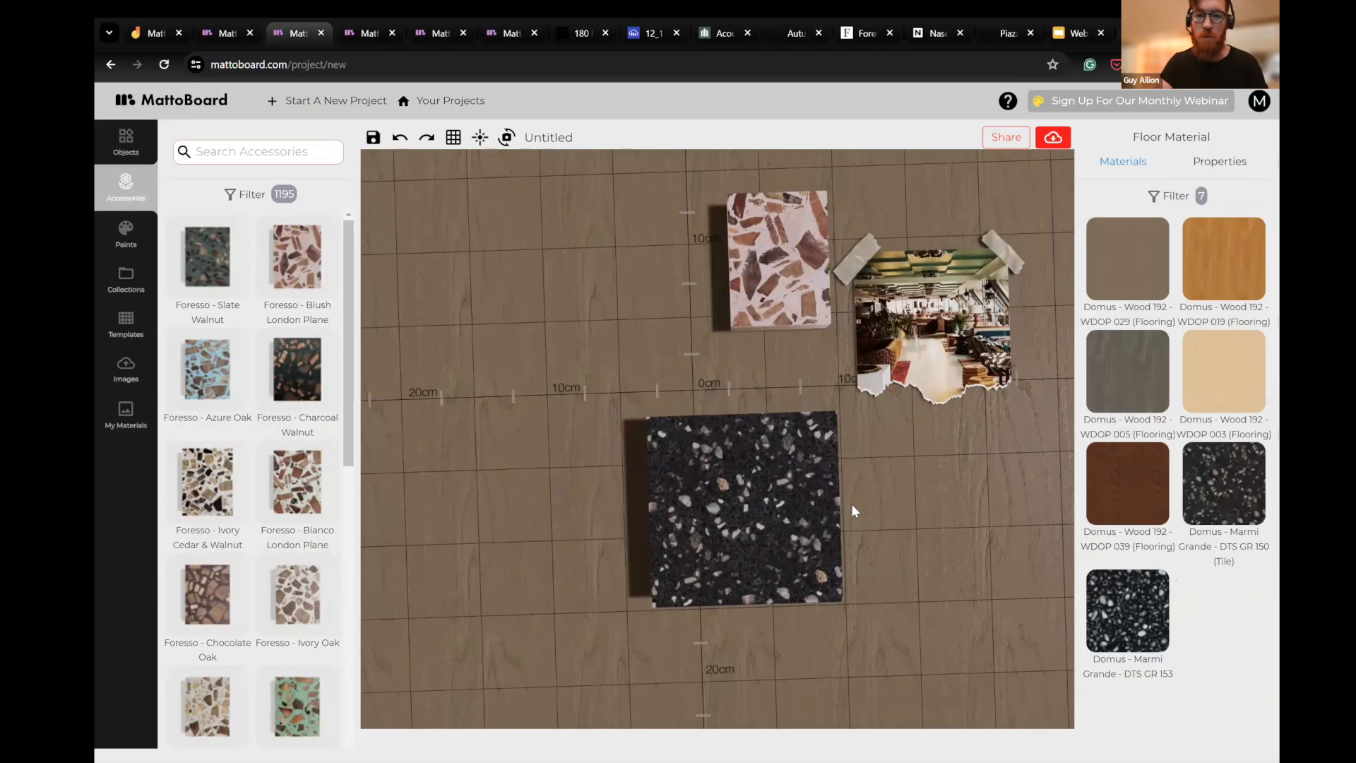
{"action": "scroll", "coordinate": [650, 515], "scroll_direction": "down", "scroll_amount": 1}
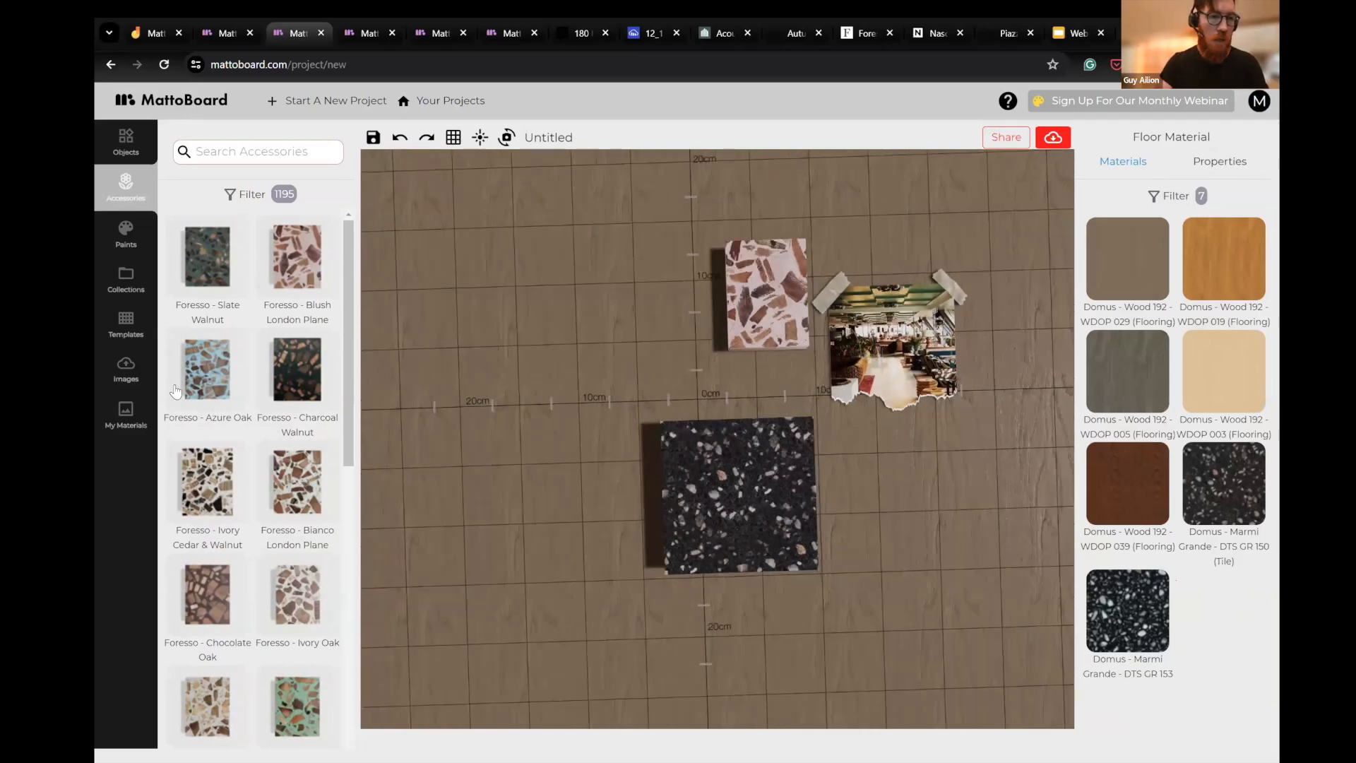
- Browse the custom materials and place Fabric Yoko Olive on the board, overlapped by Fabric Jackie Bordeaux
{"action": "left_click", "coordinate": [128, 418]}
{"action": "scroll", "coordinate": [293, 534], "scroll_direction": "down", "scroll_amount": 3}
{"action": "scroll", "coordinate": [293, 534], "scroll_direction": "down", "scroll_amount": 10}
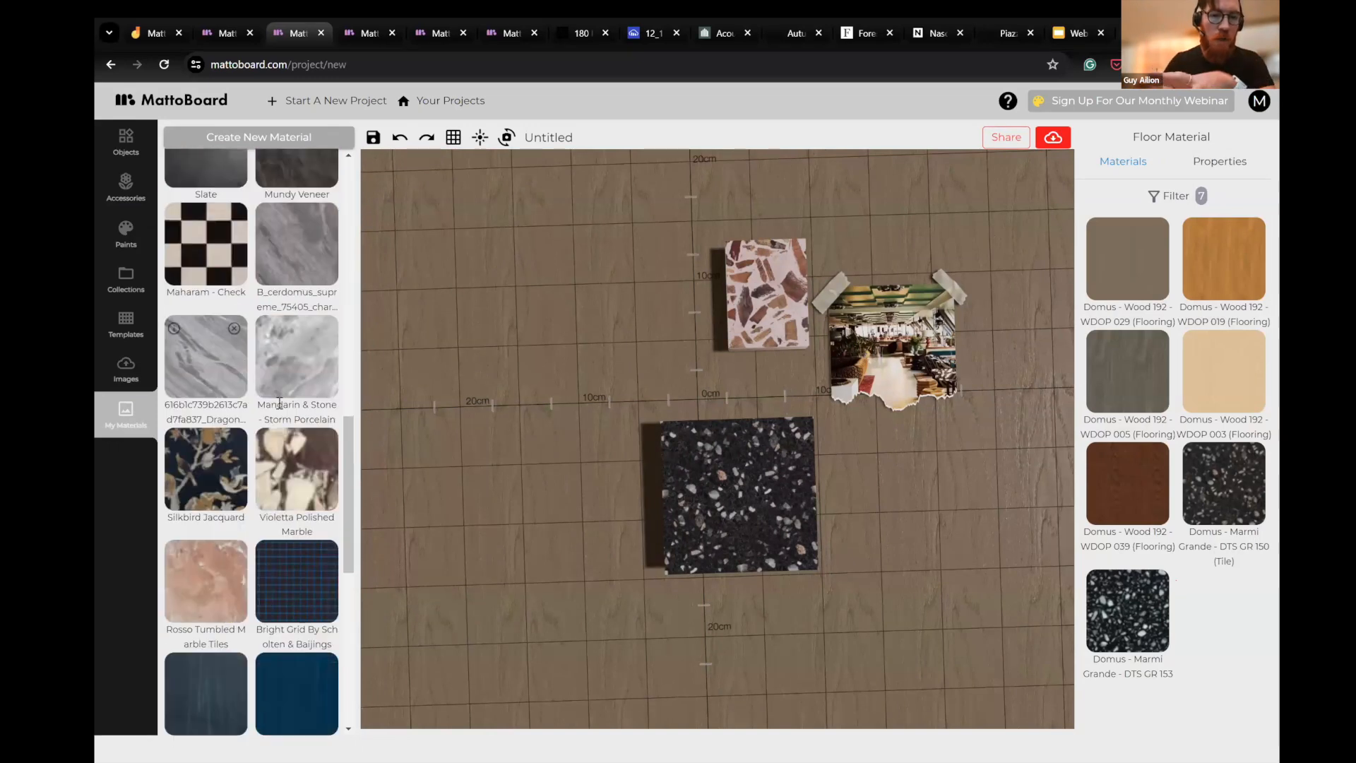
{"action": "scroll", "coordinate": [226, 357], "scroll_direction": "down", "scroll_amount": 5}
{"action": "scroll", "coordinate": [218, 455], "scroll_direction": "down", "scroll_amount": 1}
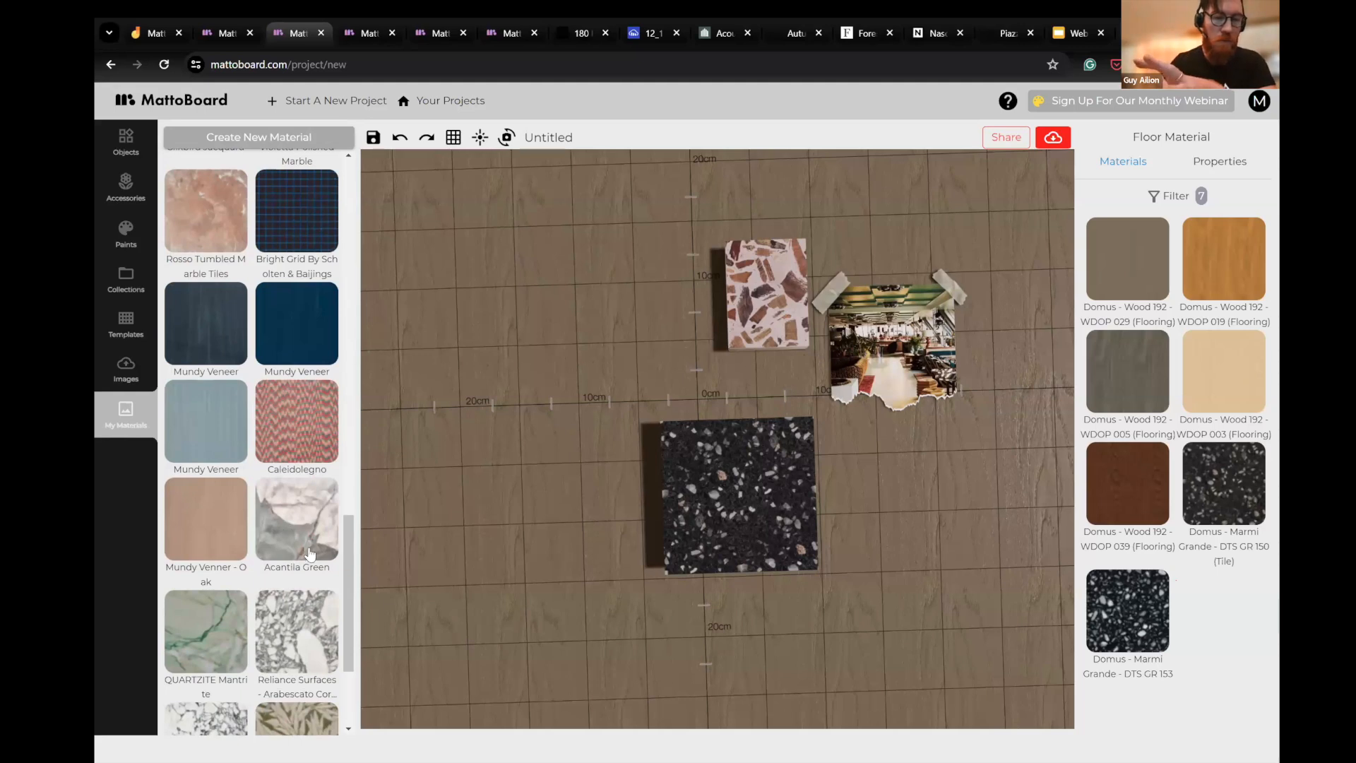
{"action": "scroll", "coordinate": [296, 558], "scroll_direction": "down", "scroll_amount": 3}
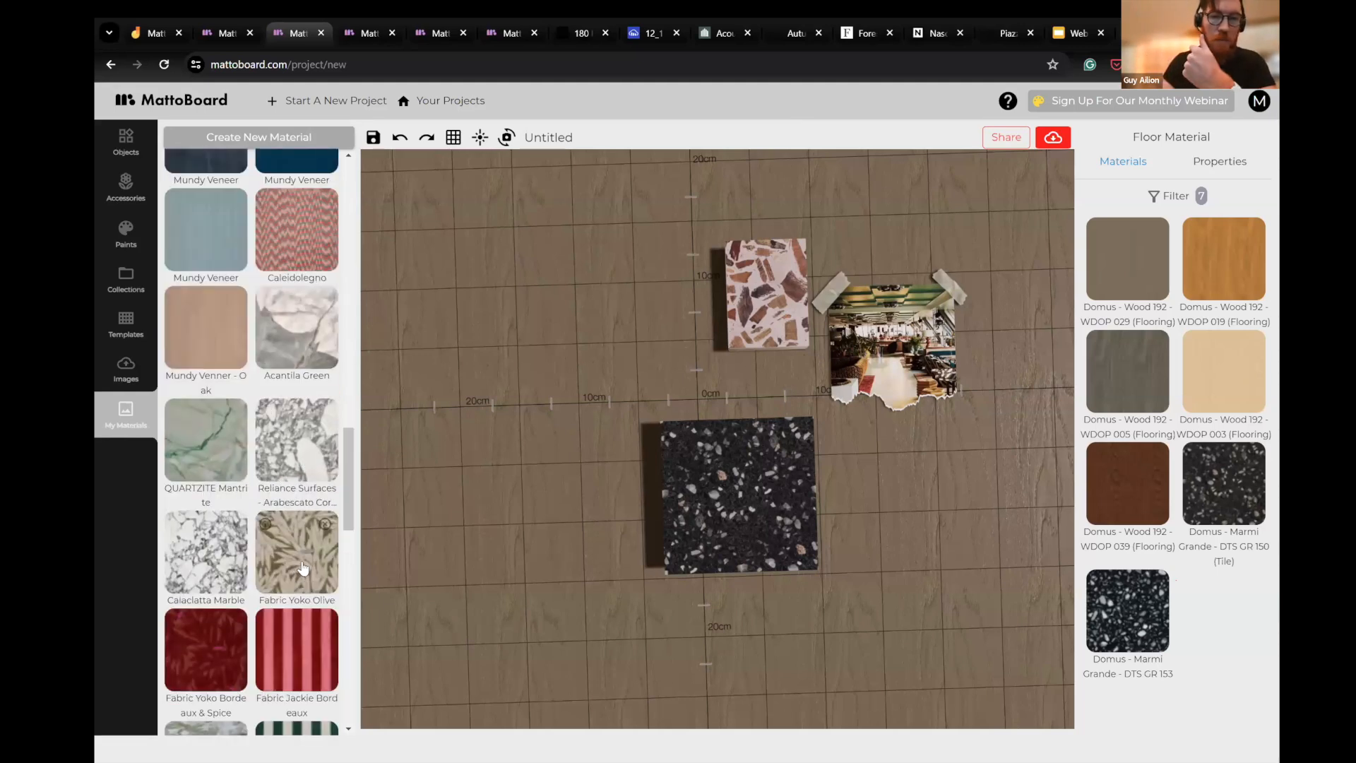
{"action": "left_click_drag", "start_coordinate": [673, 342], "coordinate": [701, 367]}
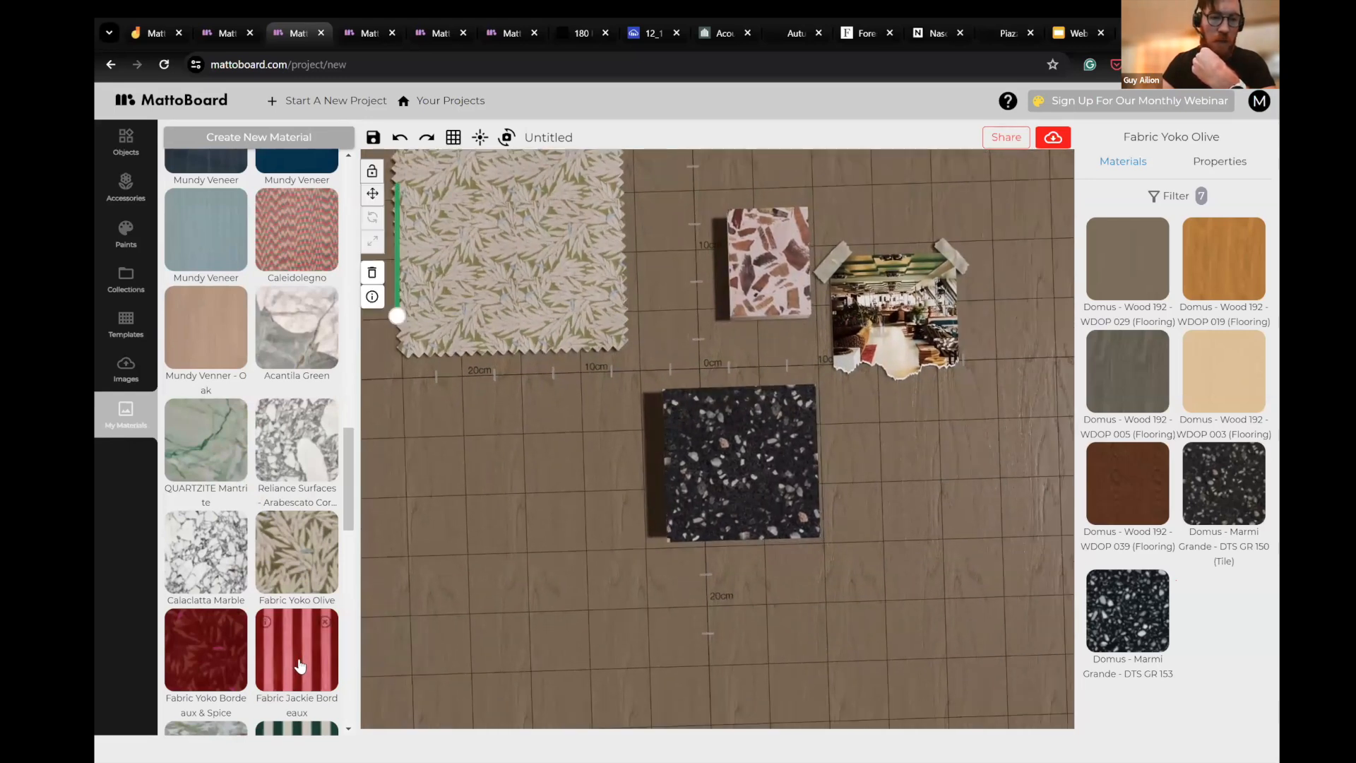
{"action": "left_click_drag", "start_coordinate": [801, 368], "coordinate": [800, 368]}
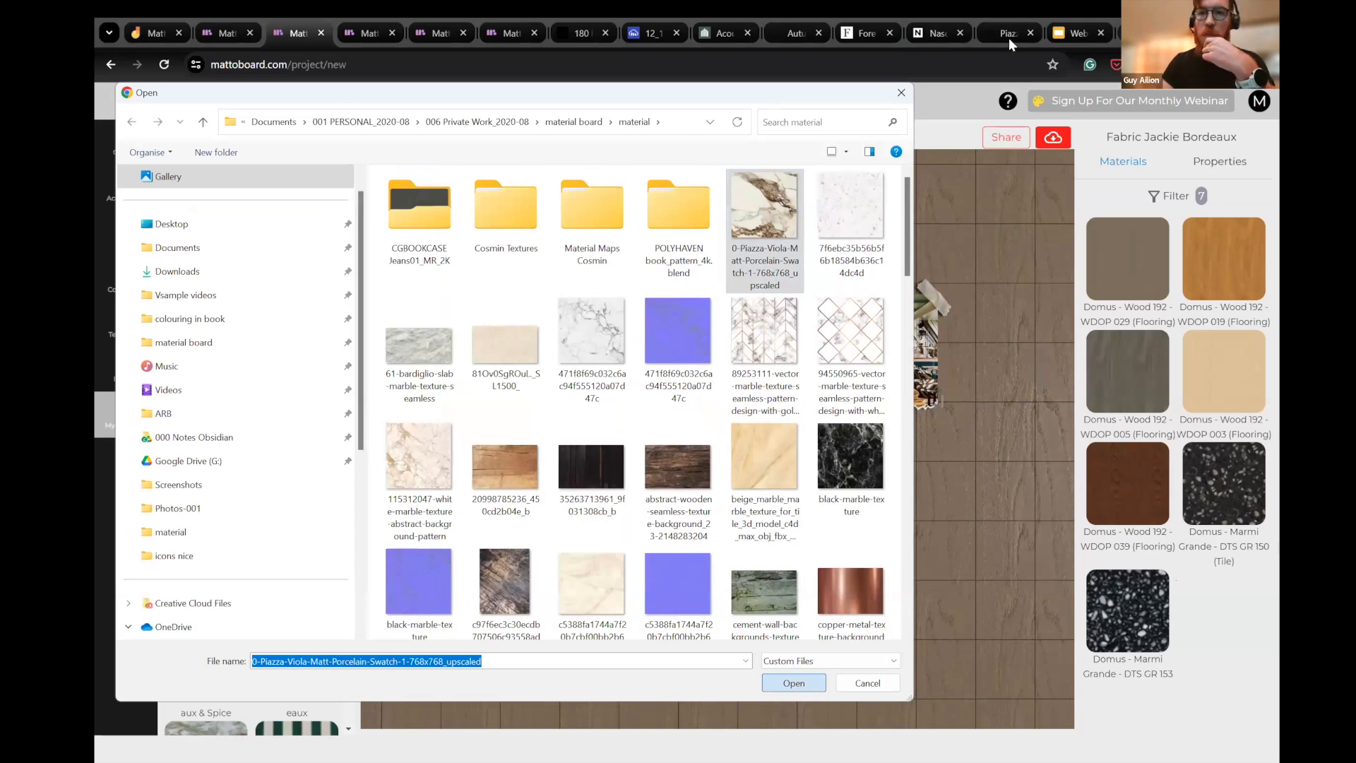
- Upload the 0-Piazza-Viola-Matt-Porcelain swatch image as a new material with brand "mandarine stone" and type Marble
{"action": "key", "text": "Return"}
{"action": "left_click", "coordinate": [622, 236]}
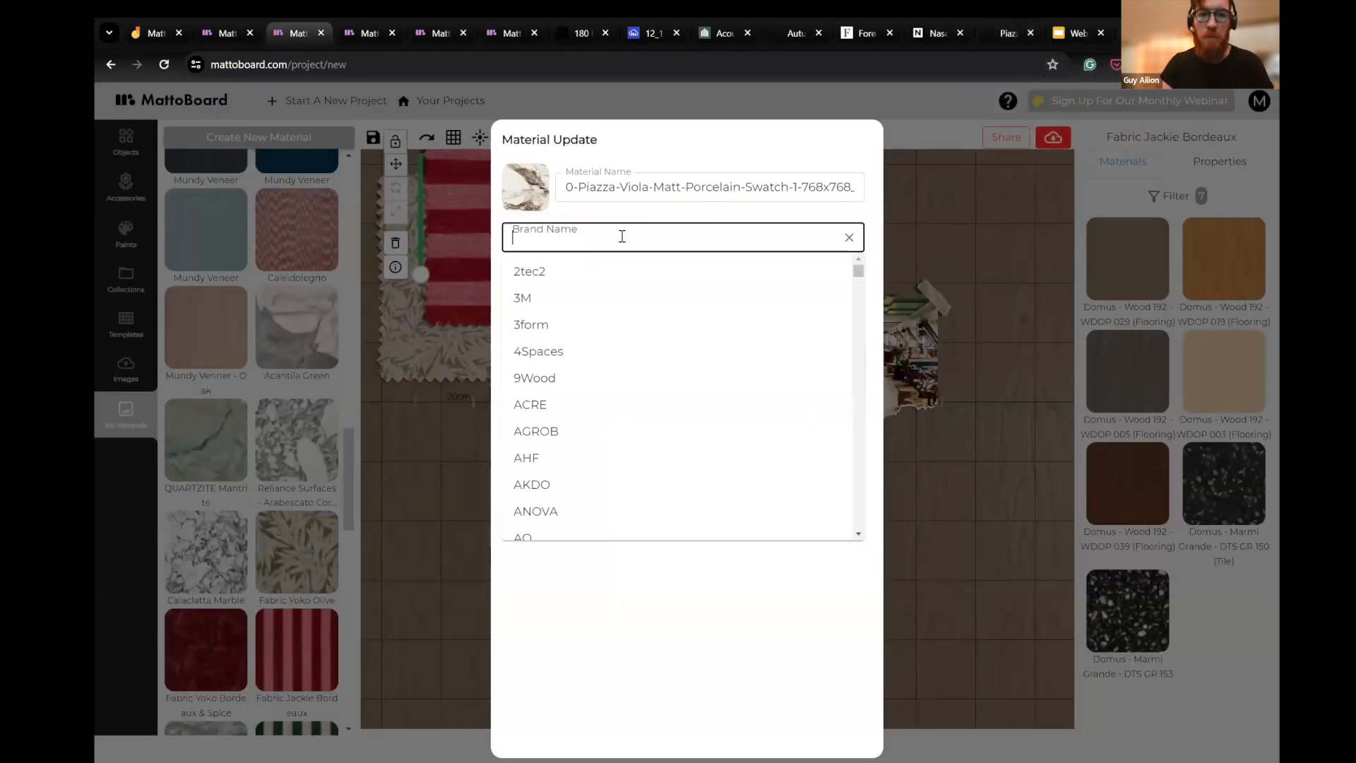
{"action": "type", "text": "mandarine stone"}
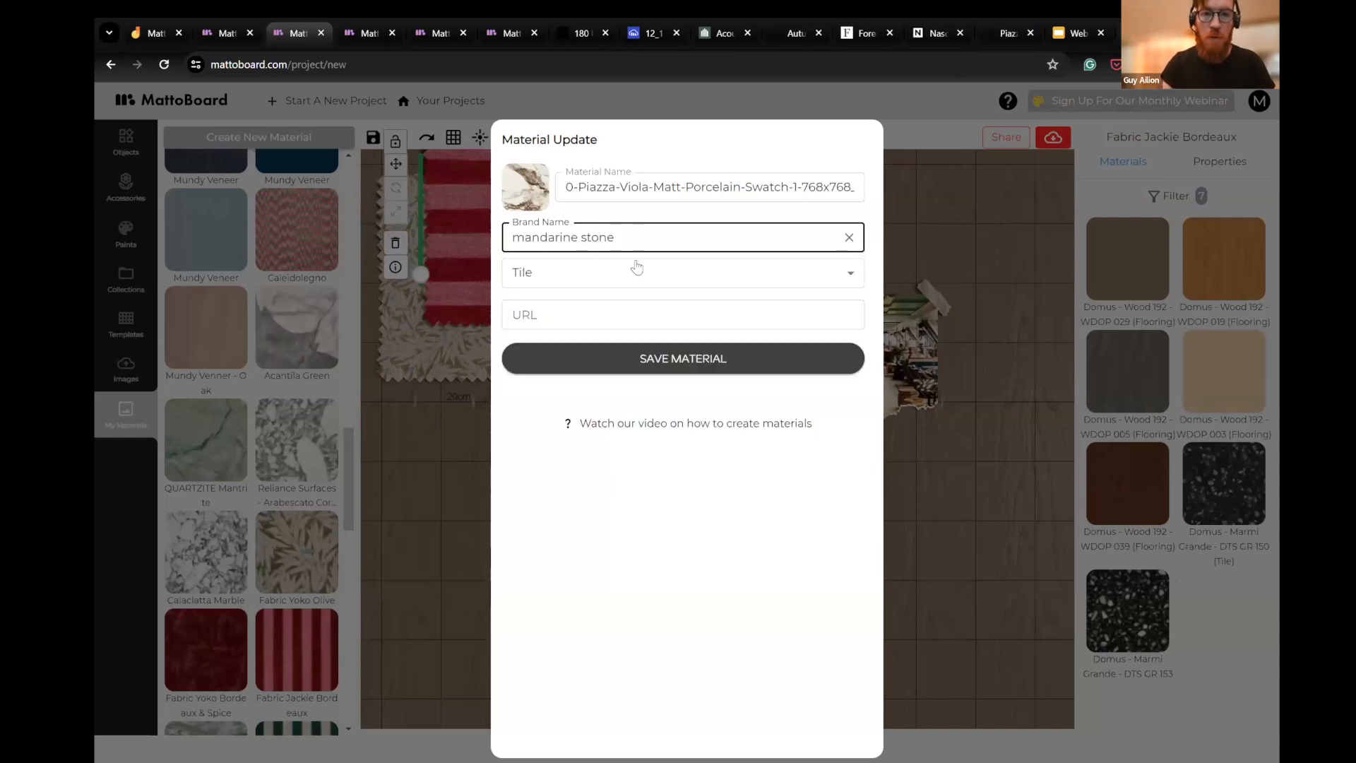
{"action": "left_click", "coordinate": [609, 271]}
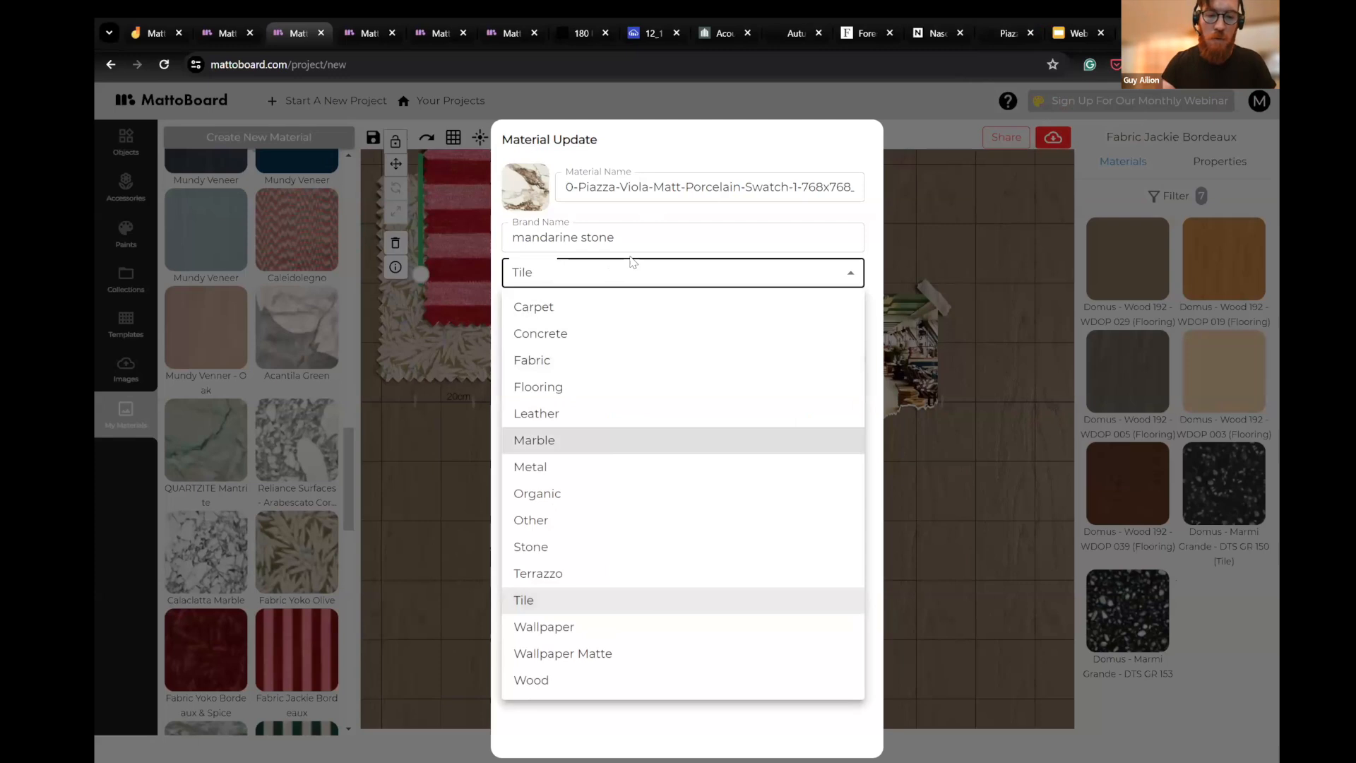
{"action": "left_click", "coordinate": [562, 440]}
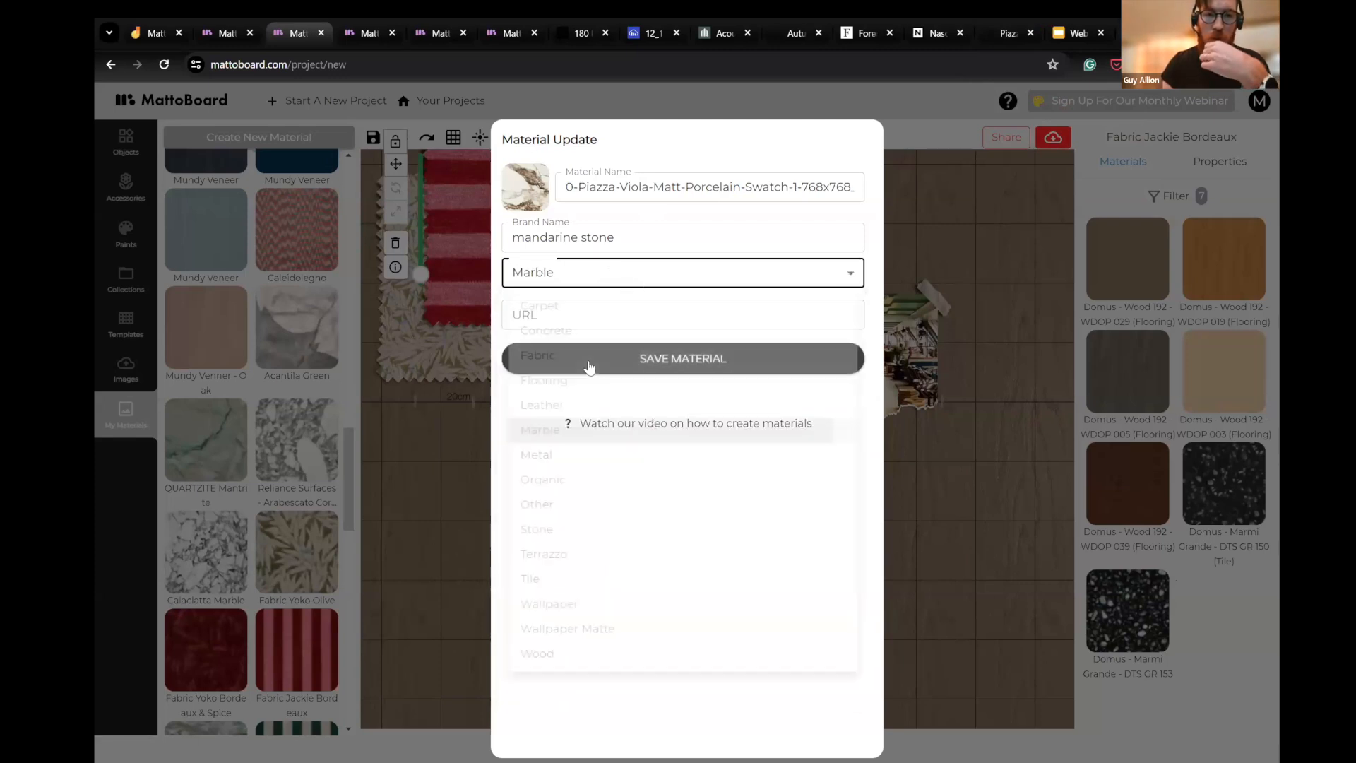
- Copy the product page address of the Piazza Viola porcelain into the new material's URL and save the material
{"action": "left_click", "coordinate": [1009, 35]}
{"action": "left_click", "coordinate": [911, 66]}
{"action": "key", "text": "ctrl+a"}
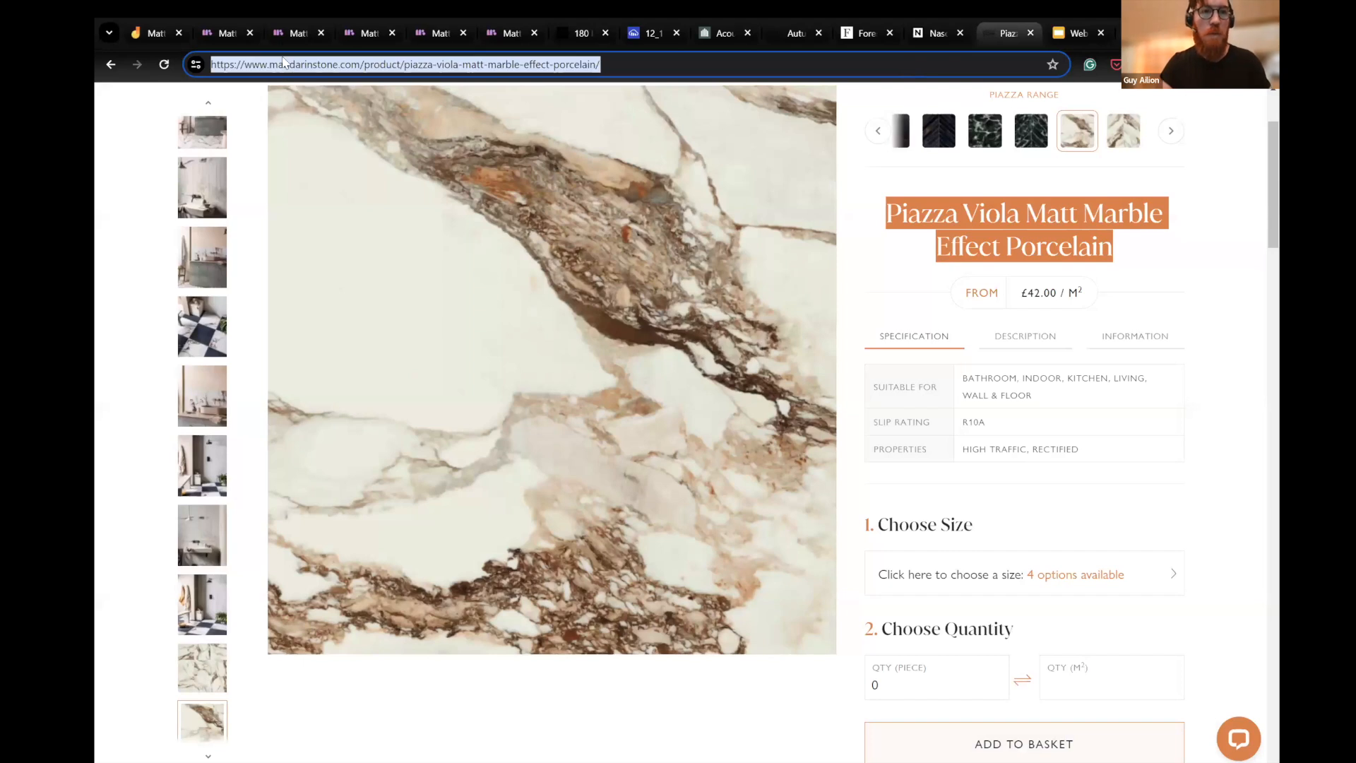
{"action": "key", "text": "ctrl+c"}
{"action": "left_click", "coordinate": [295, 33]}
{"action": "left_click", "coordinate": [727, 315]}
{"action": "key", "text": "ctrl+v"}
{"action": "left_click", "coordinate": [569, 361]}
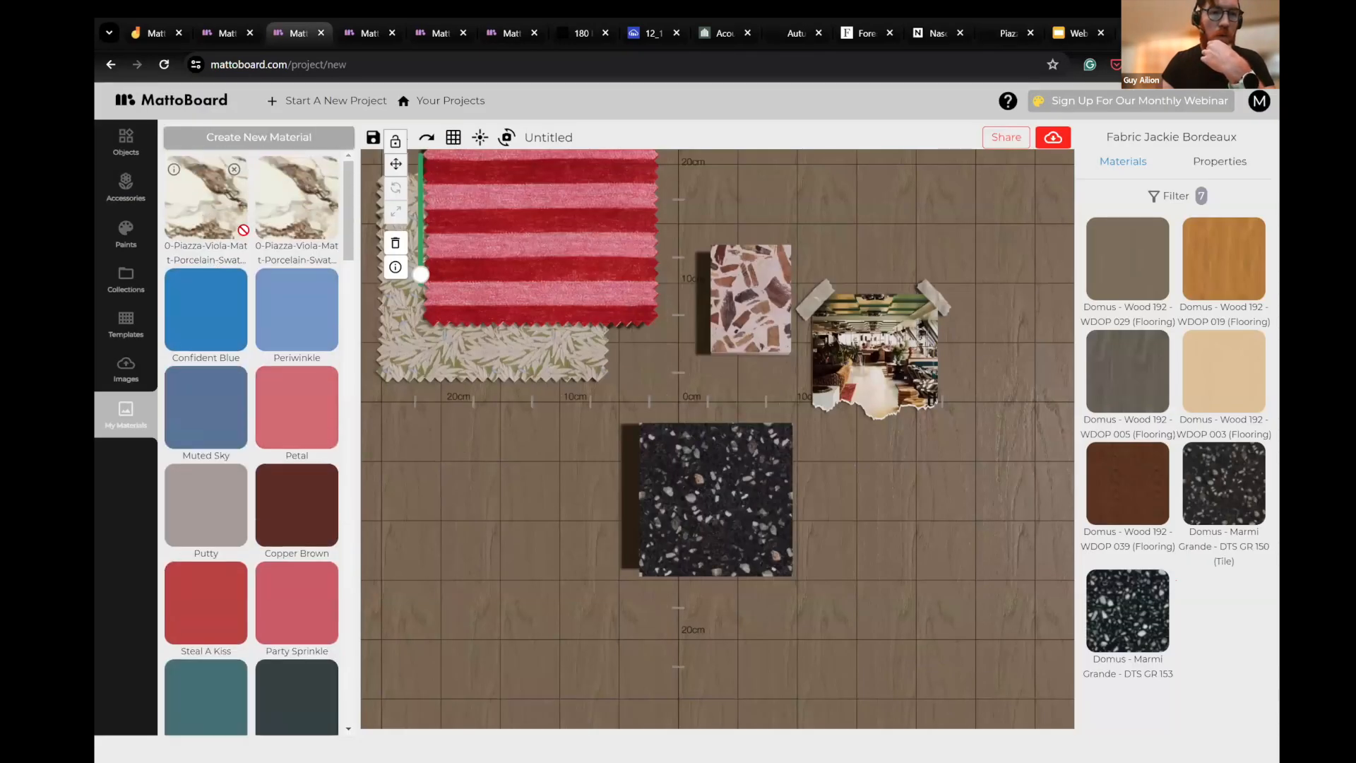
- Place the new Piazza Viola porcelain material on the board beside the black Domus terrazzo tile
{"action": "left_click_drag", "start_coordinate": [565, 470], "coordinate": [565, 471]}
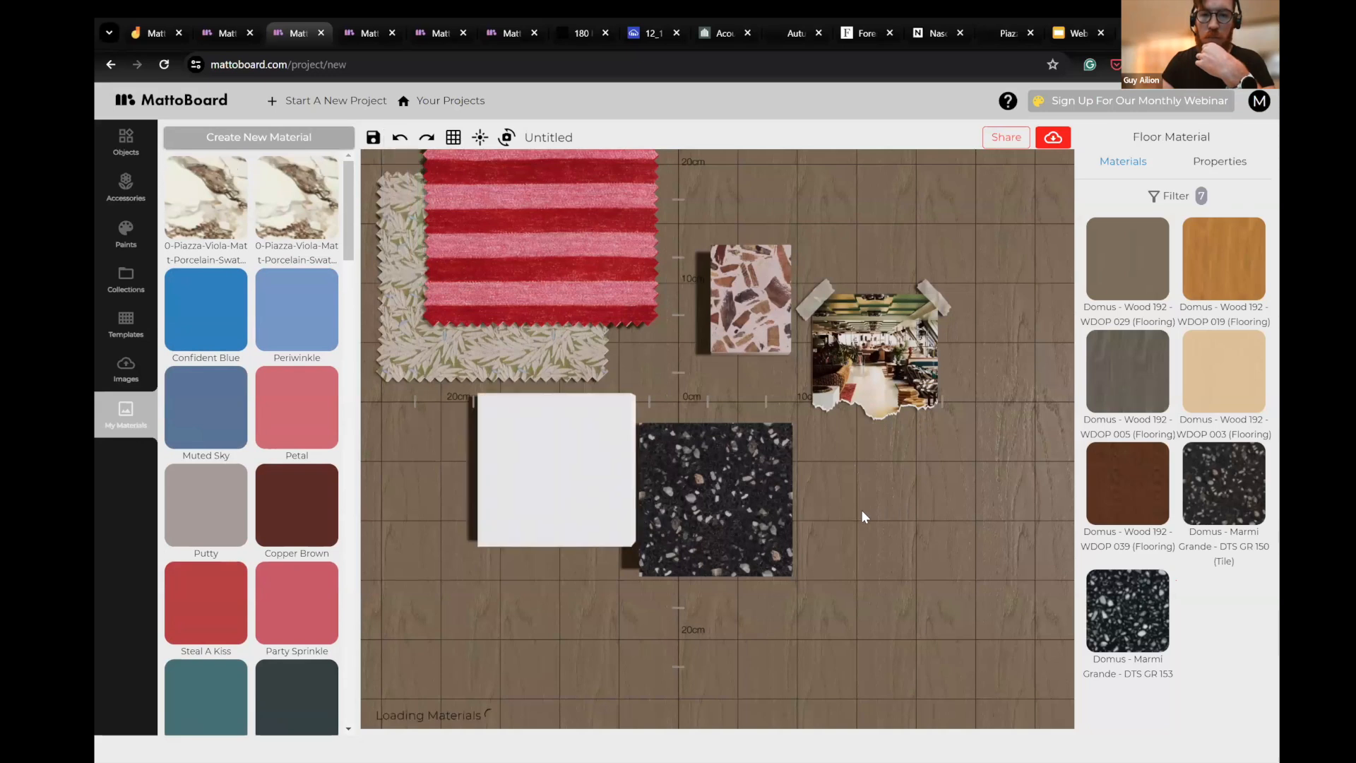
{"action": "scroll", "coordinate": [478, 548], "scroll_direction": "down", "scroll_amount": 1}
{"action": "scroll", "coordinate": [894, 504], "scroll_direction": "down", "scroll_amount": 2}
{"action": "scroll", "coordinate": [877, 473], "scroll_direction": "up", "scroll_amount": 3}
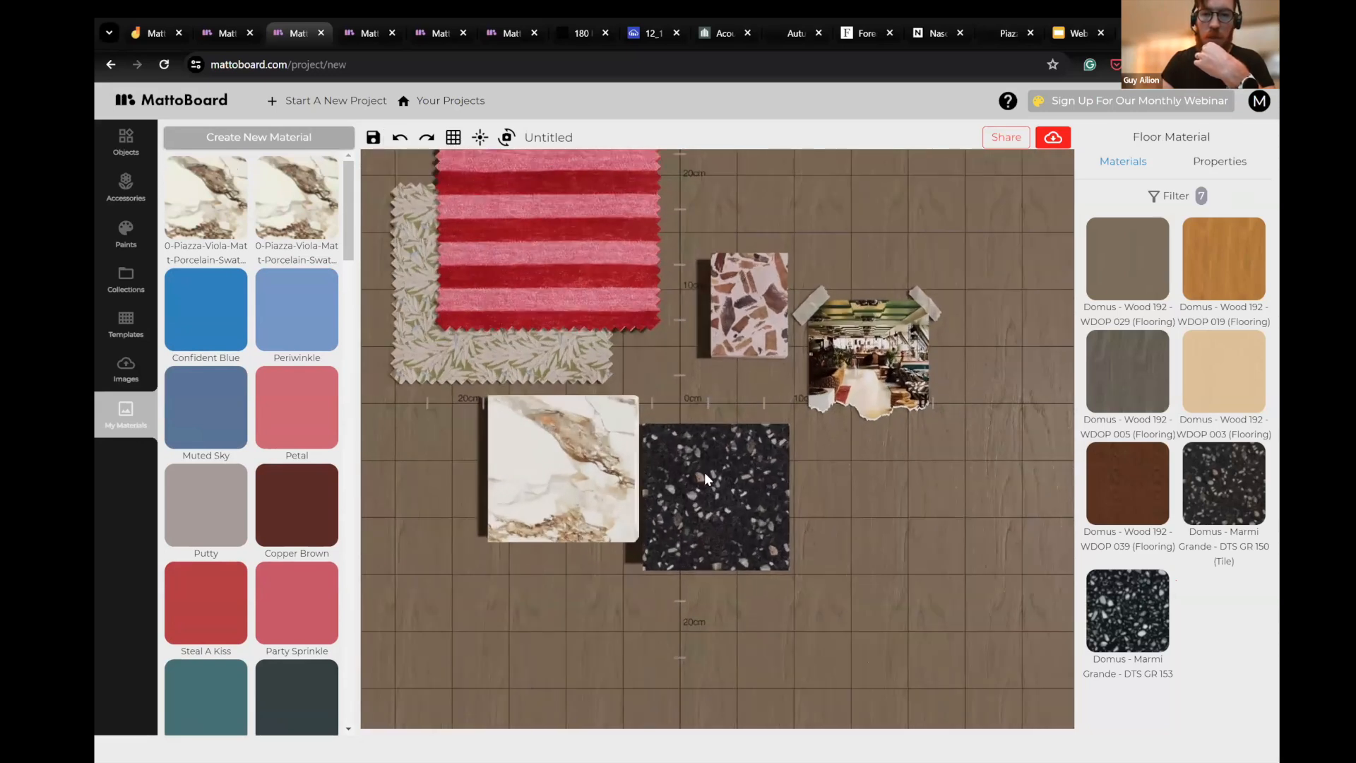
{"action": "left_click_drag", "start_coordinate": [582, 593], "coordinate": [722, 455]}
{"action": "scroll", "coordinate": [735, 395], "scroll_direction": "up", "scroll_amount": 2}
- Lower the Piazza Viola porcelain sample's glossiness to about a quarter of its range
{"action": "left_click", "coordinate": [743, 336]}
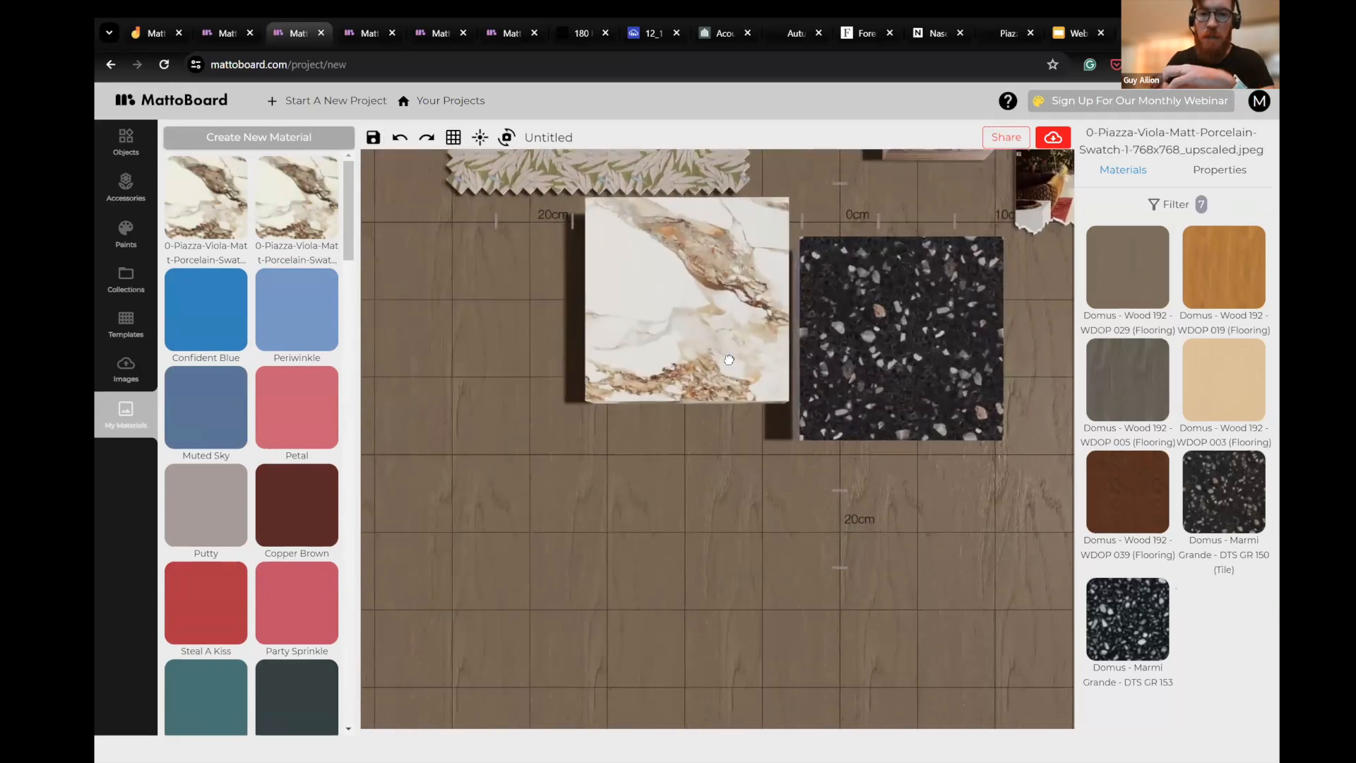
{"action": "left_click", "coordinate": [1241, 169]}
{"action": "scroll", "coordinate": [707, 396], "scroll_direction": "up", "scroll_amount": 3}
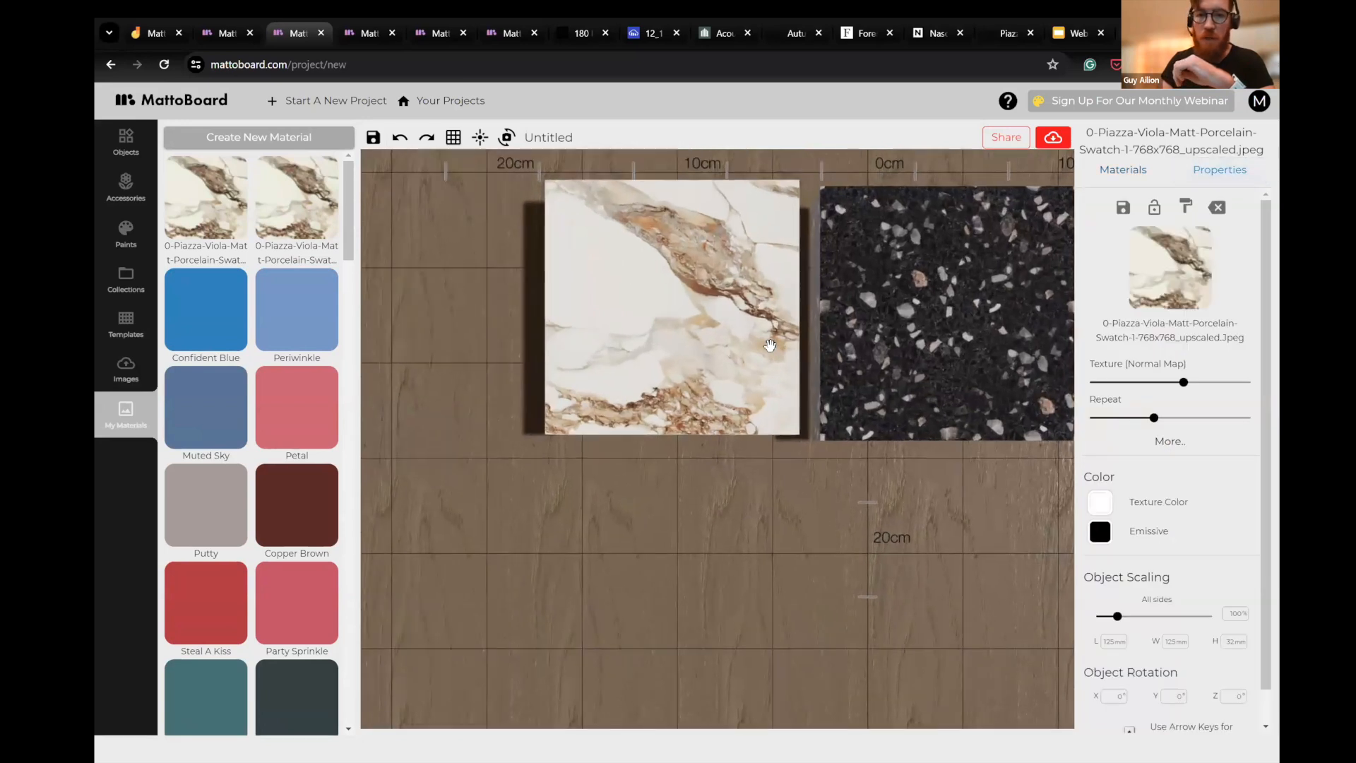
{"action": "left_click", "coordinate": [1170, 440]}
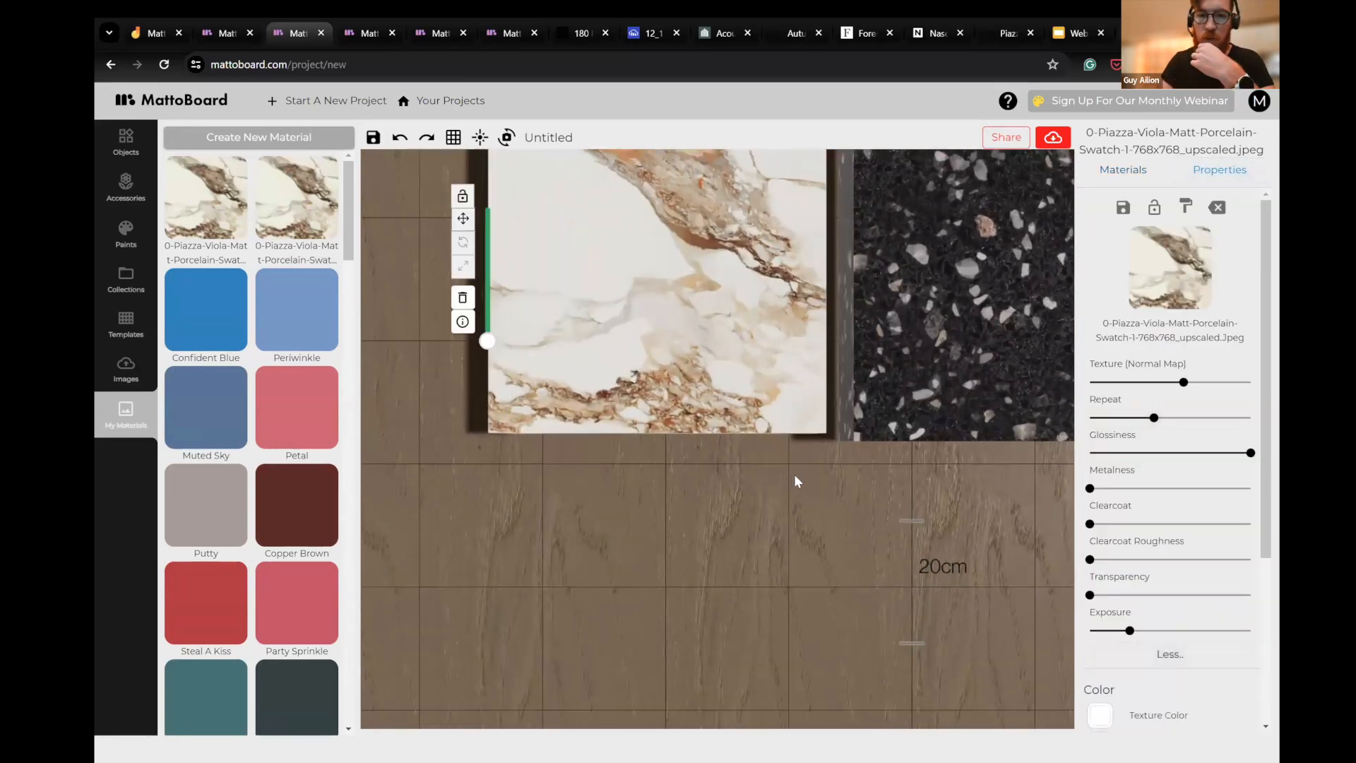
{"action": "left_click_drag", "start_coordinate": [1205, 453], "coordinate": [1128, 453]}
{"action": "left_click", "coordinate": [728, 483]}
{"action": "scroll", "coordinate": [817, 535], "scroll_direction": "up", "scroll_amount": 5}
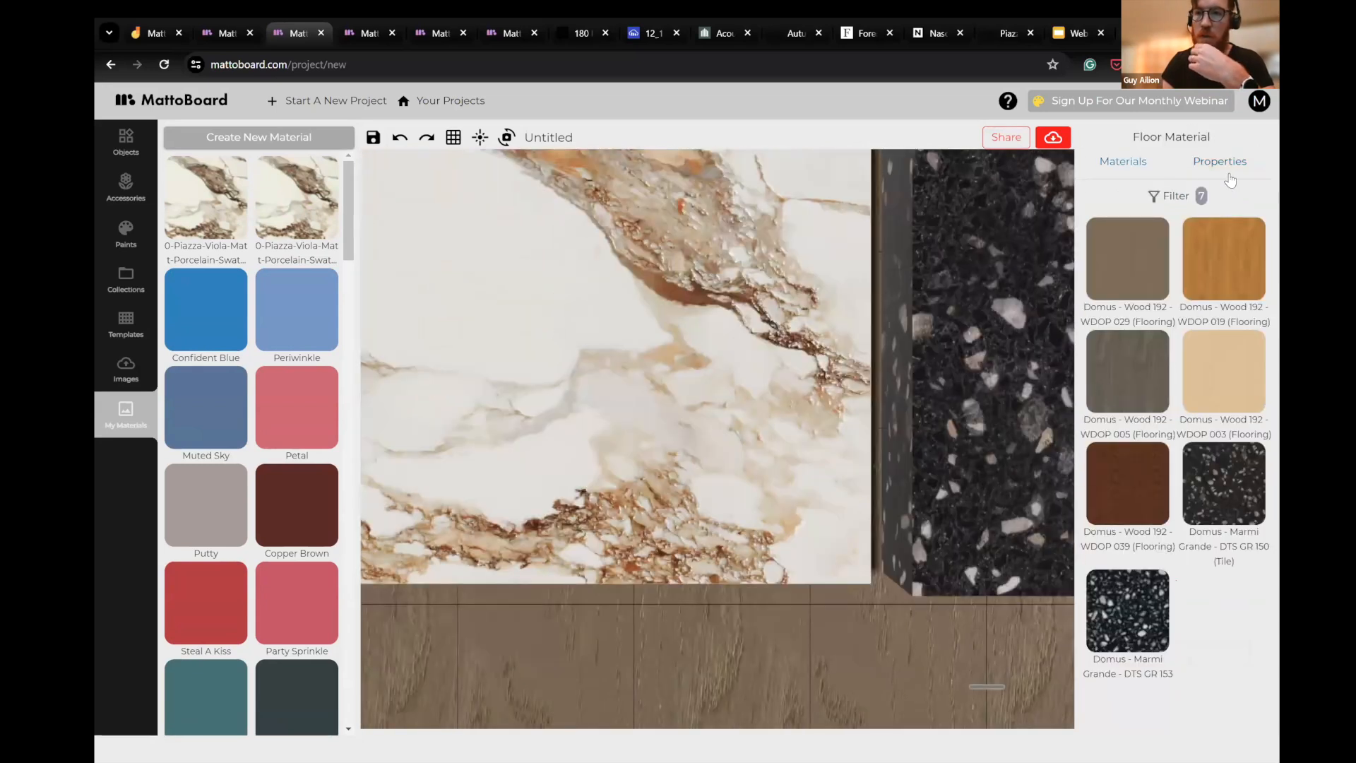
- Set the wood floor's texture strength and glossiness each to about 70% of their range
{"action": "left_click", "coordinate": [1221, 164]}
{"action": "mouse_move", "coordinate": [1199, 374]}
{"action": "left_mouse_down"}
{"action": "mouse_move", "coordinate": [1177, 384]}
{"action": "mouse_move", "coordinate": [1174, 446]}
{"action": "mouse_move", "coordinate": [1211, 445]}
{"action": "mouse_move", "coordinate": [1179, 375]}
{"action": "mouse_move", "coordinate": [1134, 380]}
{"action": "mouse_move", "coordinate": [1202, 375]}
{"action": "left_mouse_up"}
{"action": "left_click", "coordinate": [1177, 433]}
{"action": "mouse_move", "coordinate": [1212, 445]}
{"action": "left_mouse_down"}
{"action": "mouse_move", "coordinate": [1108, 446]}
{"action": "mouse_move", "coordinate": [1201, 446]}
{"action": "left_mouse_up"}
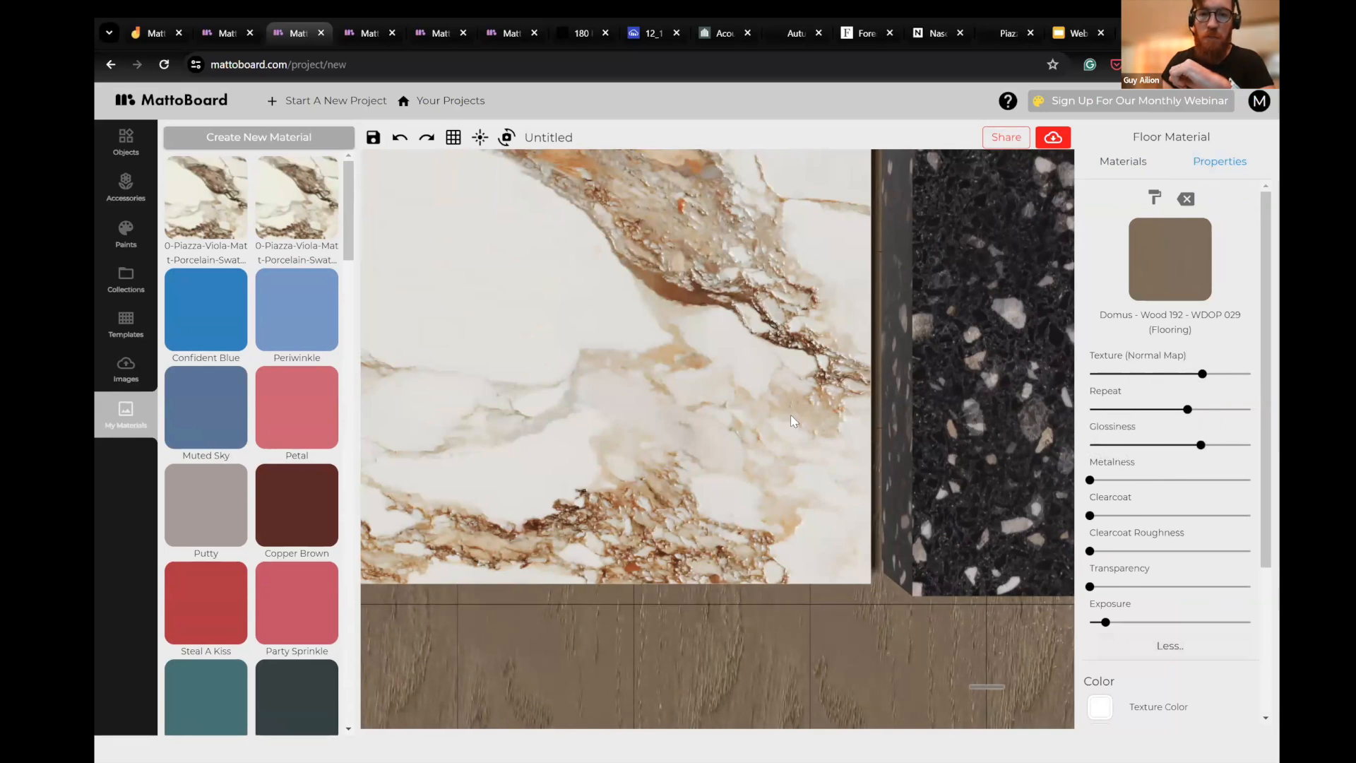
- Try the Bevelled Edge 70x70 shape on the Piazza Viola sample, and settle on Hard Edge Square Thin 200x200
{"action": "scroll", "coordinate": [794, 421], "scroll_direction": "down", "scroll_amount": 3}
{"action": "left_click", "coordinate": [778, 425]}
{"action": "scroll", "coordinate": [795, 518], "scroll_direction": "down", "scroll_amount": 3}
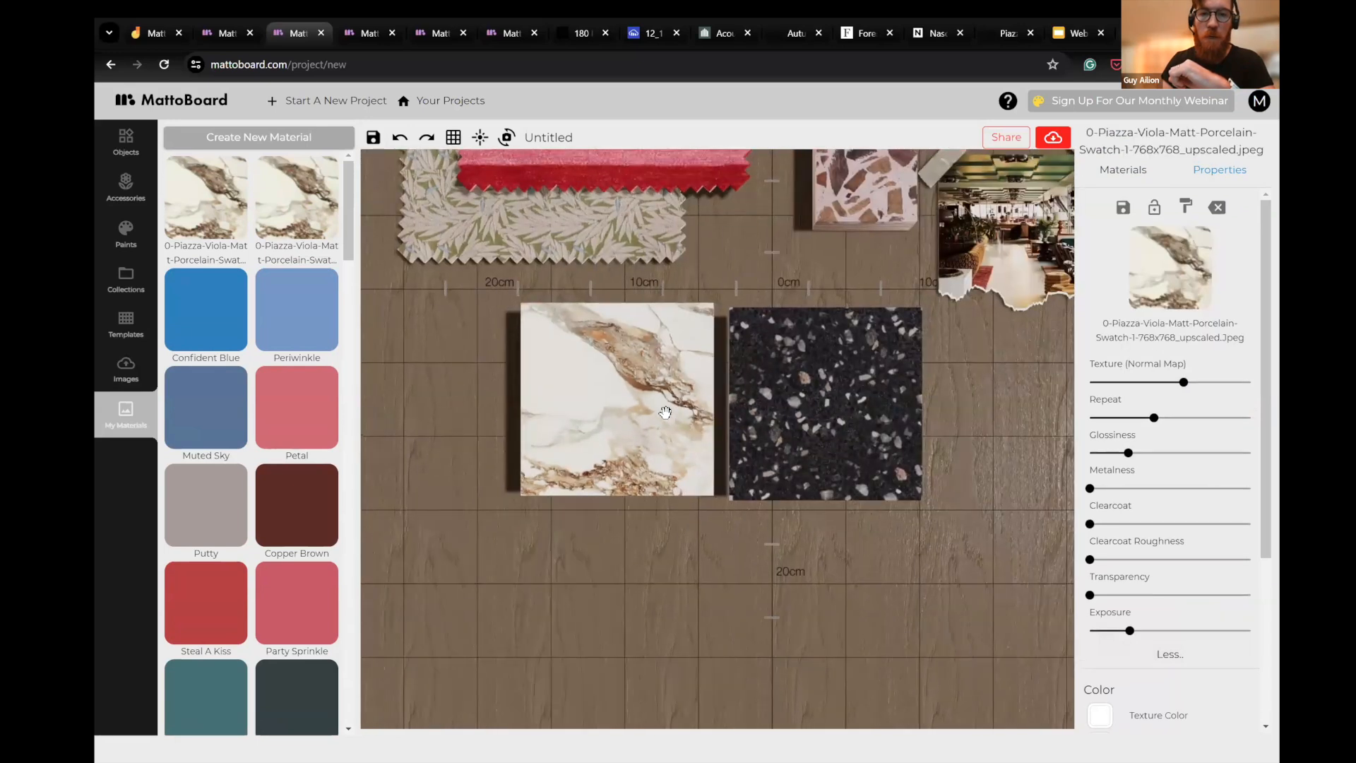
{"action": "scroll", "coordinate": [665, 412], "scroll_direction": "down", "scroll_amount": 2}
{"action": "left_click", "coordinate": [558, 462]}
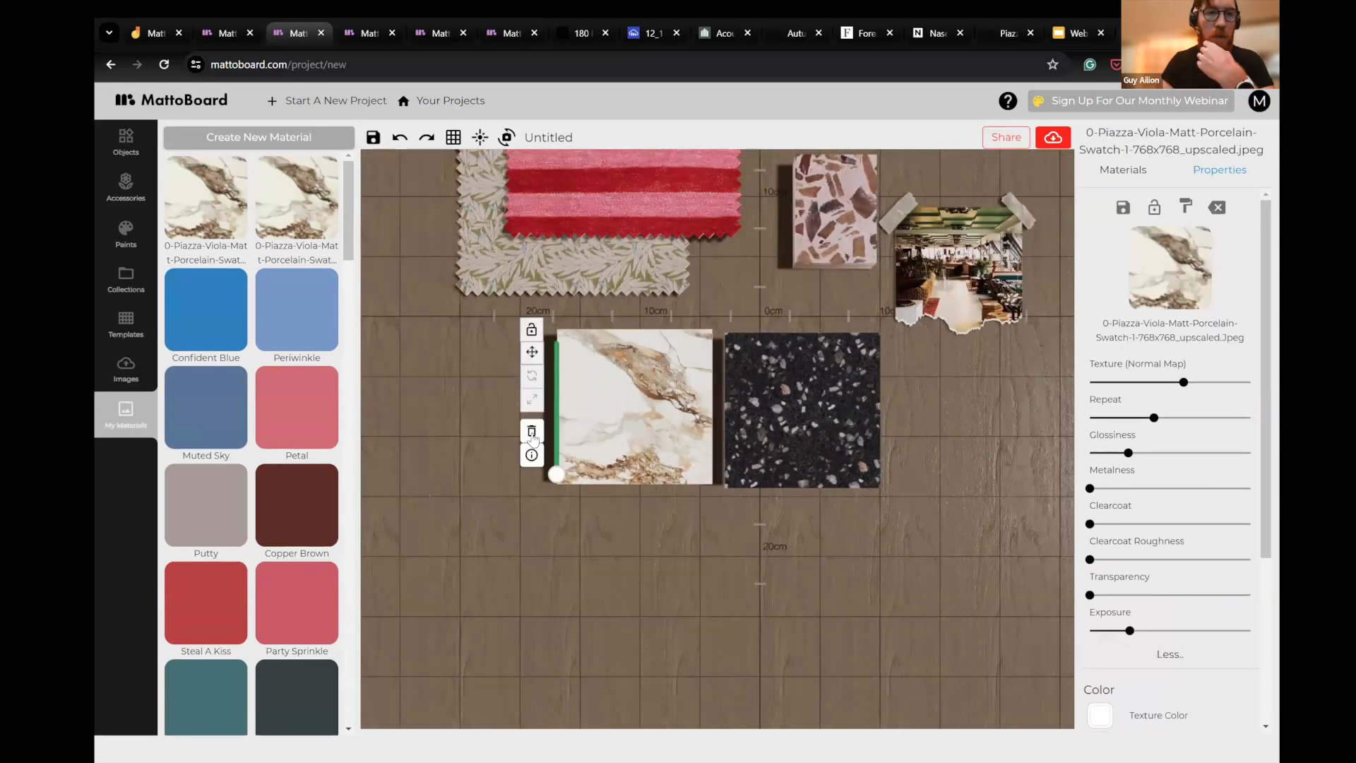
{"action": "left_click", "coordinate": [139, 144]}
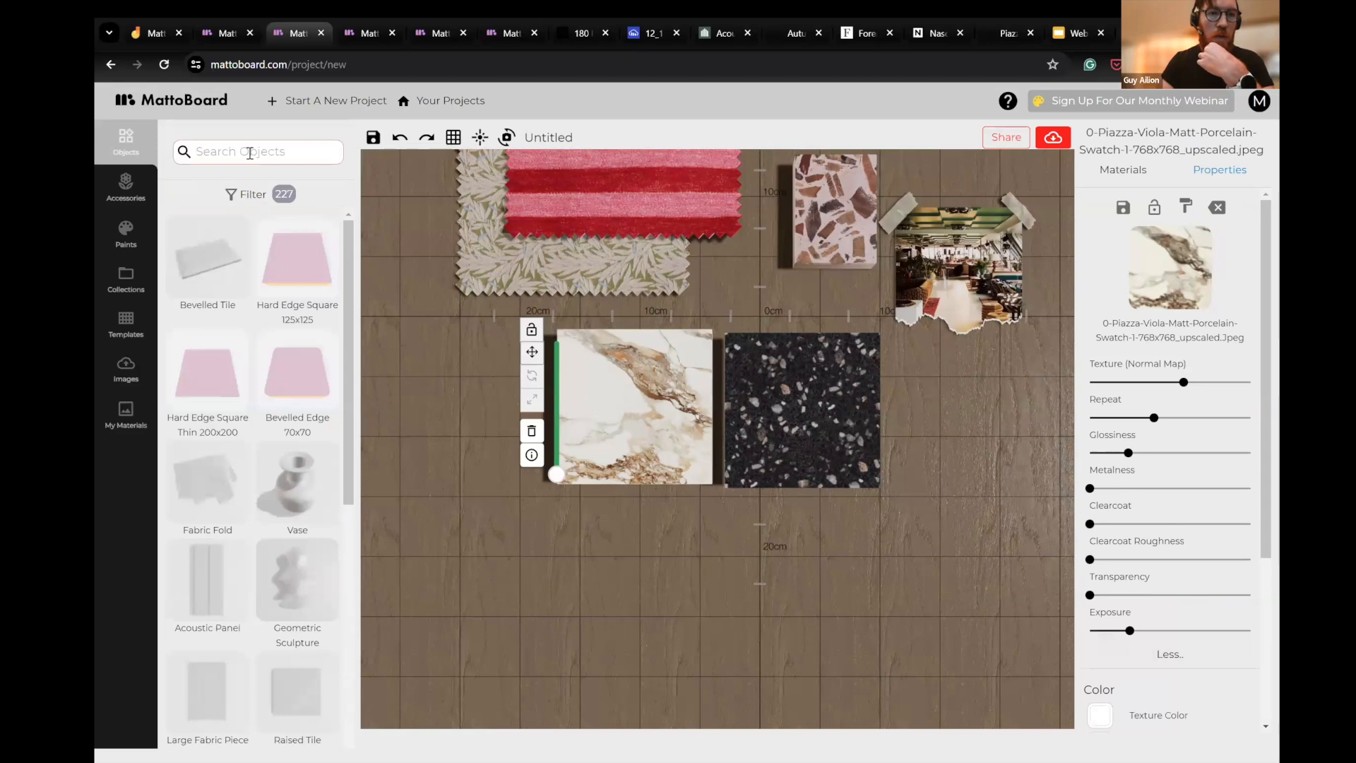
{"action": "left_click", "coordinate": [247, 194]}
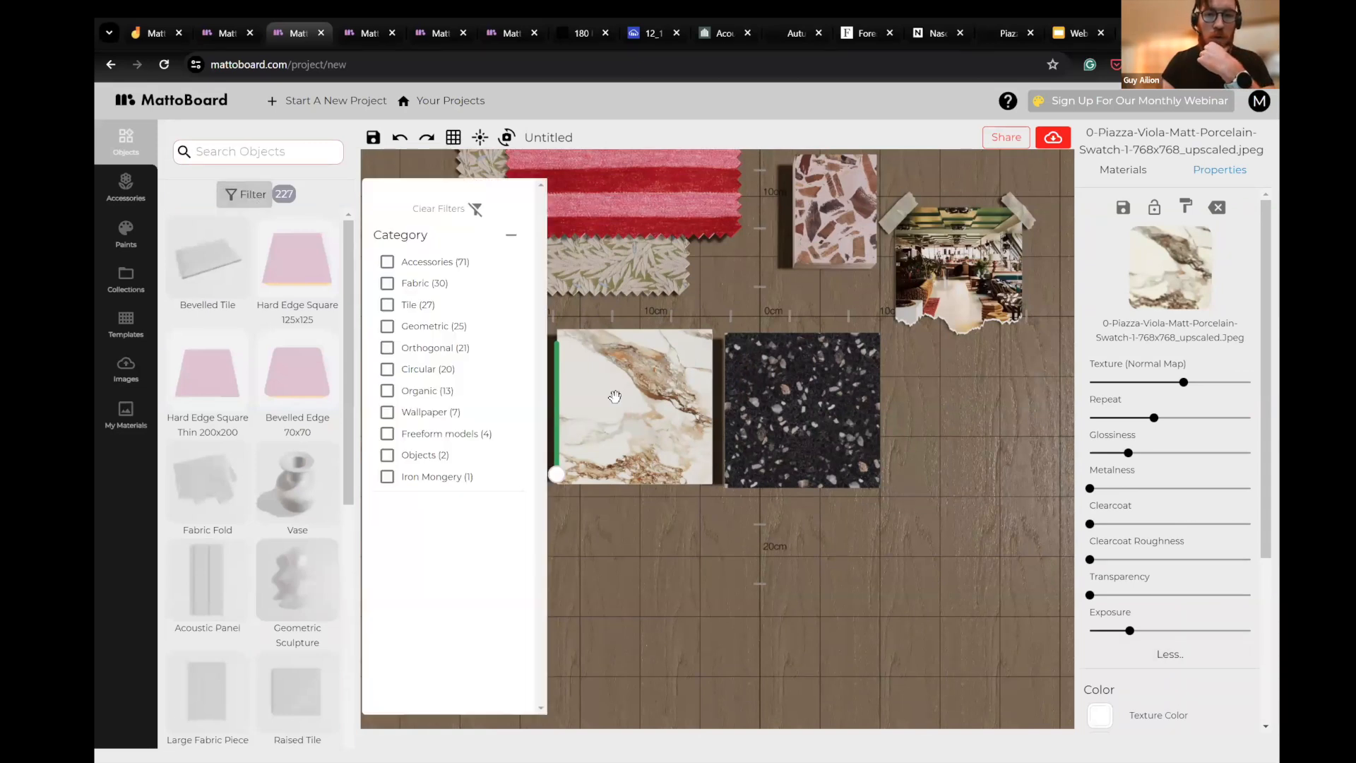
{"action": "left_click", "coordinate": [577, 394]}
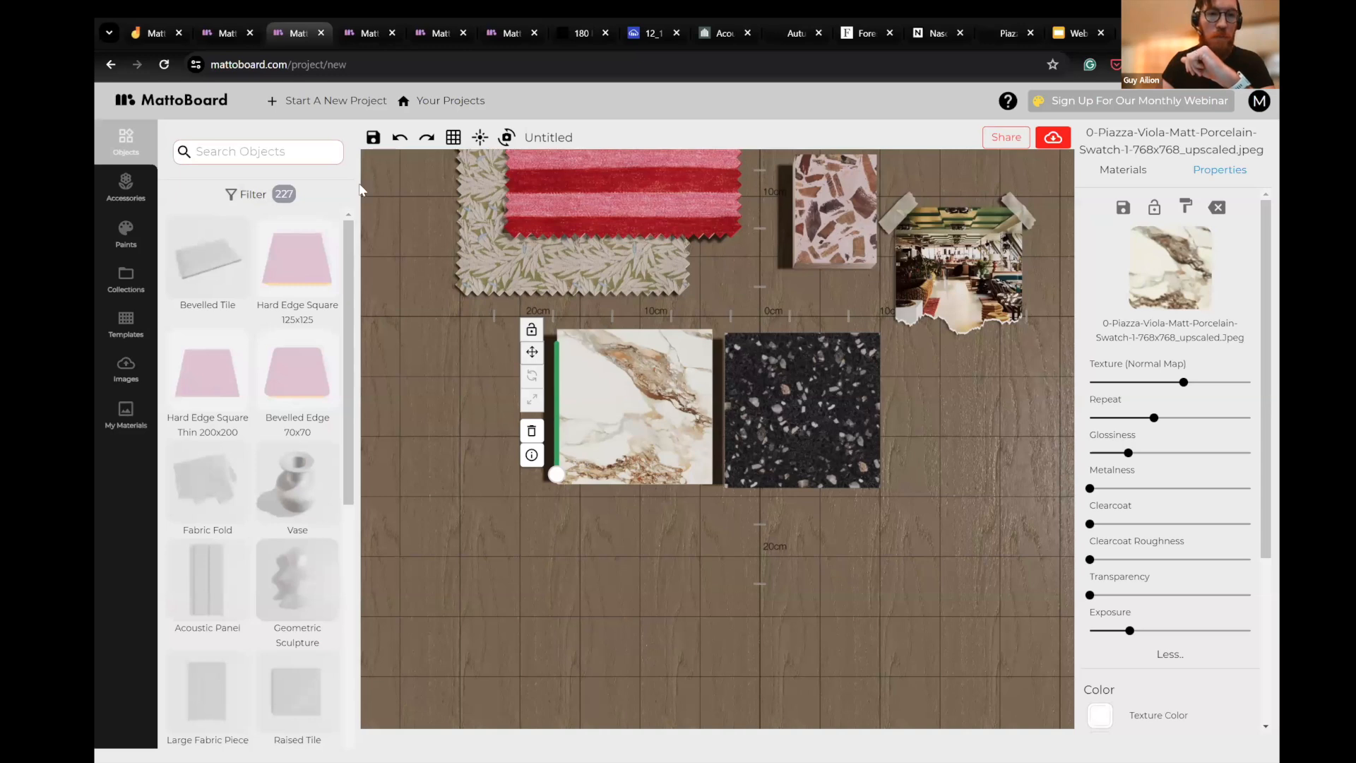
{"action": "left_click", "coordinate": [299, 404]}
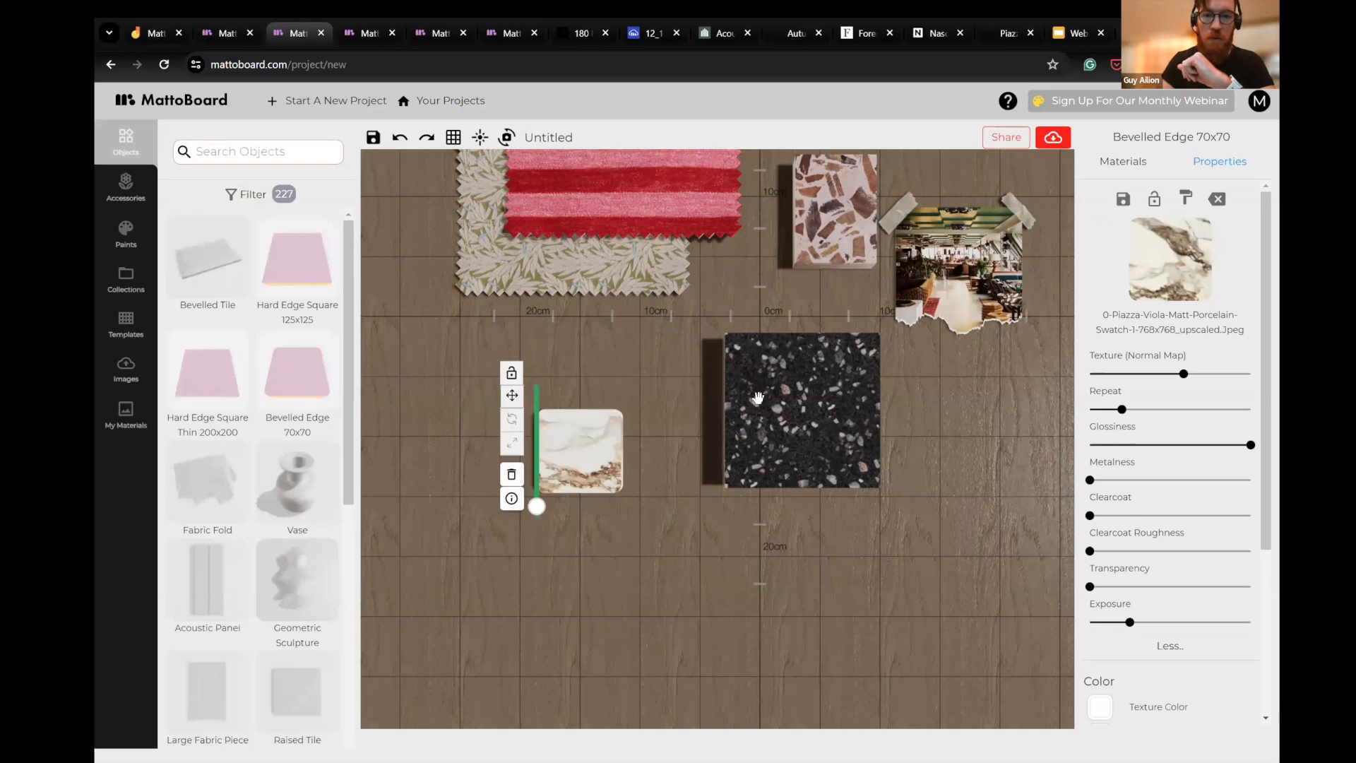
{"action": "key", "text": "ctrl+z"}
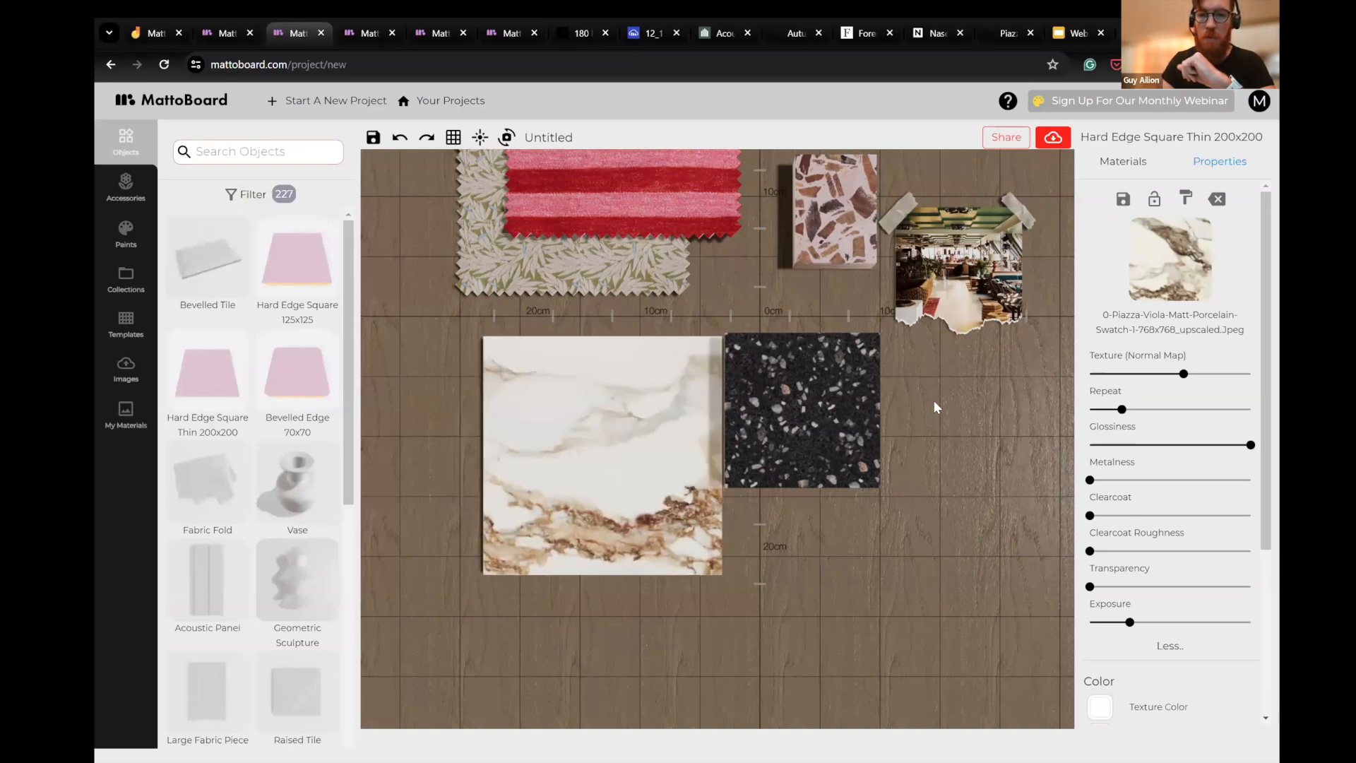
{"action": "left_click", "coordinate": [991, 483]}
{"action": "scroll", "coordinate": [993, 489], "scroll_direction": "down", "scroll_amount": 3}
{"action": "left_click_drag", "start_coordinate": [935, 345], "coordinate": [990, 353]}
{"action": "left_click", "coordinate": [850, 433]}
{"action": "left_click_drag", "start_coordinate": [991, 472], "coordinate": [985, 489]}
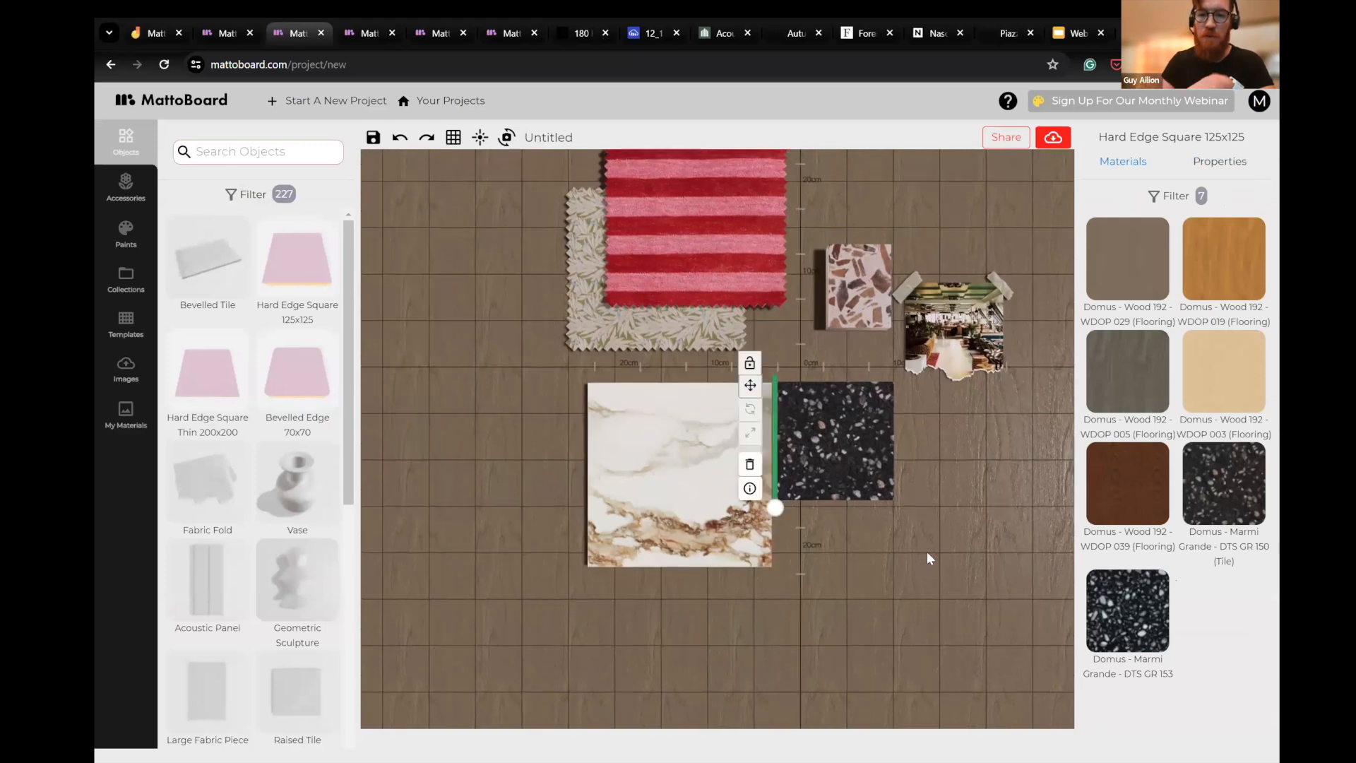
{"action": "left_click", "coordinate": [972, 446]}
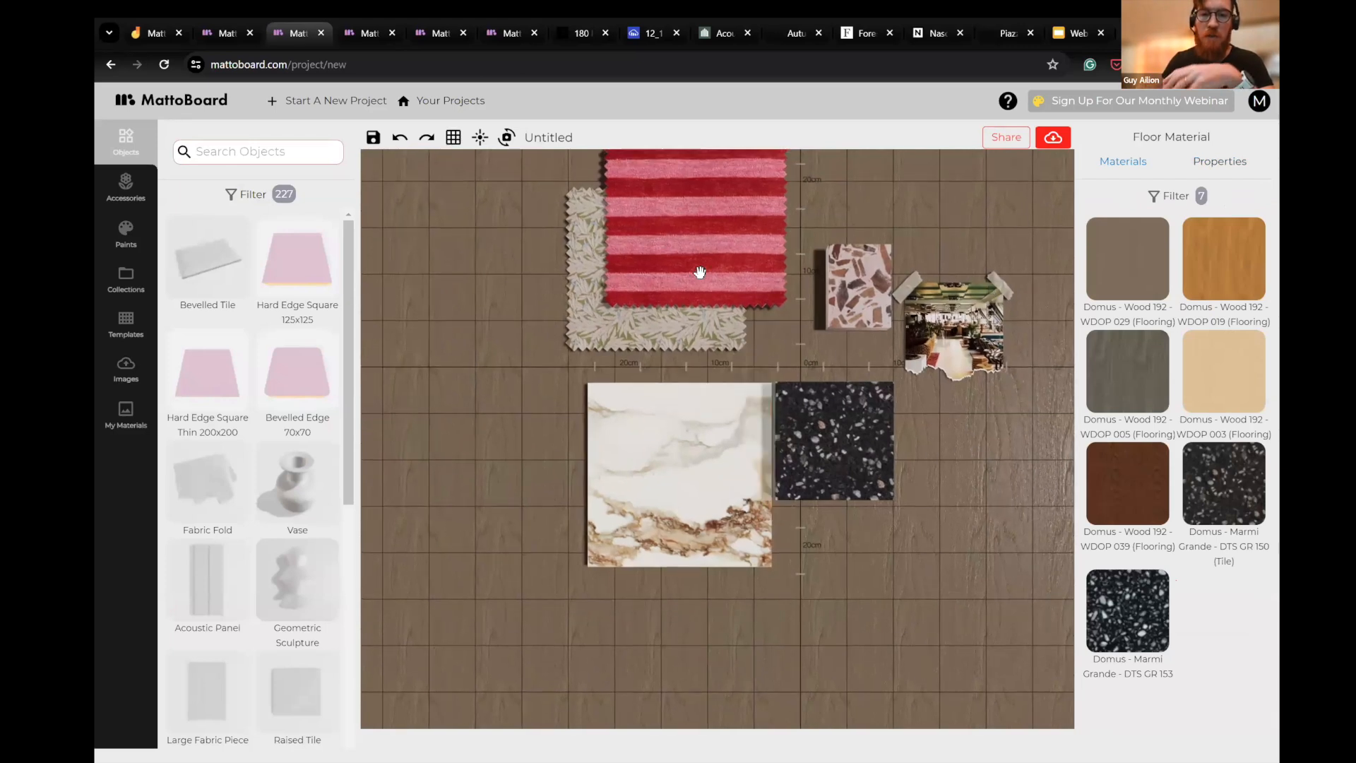
{"action": "left_click", "coordinate": [1166, 196]}
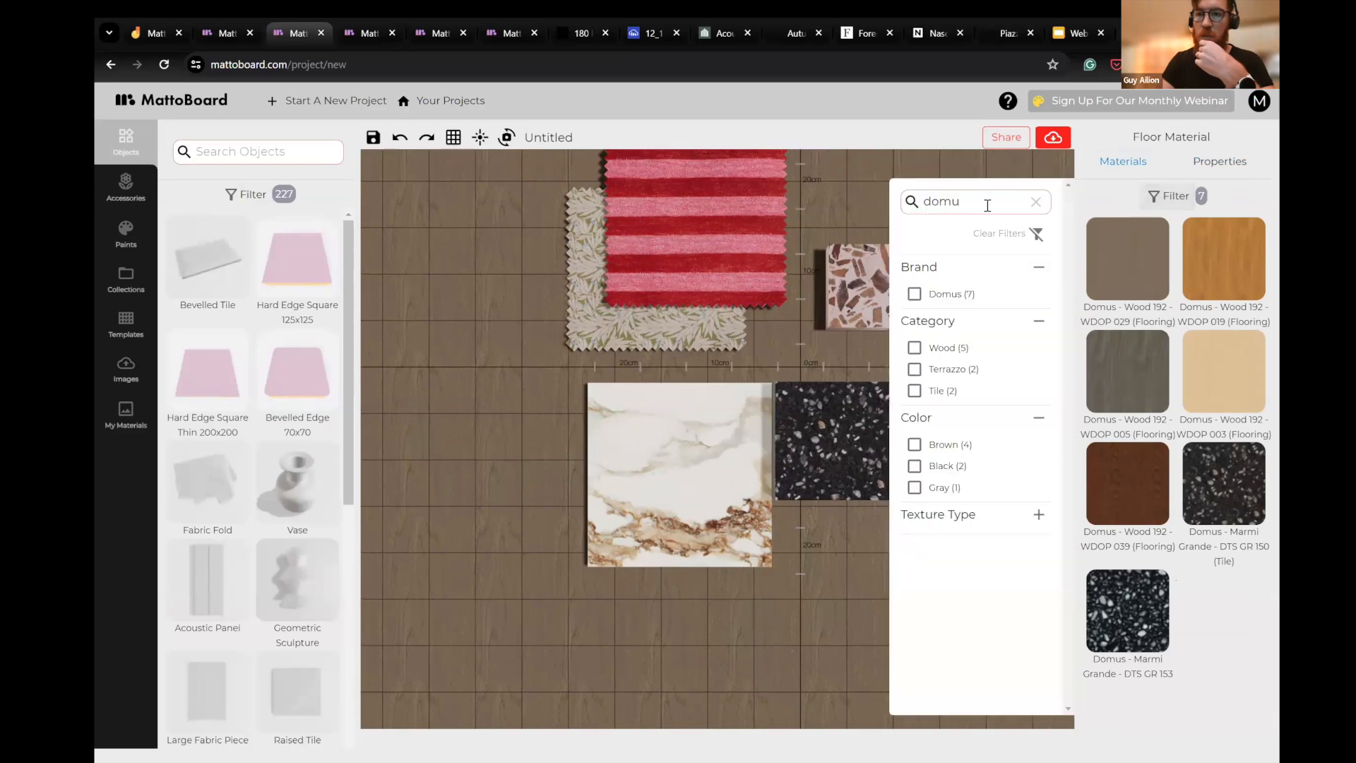
{"action": "left_click_drag", "start_coordinate": [977, 204], "coordinate": [787, 322]}
{"action": "left_click_drag", "start_coordinate": [661, 360], "coordinate": [601, 371]}
{"action": "scroll", "coordinate": [972, 414], "scroll_direction": "up", "scroll_amount": 3}
{"action": "scroll", "coordinate": [820, 381], "scroll_direction": "up", "scroll_amount": 5}
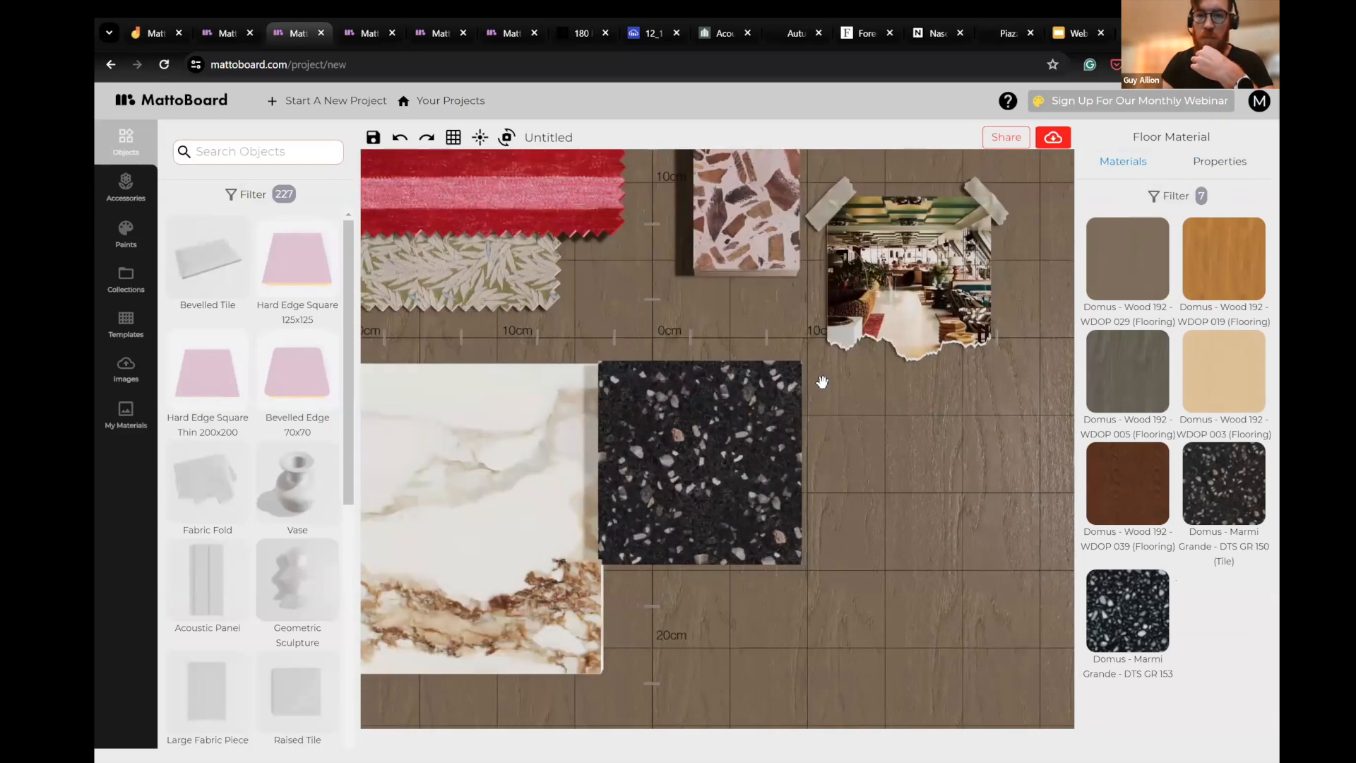
{"action": "scroll", "coordinate": [896, 485], "scroll_direction": "down", "scroll_amount": 5}
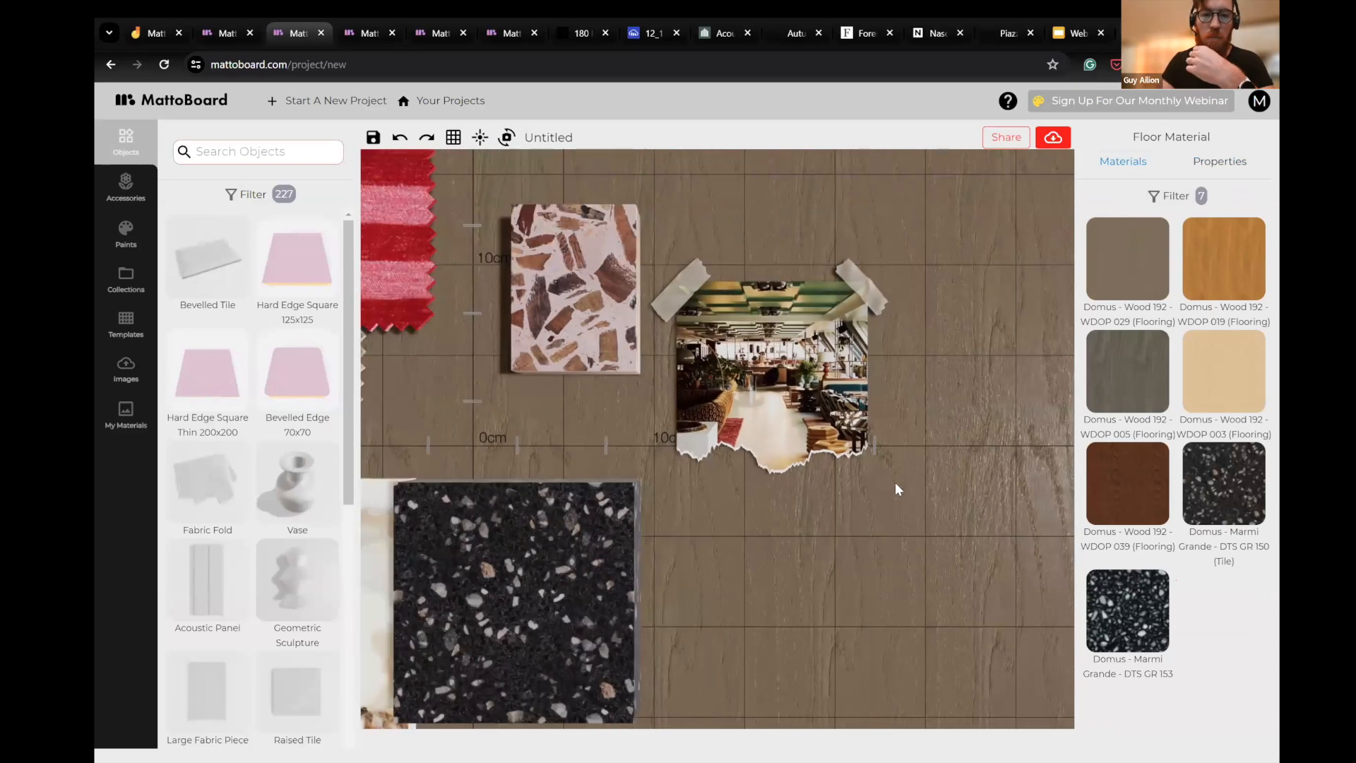
- Search the materials for "ge" and add the Pollack - Art School - Gesso fabric to the board
{"action": "left_click", "coordinate": [1184, 205]}
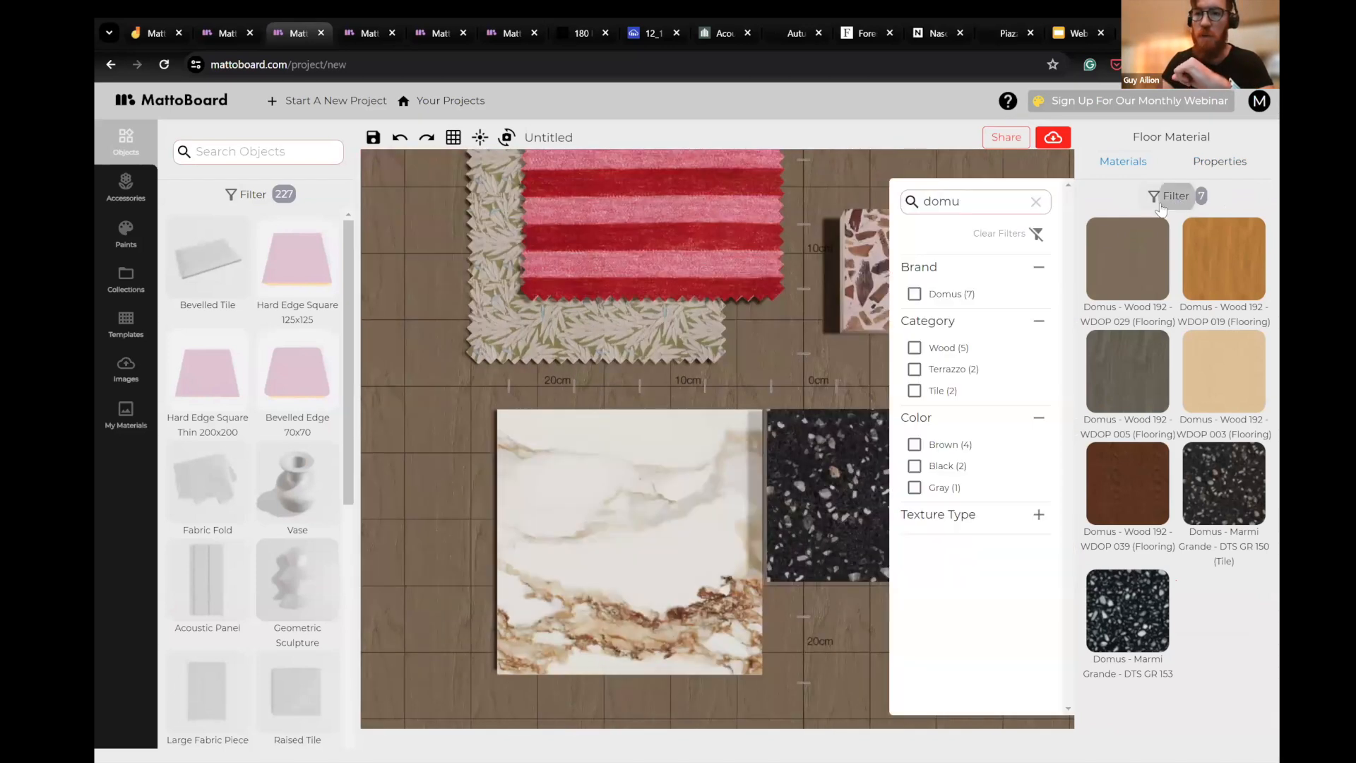
{"action": "left_click_drag", "start_coordinate": [962, 208], "coordinate": [922, 214]}
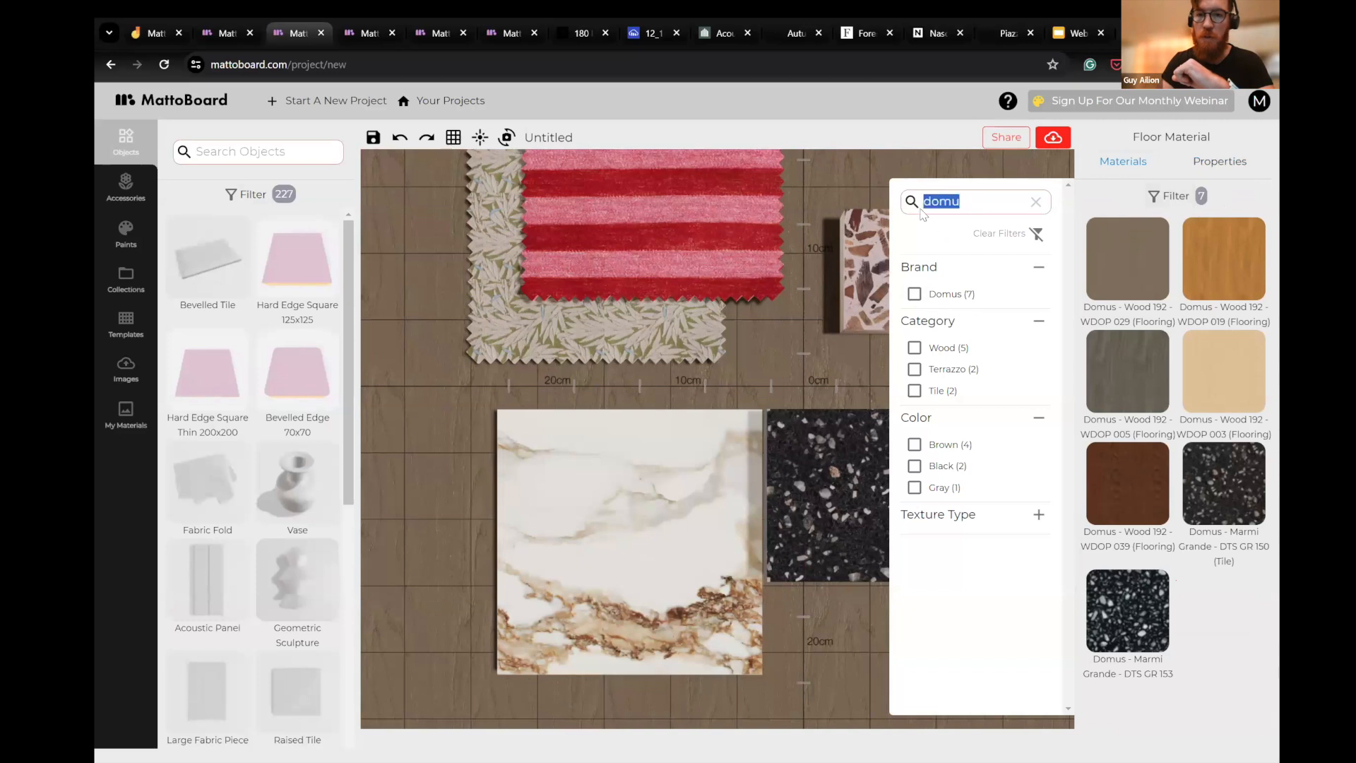
{"action": "key", "text": "BackSpace"}
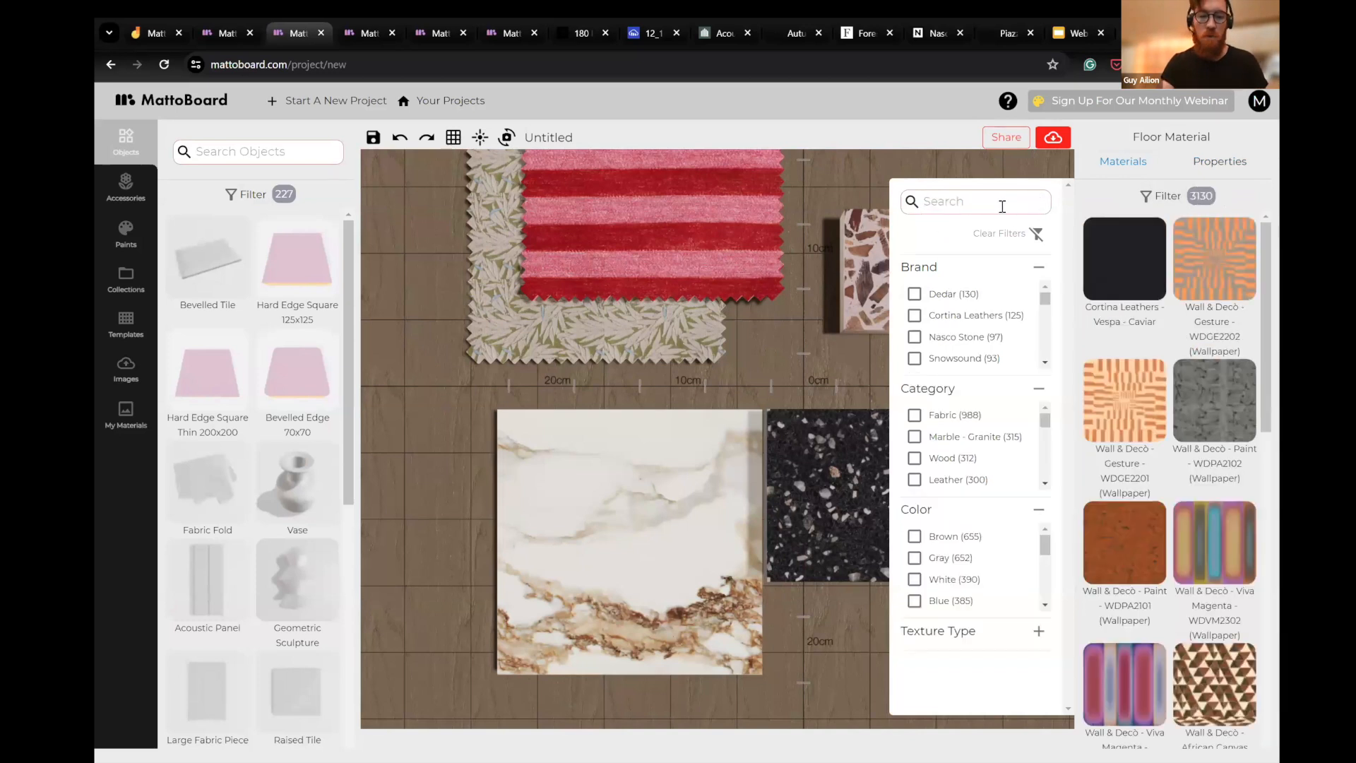
{"action": "type", "text": "ge"}
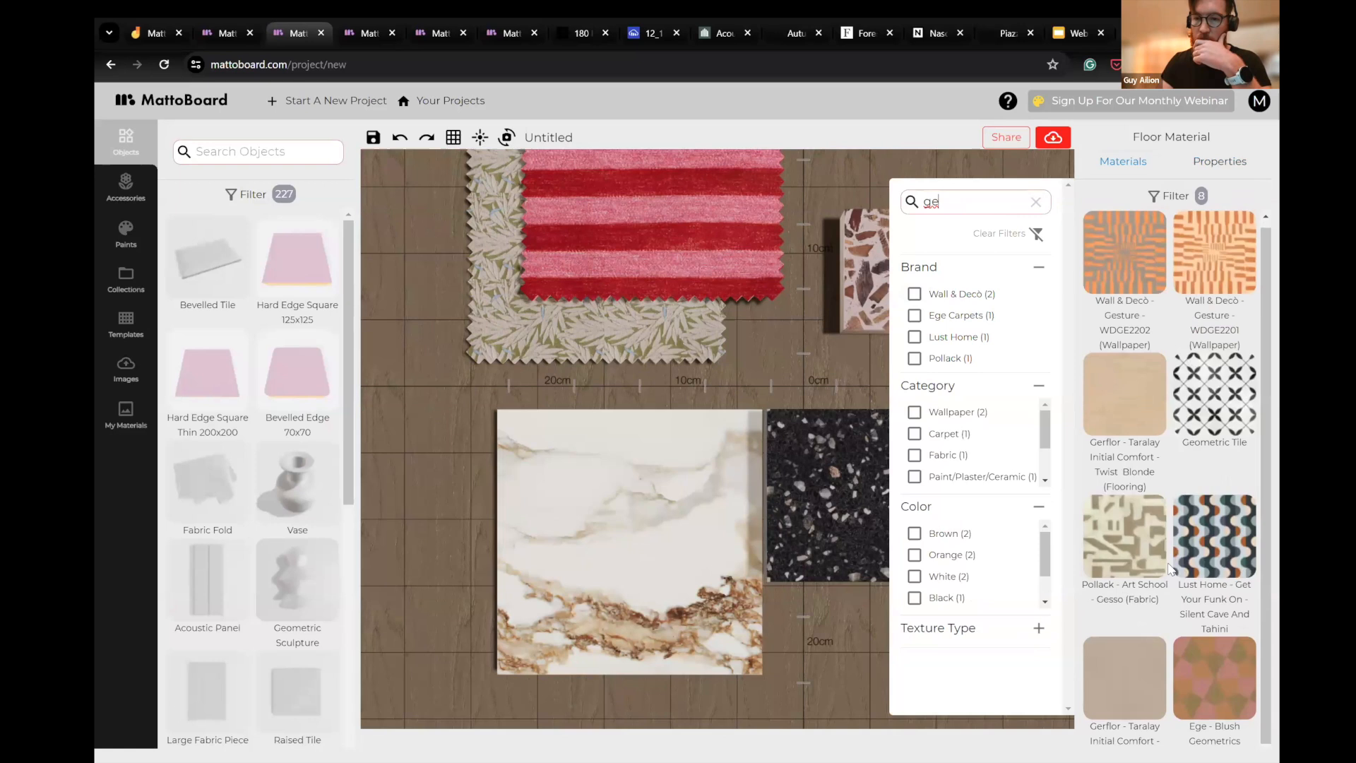
{"action": "scroll", "coordinate": [1132, 551], "scroll_direction": "down", "scroll_amount": 1}
{"action": "left_click", "coordinate": [1135, 531]}
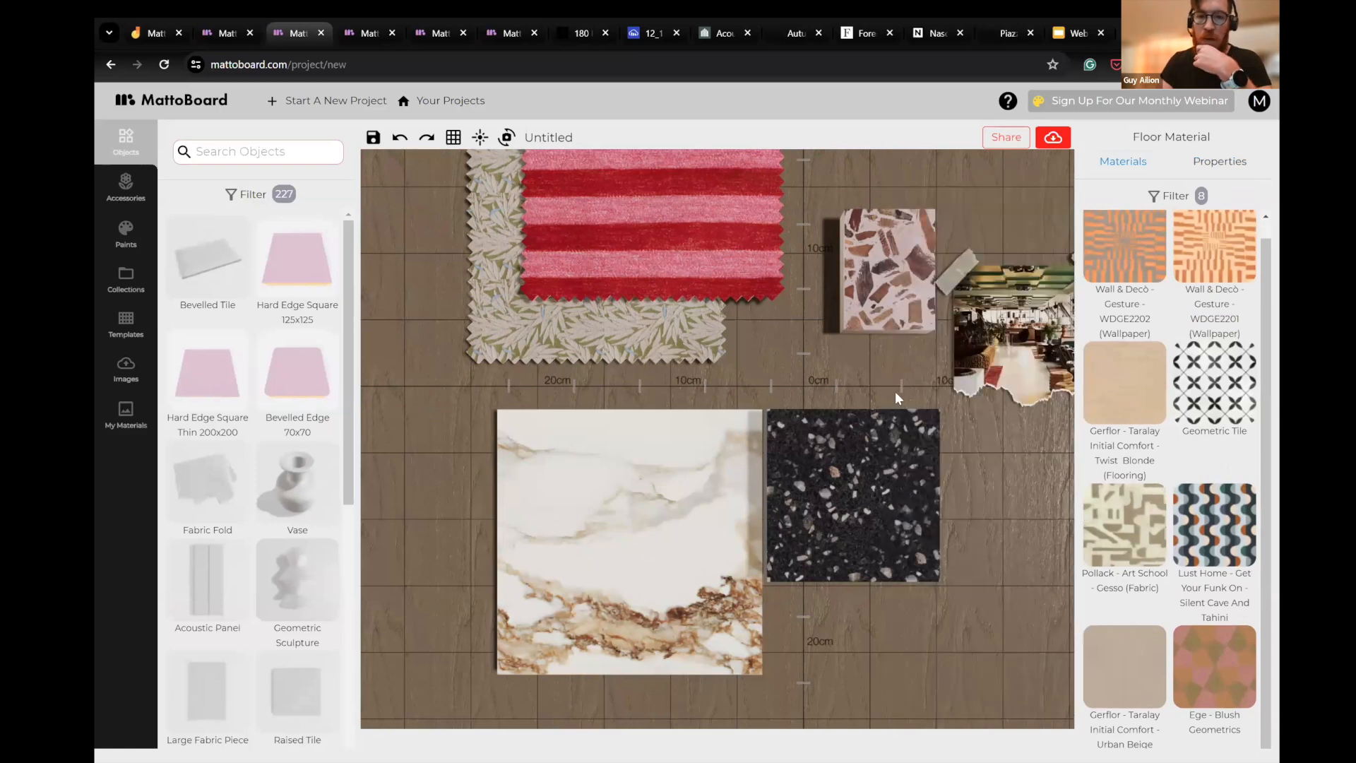
{"action": "scroll", "coordinate": [585, 394], "scroll_direction": "up", "scroll_amount": 2}
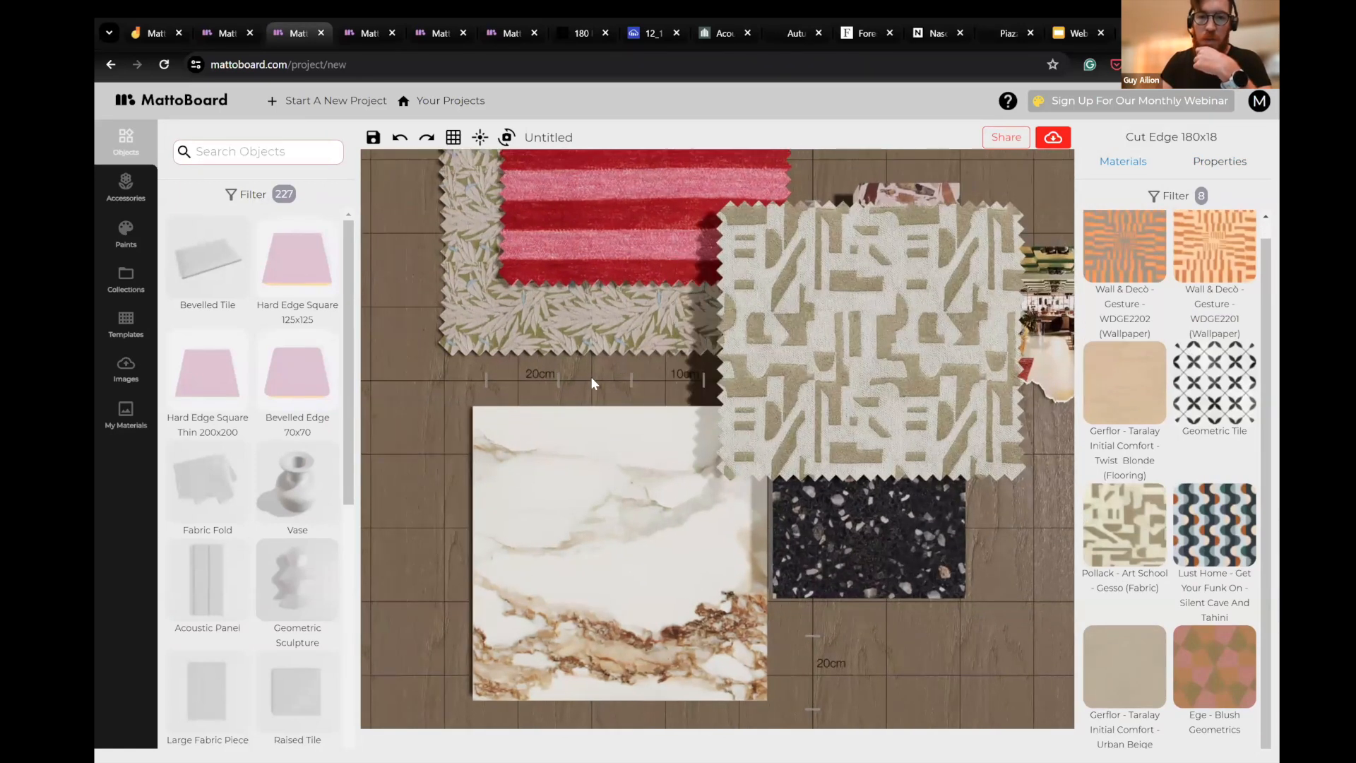
- Sweep the light position across its range and leave it at the maximum to examine the Gesso fabric's weave
{"action": "scroll", "coordinate": [577, 415], "scroll_direction": "up", "scroll_amount": 2}
{"action": "left_click", "coordinate": [479, 137]}
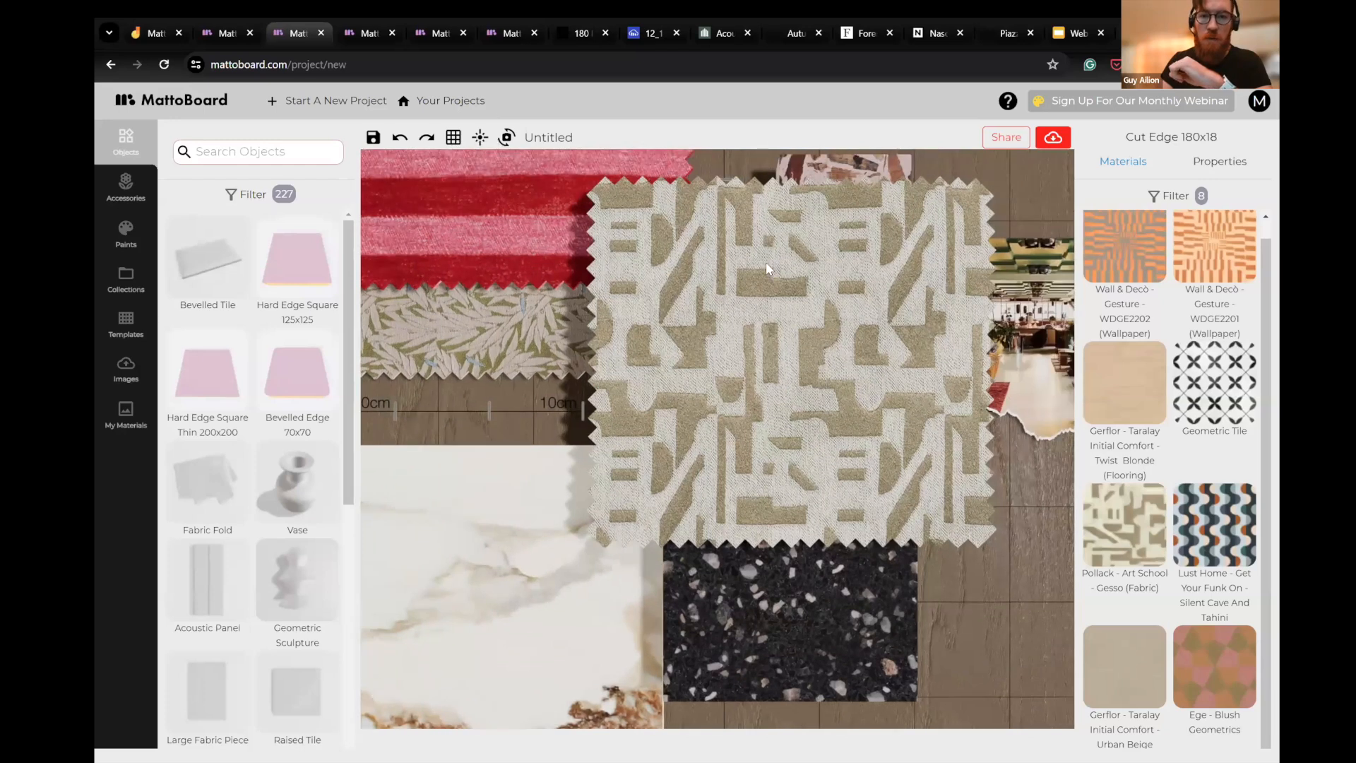
{"action": "scroll", "coordinate": [735, 221], "scroll_direction": "up", "scroll_amount": 3}
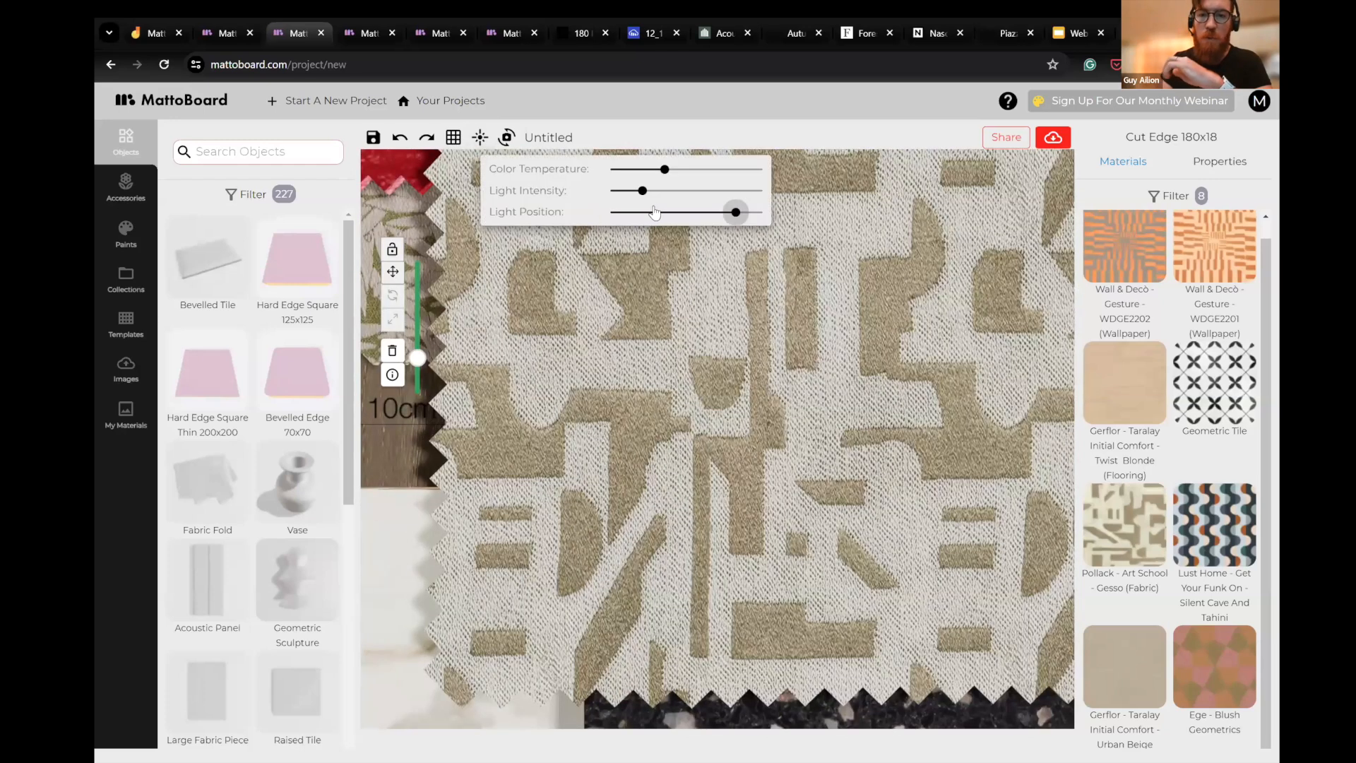
{"action": "left_click_drag", "start_coordinate": [736, 212], "coordinate": [610, 212]}
{"action": "left_click_drag", "start_coordinate": [873, 380], "coordinate": [831, 400]}
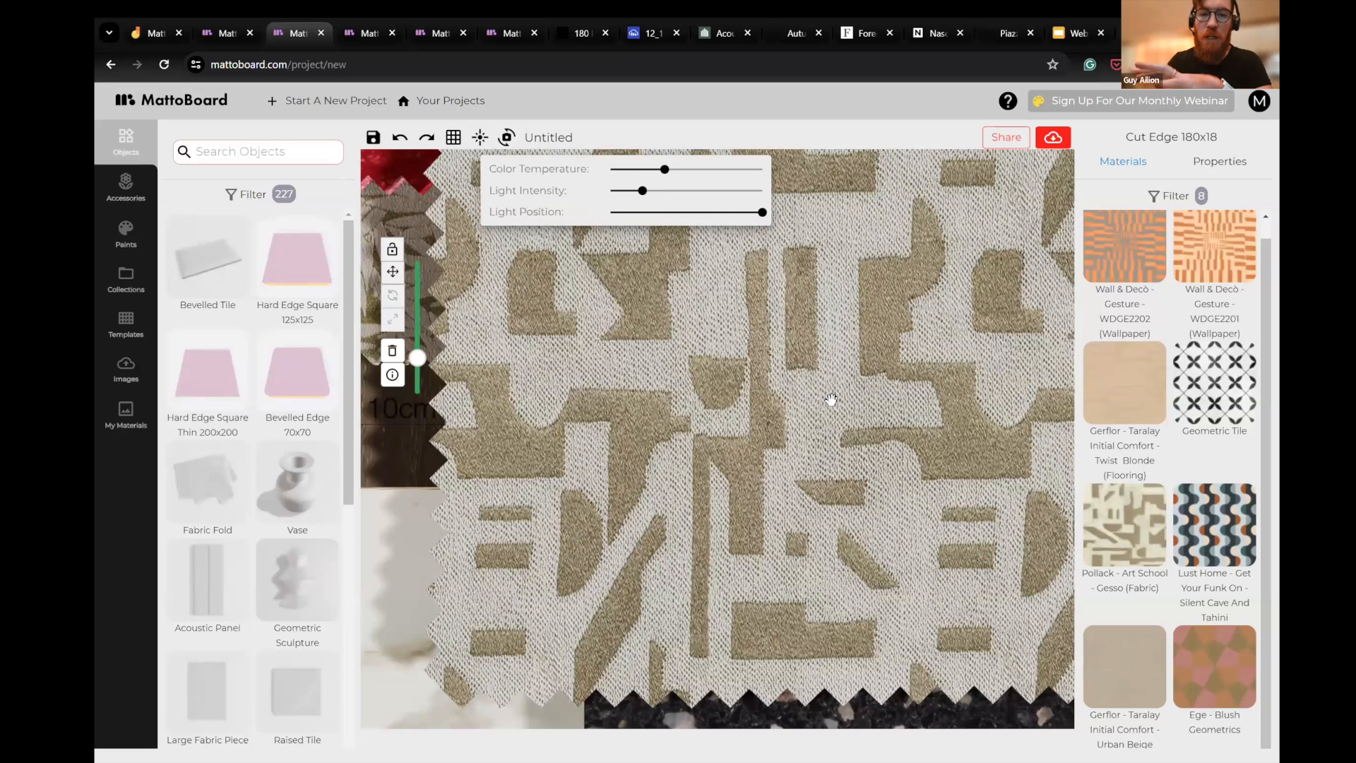
- Move the Gesso fabric sample so it overlaps the upper-right corner of the red striped fabric
{"action": "scroll", "coordinate": [898, 541], "scroll_direction": "down", "scroll_amount": 3}
{"action": "scroll", "coordinate": [917, 505], "scroll_direction": "down", "scroll_amount": 5}
{"action": "left_click_drag", "start_coordinate": [915, 454], "coordinate": [901, 296]}
{"action": "left_click_drag", "start_coordinate": [793, 315], "coordinate": [704, 220]}
{"action": "left_click_drag", "start_coordinate": [883, 236], "coordinate": [976, 616]}
{"action": "left_click_drag", "start_coordinate": [942, 345], "coordinate": [1013, 541]}
{"action": "left_click_drag", "start_coordinate": [952, 337], "coordinate": [947, 356]}
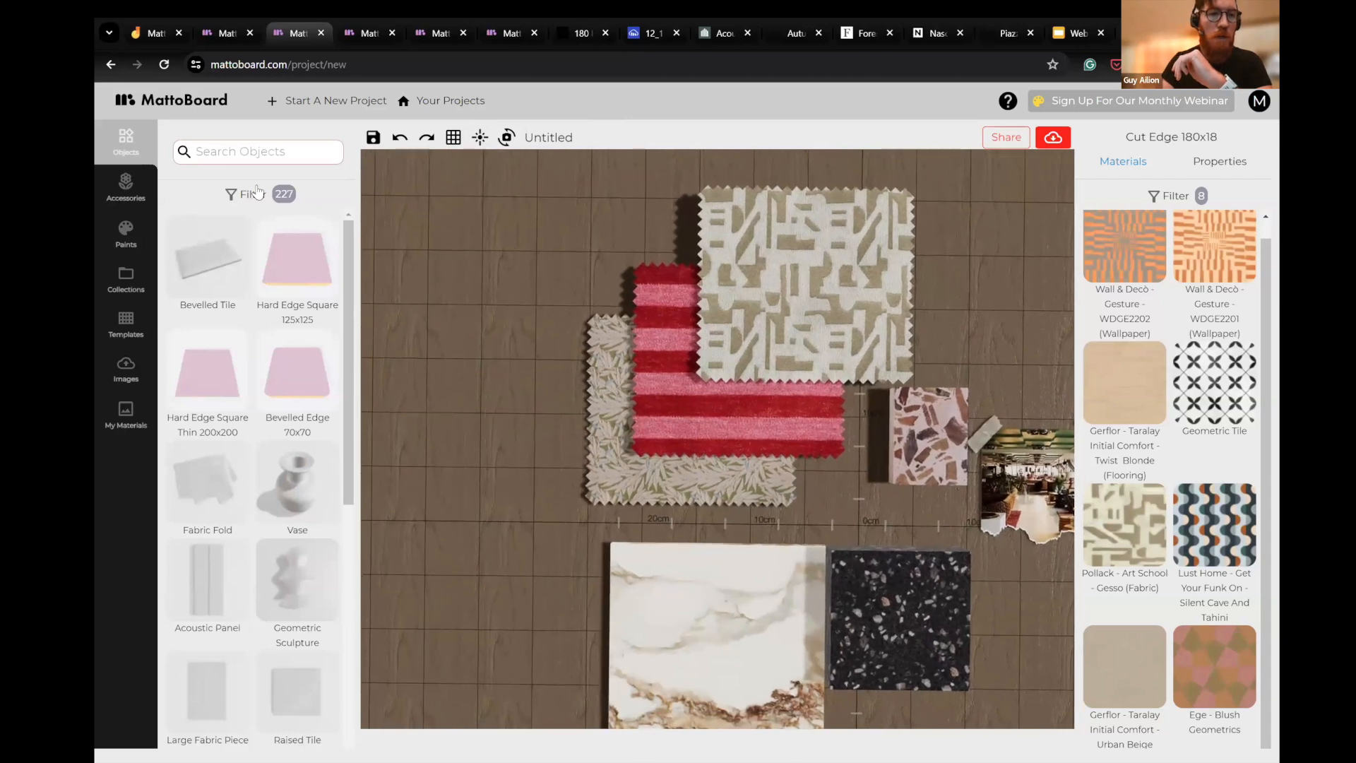
- Lower the Gesso fabric sample so it lies beneath the red striped fabric
{"action": "left_click_drag", "start_coordinate": [875, 313], "coordinate": [1008, 272]}
{"action": "left_click_drag", "start_coordinate": [895, 313], "coordinate": [848, 339]}
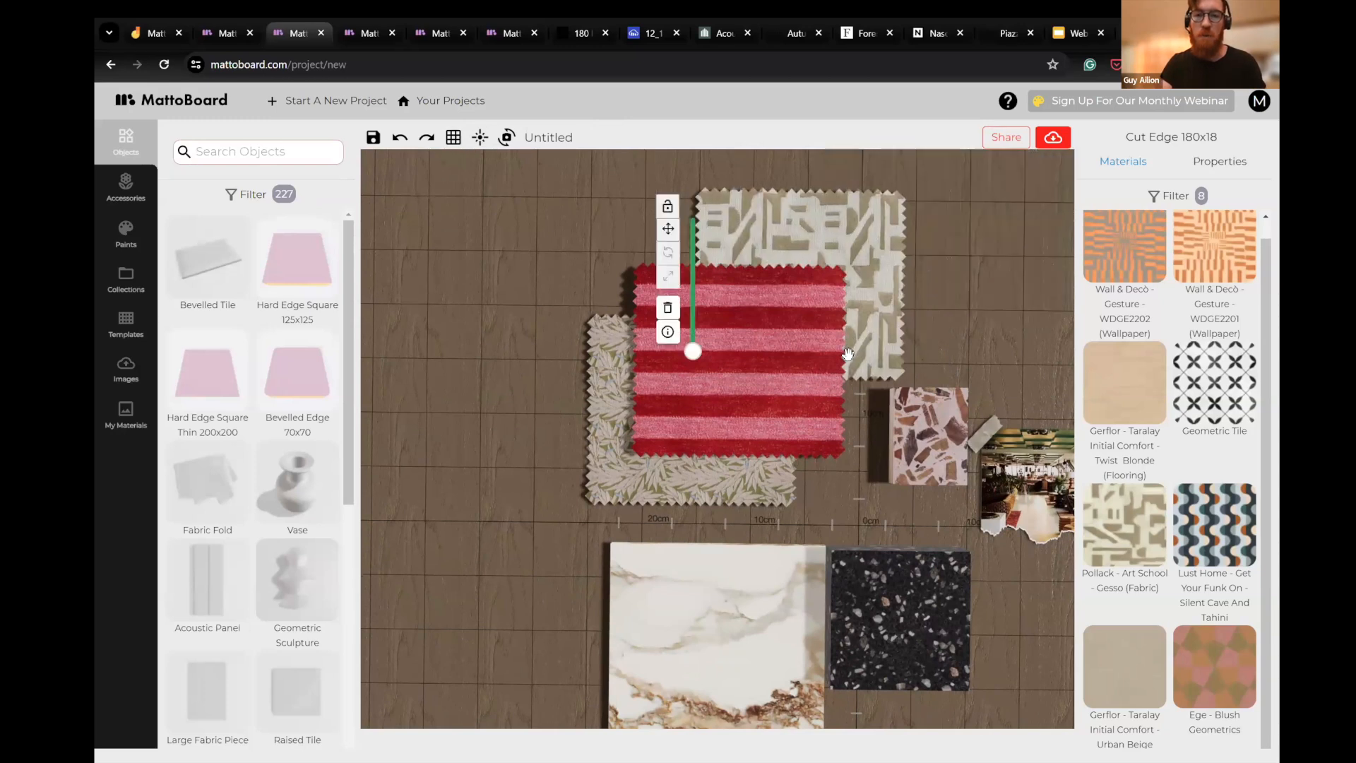
{"action": "left_click_drag", "start_coordinate": [924, 307], "coordinate": [815, 297]}
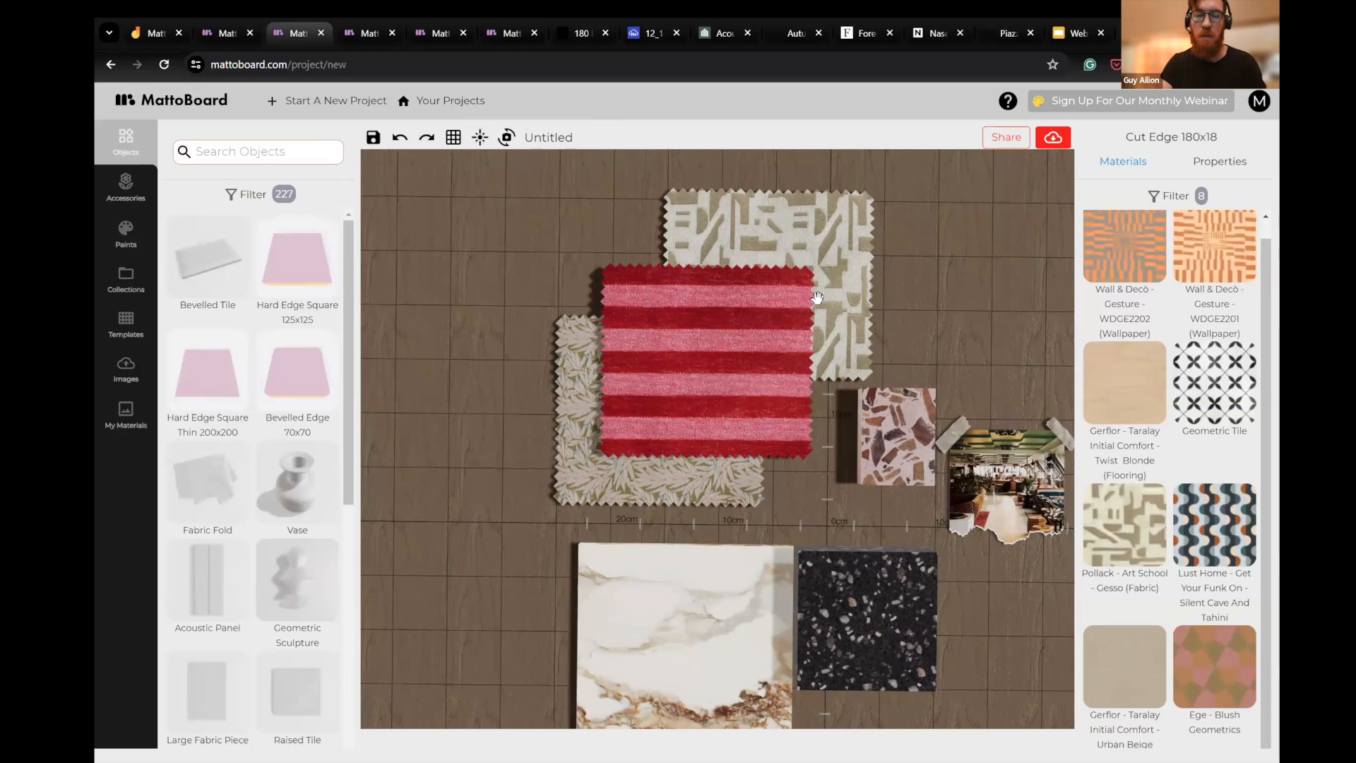
{"action": "scroll", "coordinate": [866, 345], "scroll_direction": "down", "scroll_amount": 3}
- Scale the red striped Jackie Bordeaux fabric down to about 55%, roughly 109 x 99 mm
{"action": "left_click_drag", "start_coordinate": [711, 382], "coordinate": [812, 334]}
{"action": "left_click", "coordinate": [812, 335]}
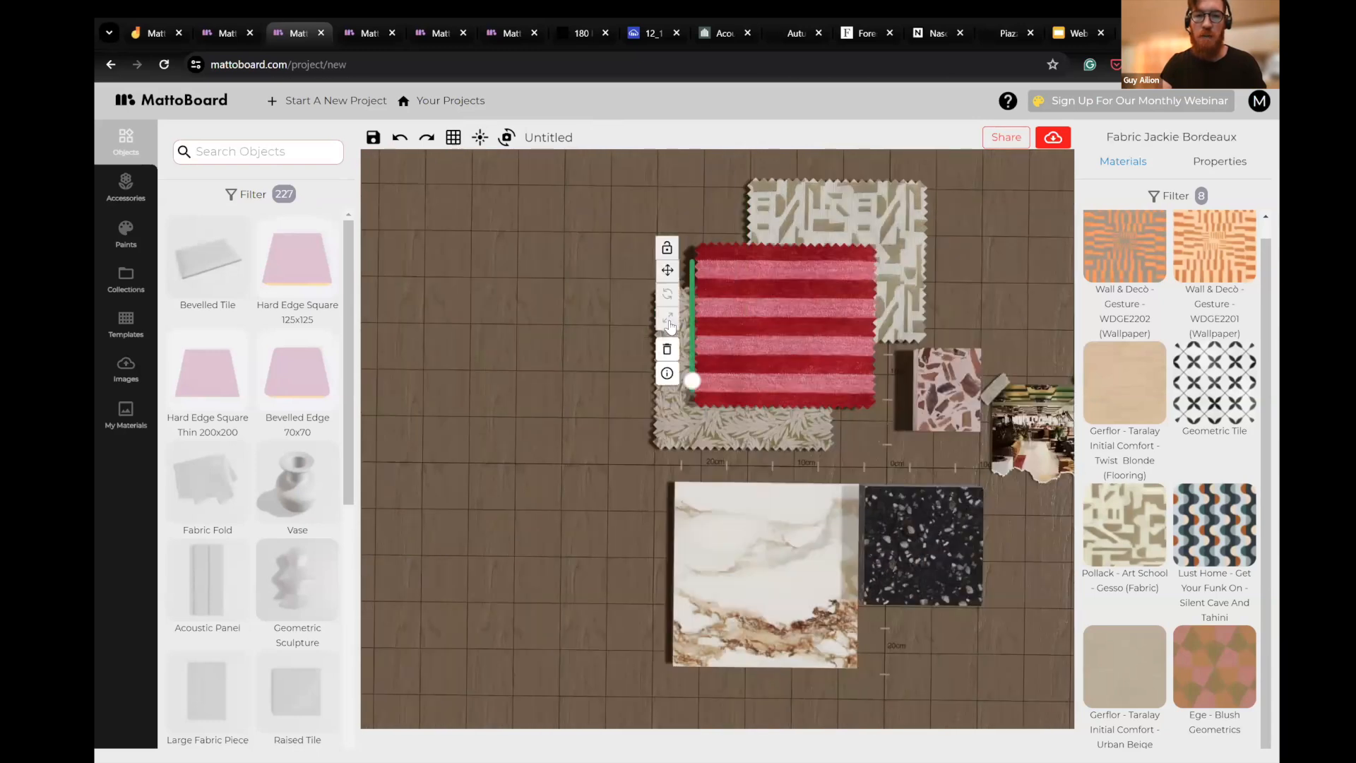
{"action": "left_click", "coordinate": [668, 318]}
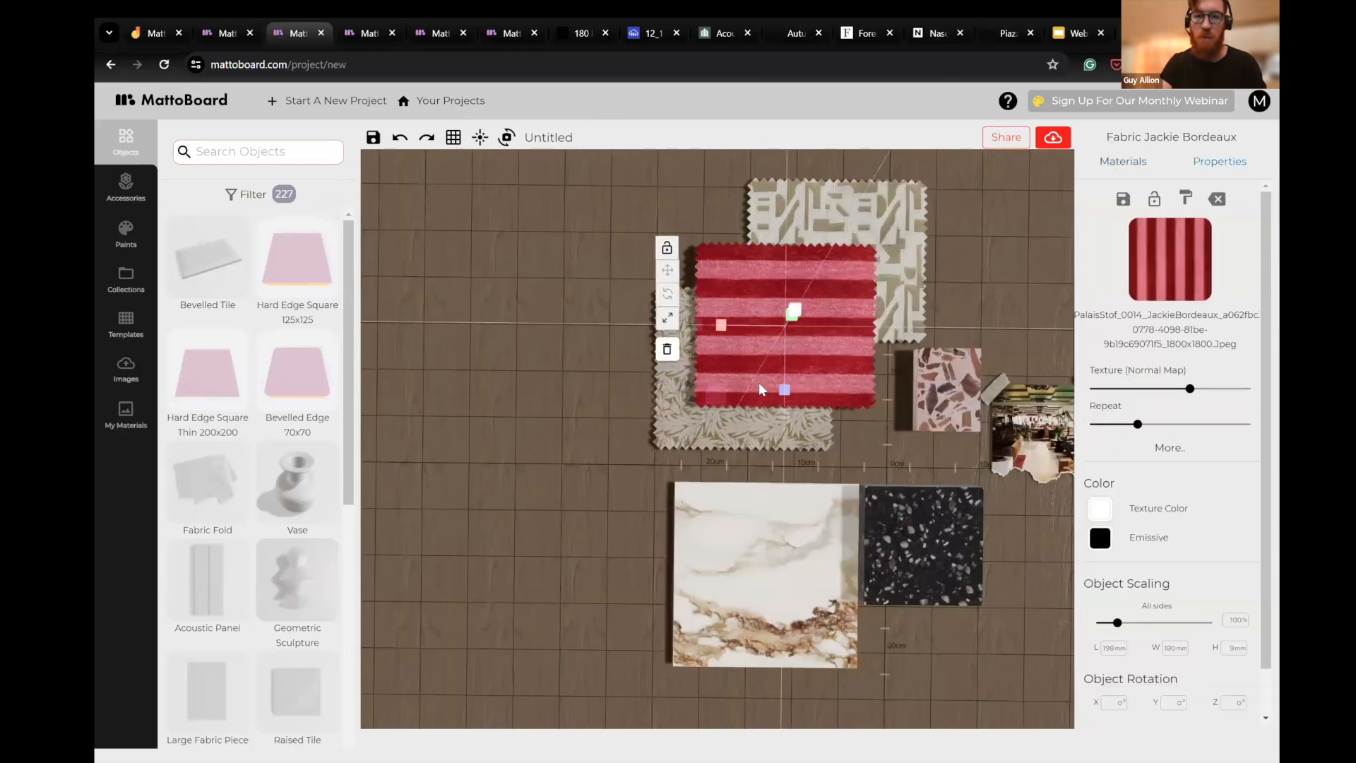
{"action": "left_click_drag", "start_coordinate": [784, 418], "coordinate": [762, 376]}
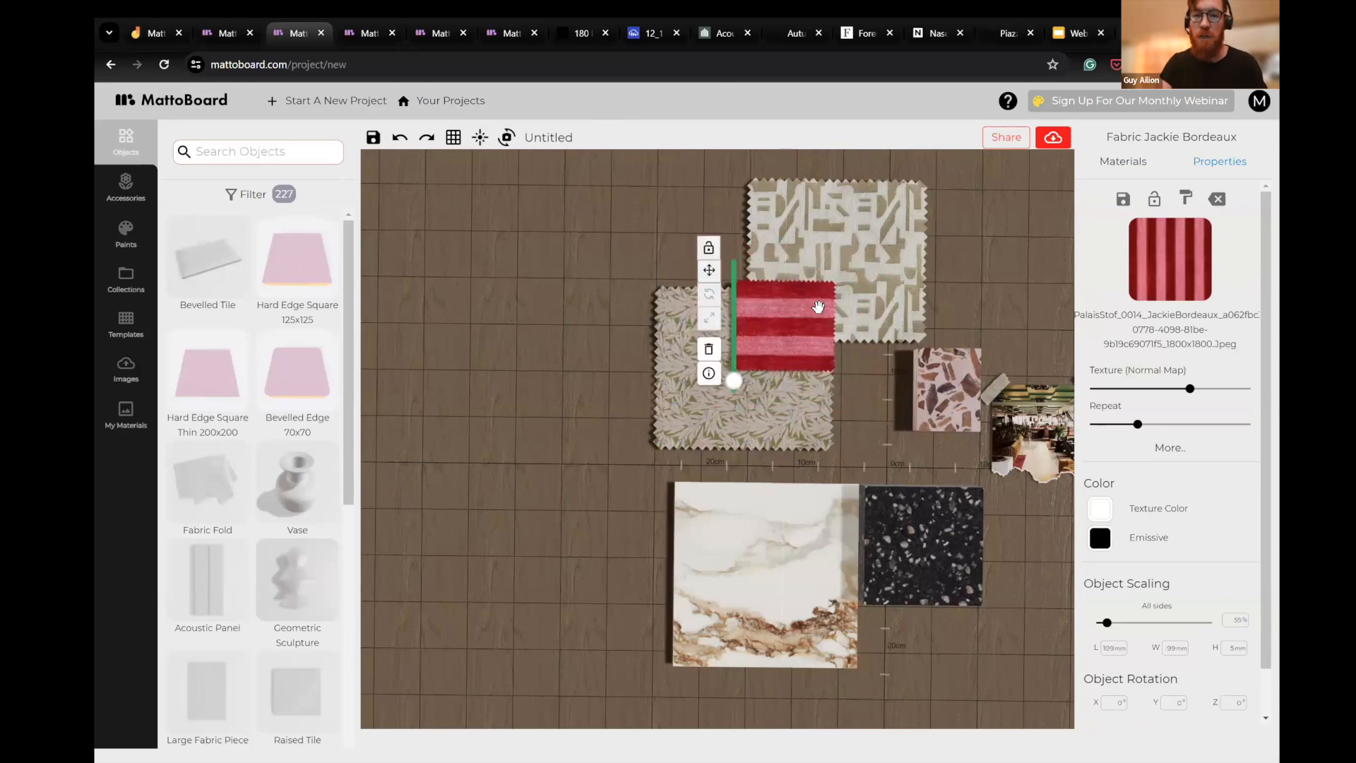
- Shift the Jackie Bordeaux sample slightly up and left, across the overlap of the Yoko Olive and Gesso fabrics
{"action": "left_click_drag", "start_coordinate": [870, 392], "coordinate": [780, 398]}
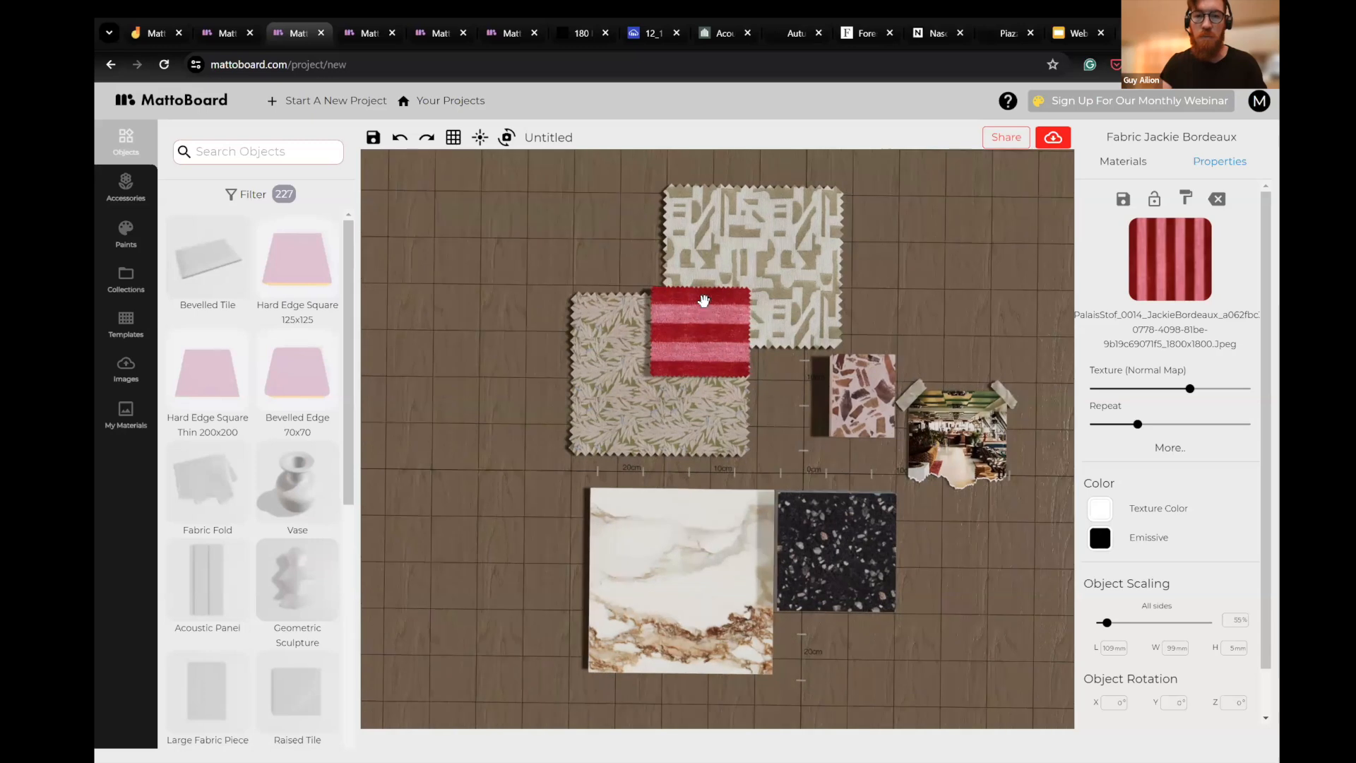
{"action": "left_click", "coordinate": [708, 307]}
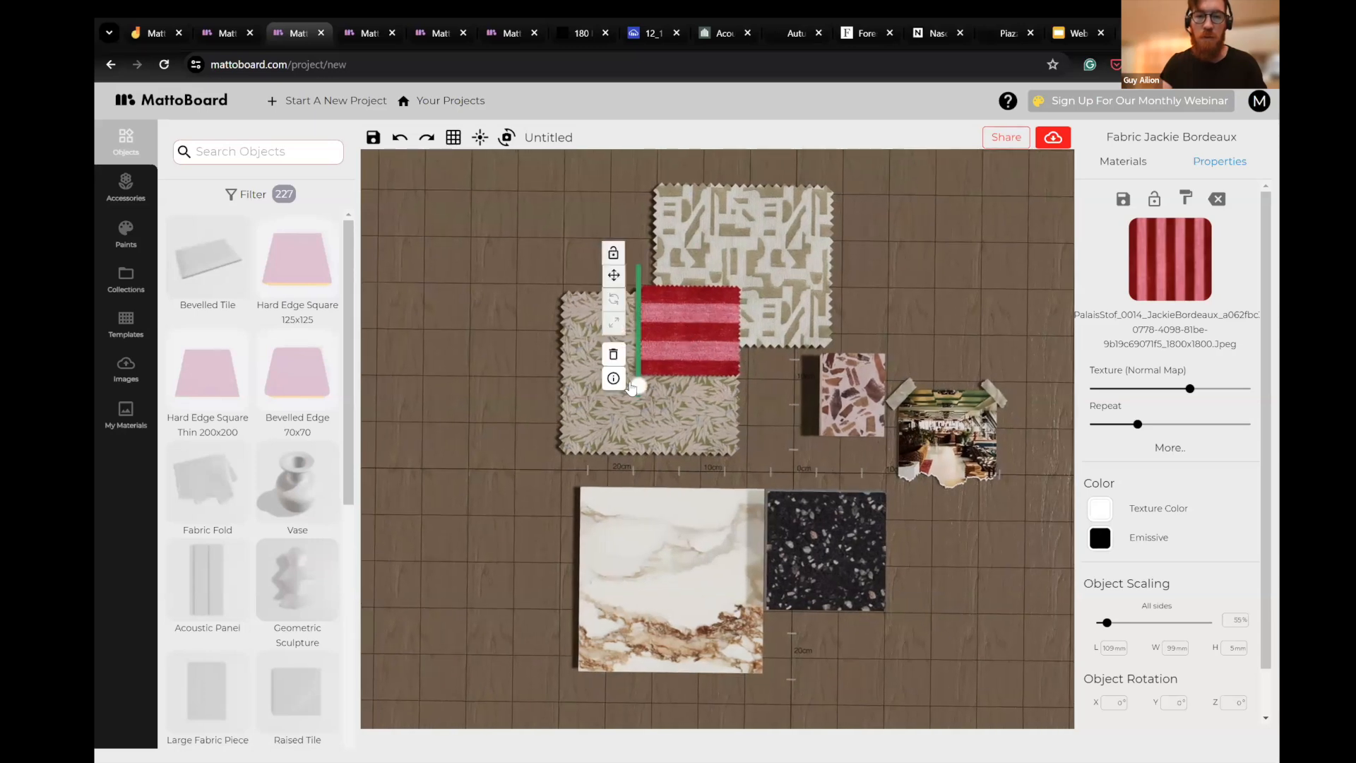
{"action": "left_click_drag", "start_coordinate": [707, 327], "coordinate": [679, 304]}
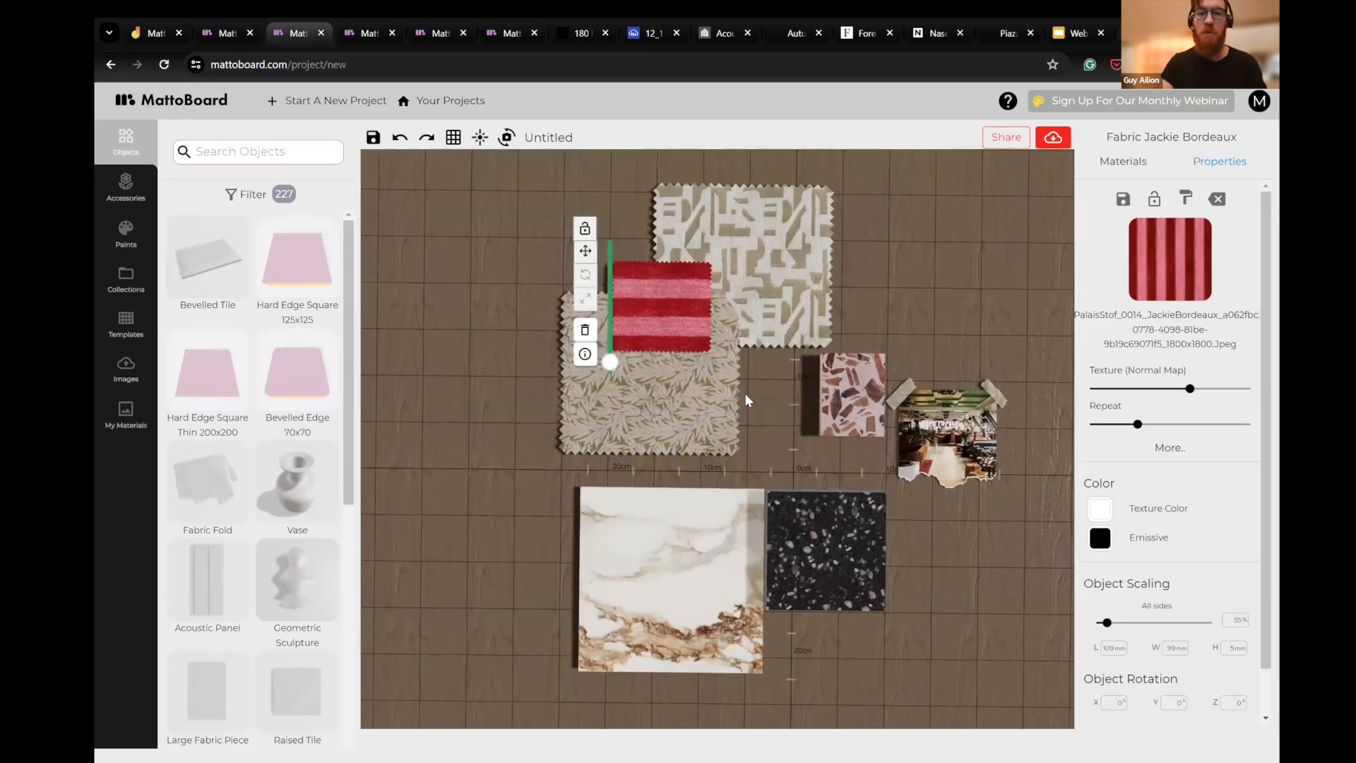
{"action": "left_click", "coordinate": [645, 356]}
{"action": "left_click", "coordinate": [642, 368]}
{"action": "left_click_drag", "start_coordinate": [757, 417], "coordinate": [794, 380]}
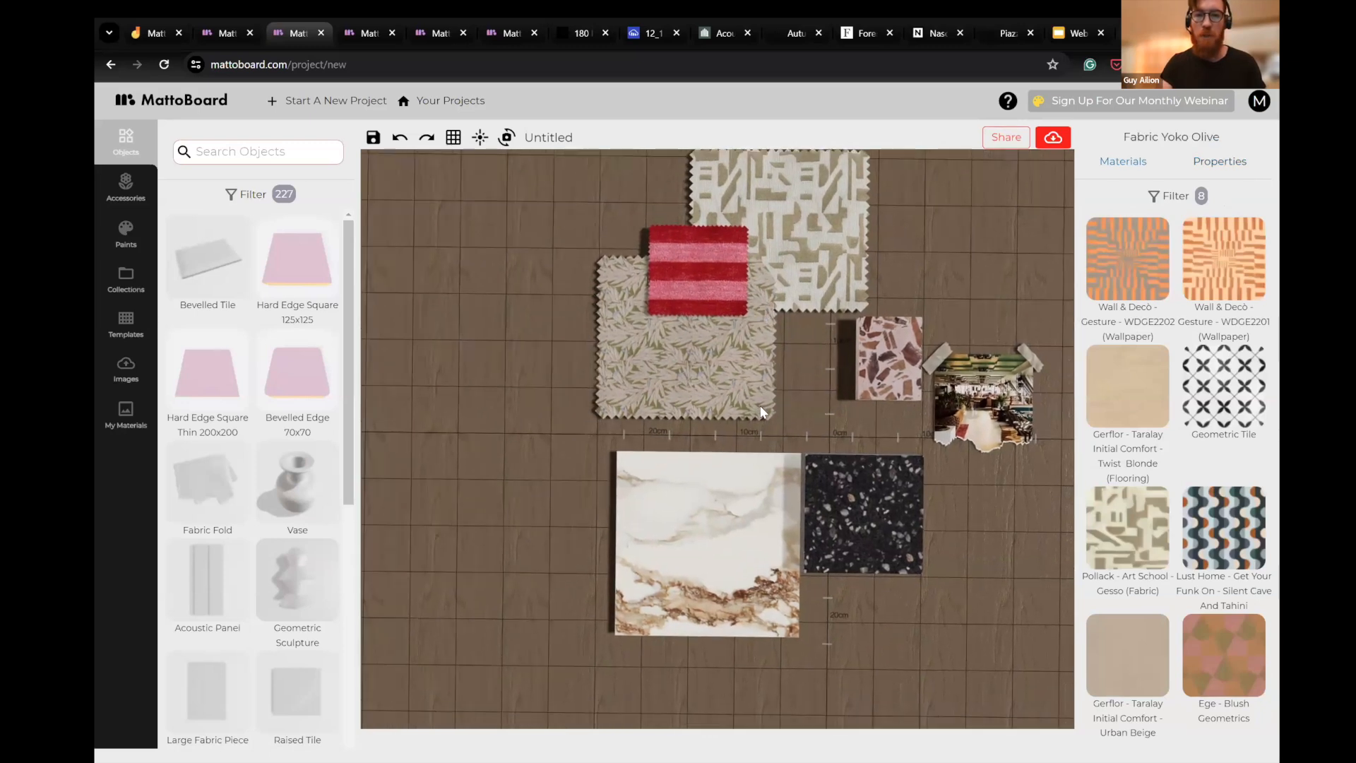
{"action": "left_click_drag", "start_coordinate": [858, 281], "coordinate": [821, 333]}
{"action": "mouse_move", "coordinate": [766, 407]}
{"action": "left_mouse_down"}
{"action": "mouse_move", "coordinate": [718, 369]}
{"action": "mouse_move", "coordinate": [747, 399]}
{"action": "left_mouse_up"}
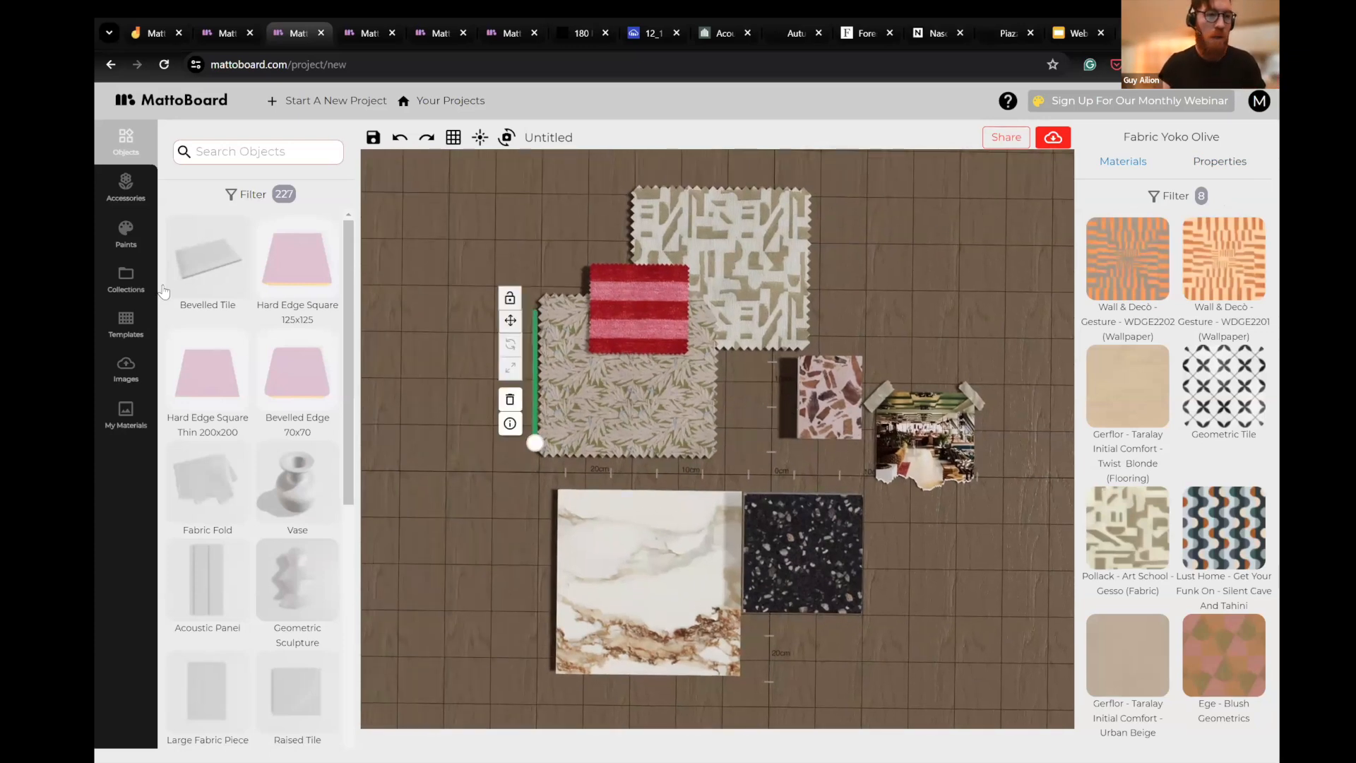
- On the MattoBoard product discovery page, view the add-to-collection list for a BEHR paint, and browse the saved collections
{"action": "left_click", "coordinate": [223, 32]}
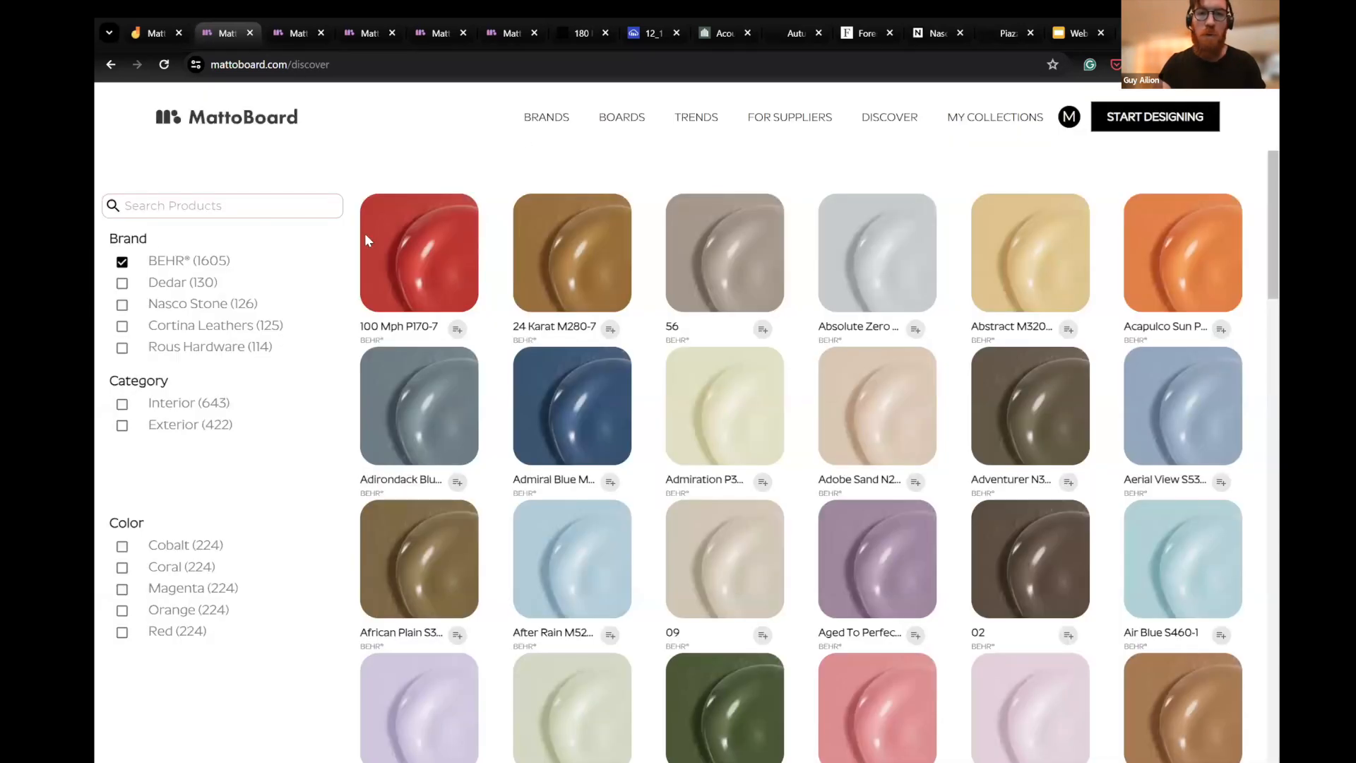
{"action": "left_click", "coordinate": [916, 332]}
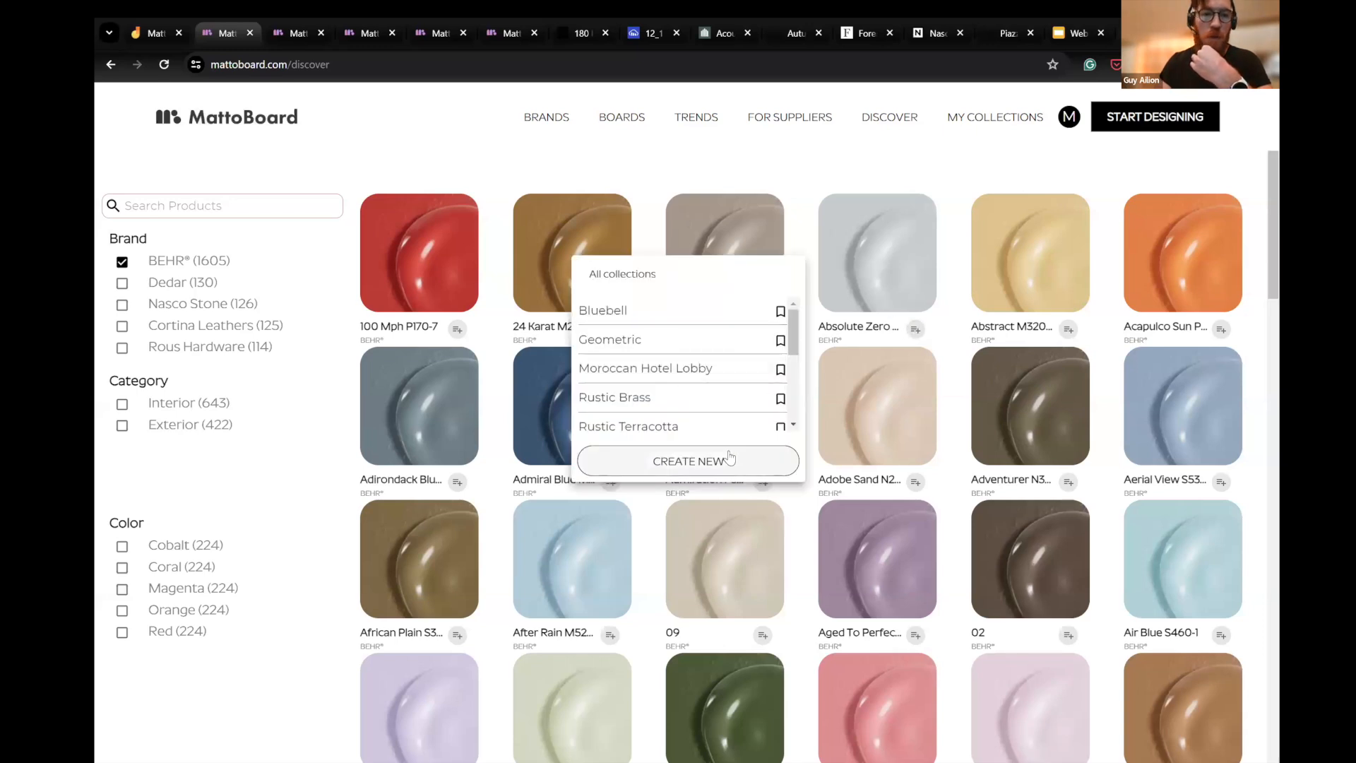
{"action": "left_click", "coordinate": [996, 121]}
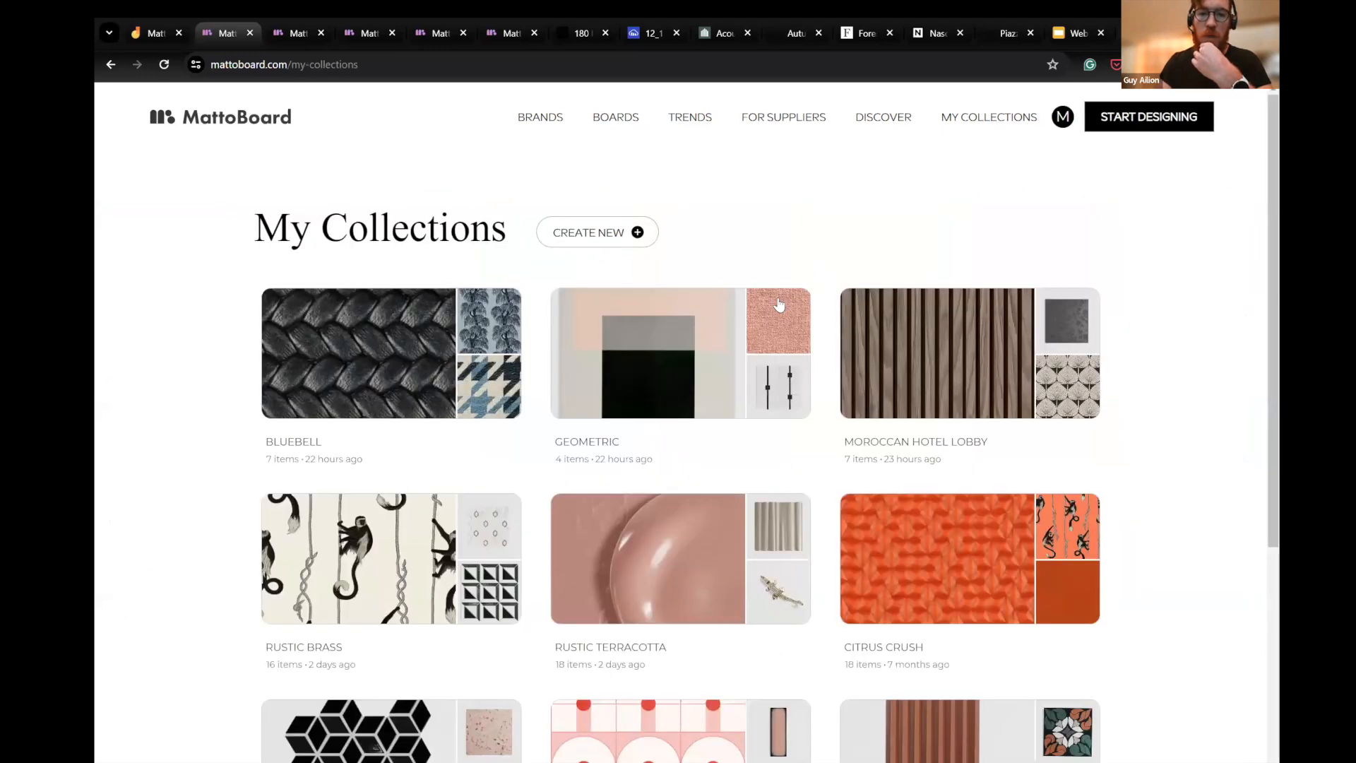
{"action": "scroll", "coordinate": [603, 227], "scroll_direction": "down", "scroll_amount": 1}
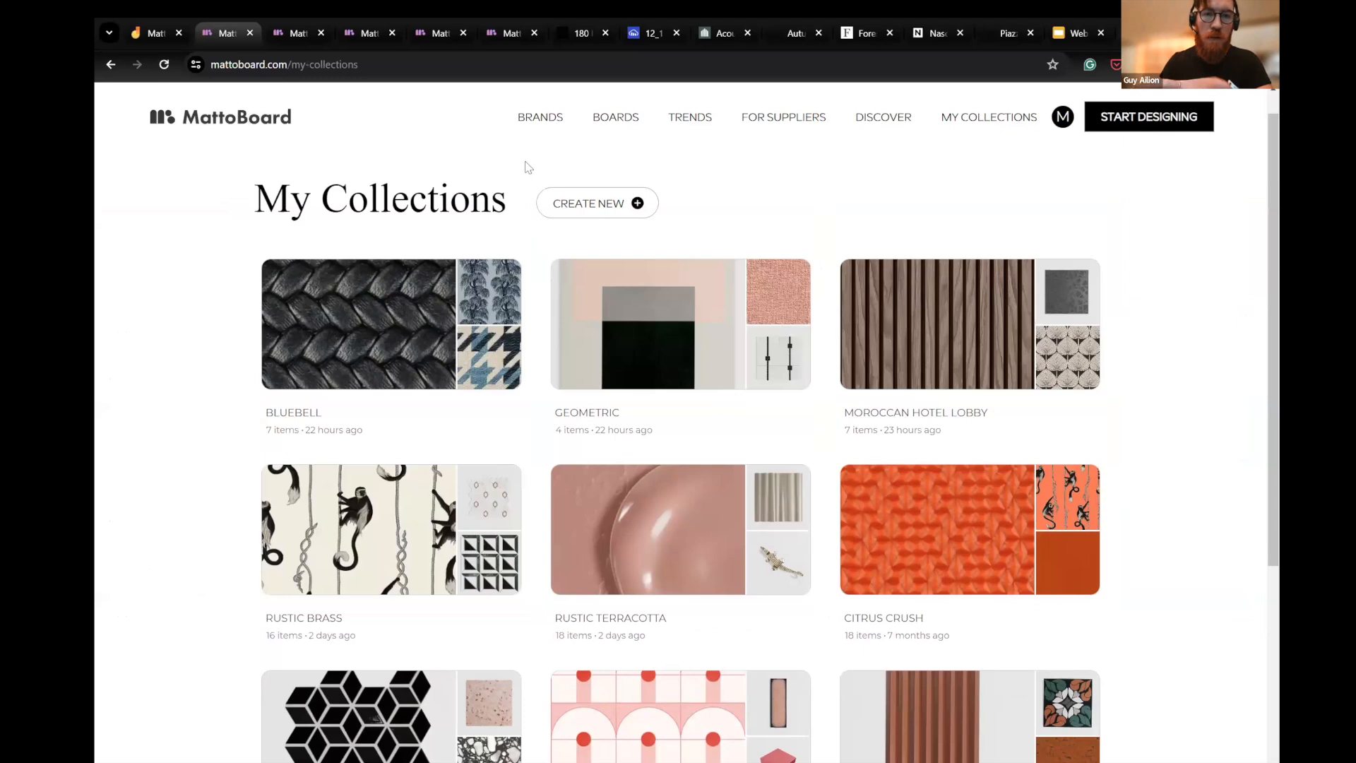
{"action": "scroll", "coordinate": [363, 494], "scroll_direction": "down", "scroll_amount": 2}
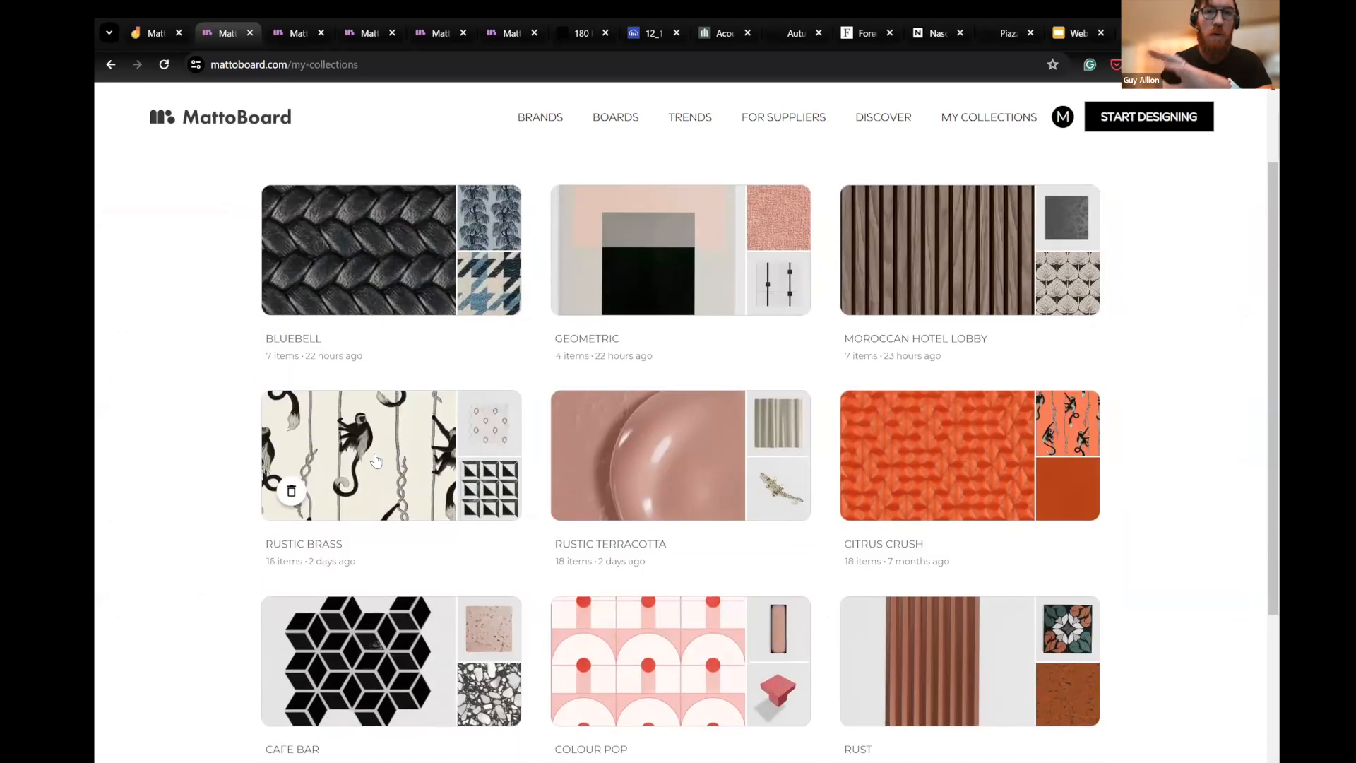
- Back in the board project, add the Acupanel Acoustic Slat Wood Panel - Natural Walnut from the Rustic Terracotta collection, left of the fabrics and porcelain
{"action": "left_click", "coordinate": [290, 36]}
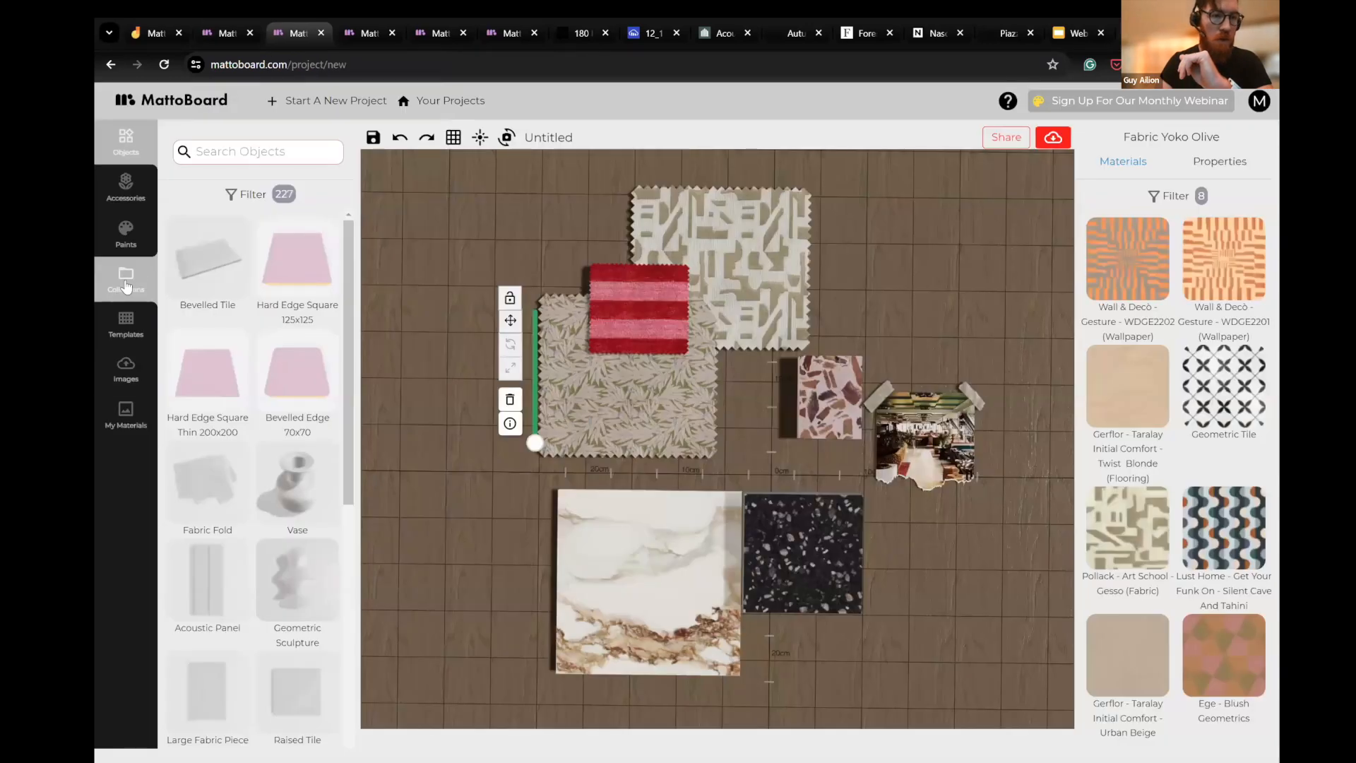
{"action": "left_click", "coordinate": [125, 284]}
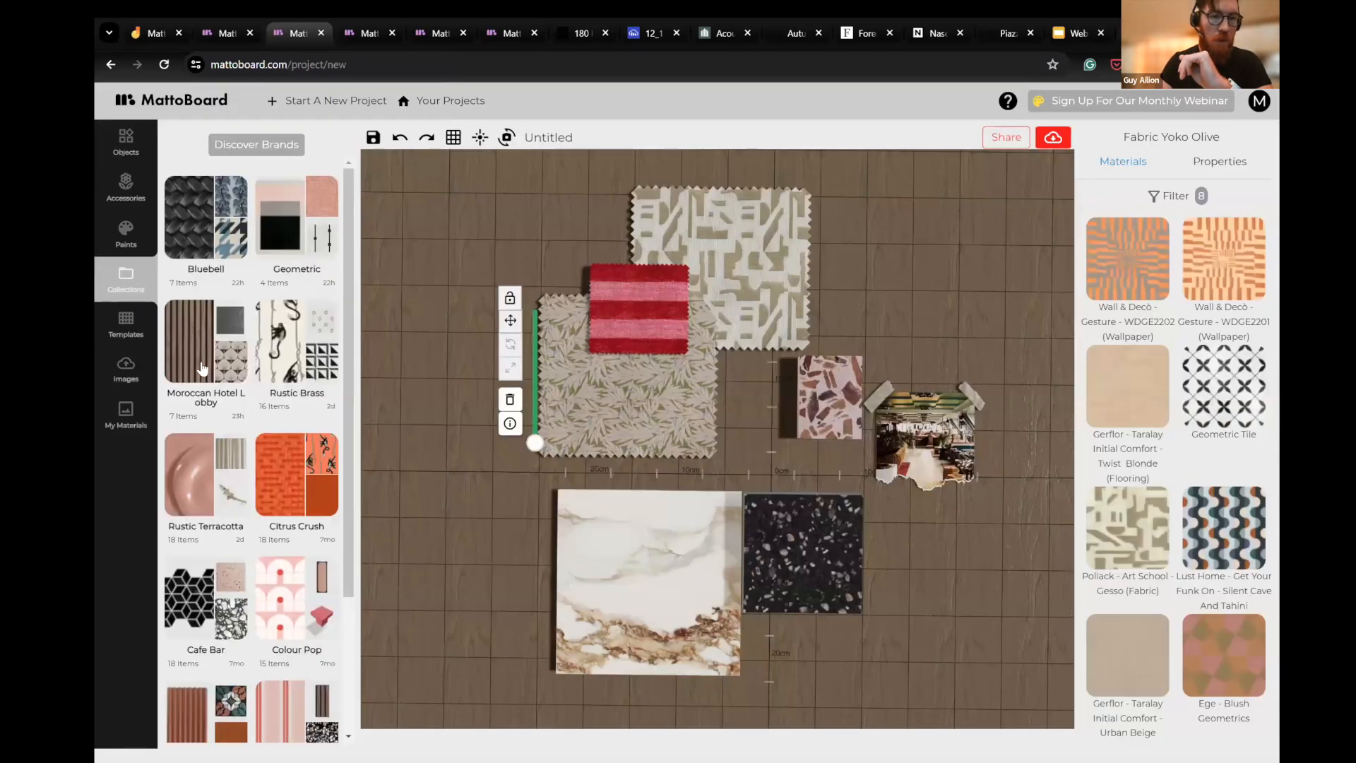
{"action": "scroll", "coordinate": [308, 365], "scroll_direction": "down", "scroll_amount": 2}
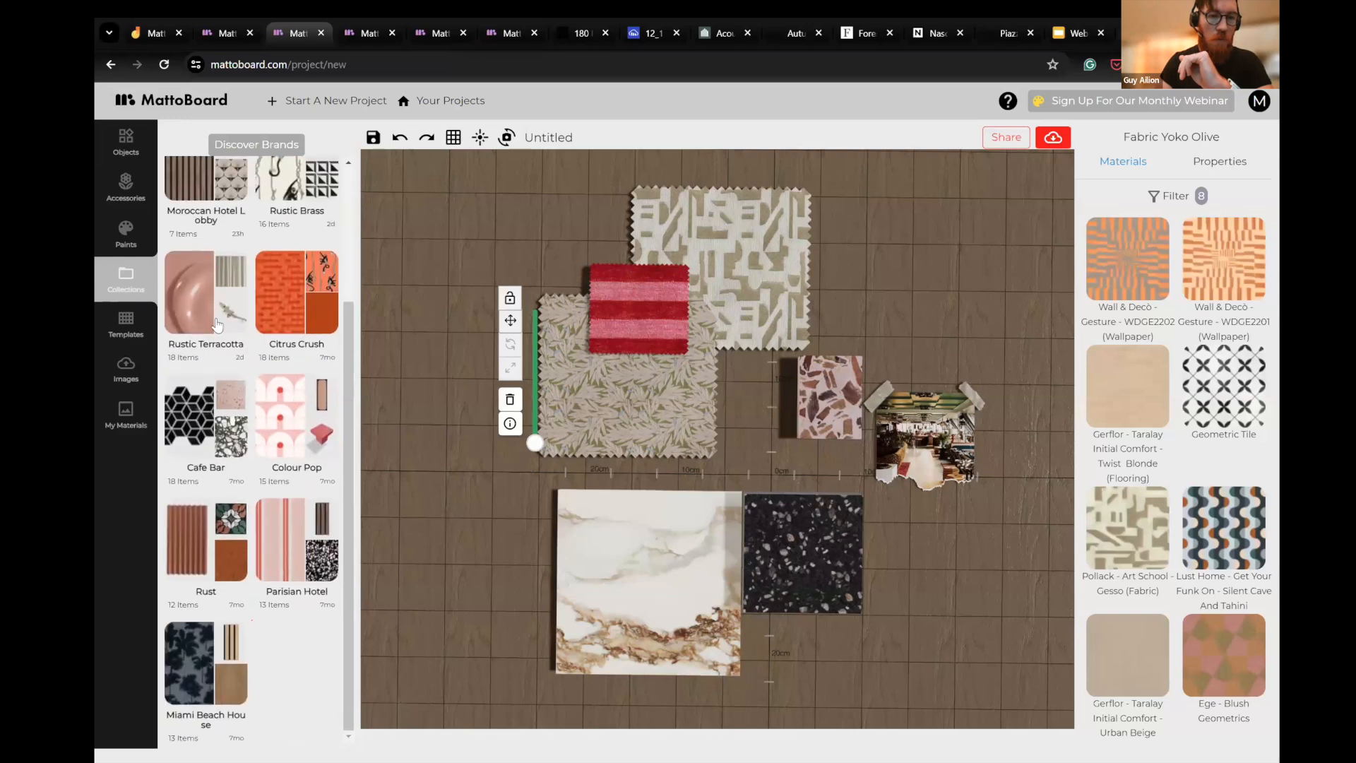
{"action": "left_click", "coordinate": [212, 318]}
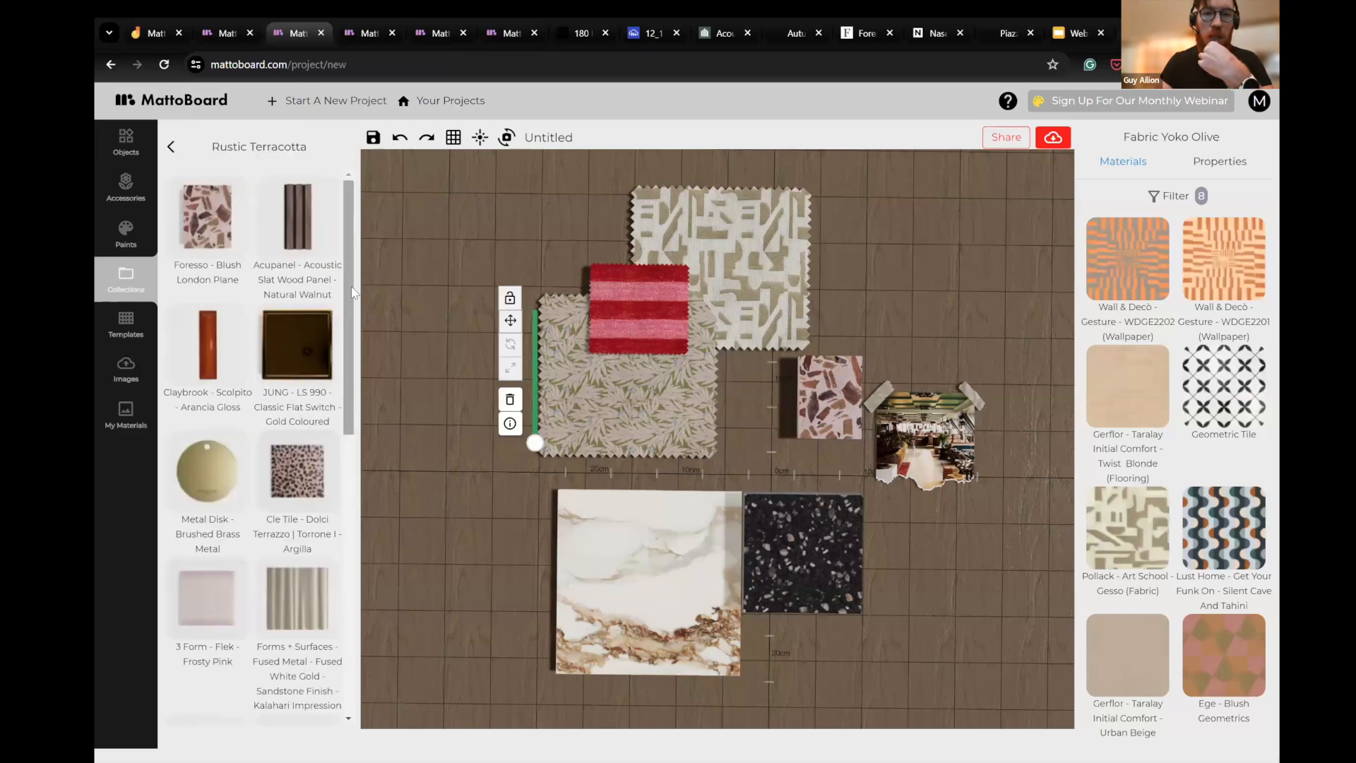
{"action": "left_click_drag", "start_coordinate": [571, 184], "coordinate": [635, 386]}
{"action": "left_click_drag", "start_coordinate": [620, 486], "coordinate": [584, 381]}
{"action": "left_click_drag", "start_coordinate": [927, 496], "coordinate": [895, 586]}
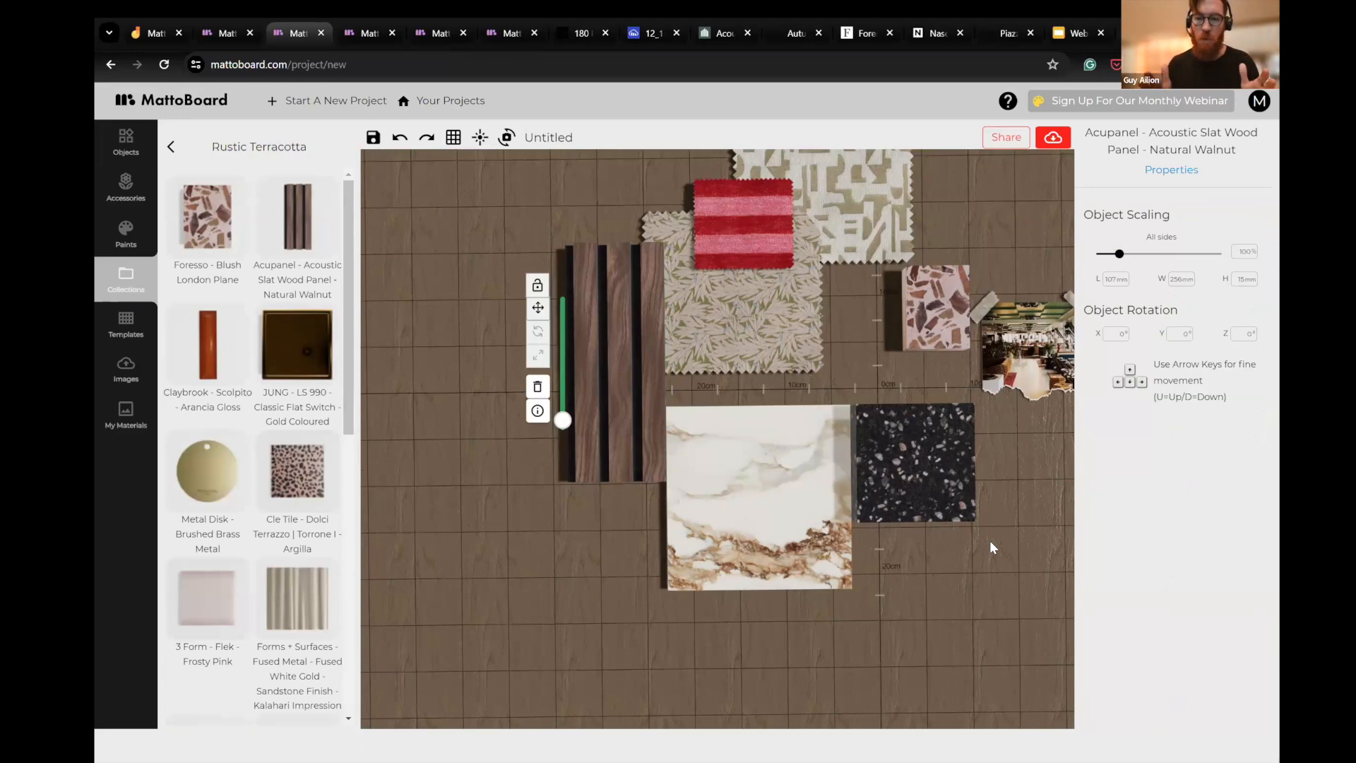
- Move the Natural Walnut slat panel down so it stands alongside the white veined porcelain
{"action": "left_click_drag", "start_coordinate": [997, 548], "coordinate": [994, 553]}
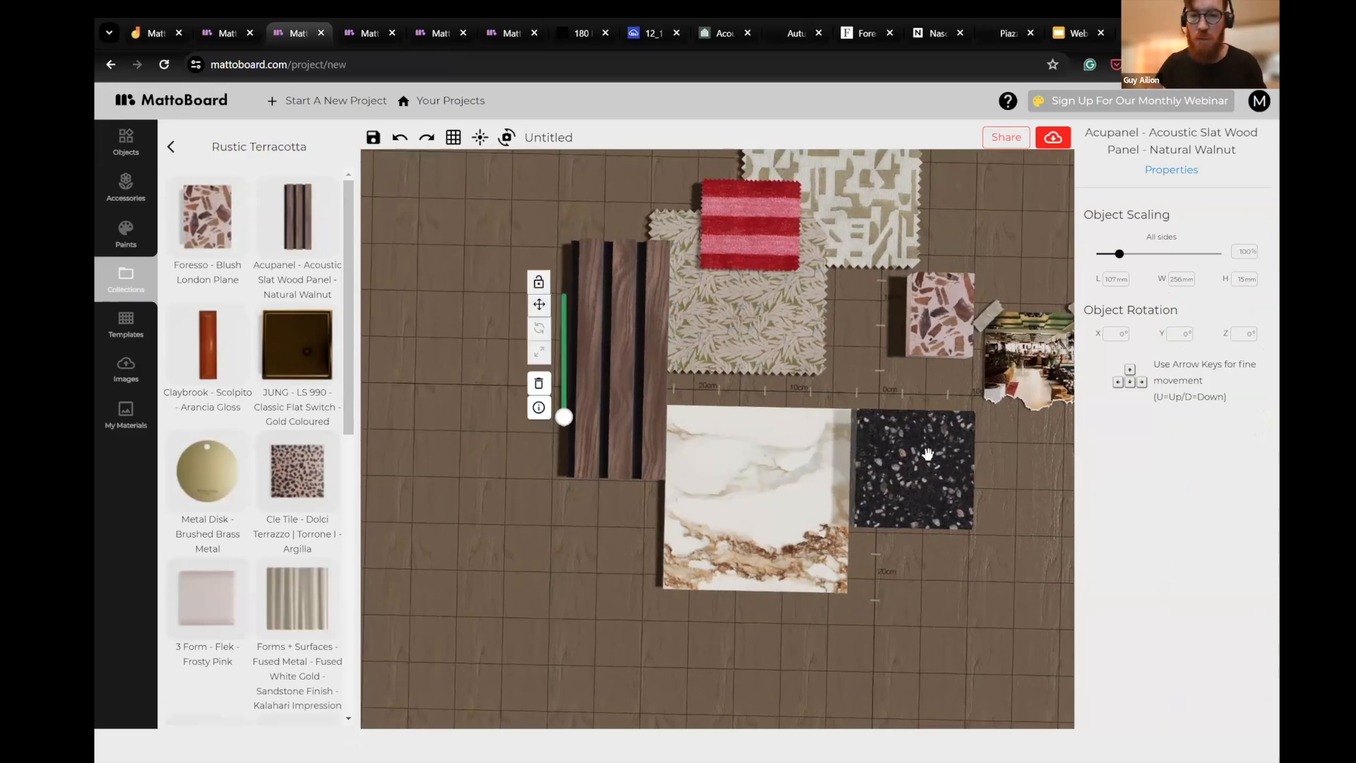
{"action": "left_click", "coordinate": [927, 454]}
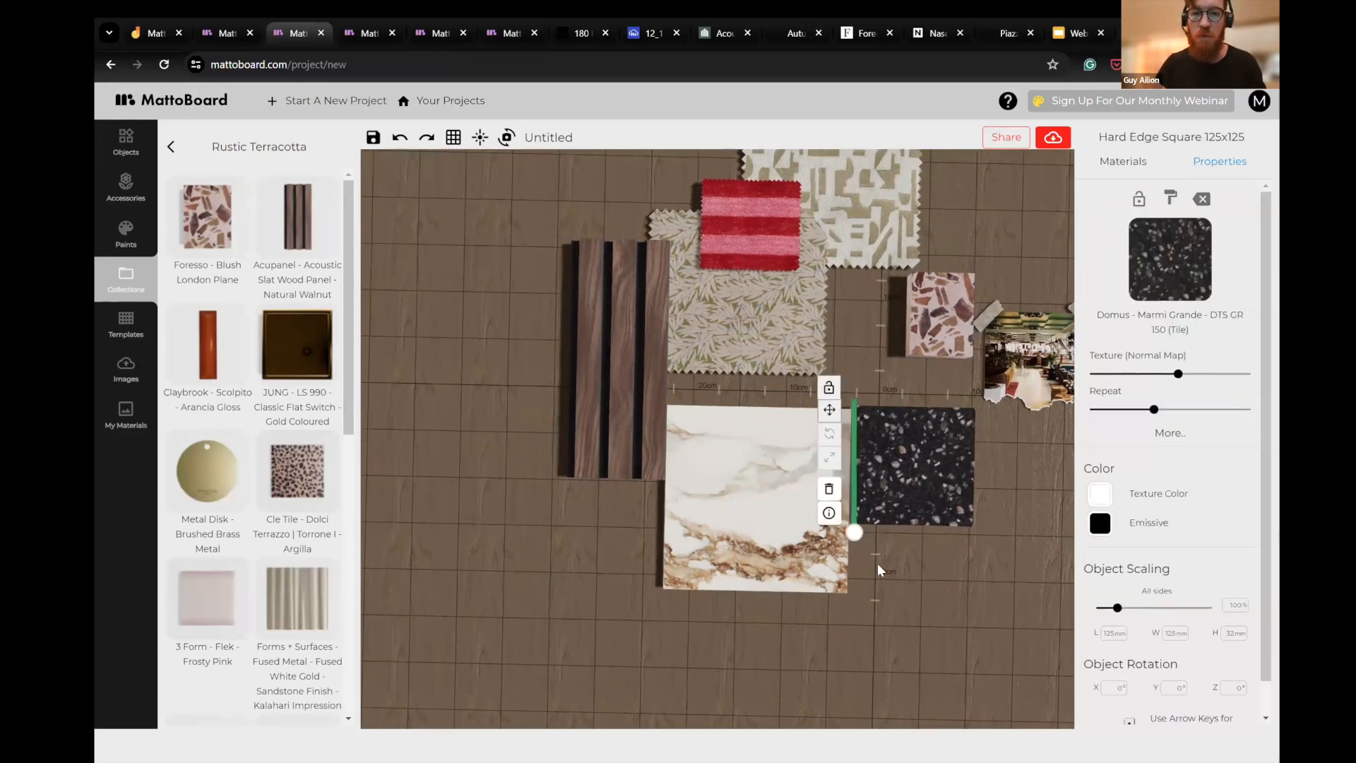
{"action": "left_click_drag", "start_coordinate": [784, 513], "coordinate": [786, 463]}
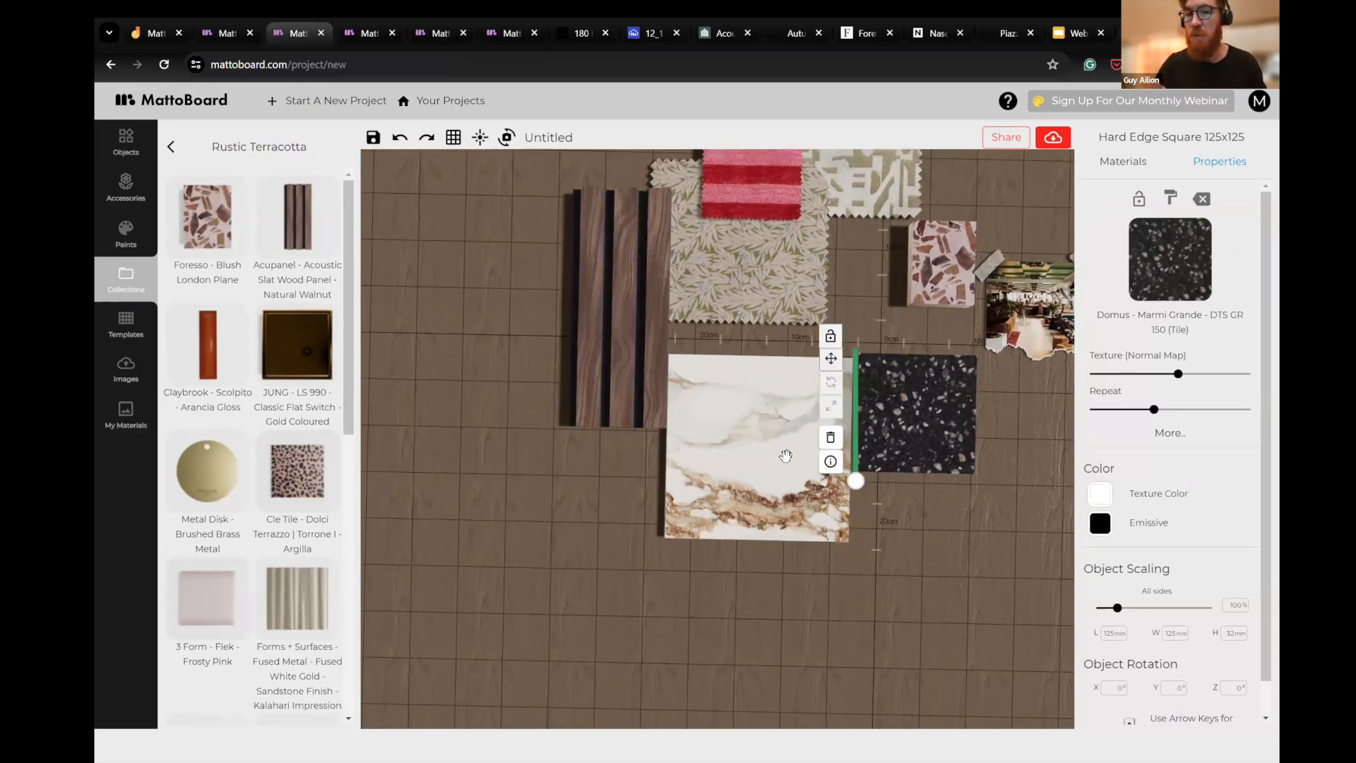
{"action": "left_click", "coordinate": [785, 456]}
{"action": "left_click_drag", "start_coordinate": [633, 308], "coordinate": [626, 436]}
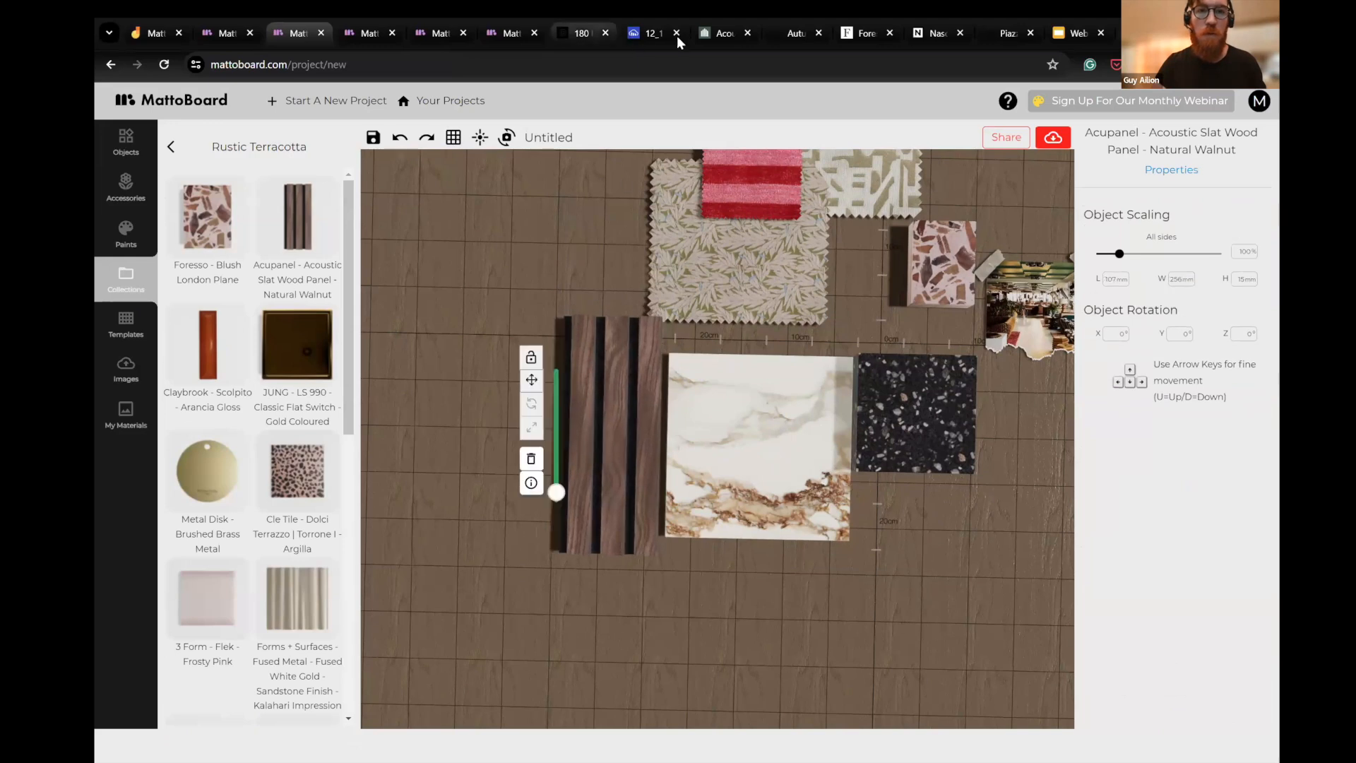
- Bring the slat-wall lounge photo from the Acupanel Acoustic Slat Wood Panels page into the MattoBoard project, over the porcelain's lower edge
{"action": "left_click", "coordinate": [649, 35]}
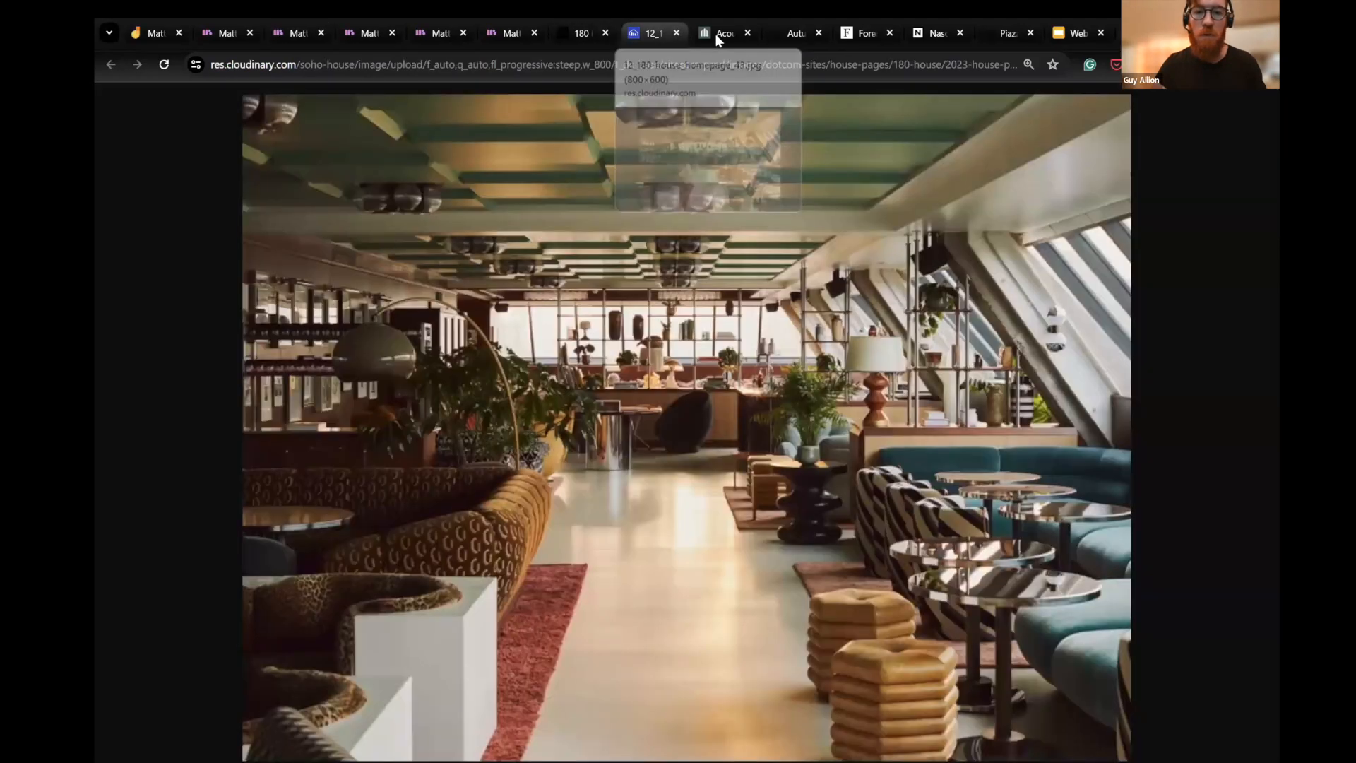
{"action": "left_click", "coordinate": [715, 32]}
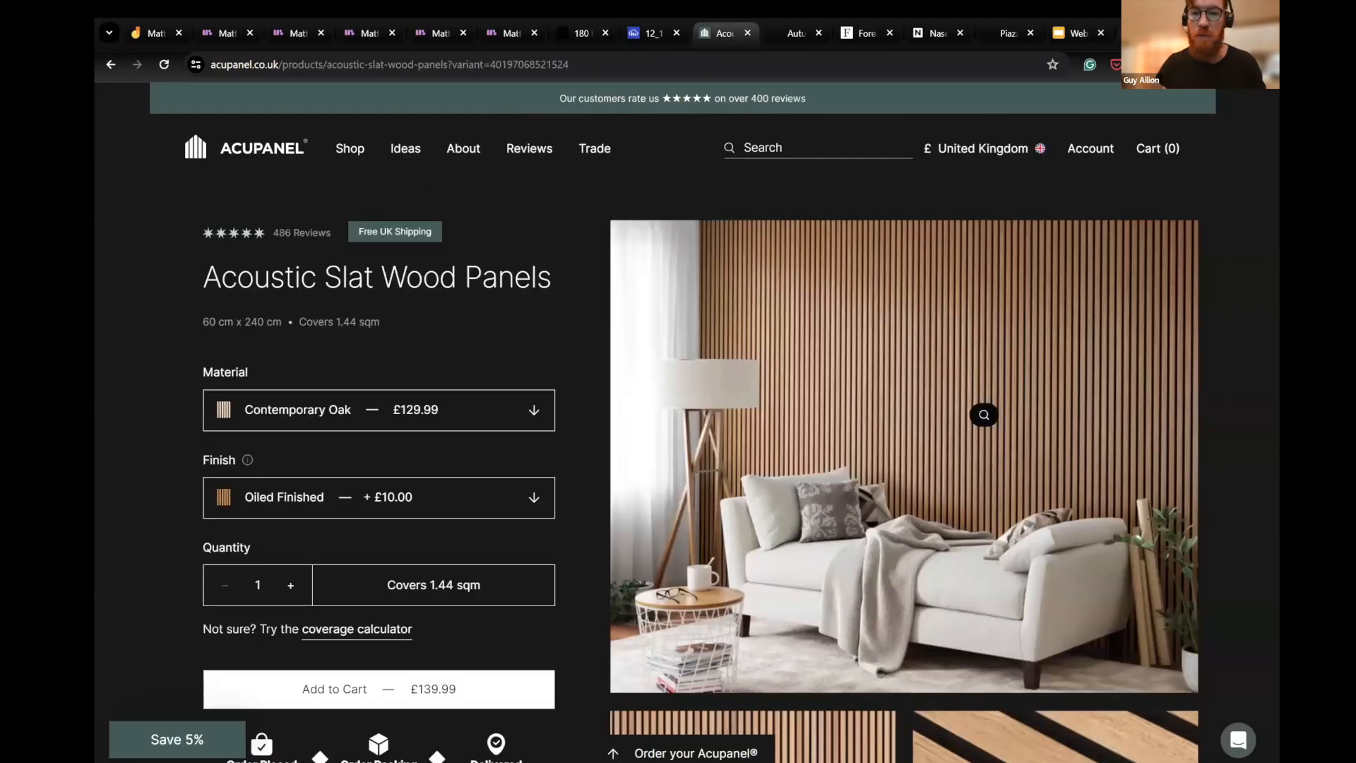
{"action": "scroll", "coordinate": [950, 311], "scroll_direction": "down", "scroll_amount": 2}
{"action": "scroll", "coordinate": [948, 360], "scroll_direction": "up", "scroll_amount": 2}
{"action": "left_click_drag", "start_coordinate": [950, 385], "coordinate": [491, 110]}
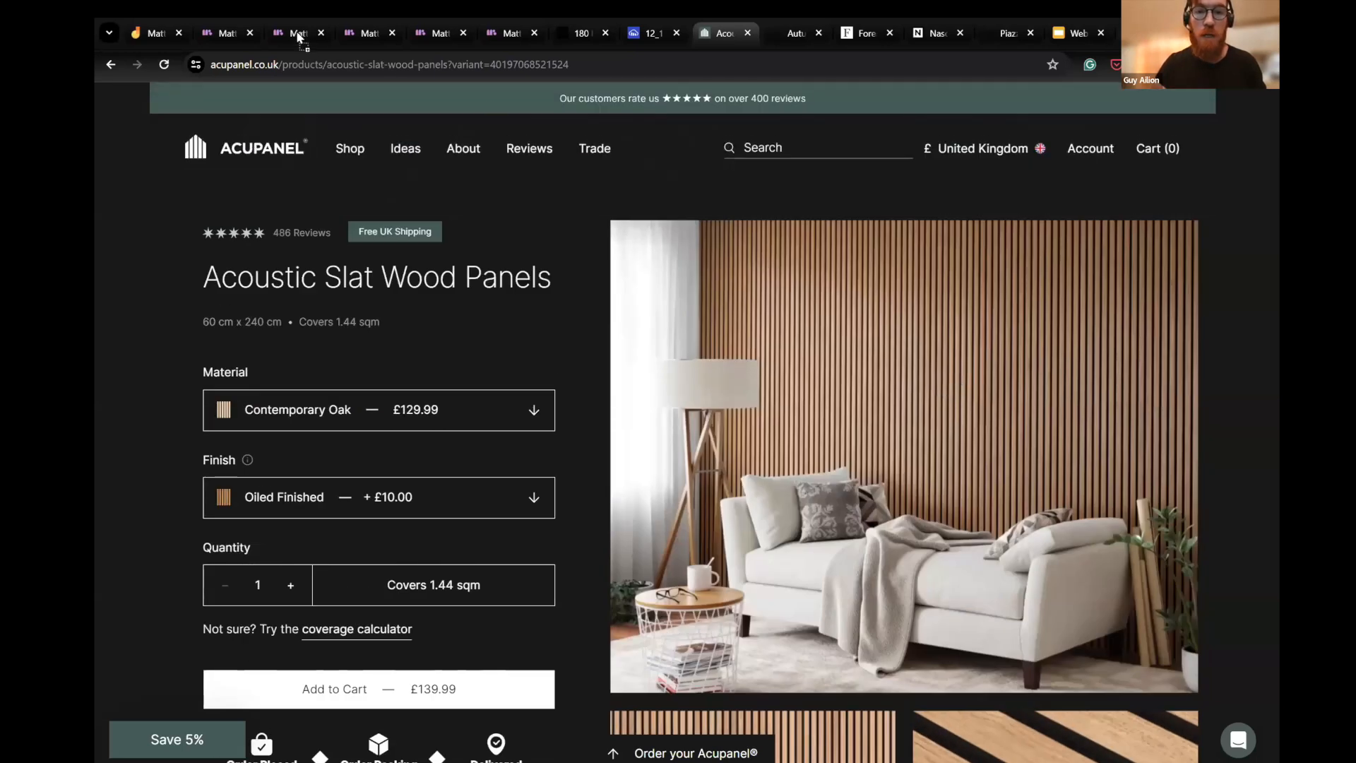
{"action": "left_click_drag", "start_coordinate": [801, 363], "coordinate": [799, 453]}
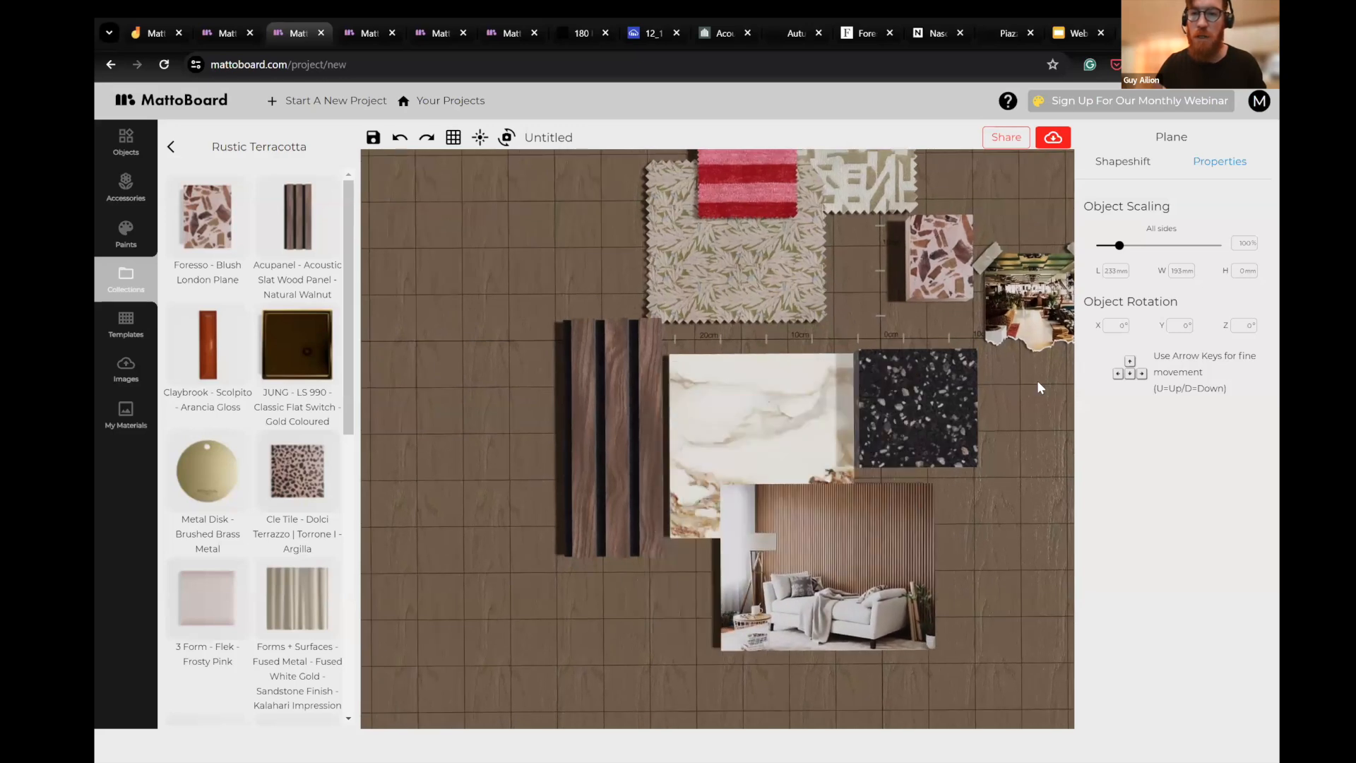
- Reshape the slat-wall photo as a Bent Square, move it below the porcelain, and scale it up to about 201%
{"action": "left_click", "coordinate": [1125, 167]}
{"action": "scroll", "coordinate": [1203, 530], "scroll_direction": "down", "scroll_amount": 5}
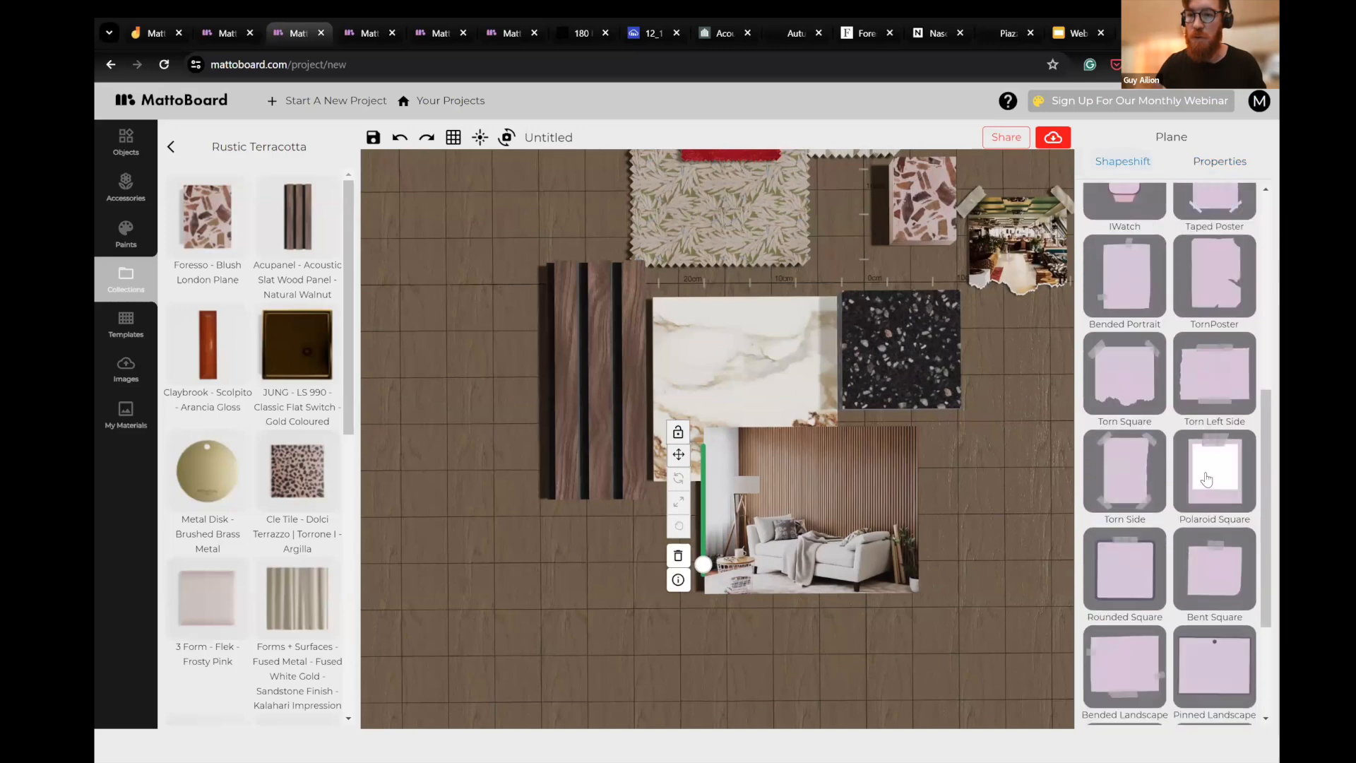
{"action": "left_click", "coordinate": [1220, 387]}
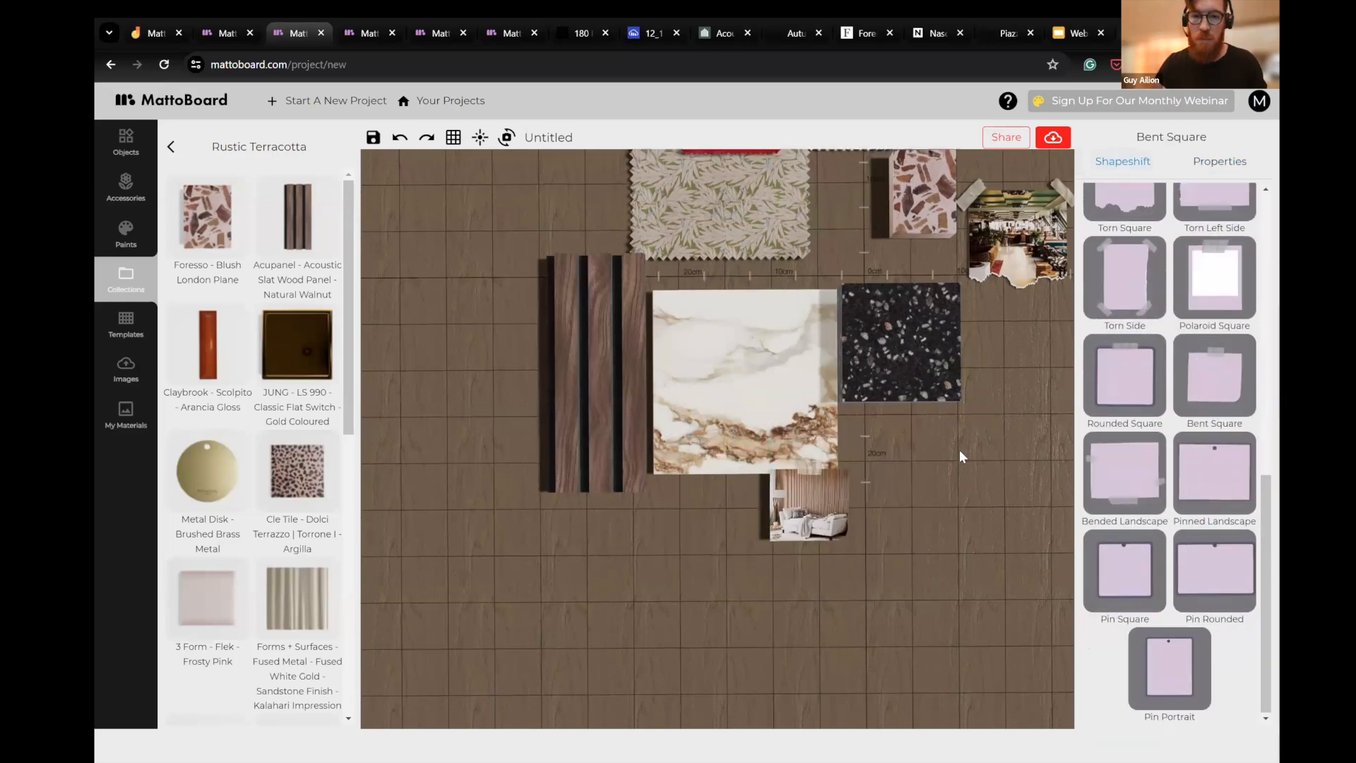
{"action": "left_click_drag", "start_coordinate": [780, 463], "coordinate": [756, 499]}
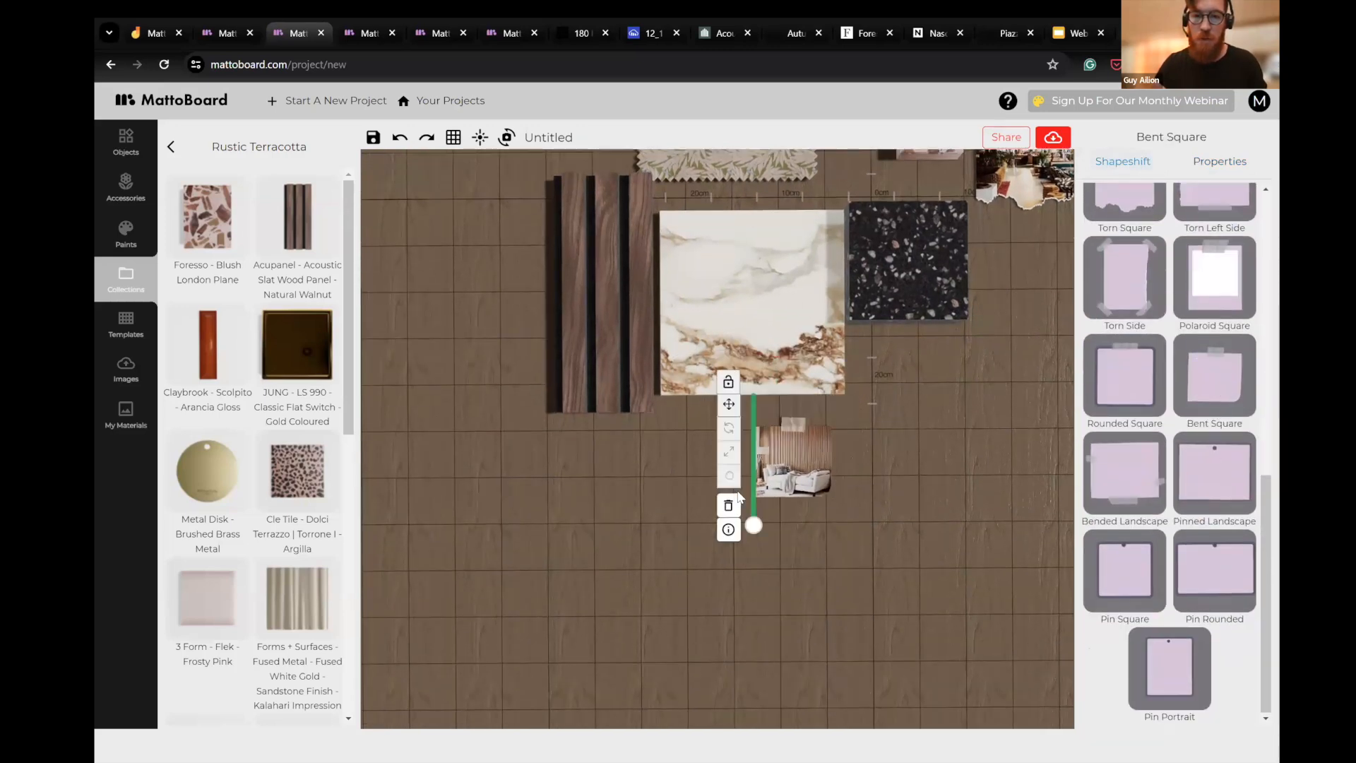
{"action": "left_click", "coordinate": [736, 453]}
{"action": "left_click_drag", "start_coordinate": [708, 460], "coordinate": [867, 460]}
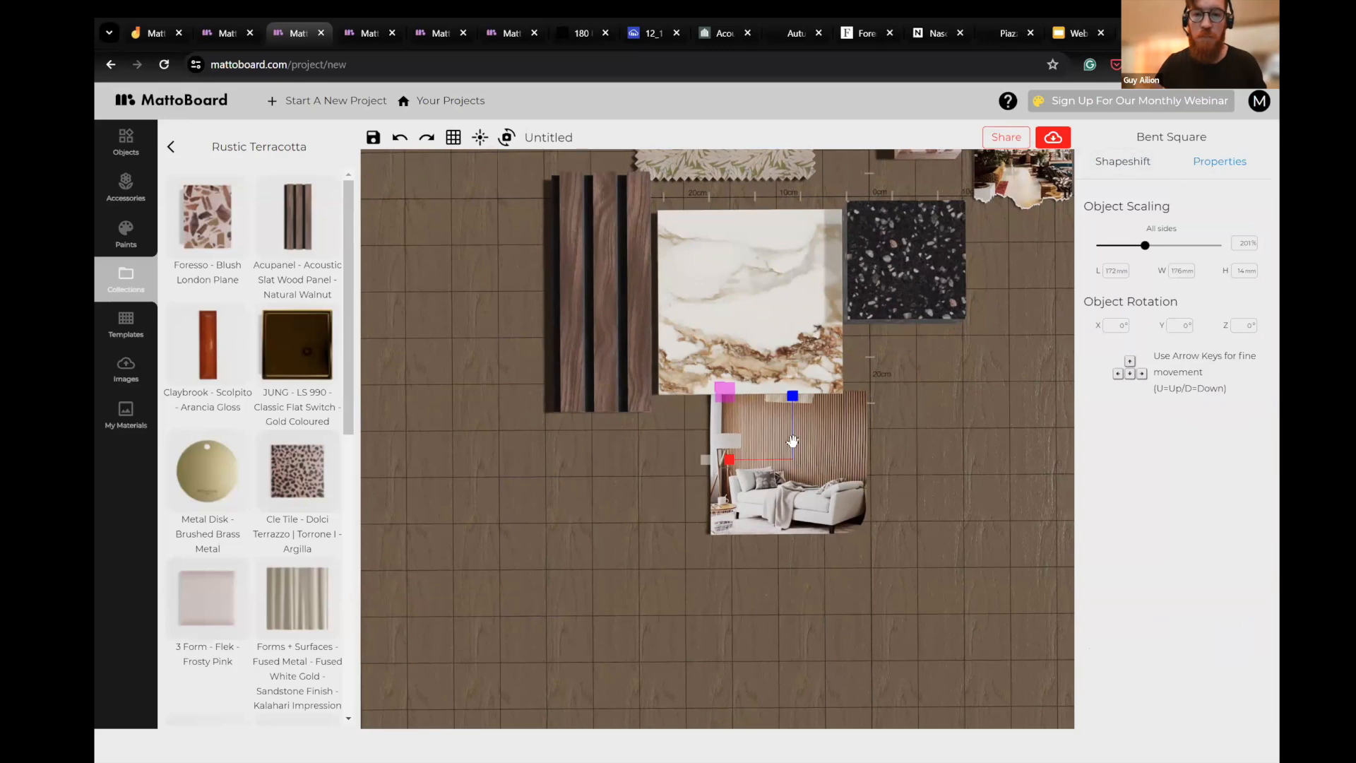
- Tuck the slat-wall photo under the lower ends of the walnut panel and the porcelain
{"action": "left_click", "coordinate": [1122, 161]}
{"action": "left_click_drag", "start_coordinate": [834, 486], "coordinate": [809, 415]}
{"action": "left_click_drag", "start_coordinate": [706, 444], "coordinate": [680, 413]}
{"action": "left_click", "coordinate": [814, 472]}
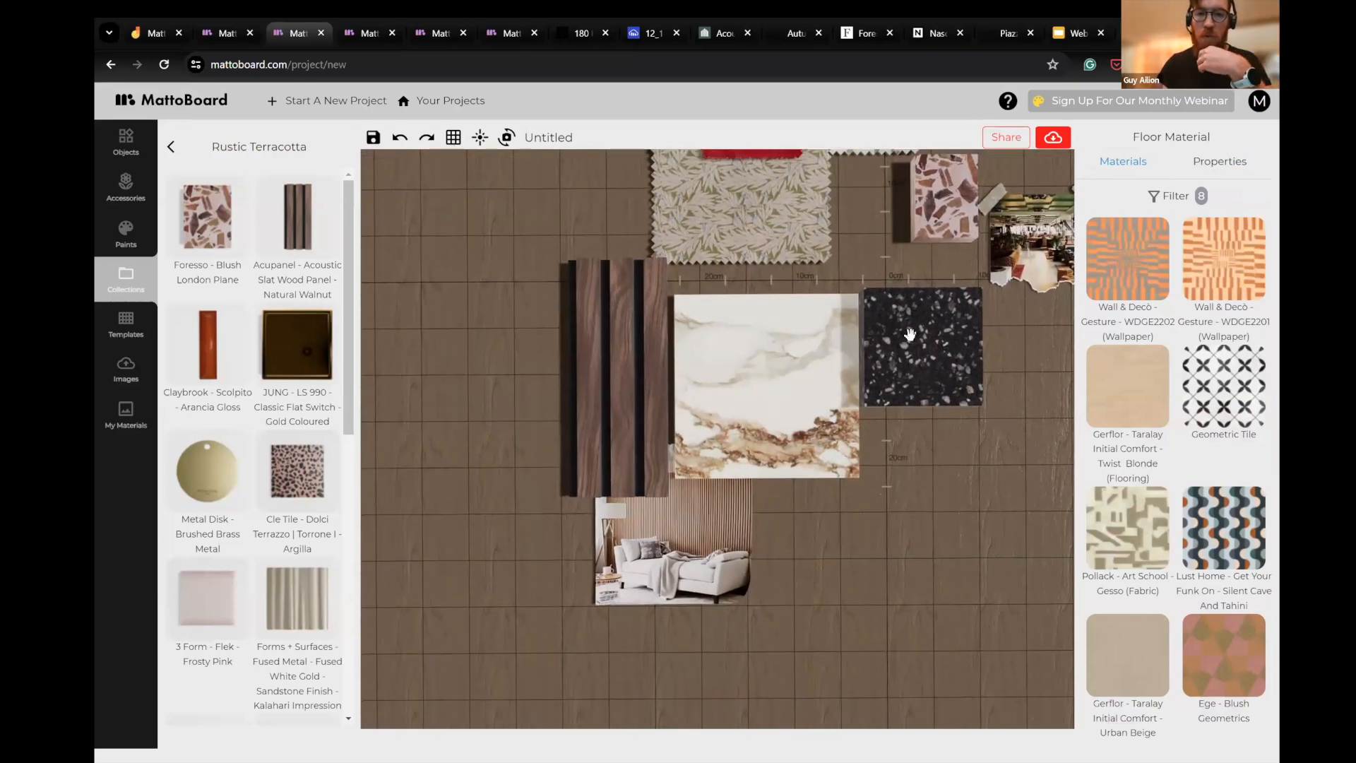
- Add the Metal Disk - Brushed Brass Metal from the Rustic Terracotta collection where the porcelain meets the black terrazzo
{"action": "left_click", "coordinate": [917, 338]}
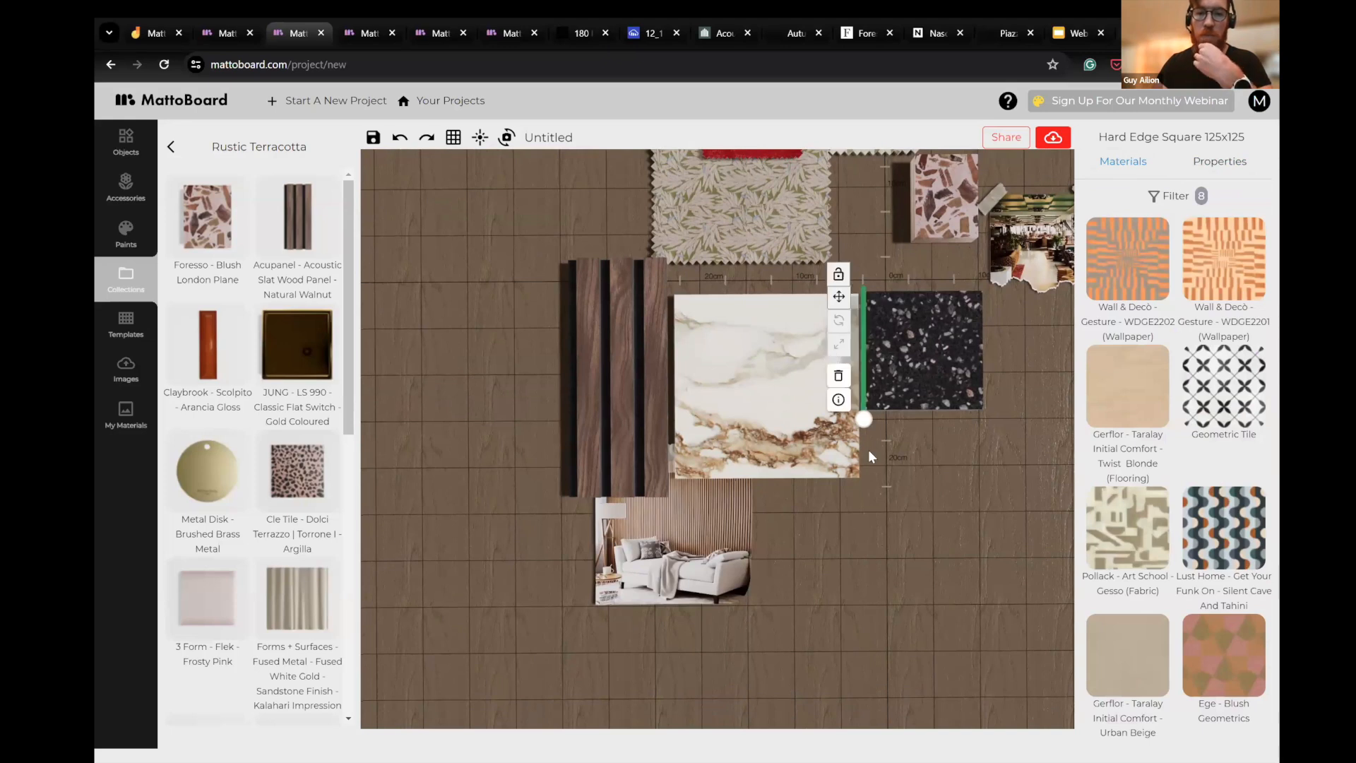
{"action": "left_click", "coordinate": [897, 493]}
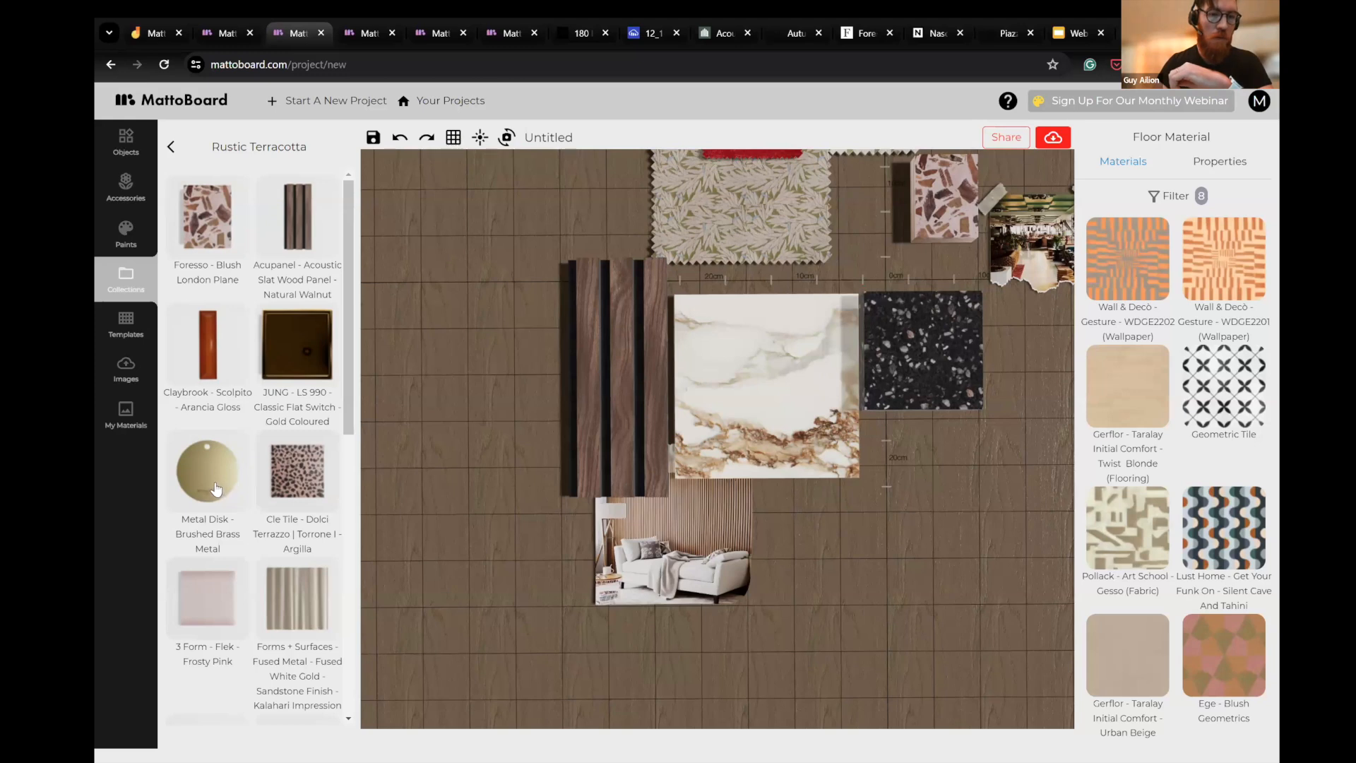
{"action": "left_click_drag", "start_coordinate": [788, 404], "coordinate": [860, 366]}
{"action": "left_click", "coordinate": [890, 449]}
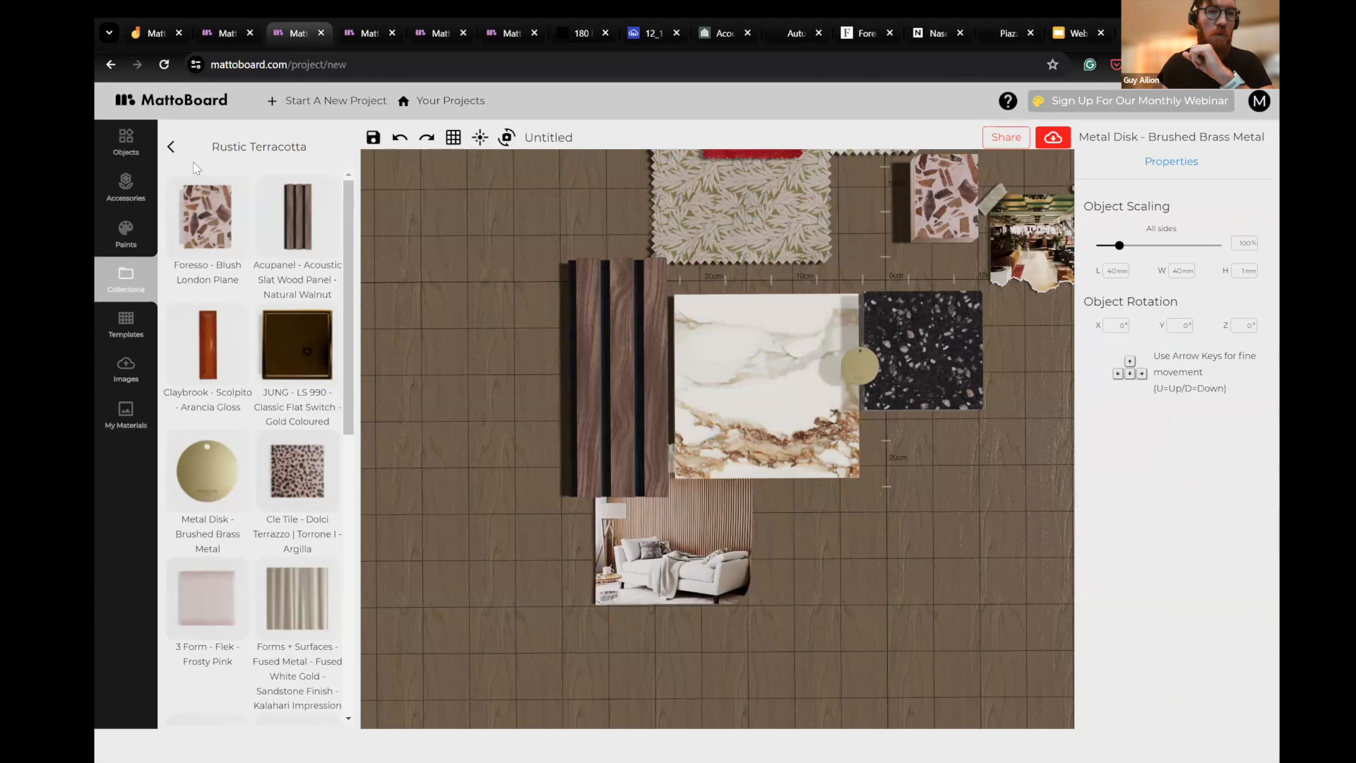
- Search the accessories for "dis" and add the Metal Disk - Brushed Brass, overlapping the first disk
{"action": "left_click", "coordinate": [170, 147]}
{"action": "left_click", "coordinate": [126, 185]}
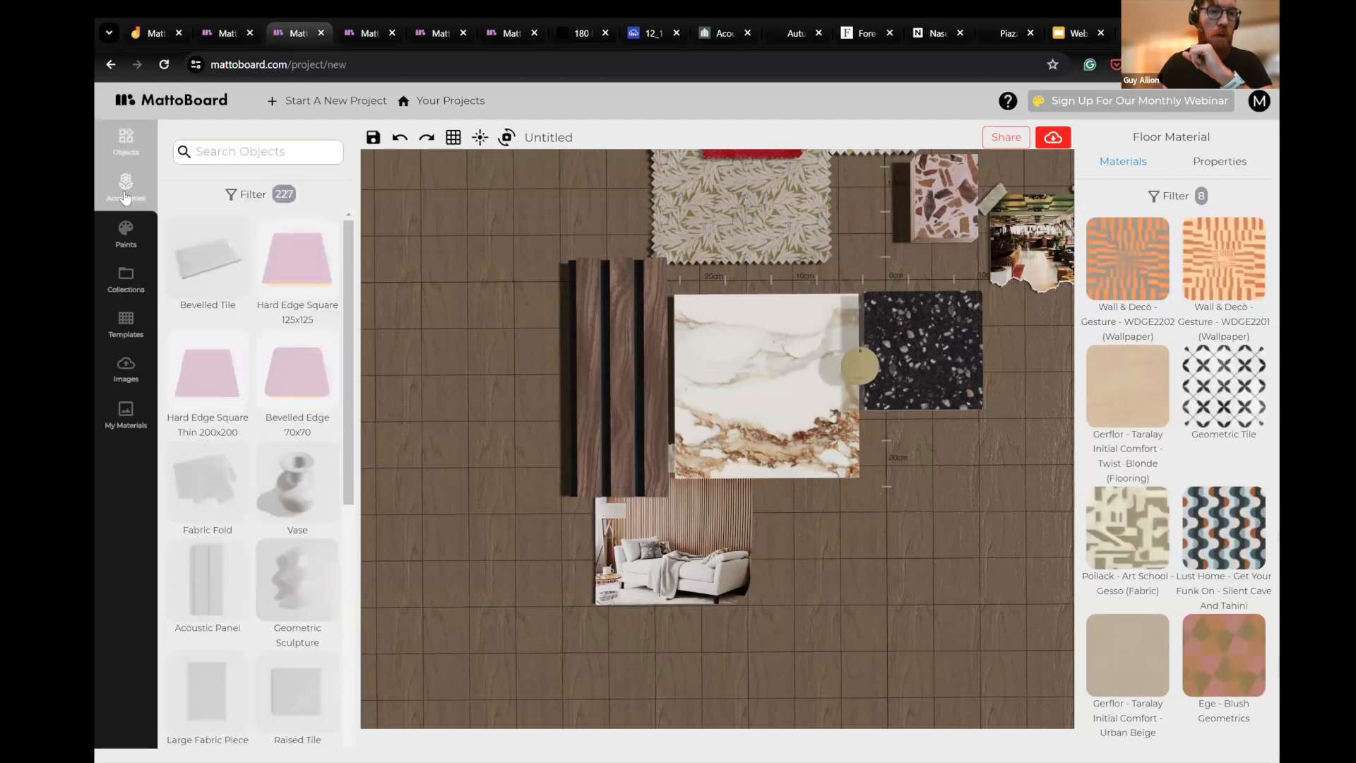
{"action": "left_click", "coordinate": [303, 154]}
{"action": "type", "text": "dis"}
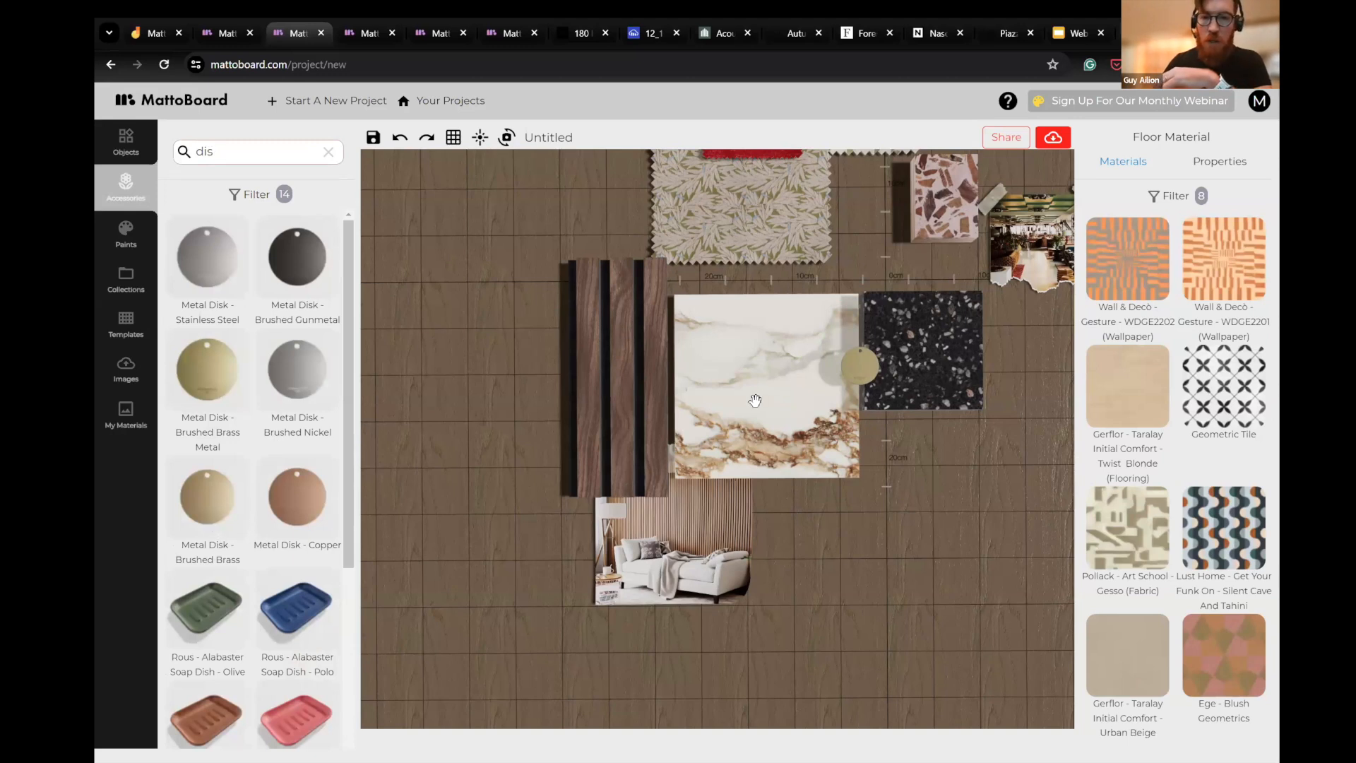
{"action": "left_click_drag", "start_coordinate": [754, 417], "coordinate": [836, 408]}
- Compare the two brass disks up close and move the Brushed Brass Metal one off to the right of the black terrazzo
{"action": "scroll", "coordinate": [965, 503], "scroll_direction": "up", "scroll_amount": 3}
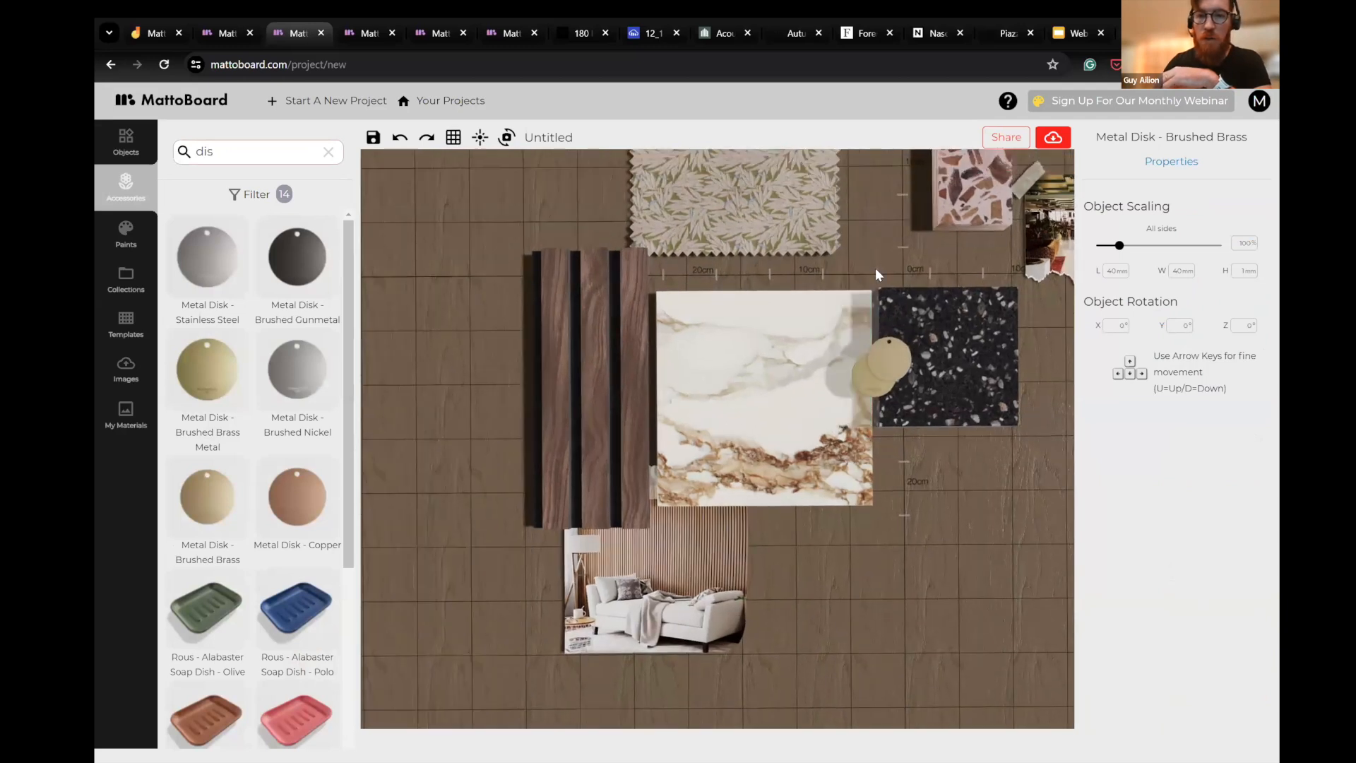
{"action": "scroll", "coordinate": [875, 274], "scroll_direction": "up", "scroll_amount": 5}
{"action": "left_click_drag", "start_coordinate": [611, 151], "coordinate": [560, 180]}
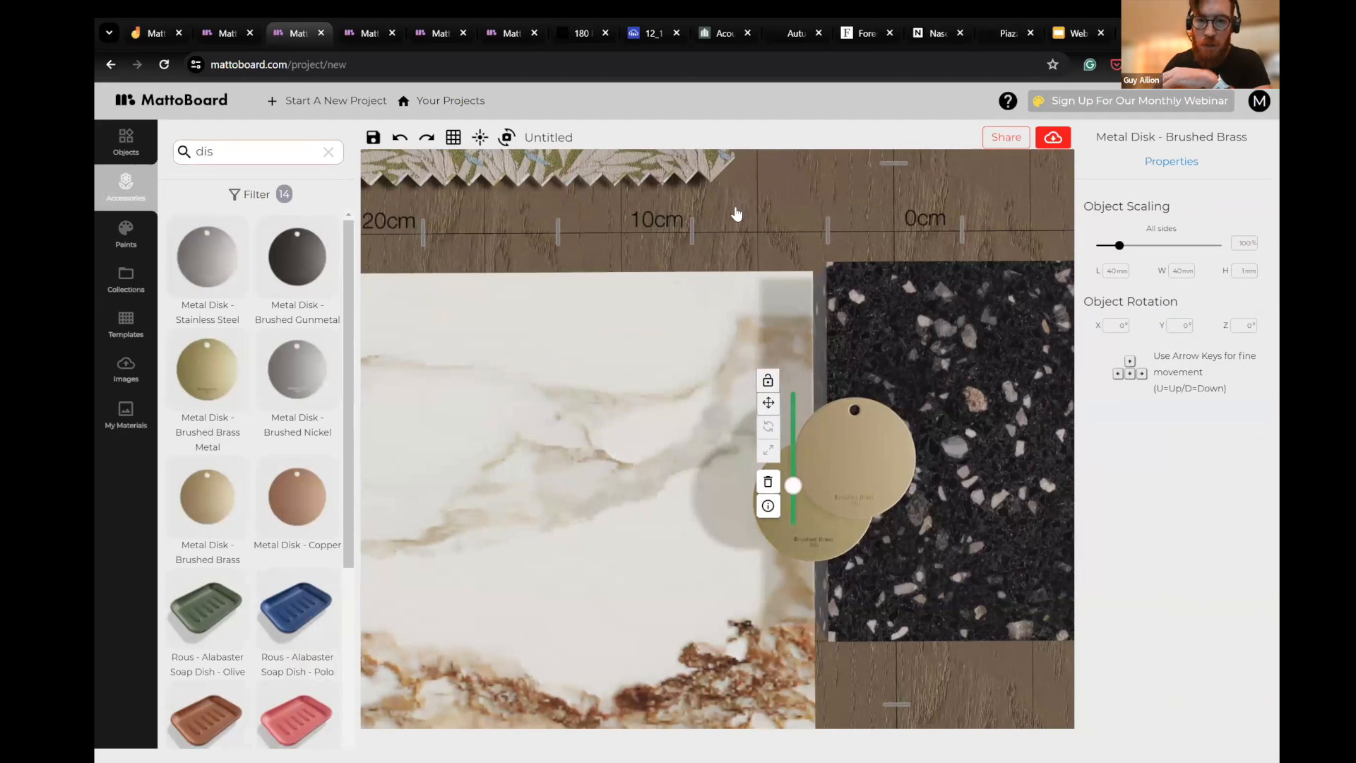
{"action": "left_click_drag", "start_coordinate": [703, 222], "coordinate": [640, 227]}
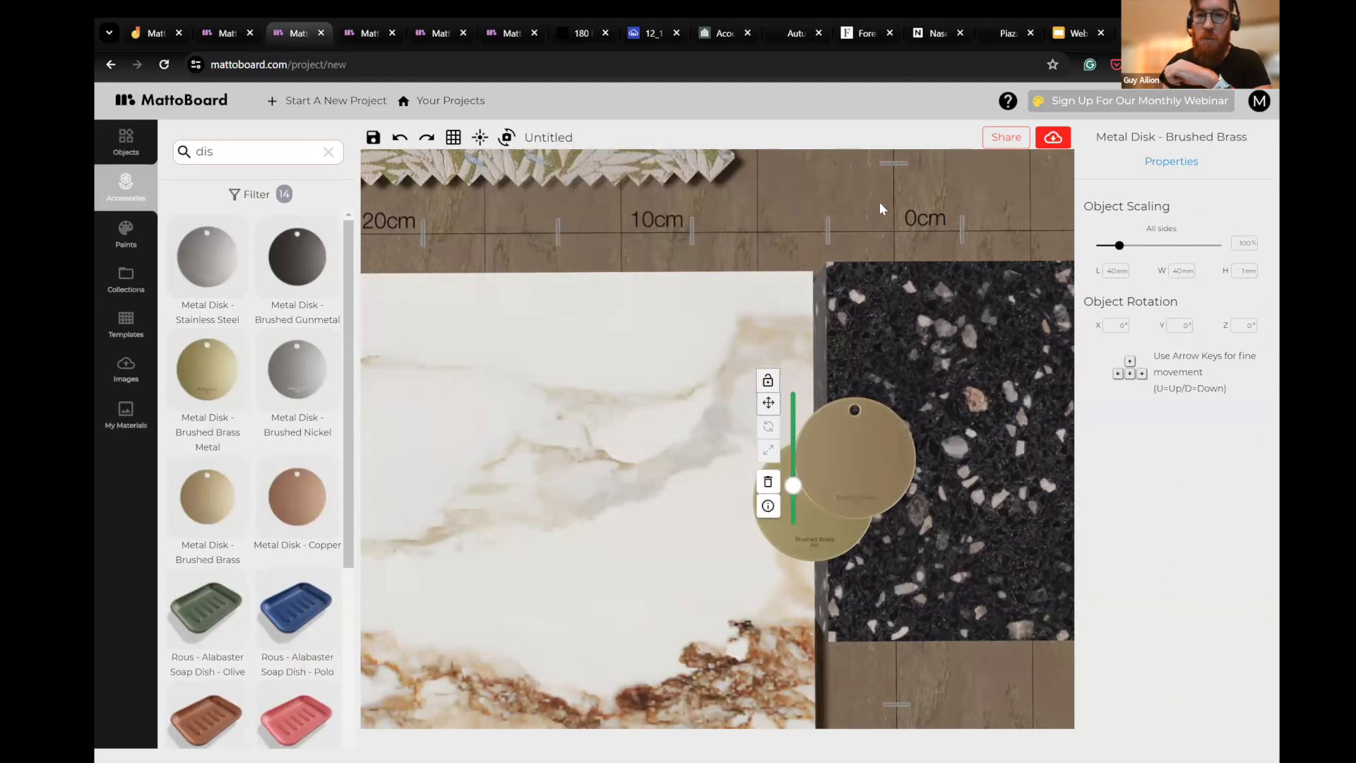
{"action": "scroll", "coordinate": [883, 255], "scroll_direction": "down", "scroll_amount": 6}
{"action": "left_click", "coordinate": [775, 504]}
{"action": "left_click_drag", "start_coordinate": [775, 504], "coordinate": [1011, 486]}
{"action": "scroll", "coordinate": [1045, 556], "scroll_direction": "left", "scroll_amount": 3}
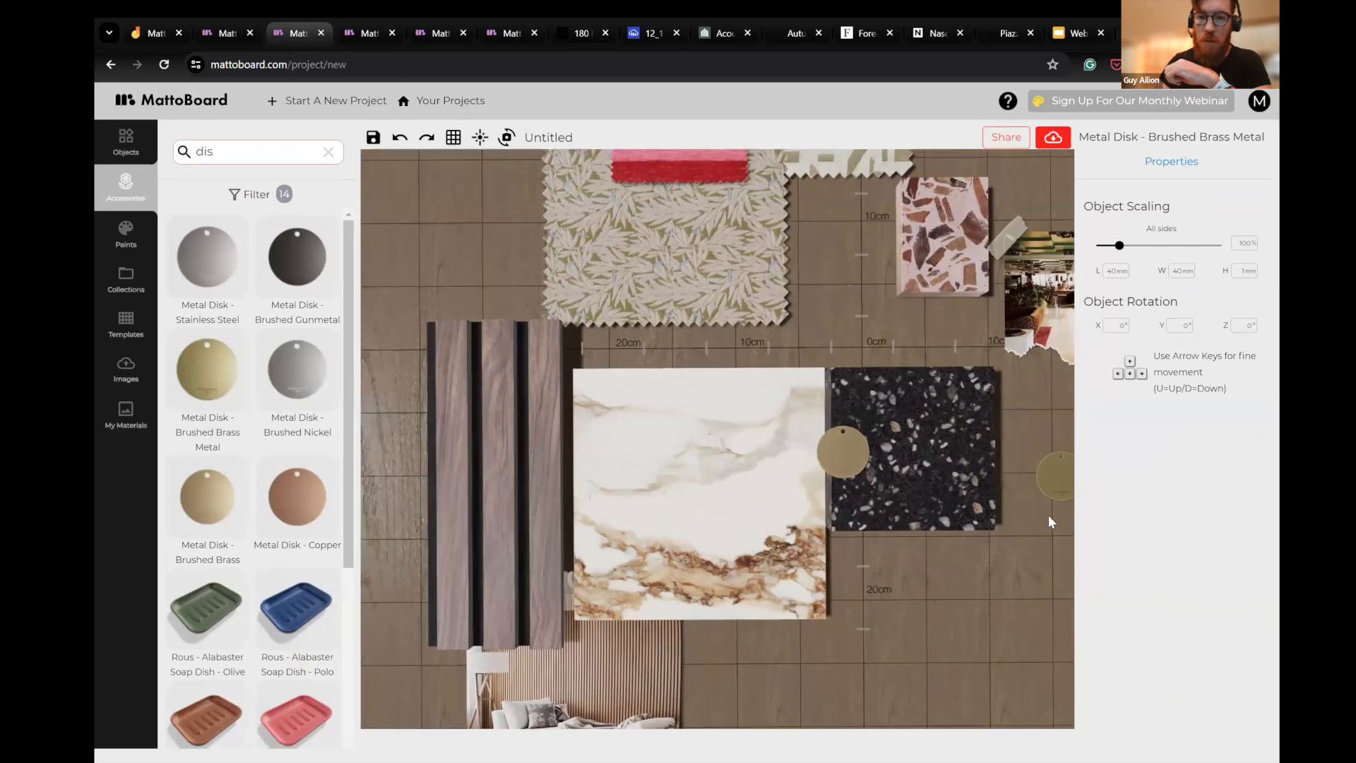
{"action": "scroll", "coordinate": [871, 495], "scroll_direction": "down", "scroll_amount": 5}
- Nudge the black terrazzo tile slightly upward along the porcelain's edge
{"action": "left_click", "coordinate": [874, 418]}
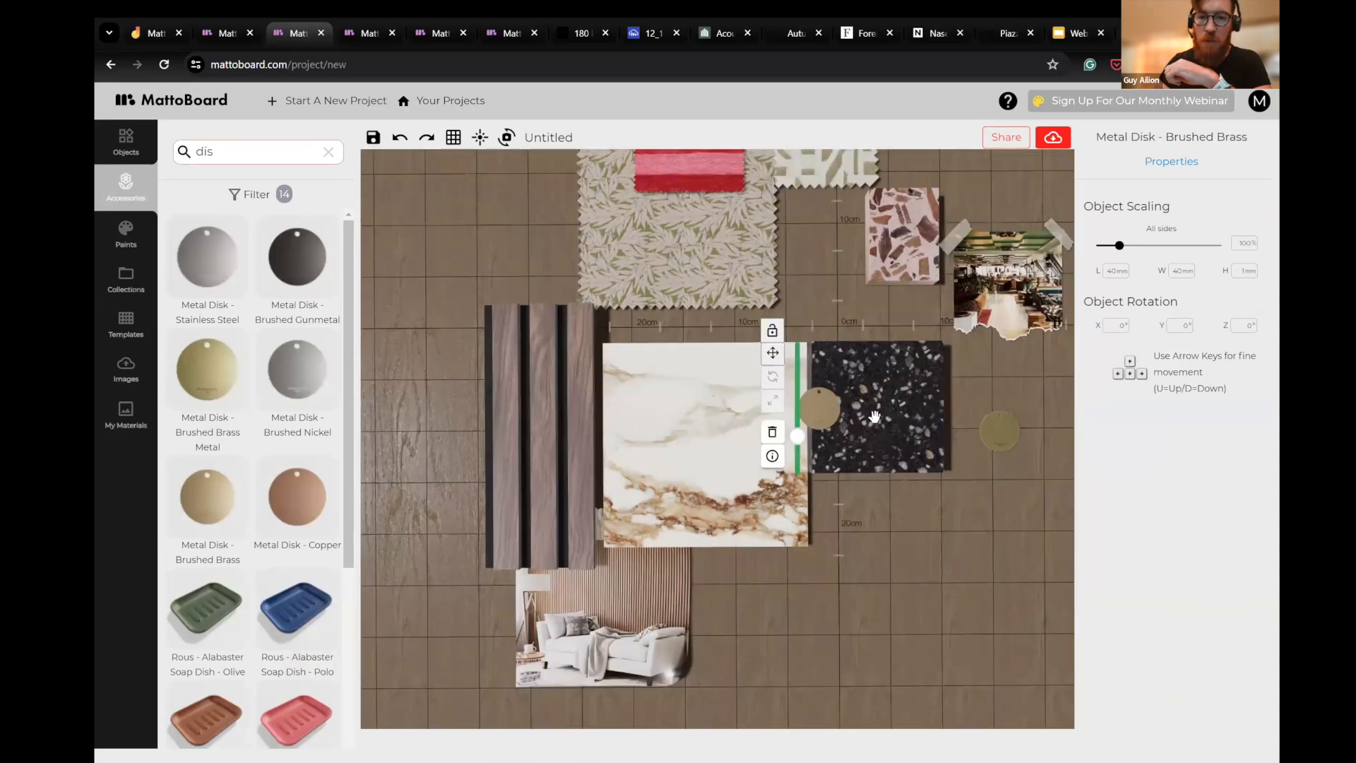
{"action": "mouse_move", "coordinate": [874, 418]}
{"action": "left_mouse_down"}
{"action": "mouse_move", "coordinate": [909, 418]}
{"action": "mouse_move", "coordinate": [876, 415]}
{"action": "left_mouse_up"}
{"action": "left_click", "coordinate": [884, 519]}
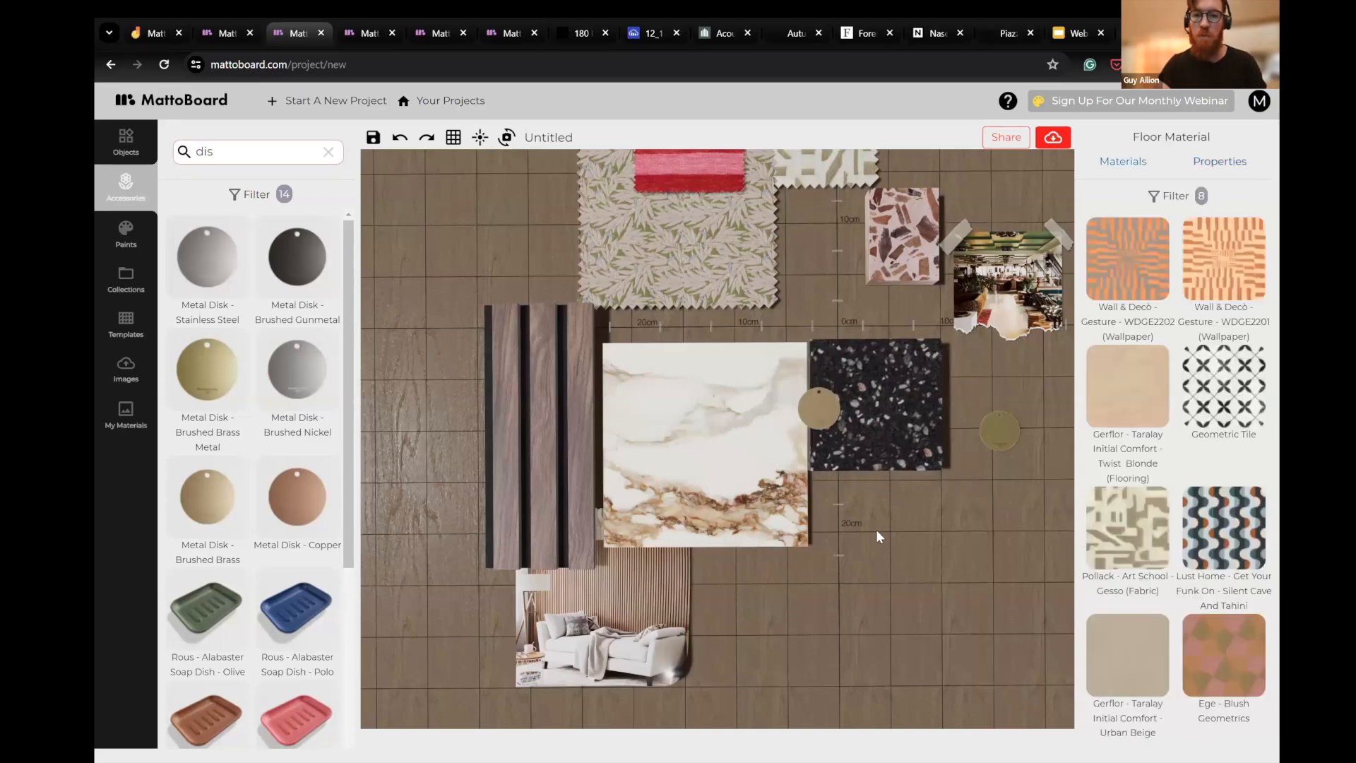
- Move the Gesso and Yoko Olive fabrics below the black terrazzo, with the Yoko Olive overlapping the Gesso on its right
{"action": "scroll", "coordinate": [877, 531], "scroll_direction": "down", "scroll_amount": 2}
{"action": "left_click_drag", "start_coordinate": [846, 517], "coordinate": [828, 329]}
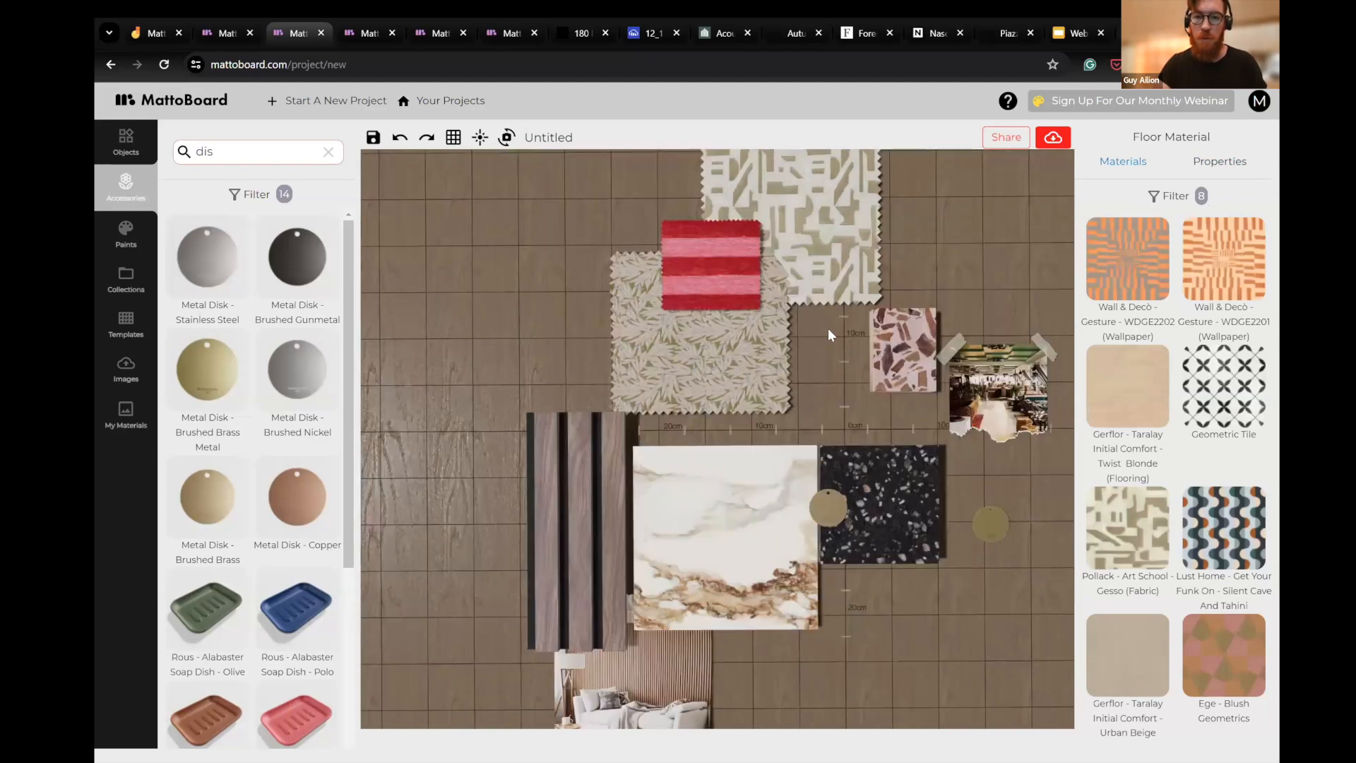
{"action": "left_click_drag", "start_coordinate": [840, 406], "coordinate": [811, 347]}
{"action": "left_click_drag", "start_coordinate": [791, 199], "coordinate": [877, 561]}
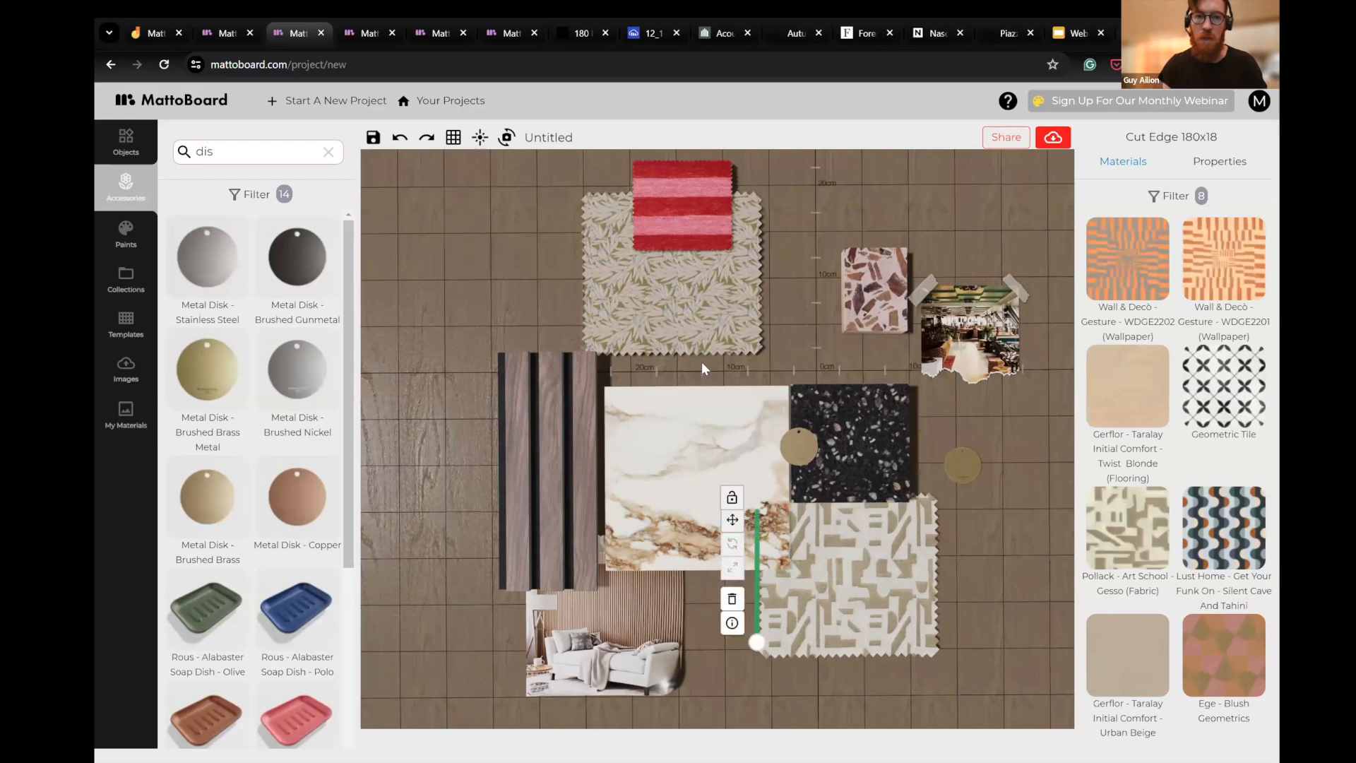
{"action": "left_click_drag", "start_coordinate": [667, 311], "coordinate": [906, 542]}
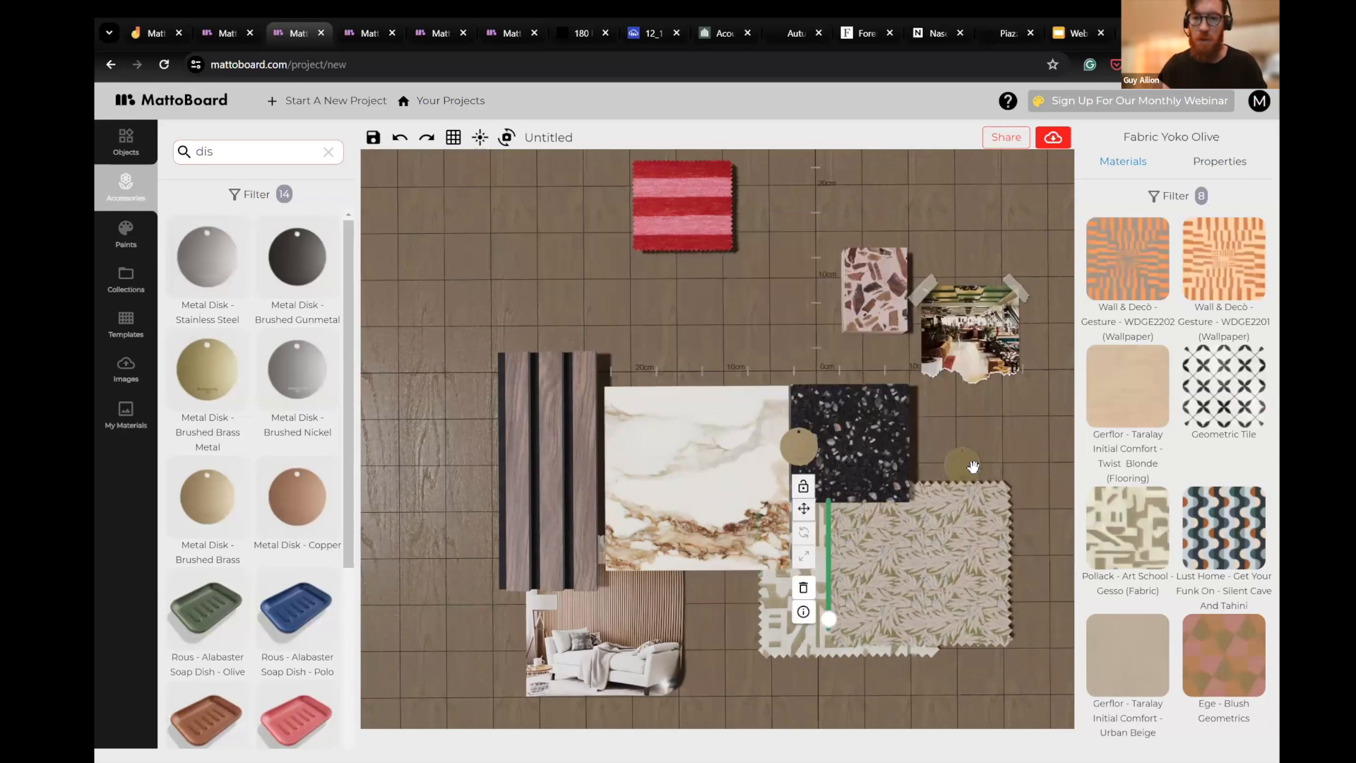
{"action": "left_click_drag", "start_coordinate": [973, 464], "coordinate": [994, 500]}
{"action": "left_click_drag", "start_coordinate": [935, 554], "coordinate": [968, 512]}
- Place the pink Foresso terrazzo and the red striped fabric side by side just above the porcelain
{"action": "left_click", "coordinate": [794, 311]}
{"action": "left_click_drag", "start_coordinate": [795, 326], "coordinate": [824, 279]}
{"action": "left_click_drag", "start_coordinate": [926, 251], "coordinate": [797, 292]}
{"action": "left_click_drag", "start_coordinate": [729, 200], "coordinate": [747, 327]}
{"action": "left_click", "coordinate": [604, 240]}
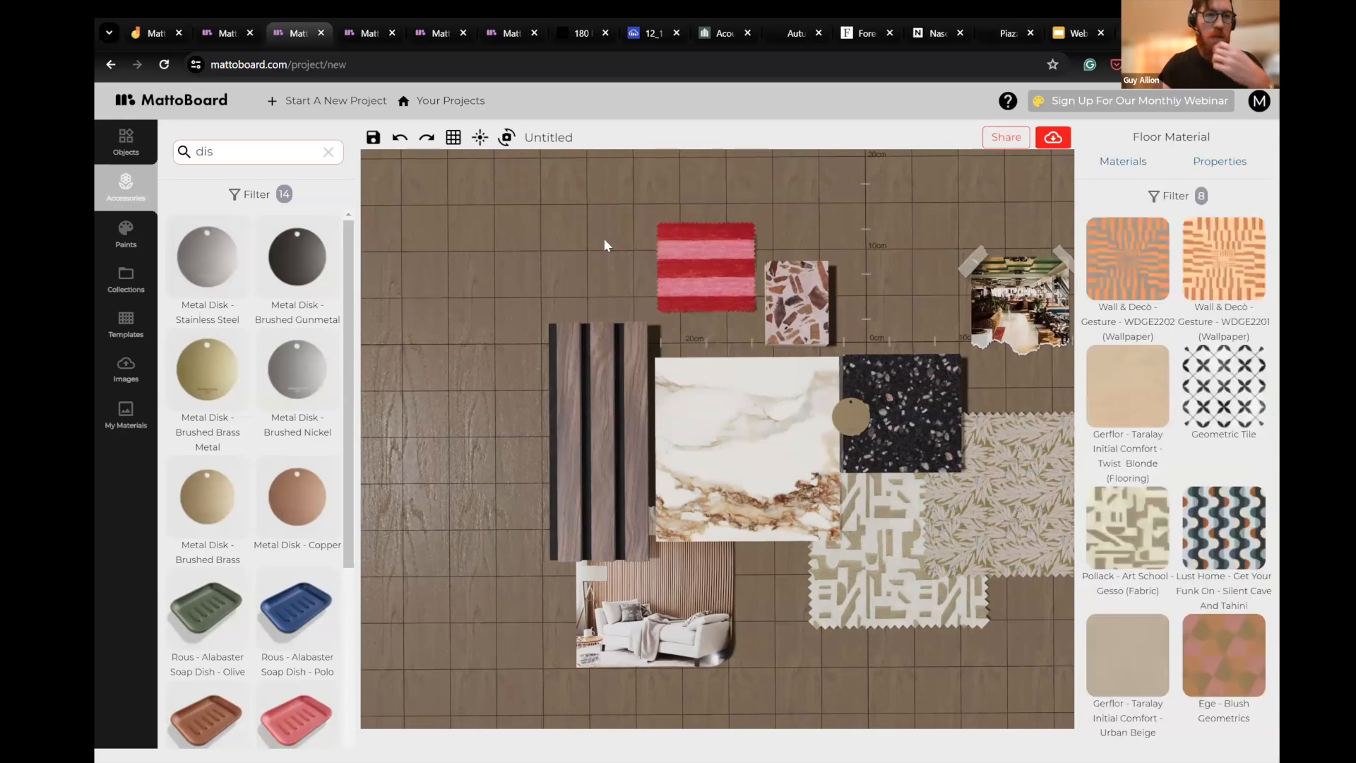
- Add the Forms + Surfaces Fused White Gold Kalahari Impression sample from the Rustic Terracotta collection and place it over the Gesso fabric
{"action": "left_click", "coordinate": [126, 277]}
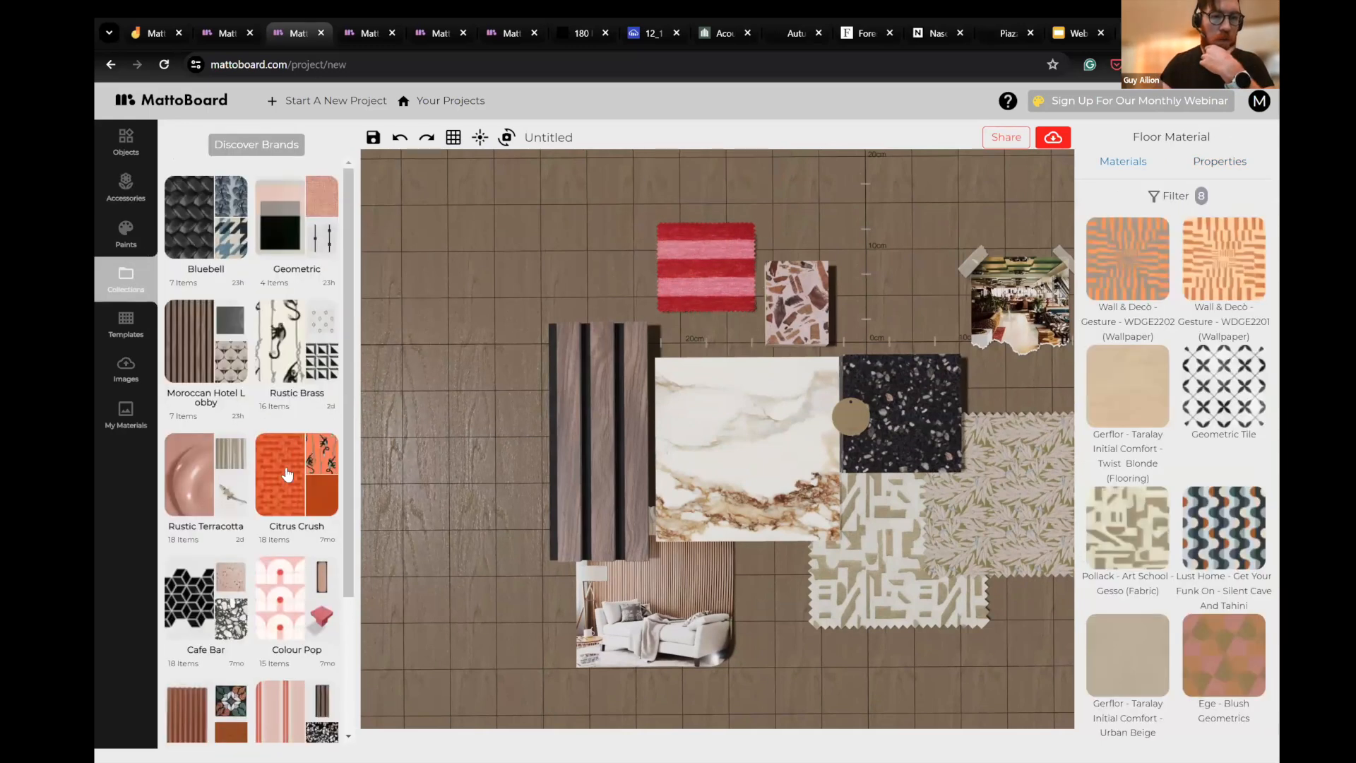
{"action": "left_click", "coordinate": [215, 461]}
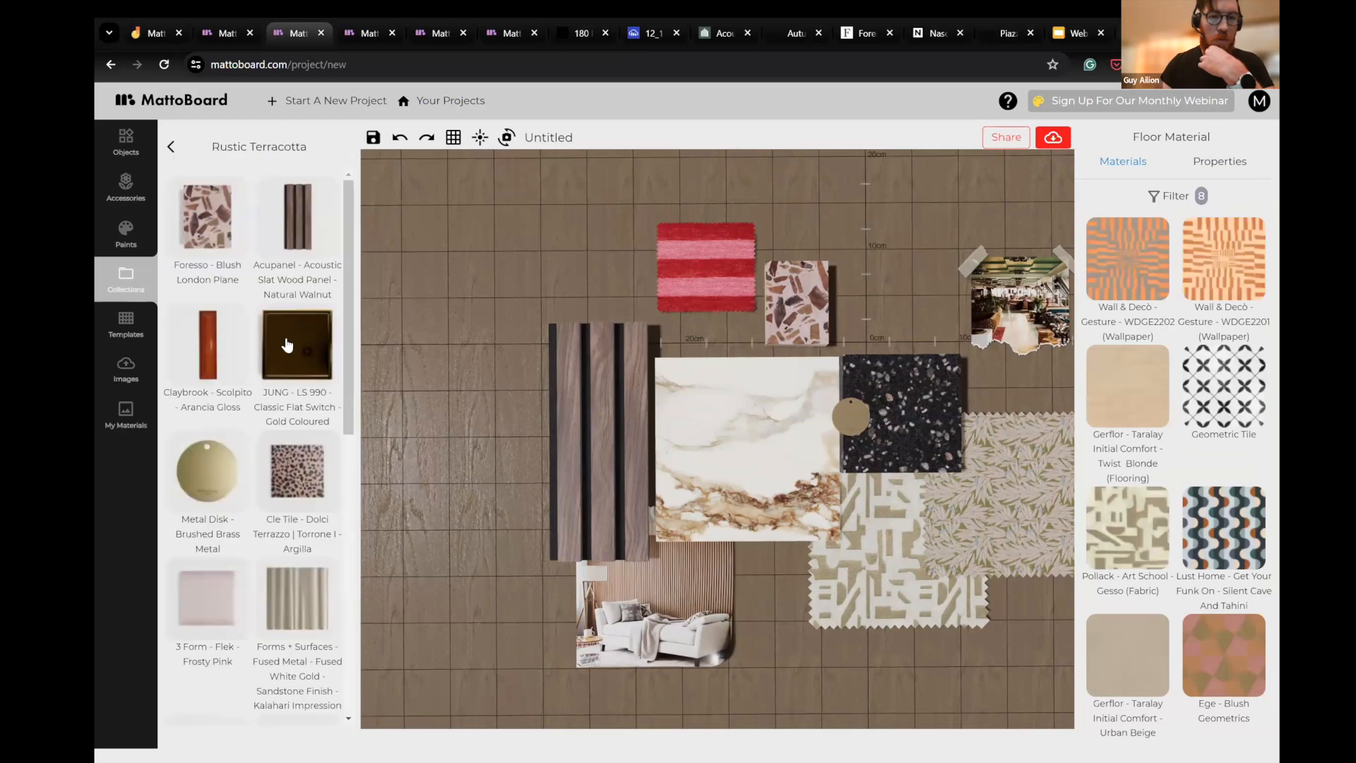
{"action": "scroll", "coordinate": [286, 360], "scroll_direction": "down", "scroll_amount": 2}
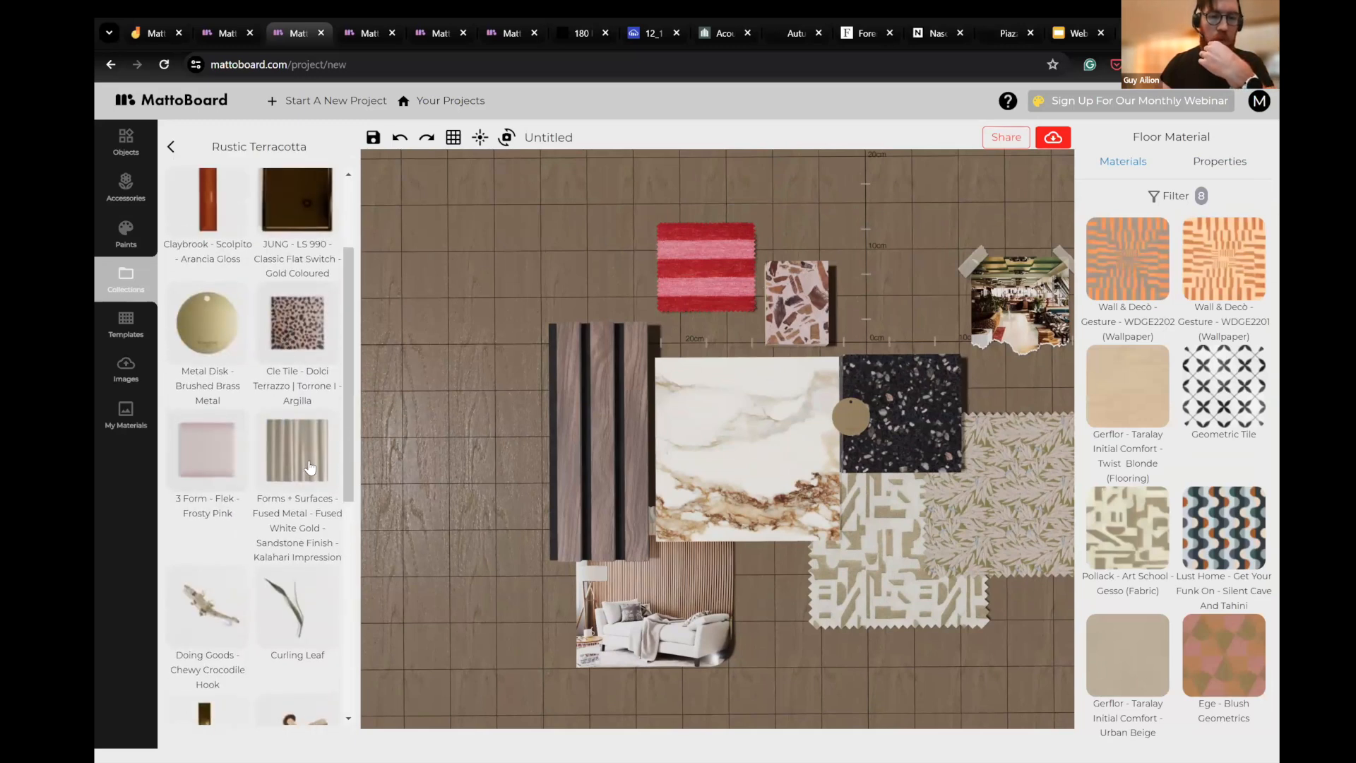
{"action": "left_click_drag", "start_coordinate": [709, 435], "coordinate": [710, 436]}
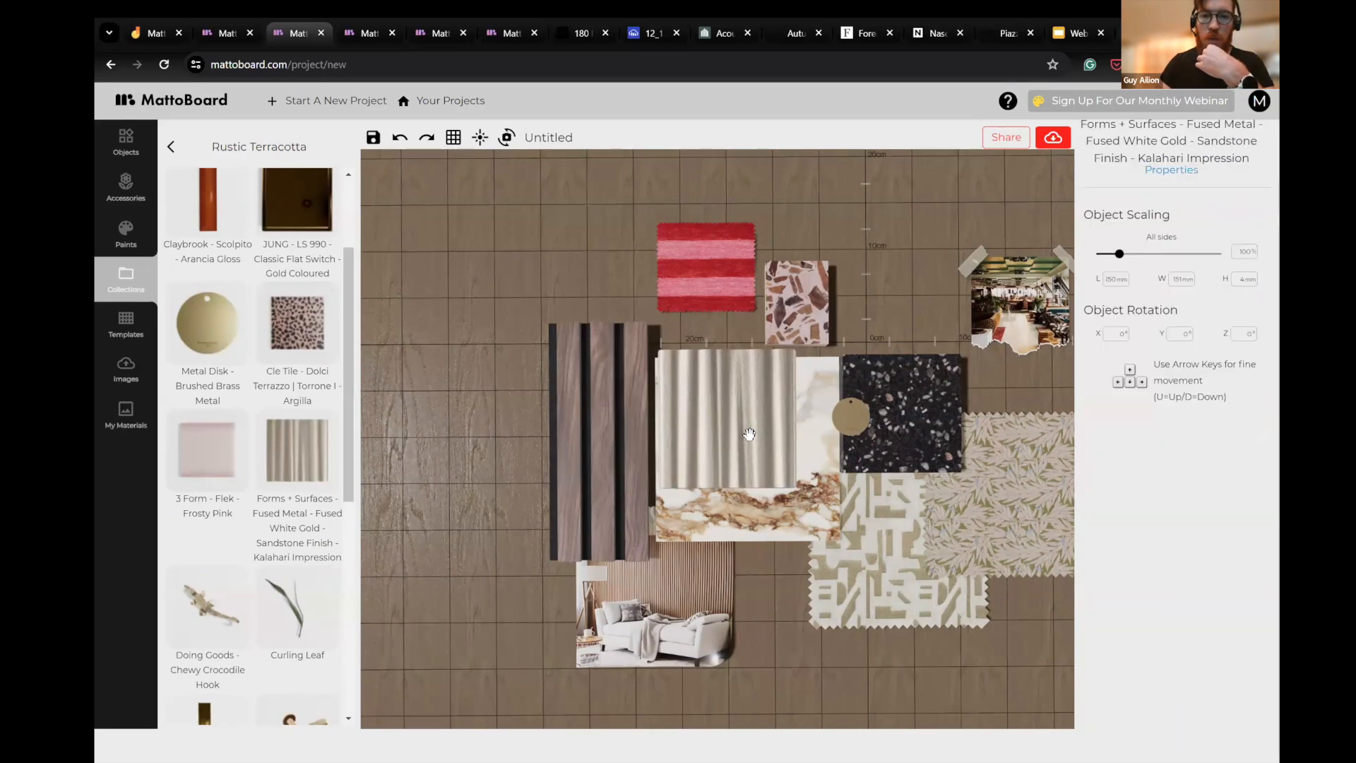
{"action": "left_click_drag", "start_coordinate": [896, 315], "coordinate": [860, 226]}
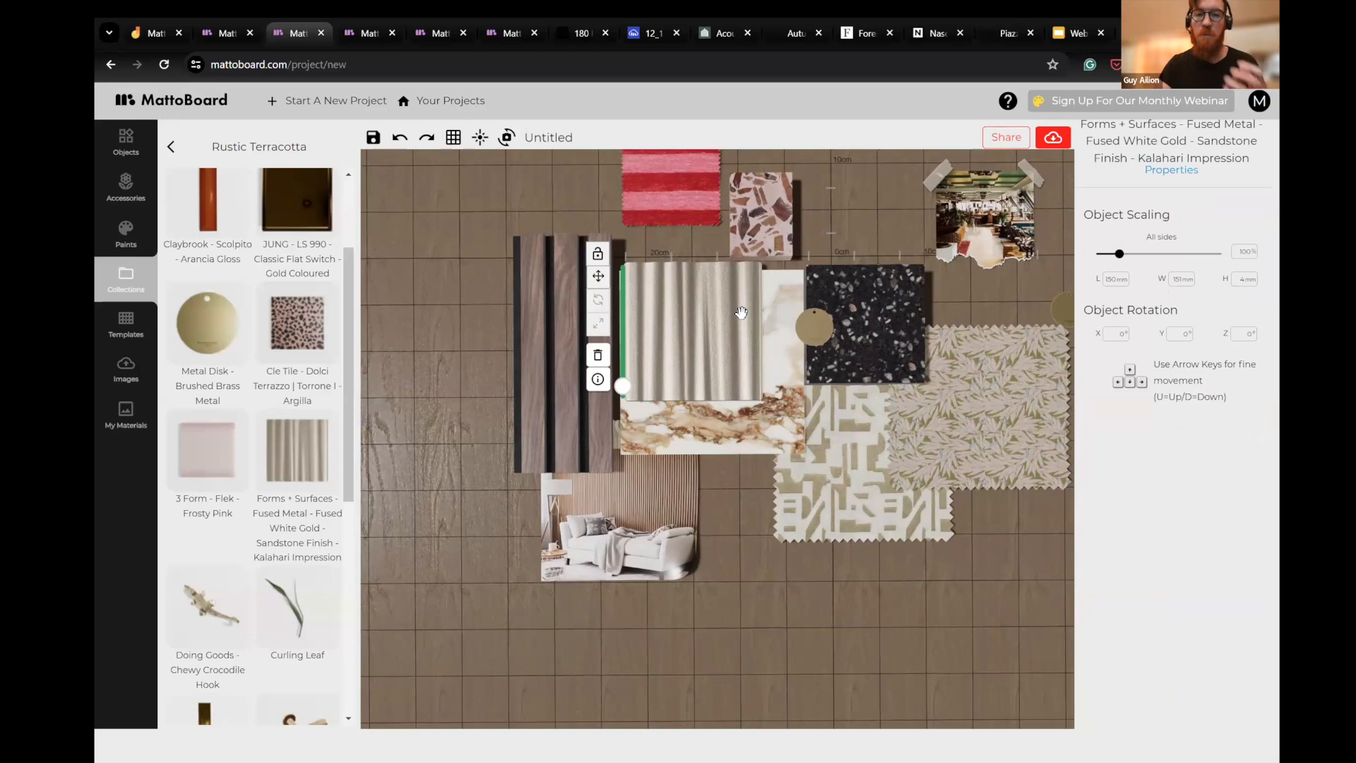
{"action": "left_click_drag", "start_coordinate": [750, 543], "coordinate": [875, 509]}
- Examine the rippled Fused White Gold sample up close from a low angle
{"action": "left_click_drag", "start_coordinate": [1040, 566], "coordinate": [840, 447]}
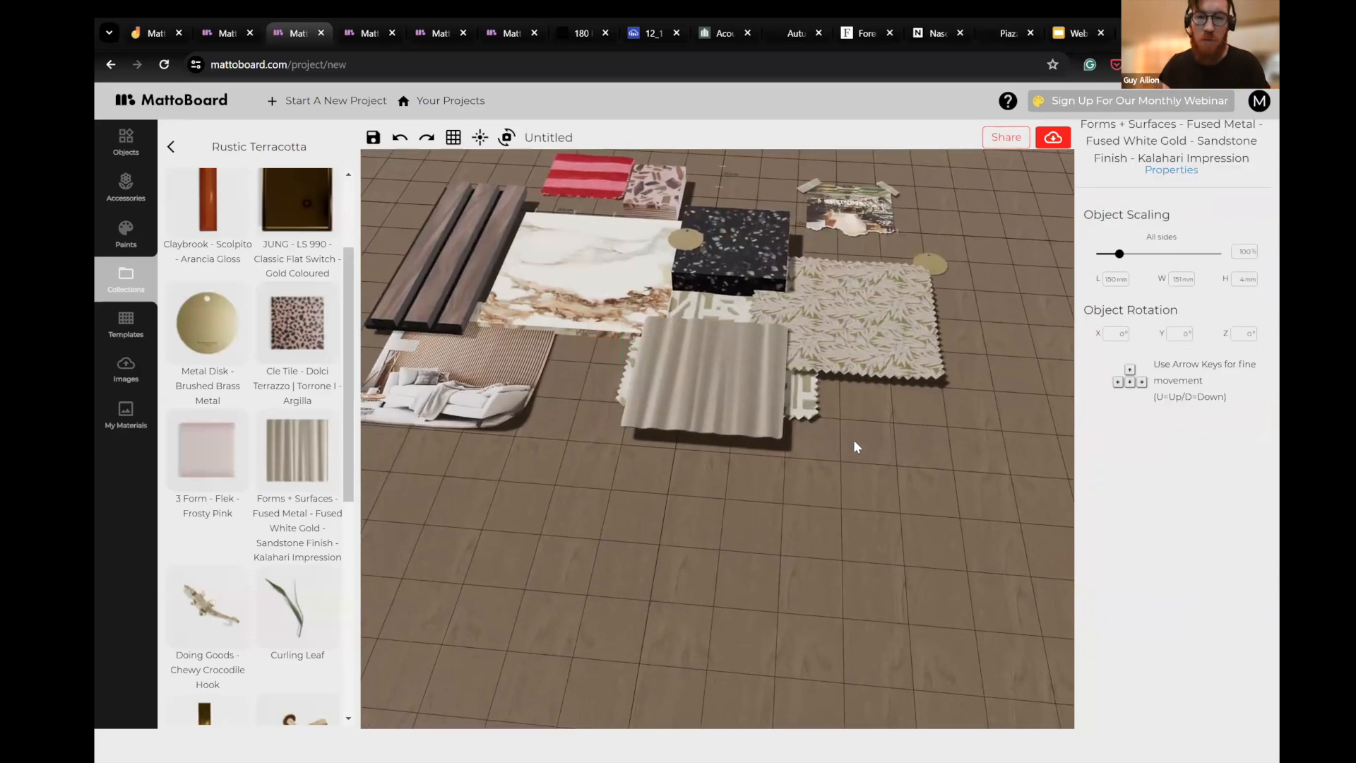
{"action": "scroll", "coordinate": [847, 445], "scroll_direction": "up", "scroll_amount": 5}
{"action": "left_click_drag", "start_coordinate": [833, 494], "coordinate": [717, 494]}
{"action": "scroll", "coordinate": [857, 597], "scroll_direction": "up", "scroll_amount": 3}
{"action": "left_click_drag", "start_coordinate": [834, 456], "coordinate": [976, 556]}
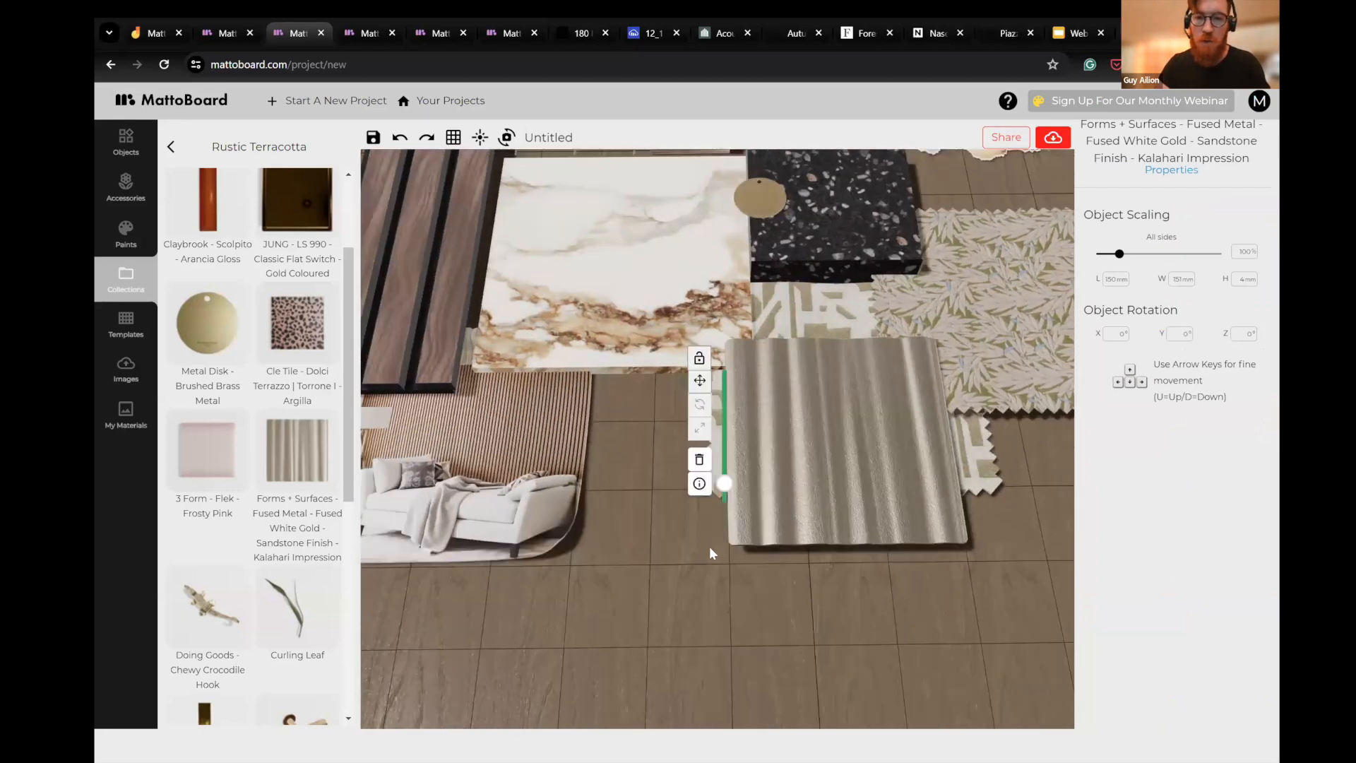
- Adjust the scene lighting, then shift the Fused White Gold sample right so it overlaps only the right edge of the Gesso fabric
{"action": "scroll", "coordinate": [663, 519], "scroll_direction": "up", "scroll_amount": 4}
{"action": "left_click_drag", "start_coordinate": [770, 361], "coordinate": [664, 325]}
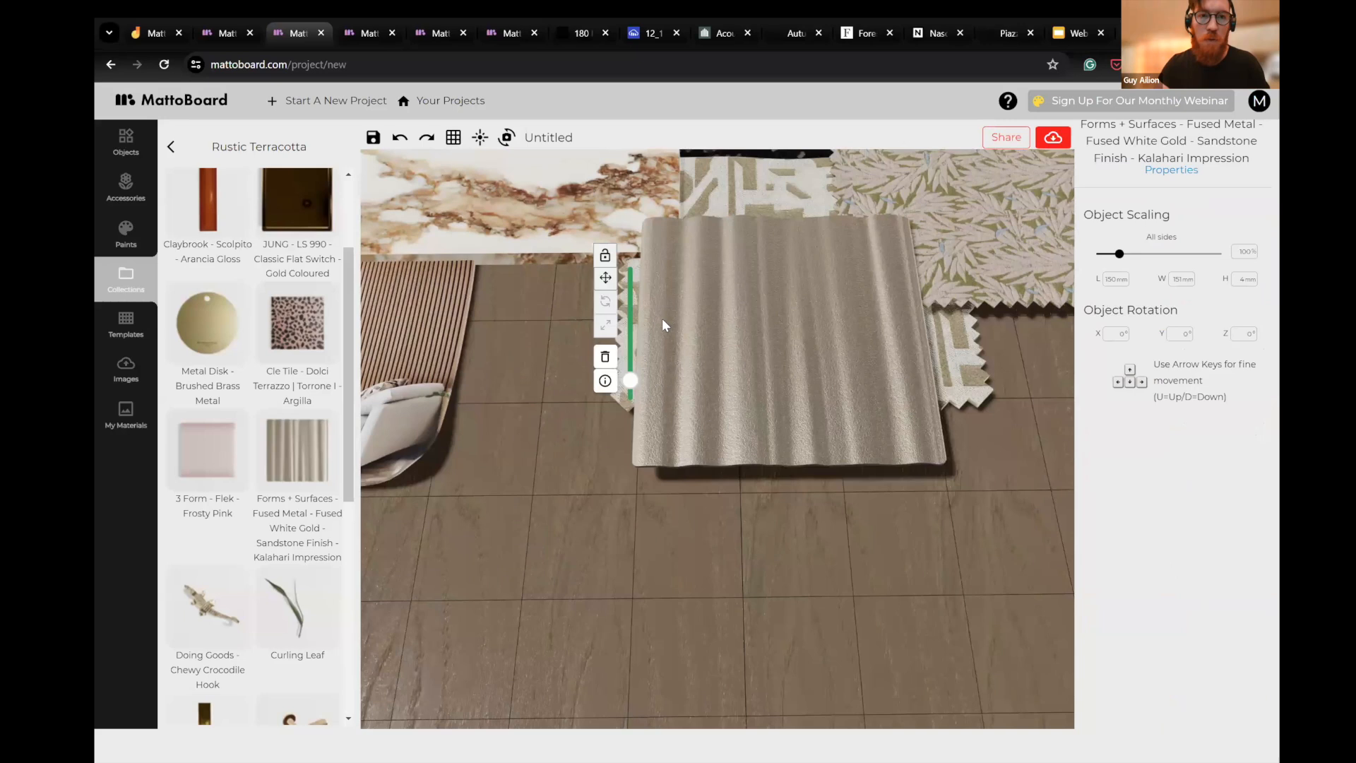
{"action": "left_click", "coordinate": [481, 138]}
{"action": "mouse_move", "coordinate": [671, 212]}
{"action": "left_mouse_down"}
{"action": "mouse_move", "coordinate": [639, 211]}
{"action": "mouse_move", "coordinate": [708, 216]}
{"action": "mouse_move", "coordinate": [669, 212]}
{"action": "left_mouse_up"}
{"action": "left_click", "coordinate": [947, 502]}
{"action": "left_click_drag", "start_coordinate": [879, 503], "coordinate": [997, 461]}
{"action": "scroll", "coordinate": [971, 508], "scroll_direction": "down", "scroll_amount": 5}
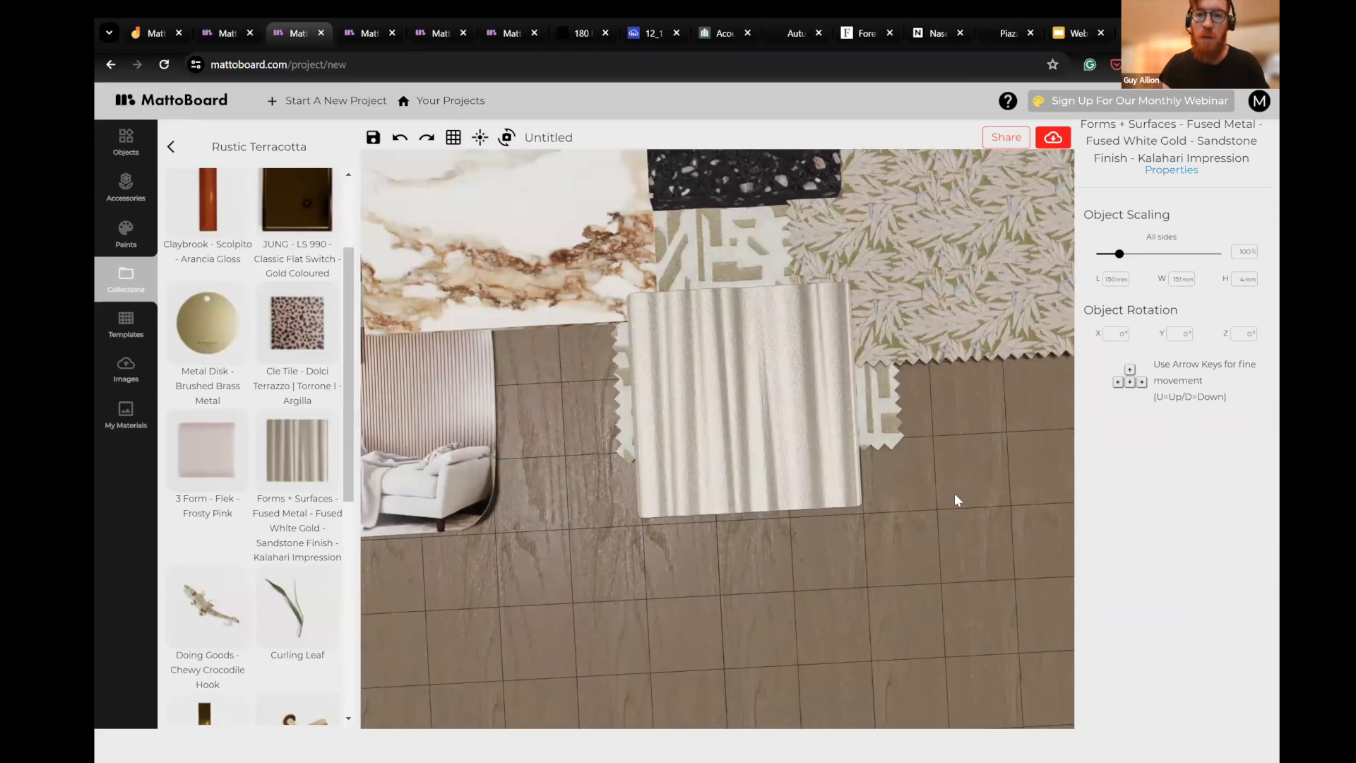
{"action": "left_click_drag", "start_coordinate": [773, 415], "coordinate": [859, 422]}
{"action": "left_click_drag", "start_coordinate": [645, 530], "coordinate": [578, 520]}
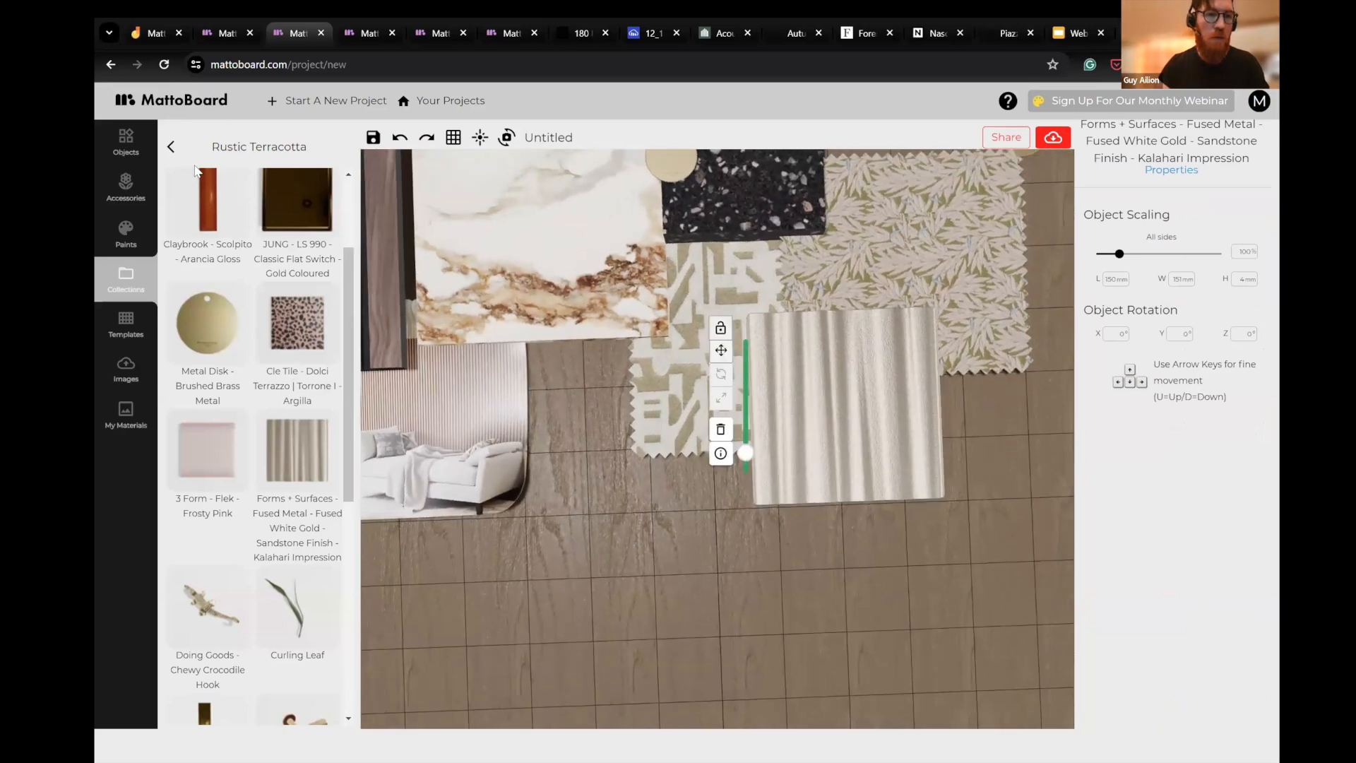
- Search the accessories for "cle" and browse the results down to the Dolci Terrazzo tiles
{"action": "left_click", "coordinate": [133, 147]}
{"action": "left_click", "coordinate": [127, 185]}
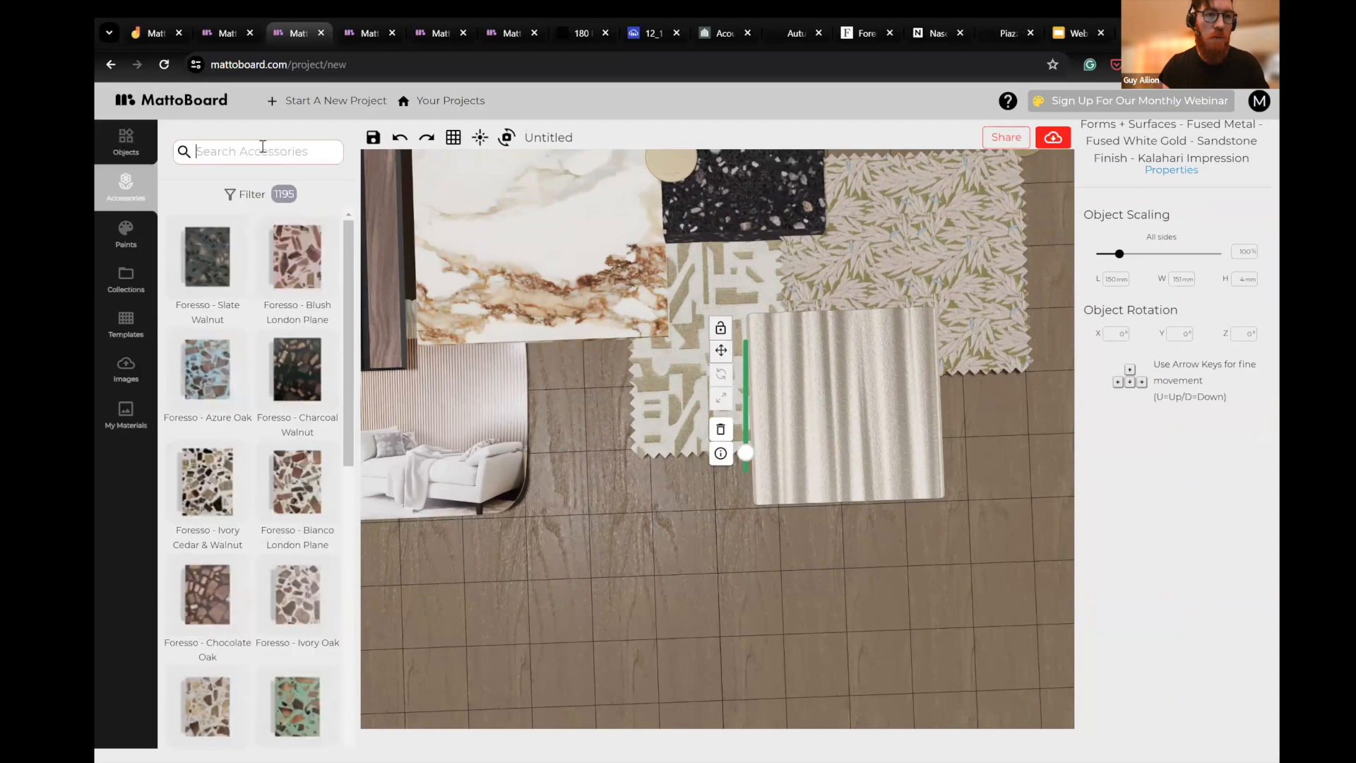
{"action": "type", "text": "cle"}
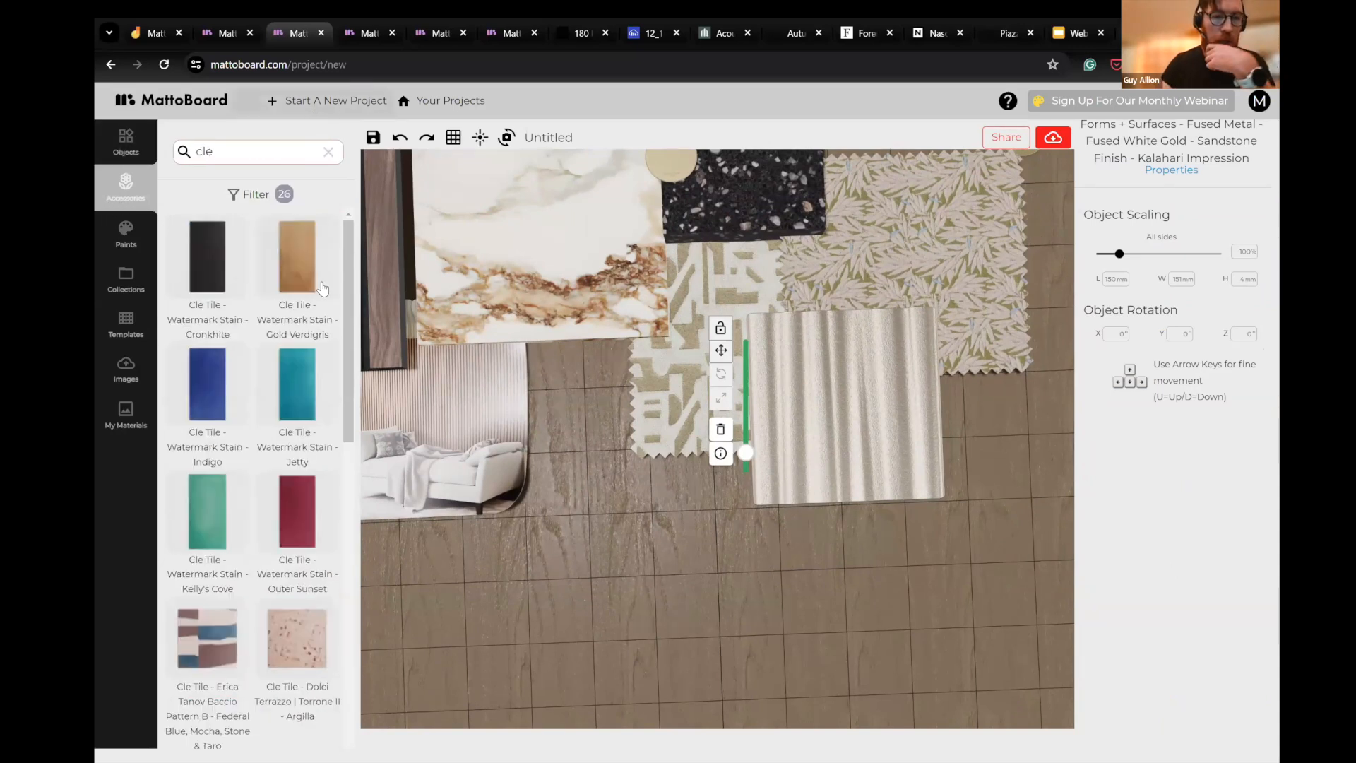
{"action": "scroll", "coordinate": [285, 408], "scroll_direction": "down", "scroll_amount": 4}
{"action": "scroll", "coordinate": [285, 402], "scroll_direction": "down", "scroll_amount": 2}
{"action": "scroll", "coordinate": [284, 393], "scroll_direction": "down", "scroll_amount": 3}
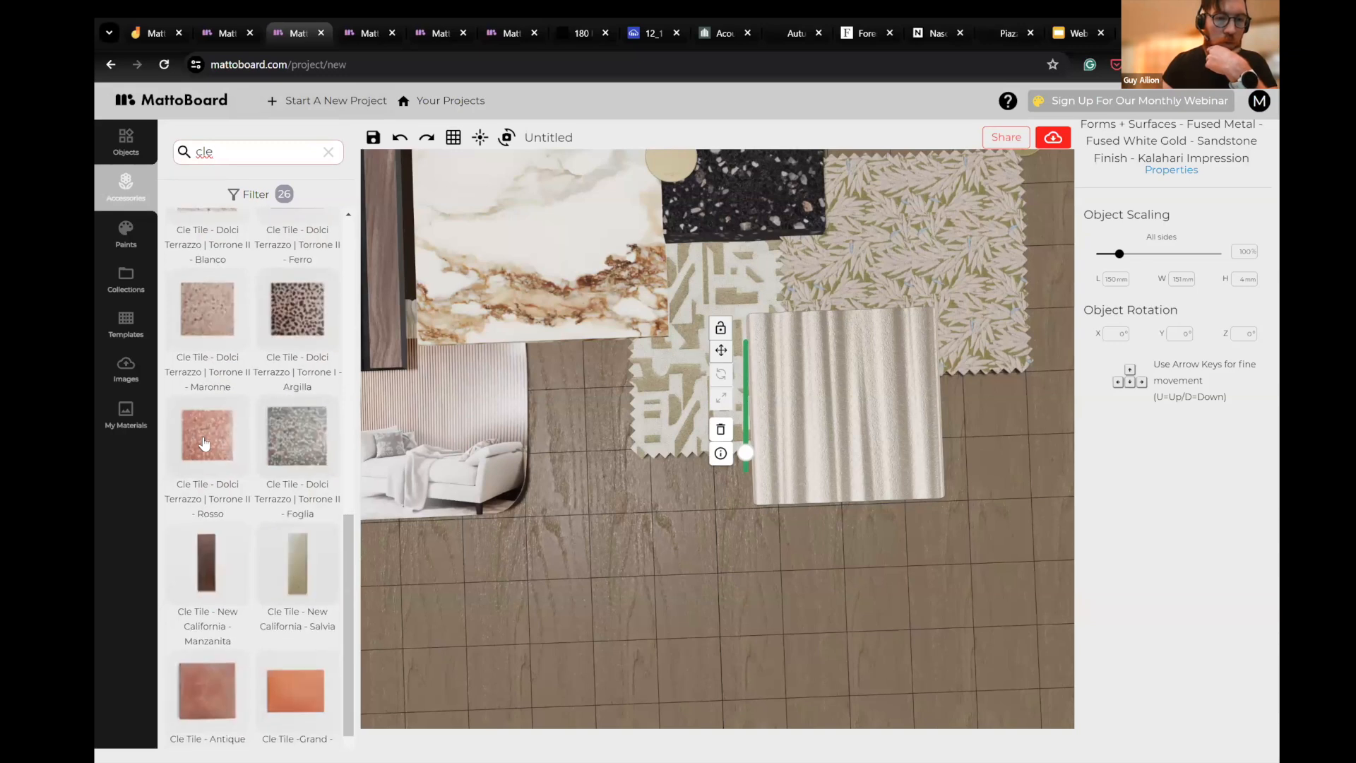
- Try the Cle Tile Dolci Terrazzo Torrone II Rosso, Foglia and Maronne samples side by side below the Gesso fabric
{"action": "left_click", "coordinate": [748, 532]}
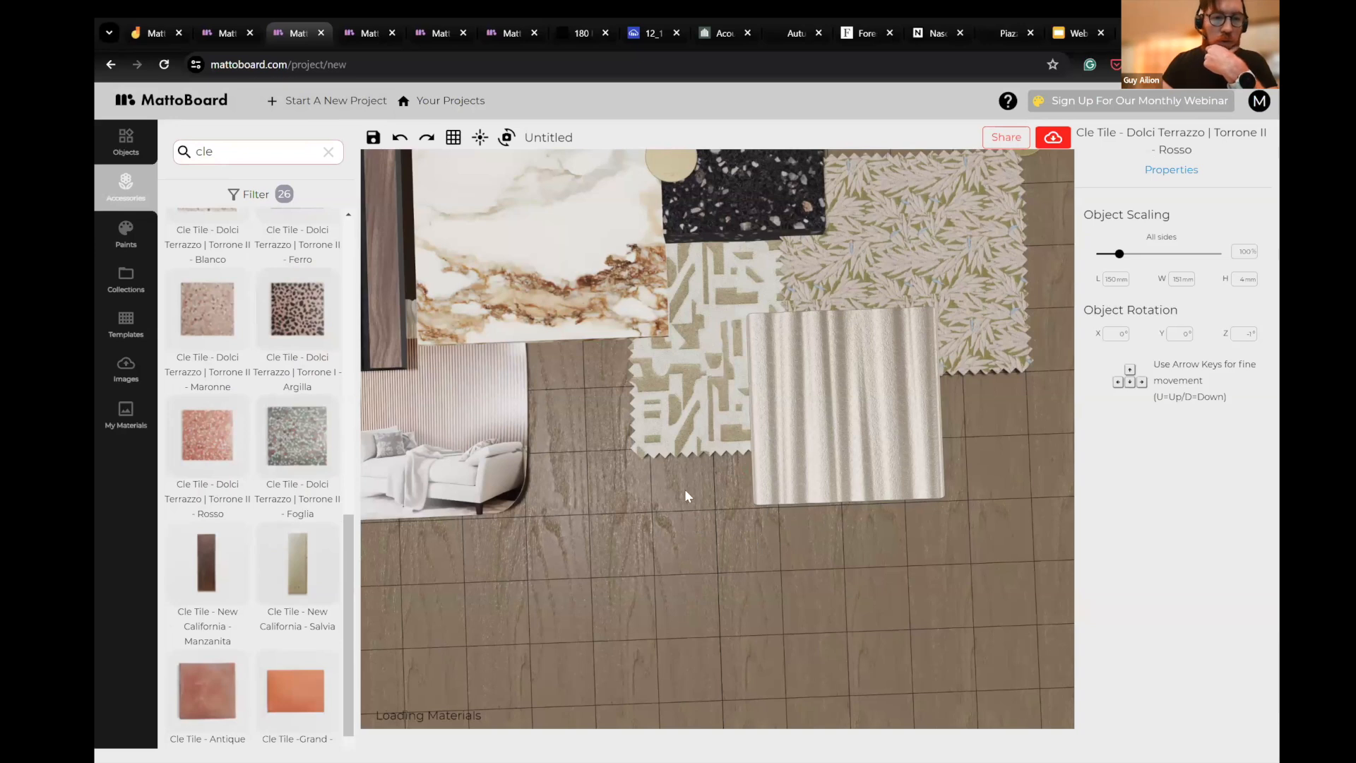
{"action": "left_click_drag", "start_coordinate": [279, 447], "coordinate": [798, 508]}
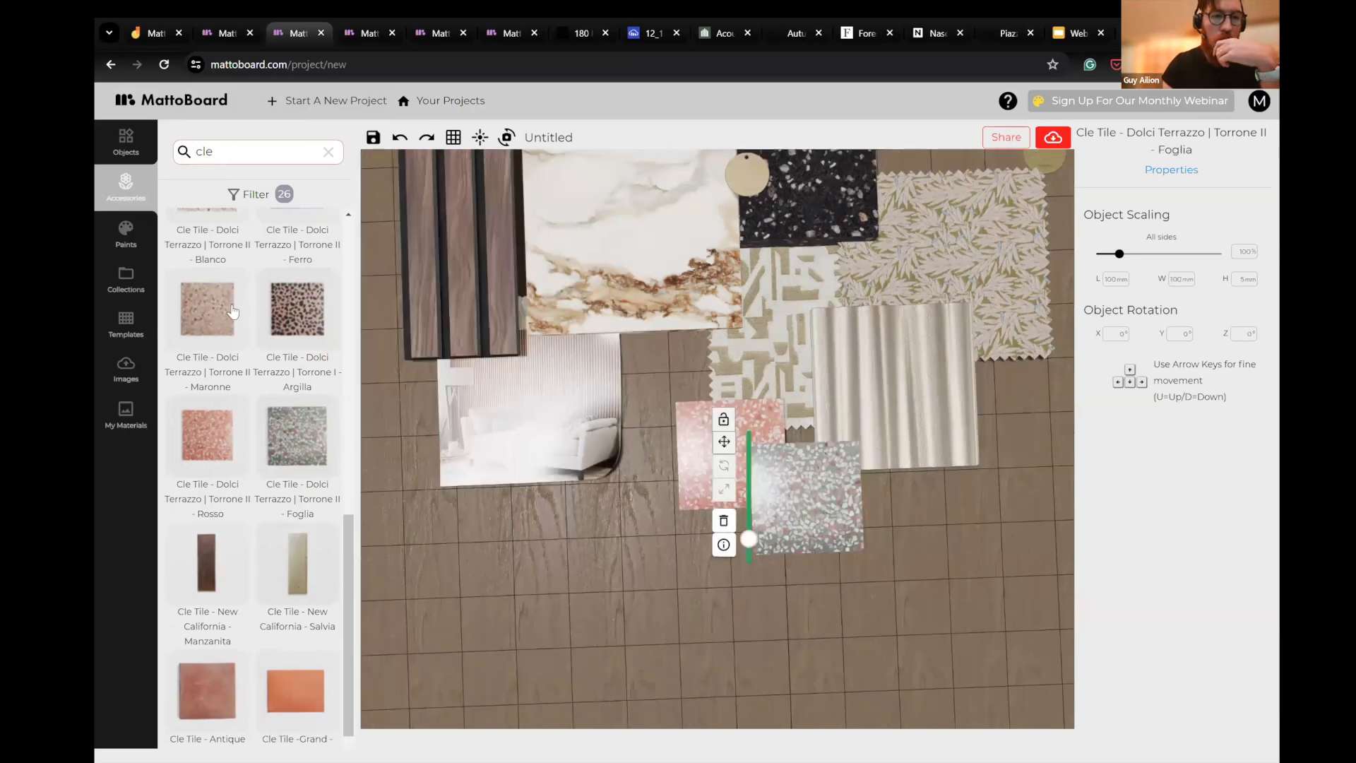
{"action": "left_click", "coordinate": [925, 523]}
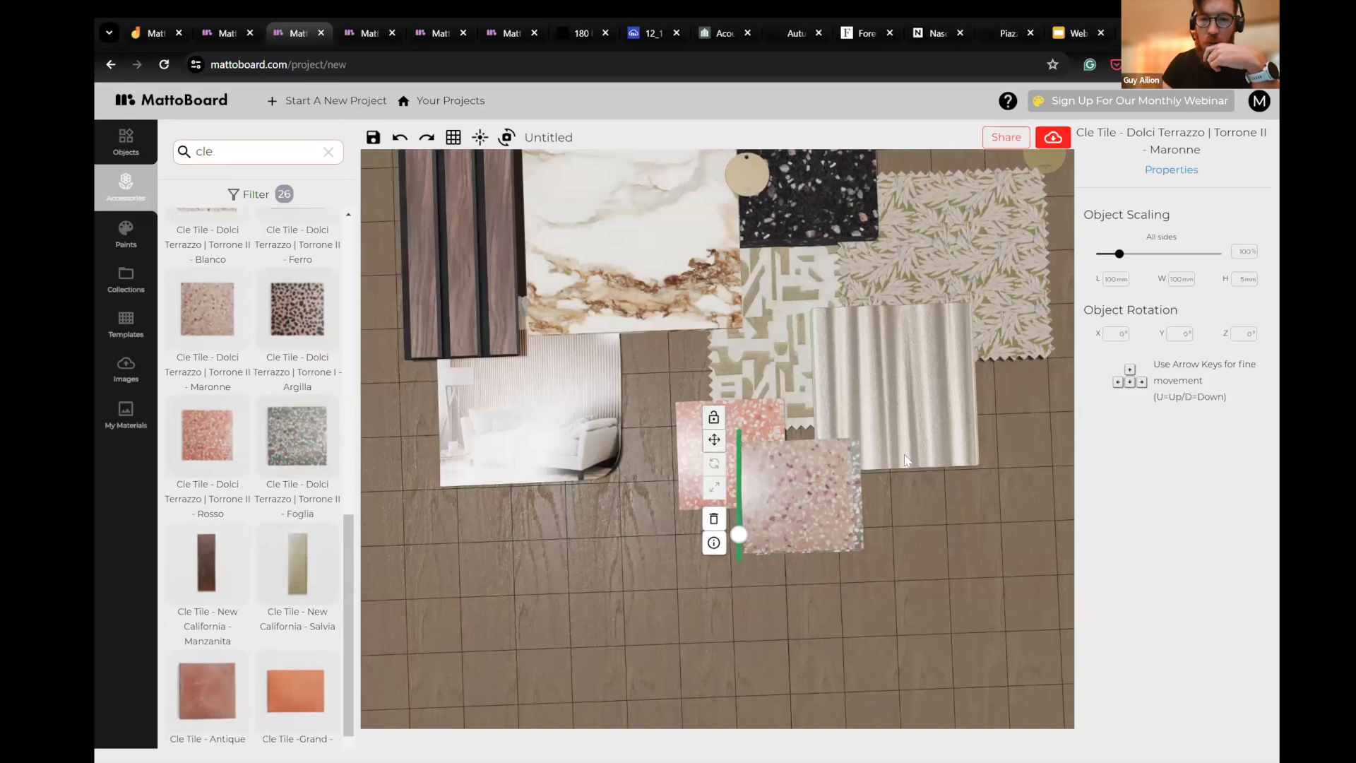
{"action": "left_click_drag", "start_coordinate": [869, 398], "coordinate": [973, 559]}
{"action": "left_click", "coordinate": [853, 519]}
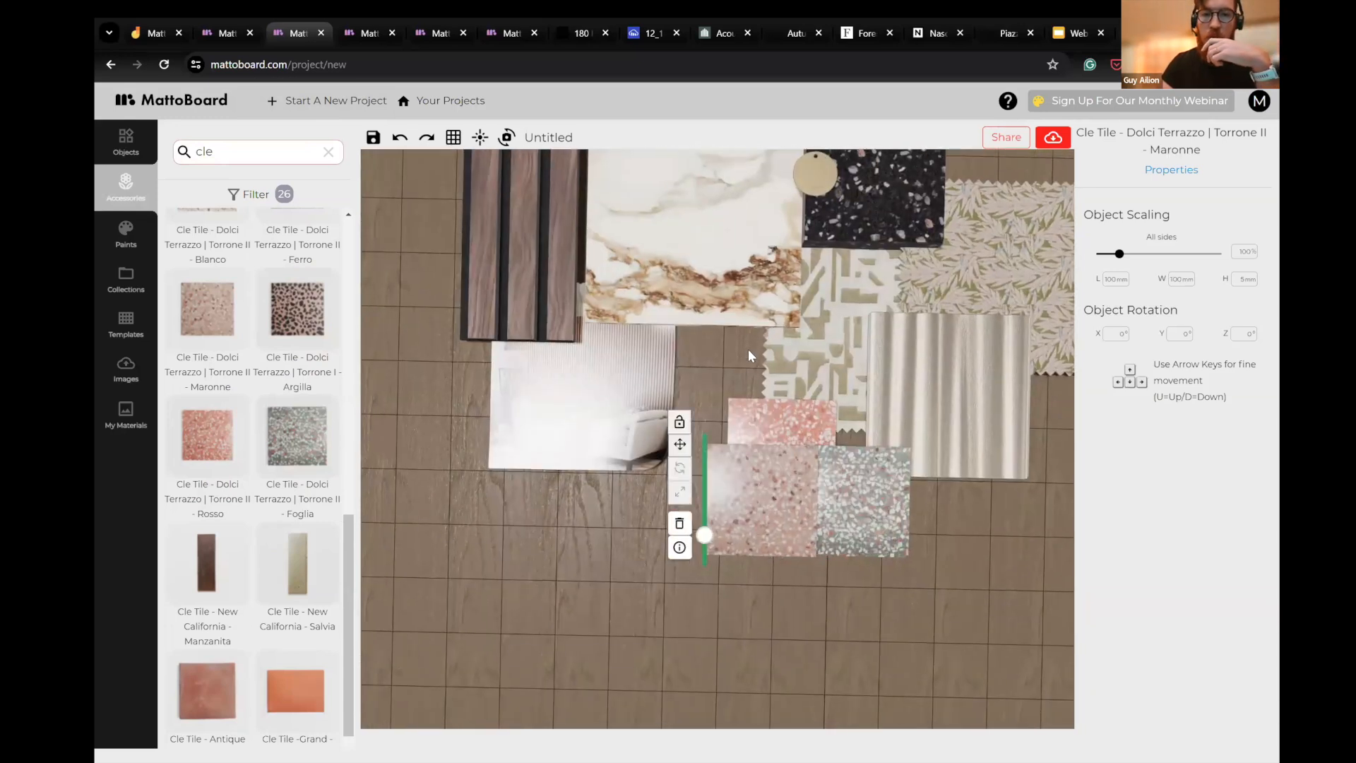
- Add the Cle Tile Dolci Terrazzo Torrone I Argilla sample and place it over the upper-left corner of the porcelain
{"action": "scroll", "coordinate": [695, 428], "scroll_direction": "down", "scroll_amount": 5}
{"action": "left_click_drag", "start_coordinate": [710, 549], "coordinate": [654, 439]}
{"action": "left_click_drag", "start_coordinate": [297, 319], "coordinate": [750, 435]}
{"action": "left_click_drag", "start_coordinate": [1014, 512], "coordinate": [999, 554]}
{"action": "left_click", "coordinate": [755, 401]}
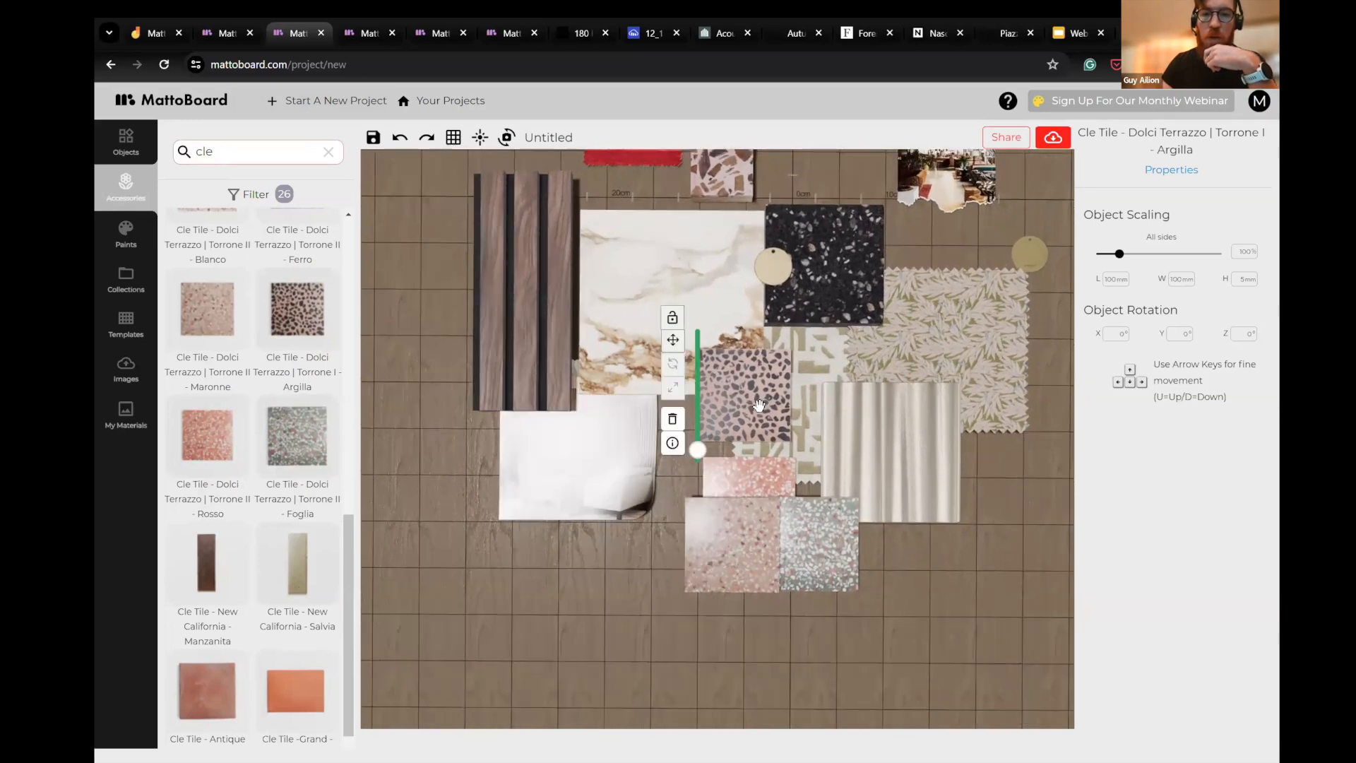
{"action": "left_click_drag", "start_coordinate": [760, 404], "coordinate": [650, 224]}
- Delete the Maronne, Rosso and Foglia terrazzo tiles from the board
{"action": "left_click", "coordinate": [756, 540]}
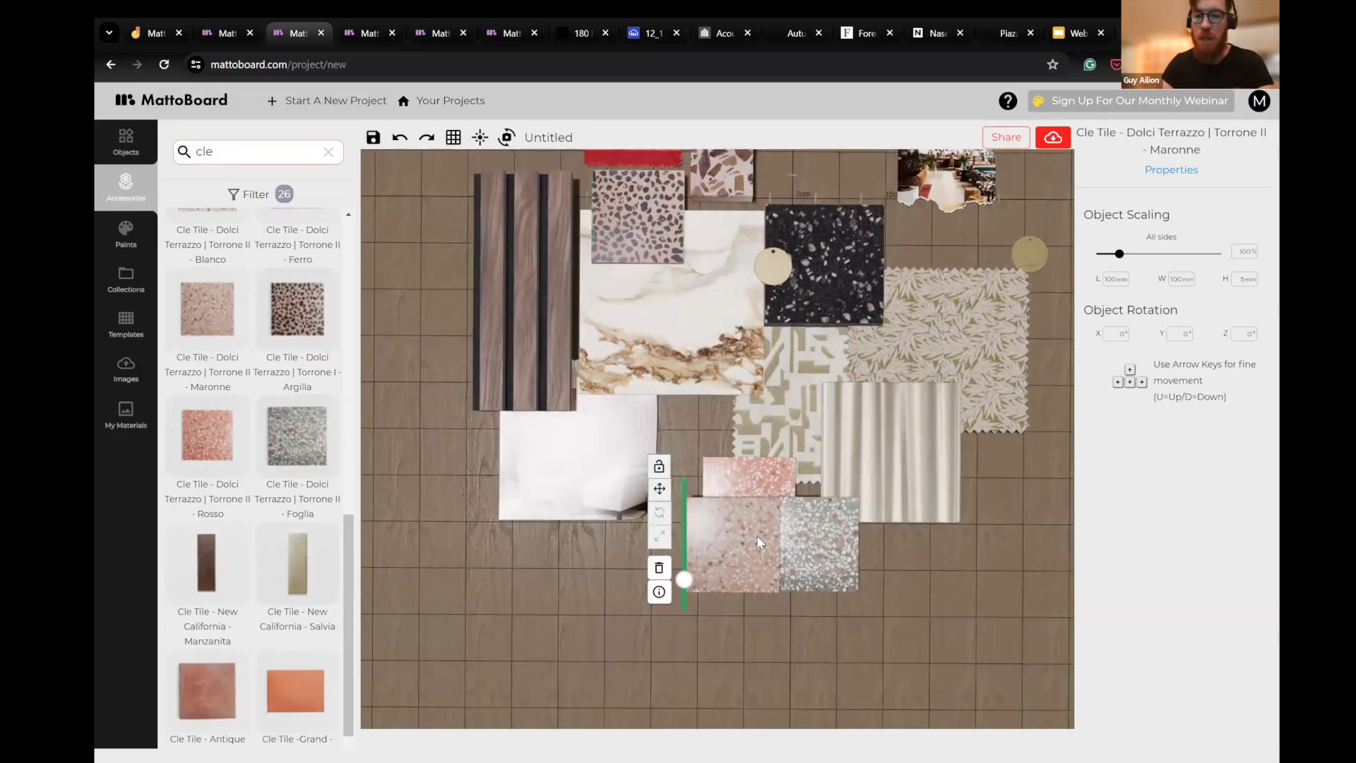
{"action": "key", "text": "Delete"}
{"action": "left_click", "coordinate": [757, 471]}
{"action": "key", "text": "Delete"}
{"action": "left_click", "coordinate": [801, 533]}
{"action": "key", "text": "Delete"}
- Move the pink Foresso terrazzo and the red striped fabric closer together against the Argilla tile
{"action": "left_click_drag", "start_coordinate": [698, 454], "coordinate": [755, 665]}
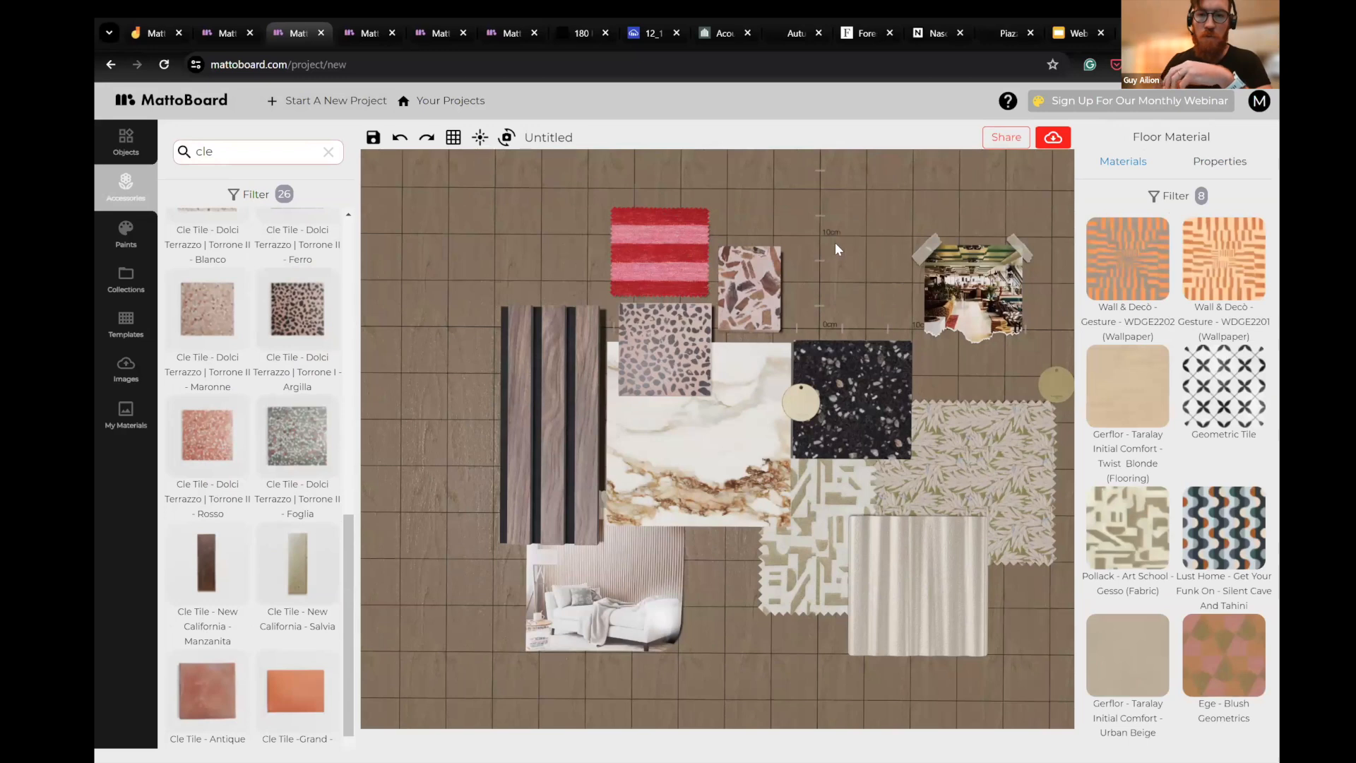
{"action": "left_click", "coordinate": [716, 304]}
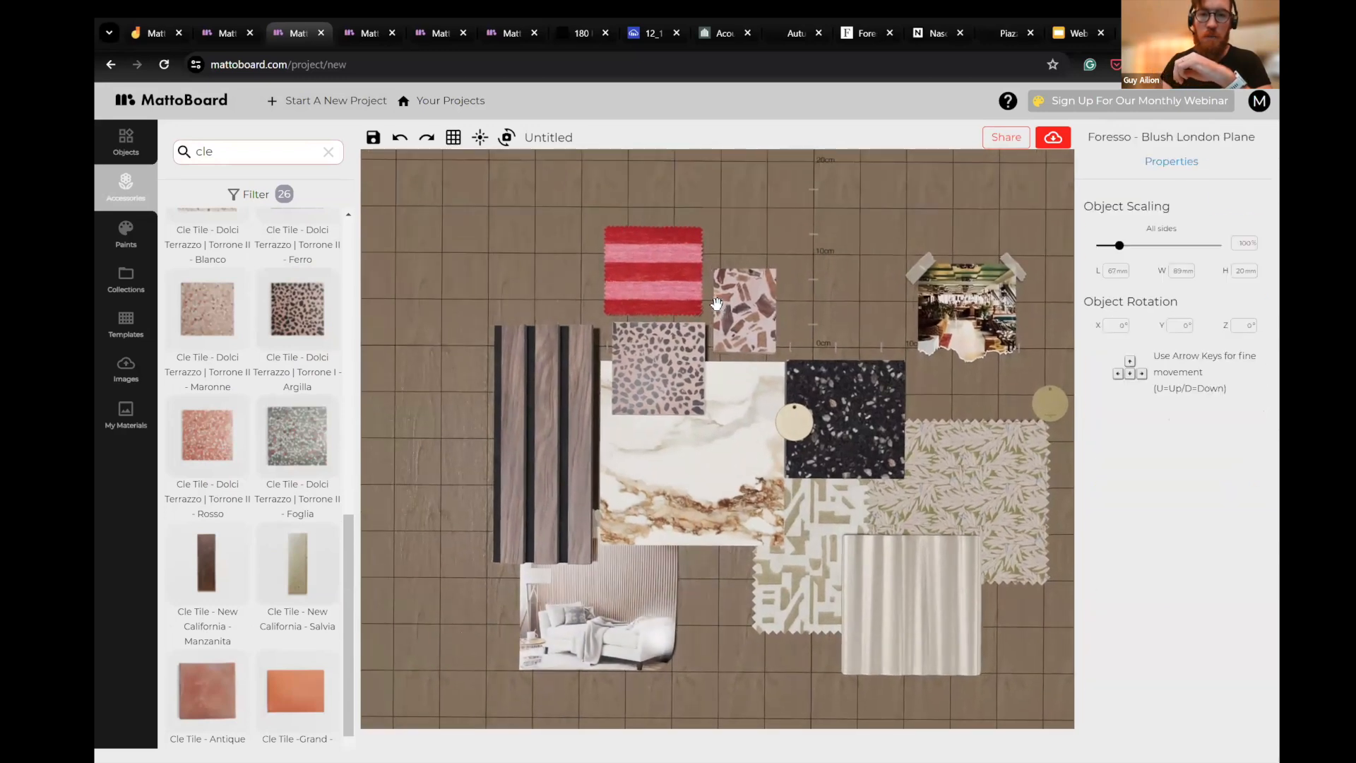
{"action": "left_click", "coordinate": [650, 268]}
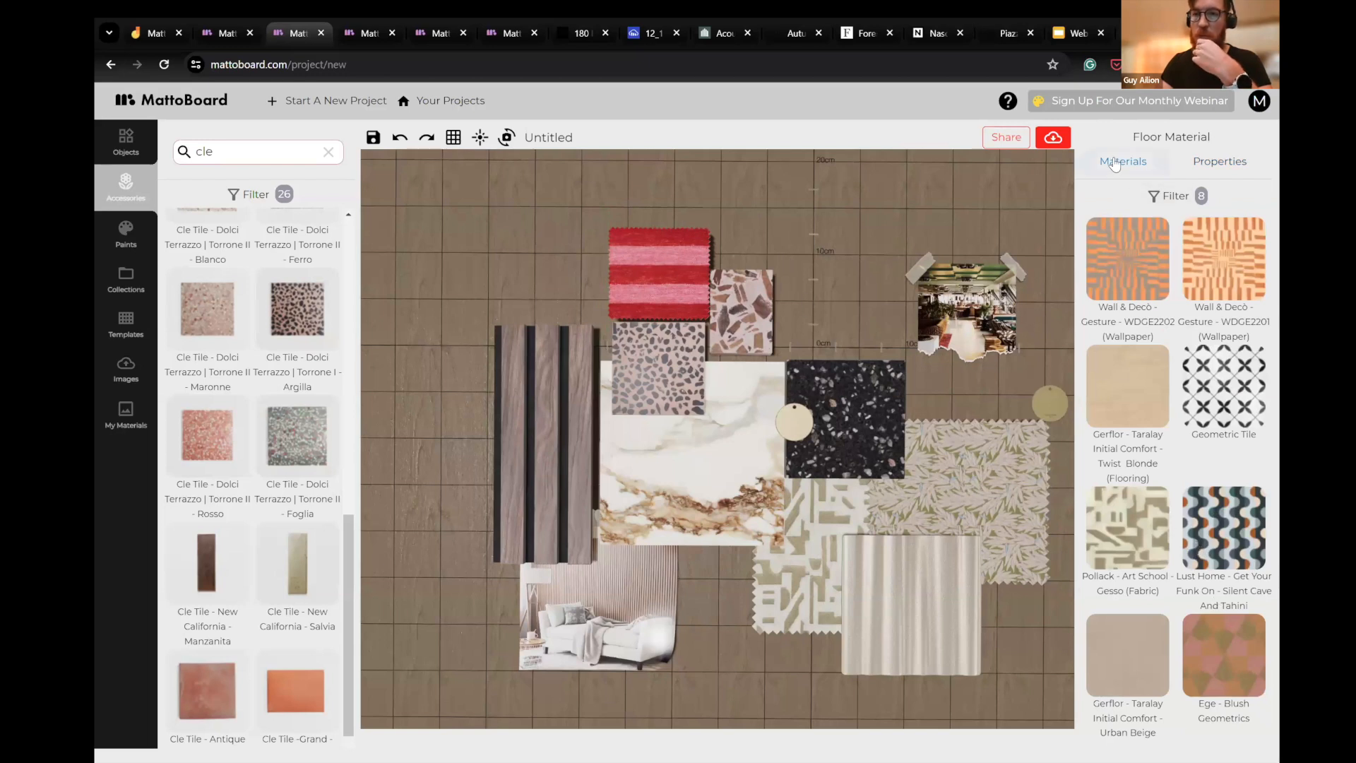
- Clear the "ge" search from the materials library and filter the materials by the Wallpaper category
{"action": "left_click", "coordinate": [1176, 199]}
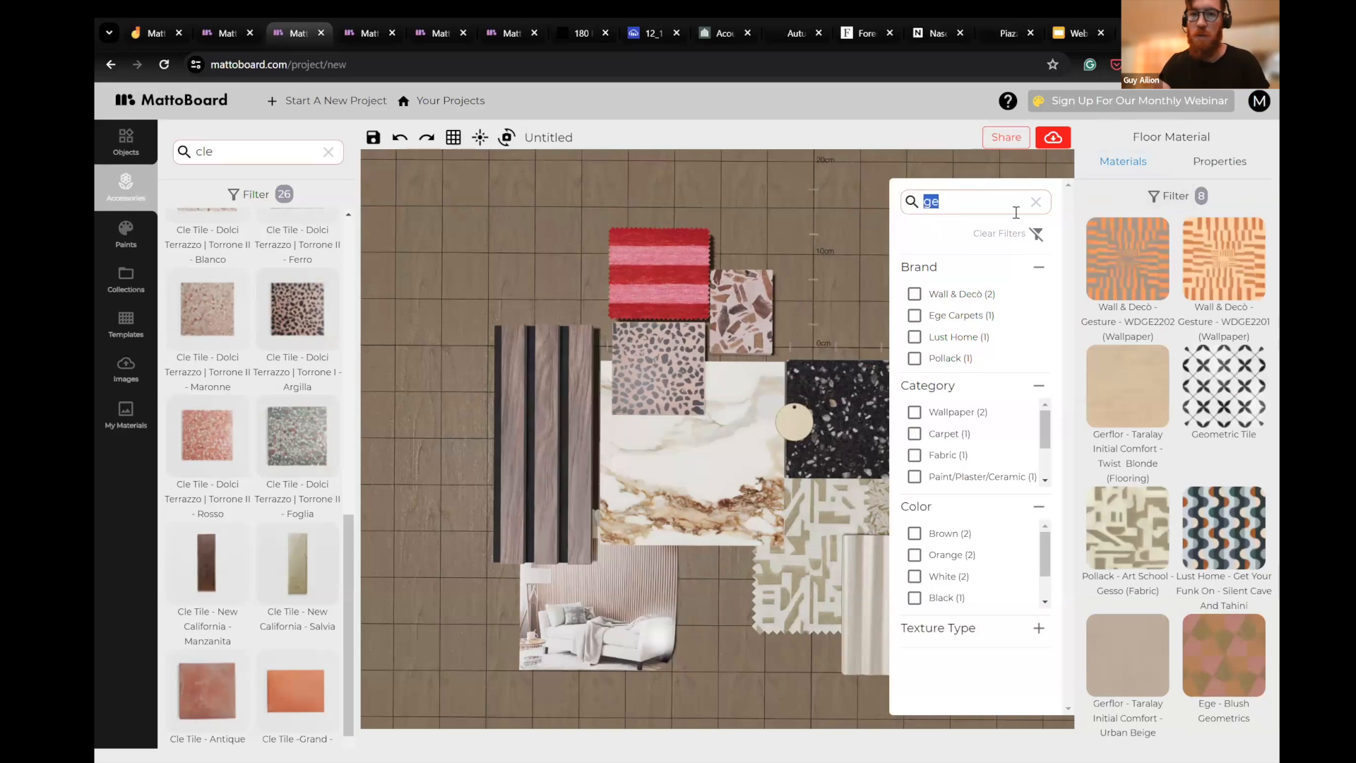
{"action": "left_click", "coordinate": [976, 240]}
{"action": "scroll", "coordinate": [946, 438], "scroll_direction": "down", "scroll_amount": 3}
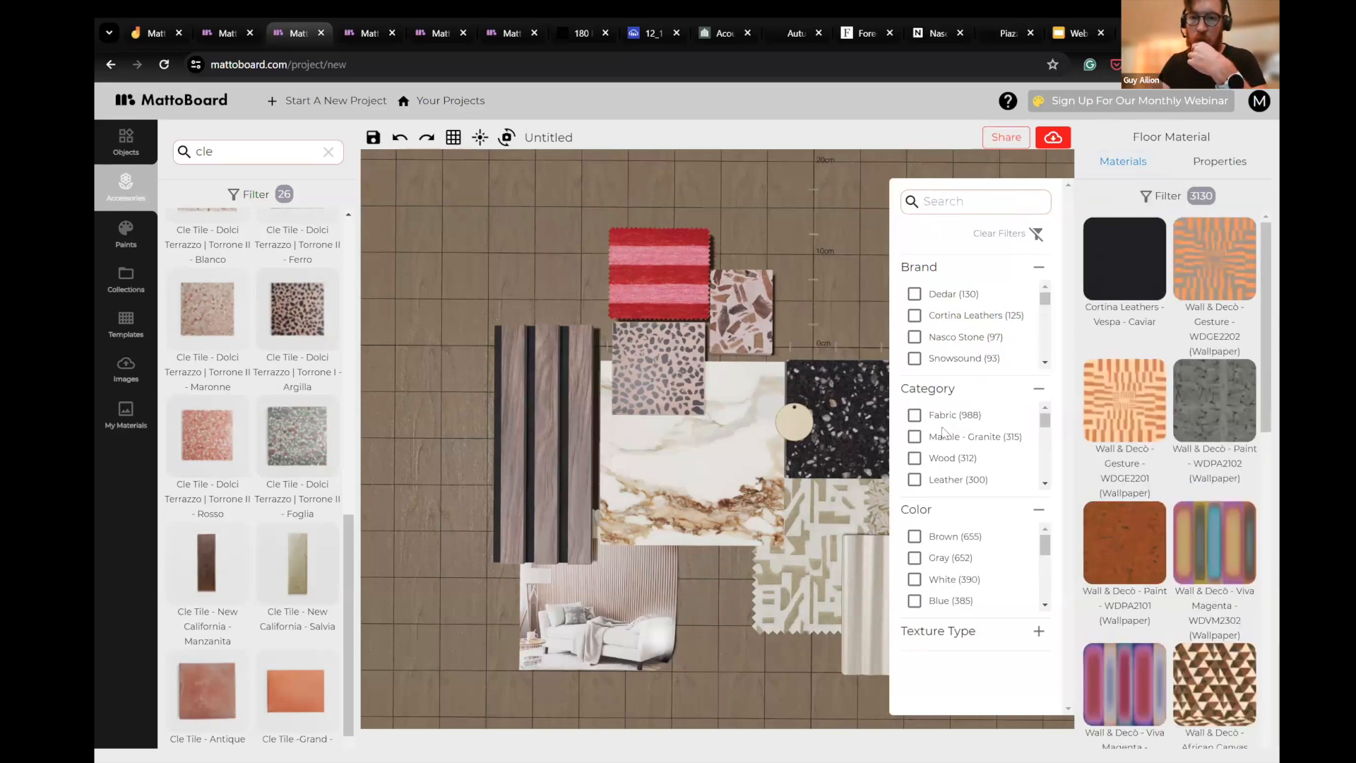
{"action": "left_click", "coordinate": [915, 449]}
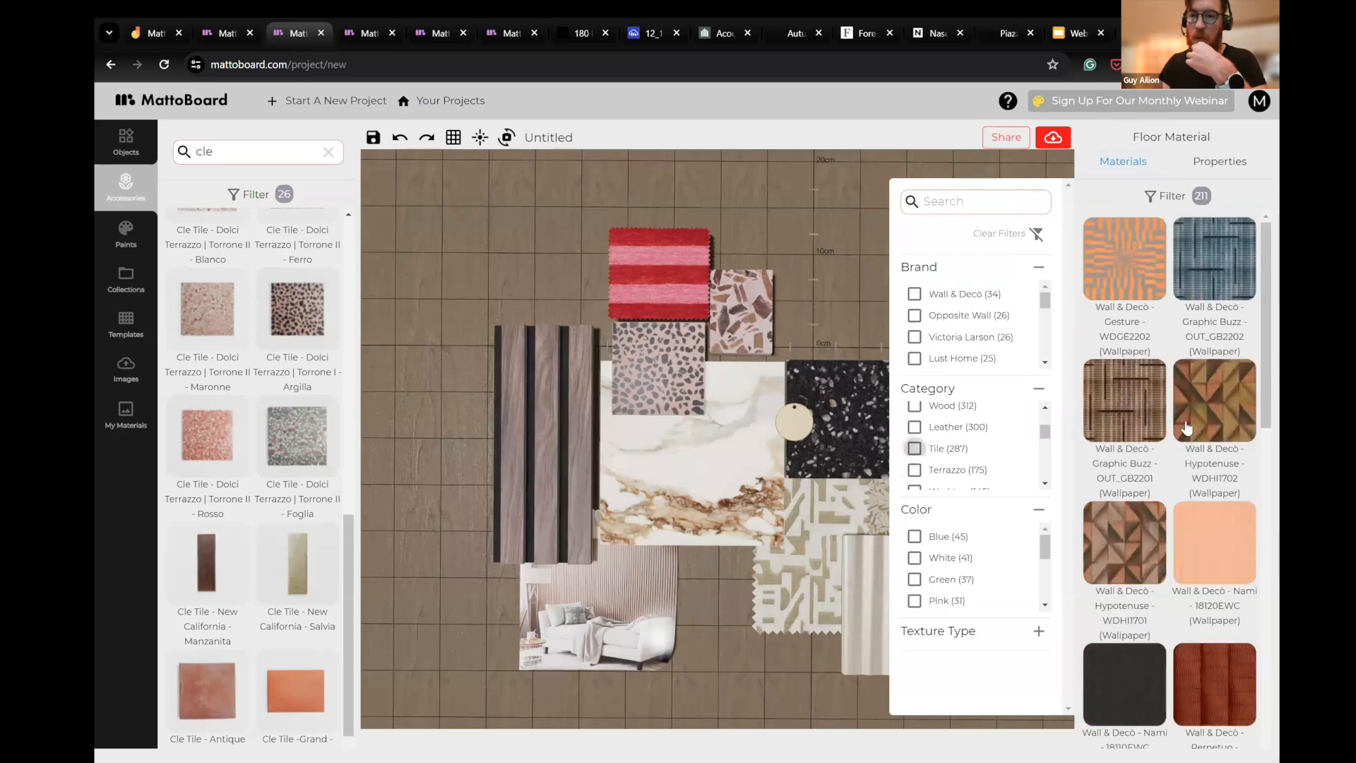
- Browse the wallpapers and add Lust Home Paradiso Midnight Blue to the board above the black terrazzo
{"action": "scroll", "coordinate": [1190, 394], "scroll_direction": "down", "scroll_amount": 5}
{"action": "scroll", "coordinate": [1190, 394], "scroll_direction": "down", "scroll_amount": 5}
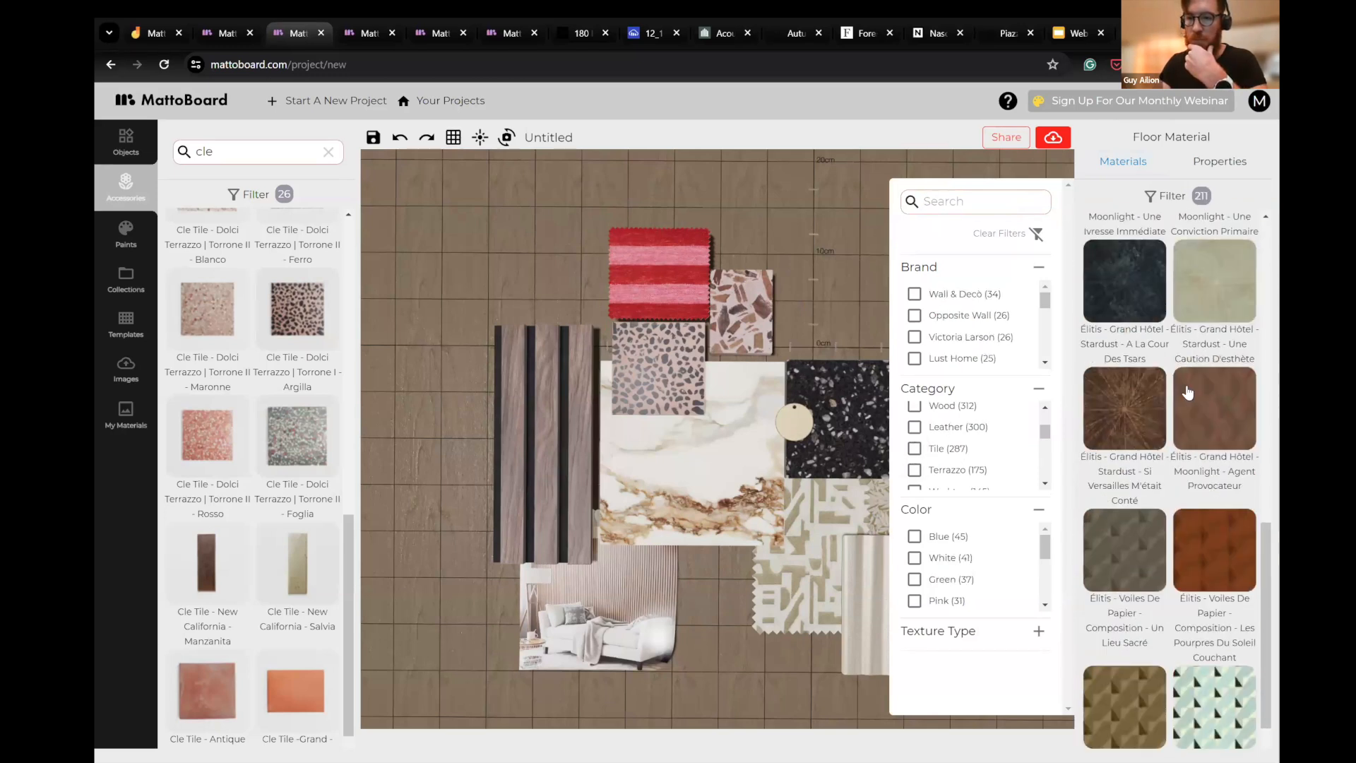
{"action": "scroll", "coordinate": [1179, 452], "scroll_direction": "up", "scroll_amount": 5}
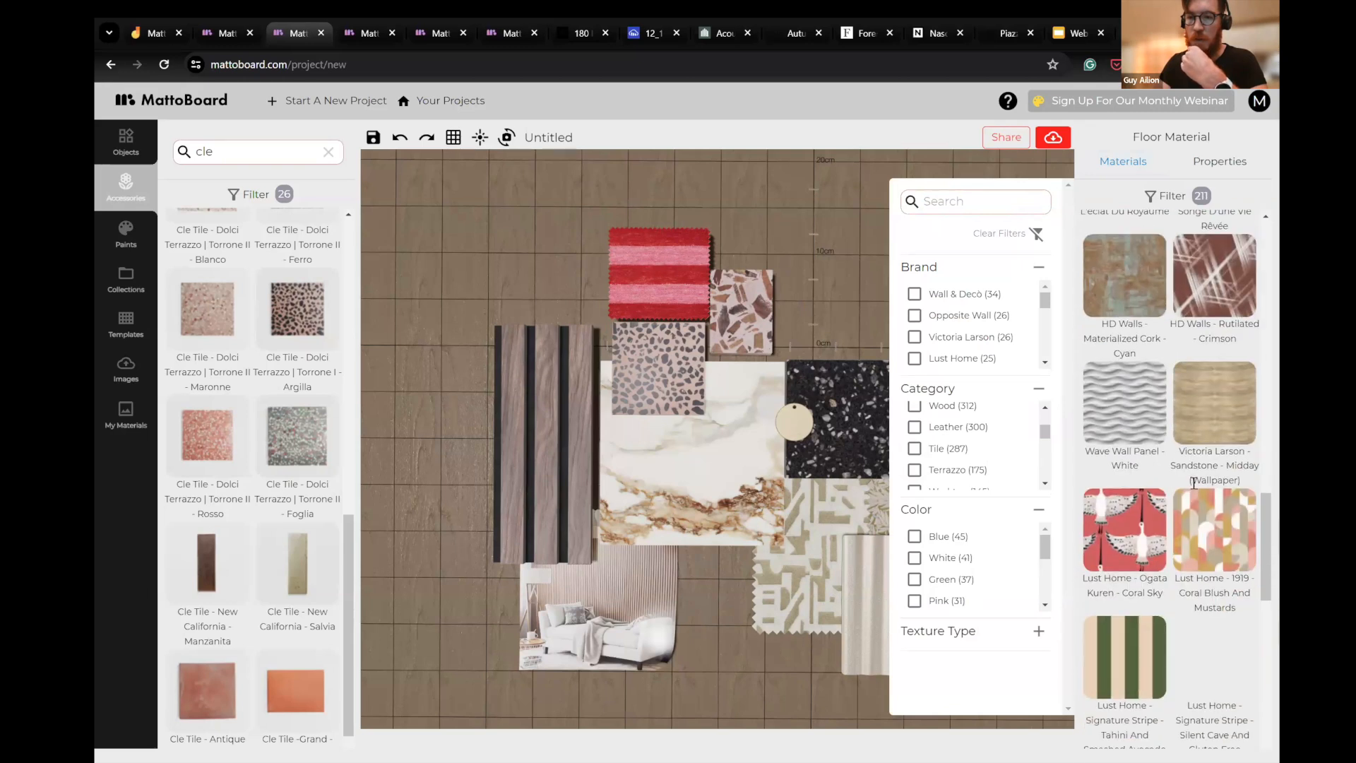
{"action": "scroll", "coordinate": [1186, 482], "scroll_direction": "up", "scroll_amount": 5}
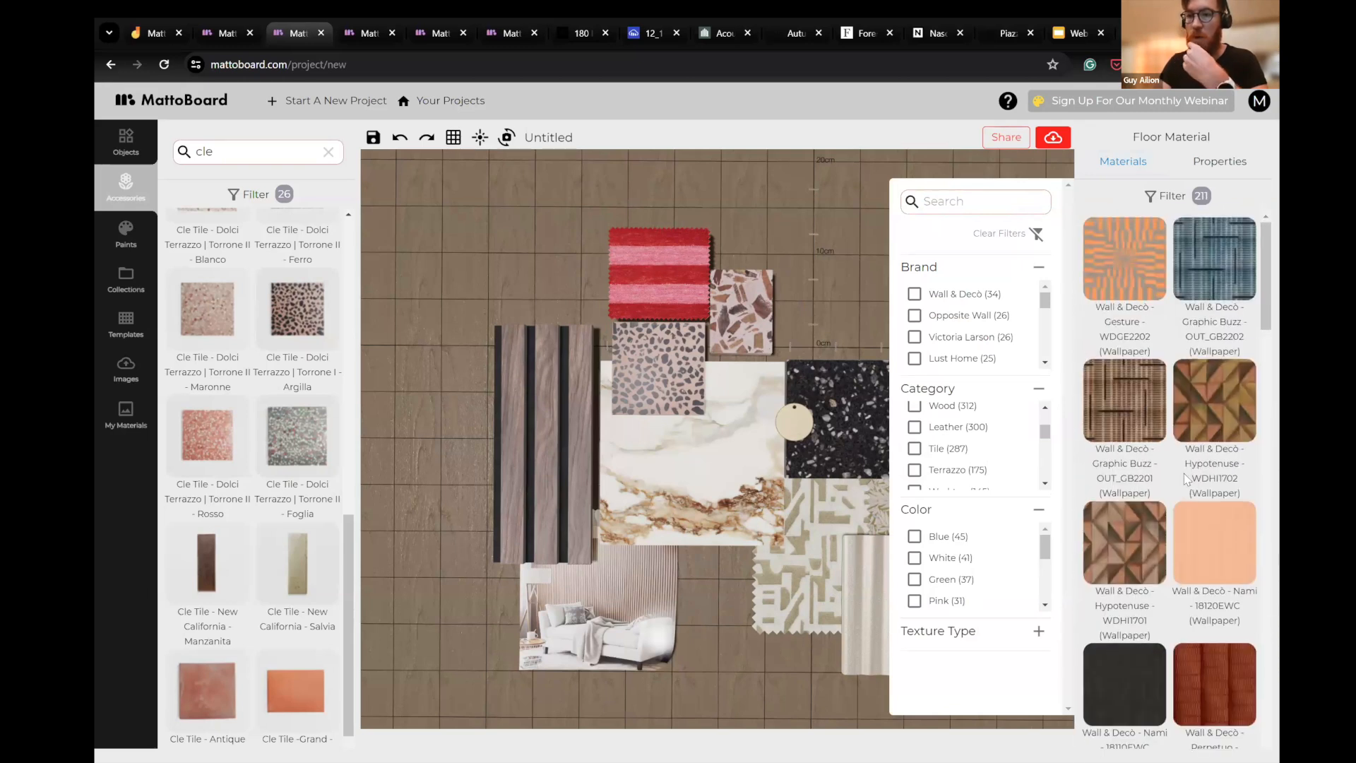
{"action": "scroll", "coordinate": [1172, 353], "scroll_direction": "down", "scroll_amount": 15}
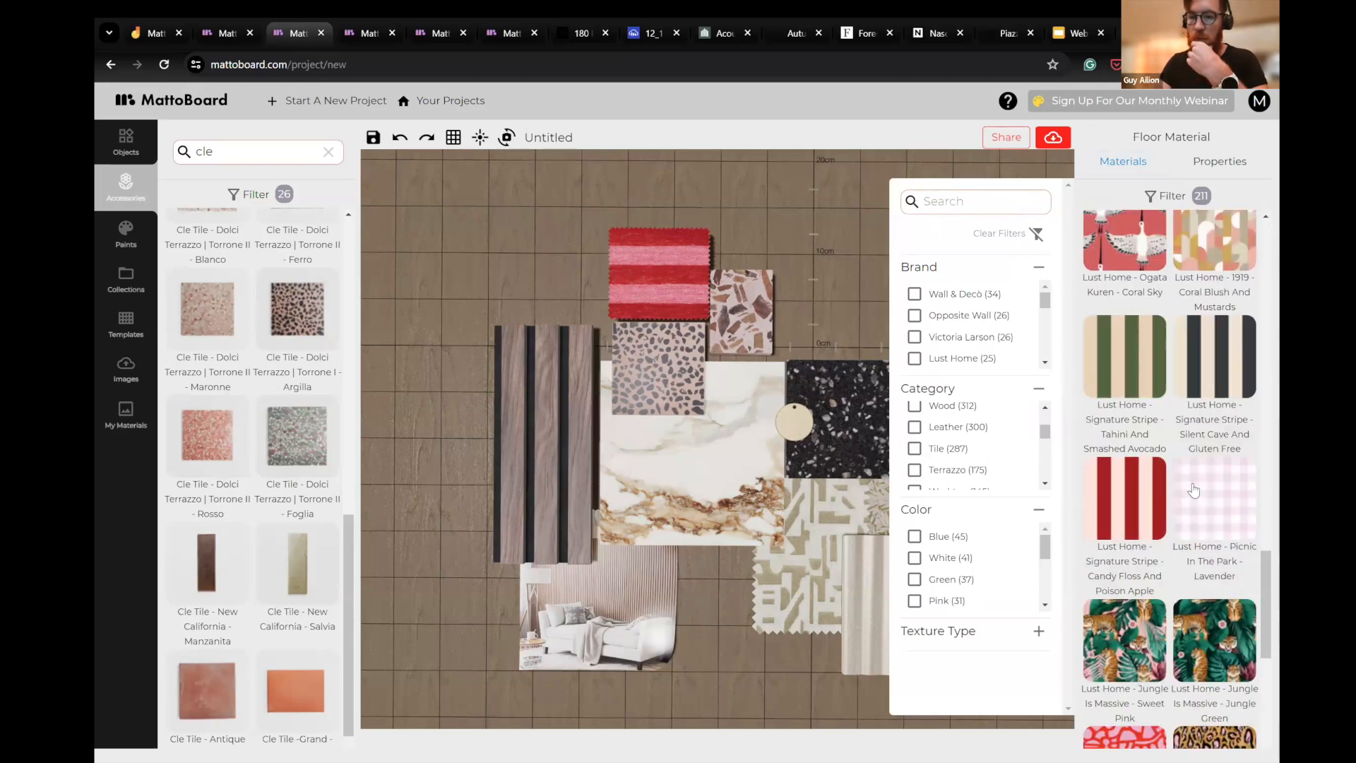
{"action": "scroll", "coordinate": [1190, 482], "scroll_direction": "down", "scroll_amount": 10}
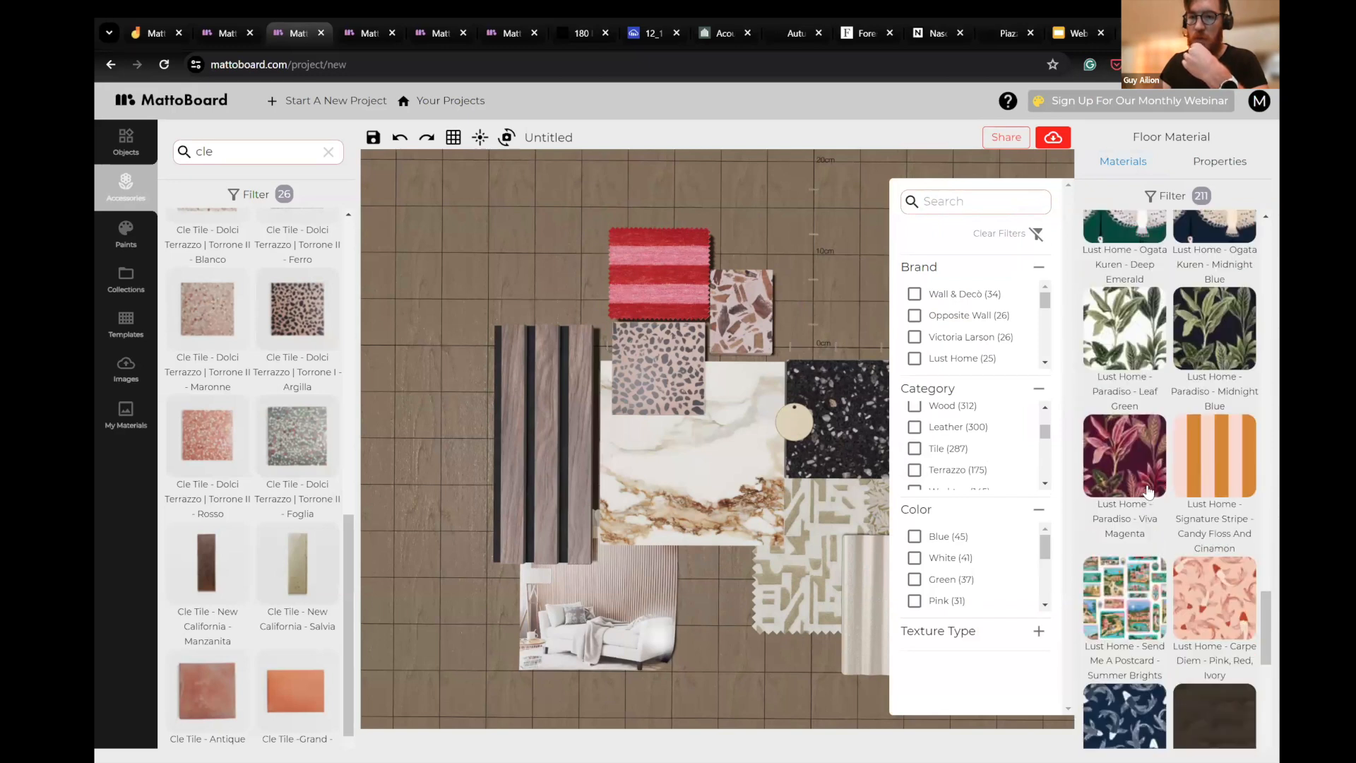
{"action": "scroll", "coordinate": [1149, 492], "scroll_direction": "up", "scroll_amount": 3}
{"action": "scroll", "coordinate": [1158, 492], "scroll_direction": "down", "scroll_amount": 5}
{"action": "scroll", "coordinate": [1182, 492], "scroll_direction": "up", "scroll_amount": 4}
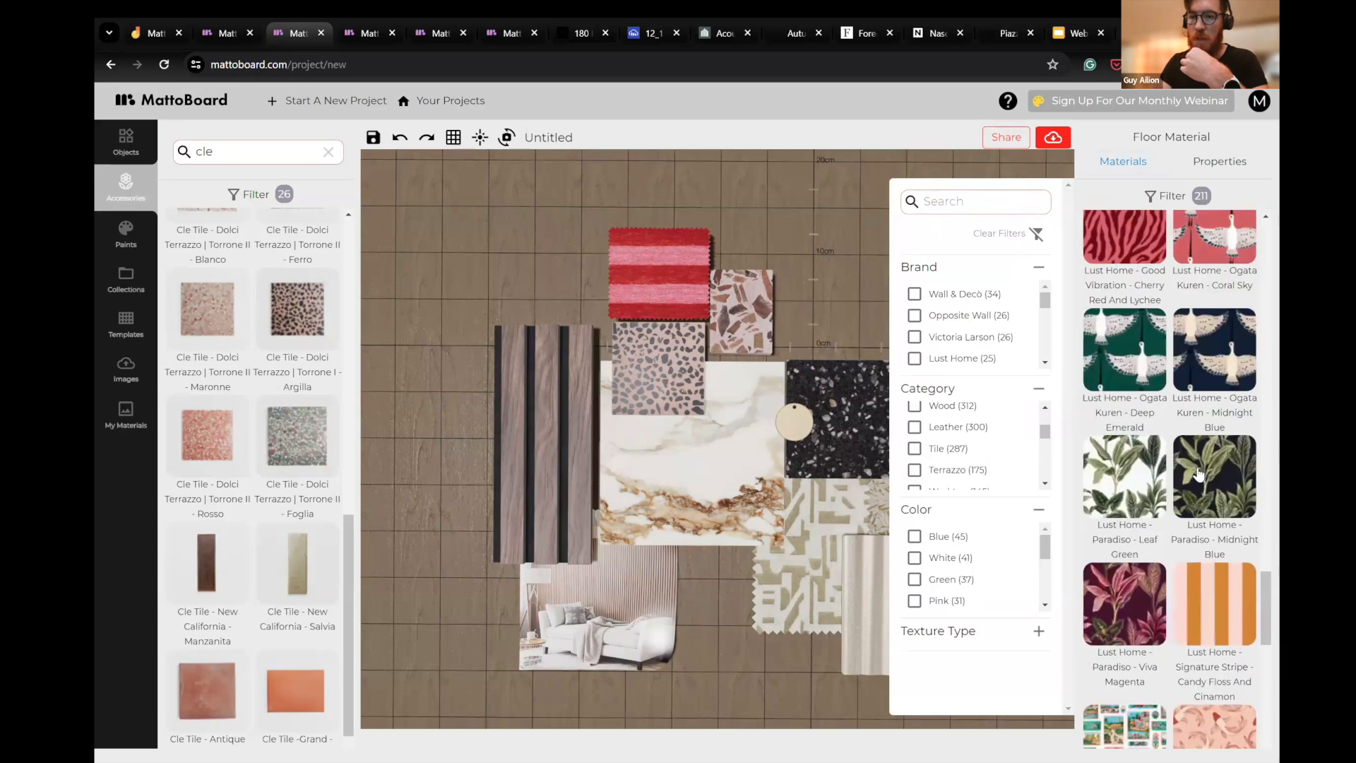
{"action": "left_click", "coordinate": [888, 215]}
{"action": "left_click_drag", "start_coordinate": [820, 233], "coordinate": [883, 255]}
- Try the Koroseal Fleur Signature wallpaper beside the Paradiso wallpaper, then remove it from the board
{"action": "scroll", "coordinate": [1174, 513], "scroll_direction": "down", "scroll_amount": 6}
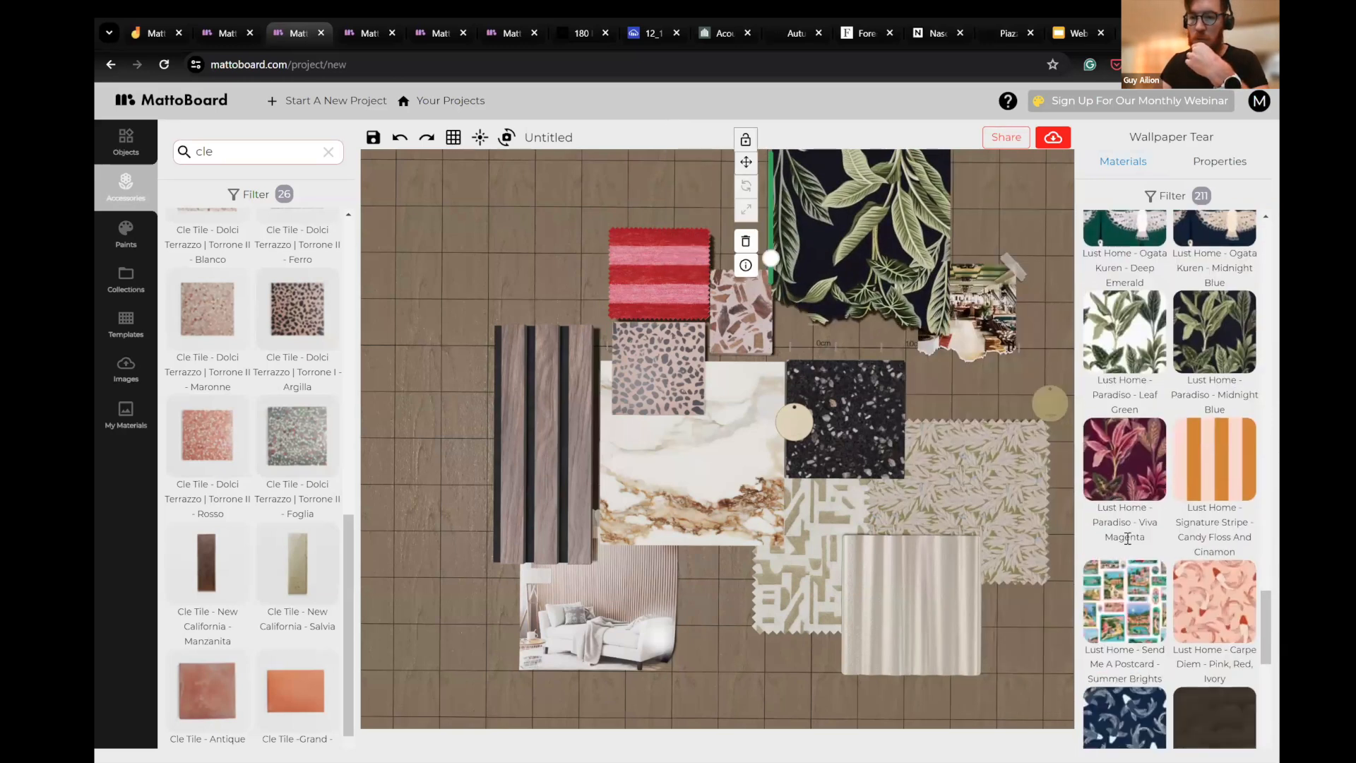
{"action": "scroll", "coordinate": [1173, 513], "scroll_direction": "down", "scroll_amount": 10}
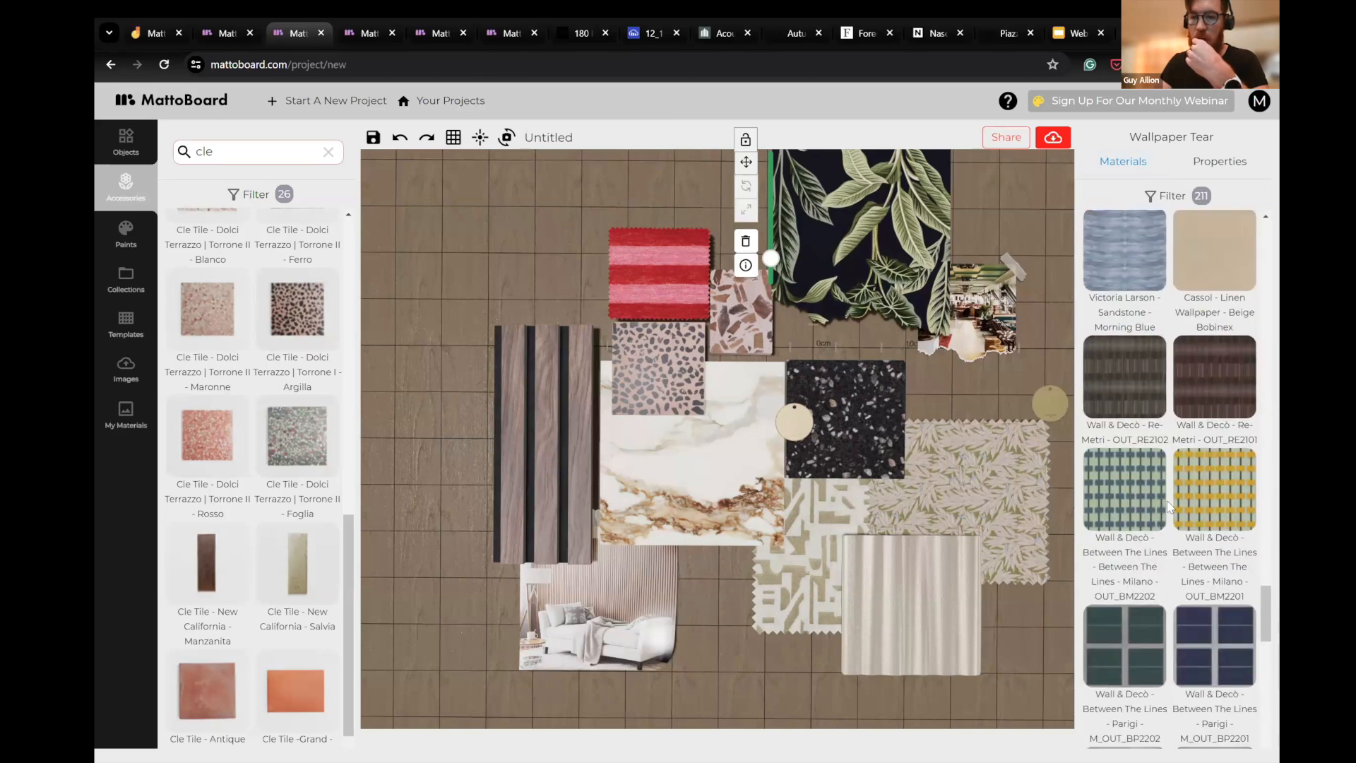
{"action": "scroll", "coordinate": [1181, 498], "scroll_direction": "down", "scroll_amount": 10}
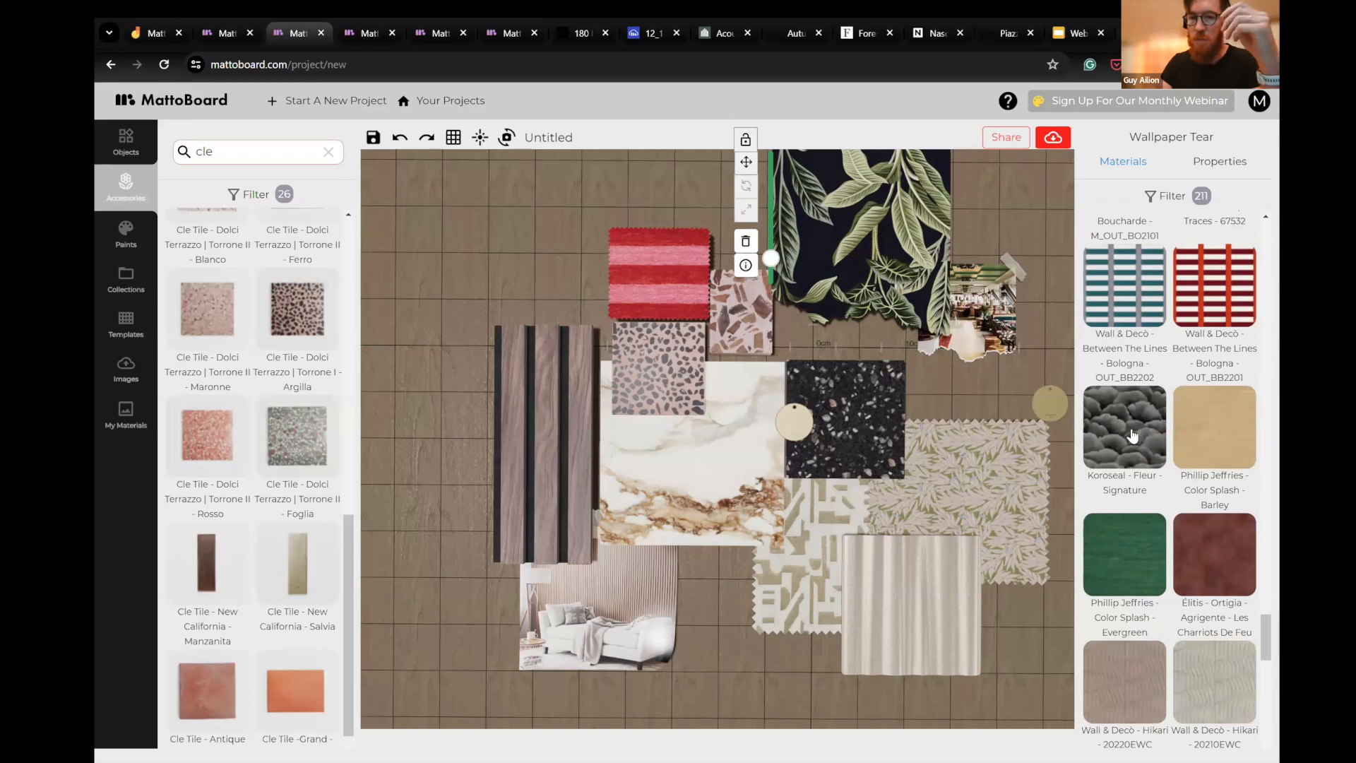
{"action": "scroll", "coordinate": [1177, 485], "scroll_direction": "down", "scroll_amount": 3}
{"action": "scroll", "coordinate": [1126, 570], "scroll_direction": "up", "scroll_amount": 5}
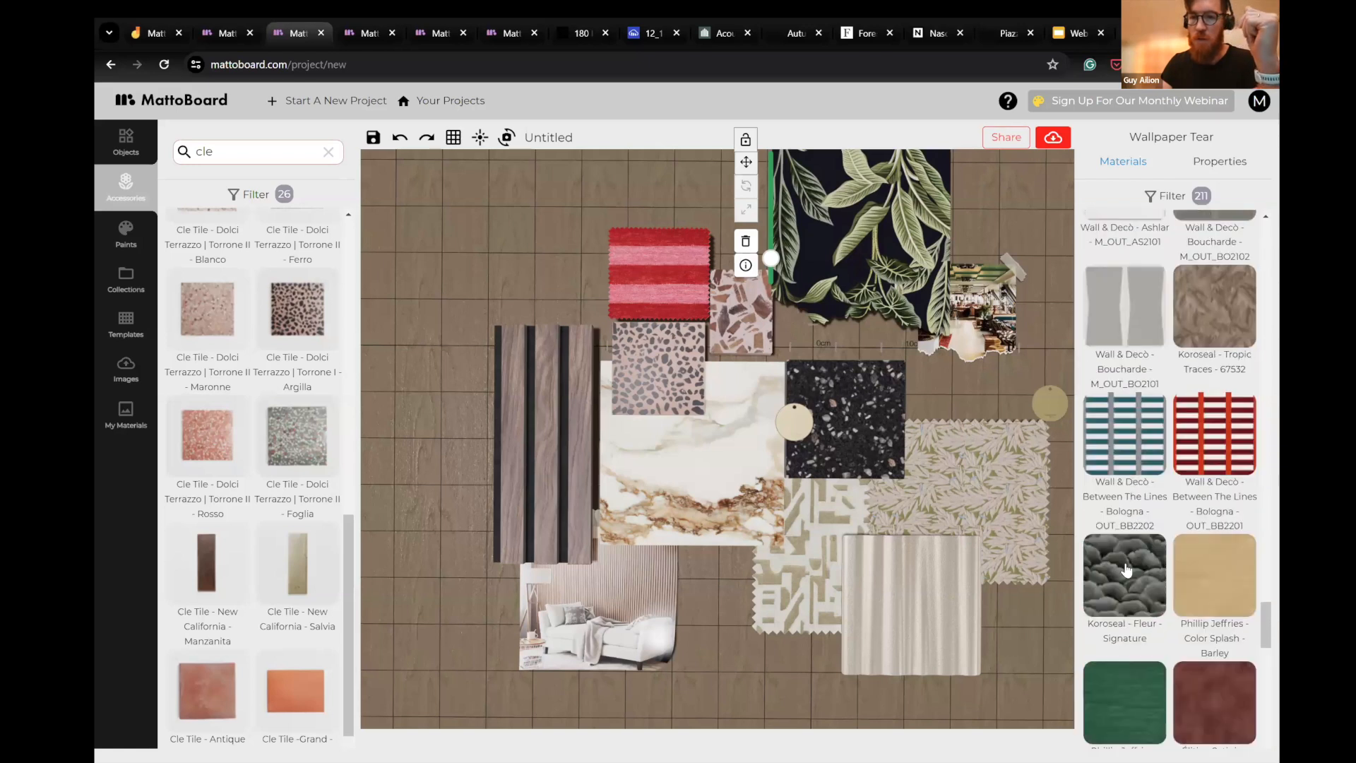
{"action": "left_click_drag", "start_coordinate": [900, 290], "coordinate": [965, 285]}
{"action": "left_click", "coordinate": [829, 275]}
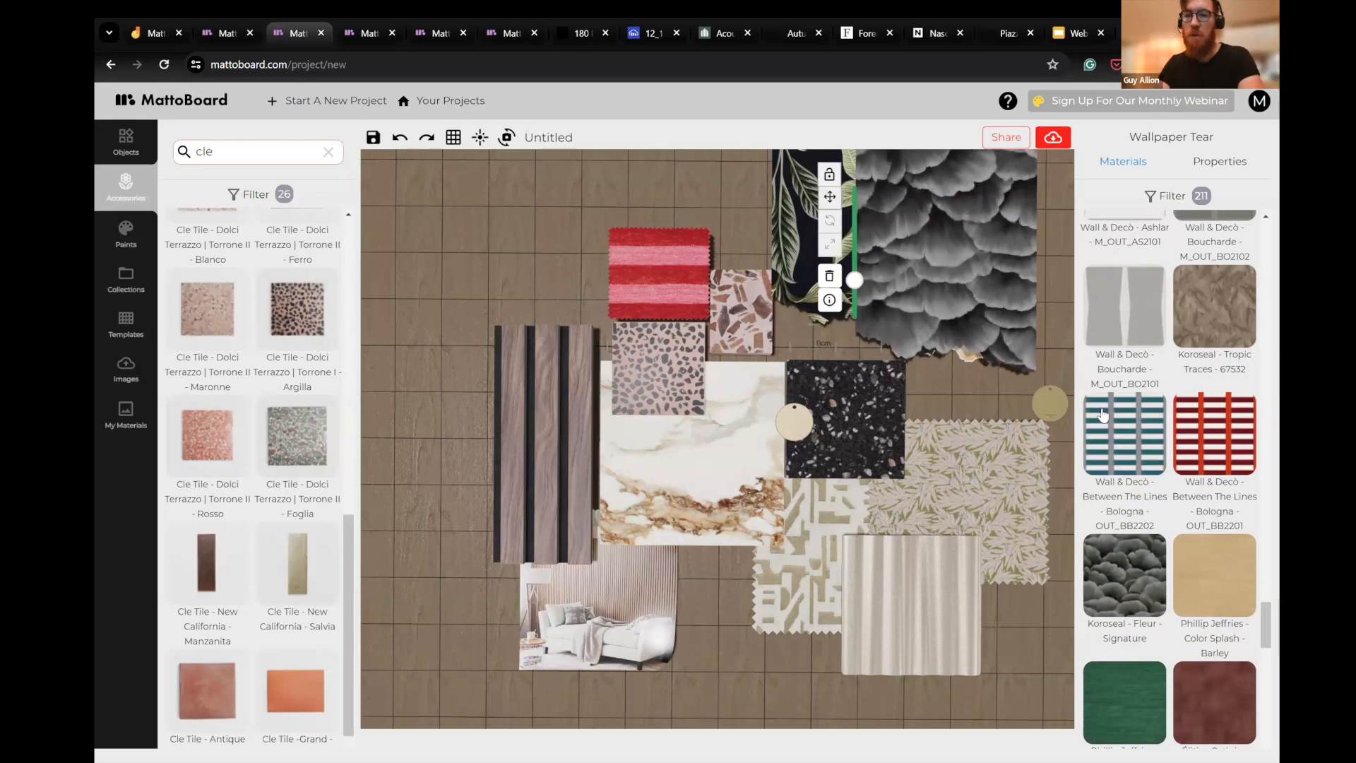
- Try the Lust Home Ogata Kuren Midnight Blue wallpaper over the Paradiso wallpaper, then delete it
{"action": "scroll", "coordinate": [1174, 397], "scroll_direction": "up", "scroll_amount": 18}
{"action": "scroll", "coordinate": [1174, 393], "scroll_direction": "up", "scroll_amount": 7}
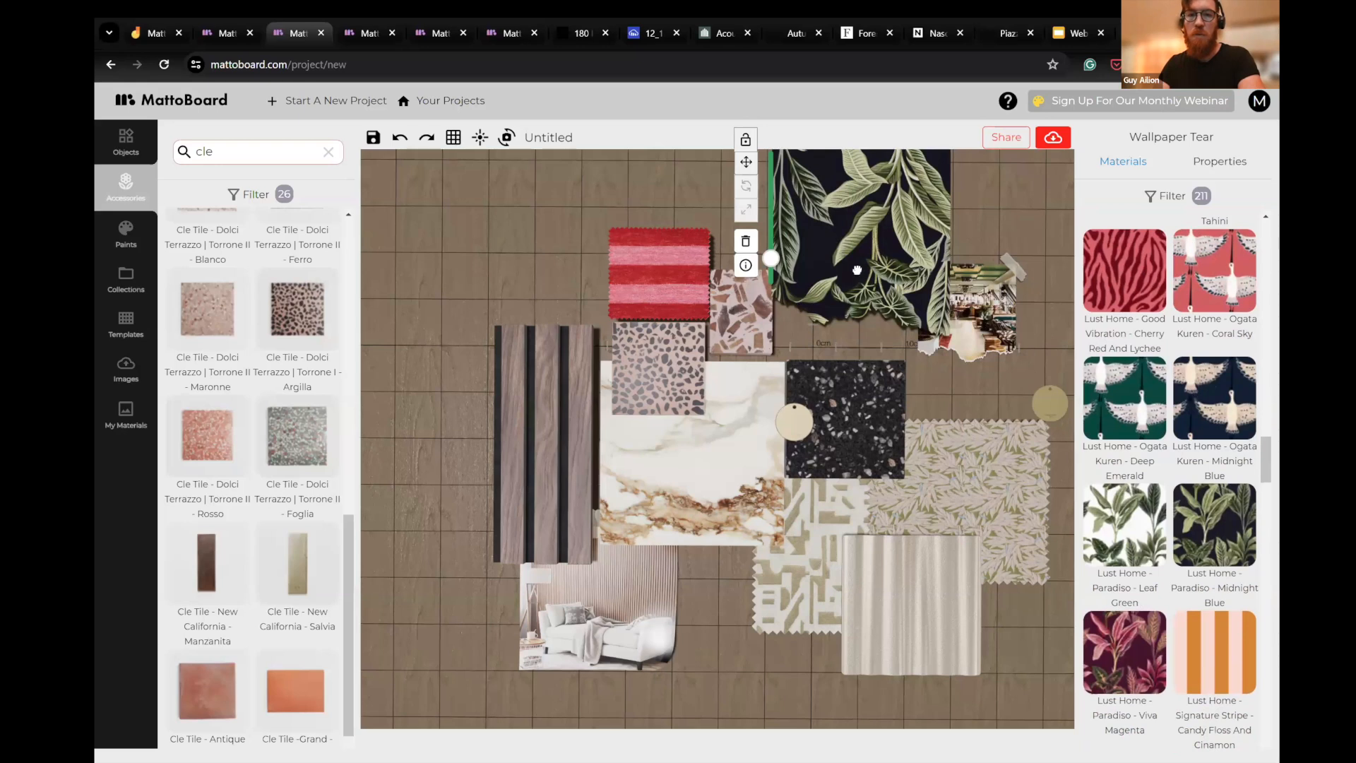
{"action": "left_click_drag", "start_coordinate": [857, 270], "coordinate": [897, 346]}
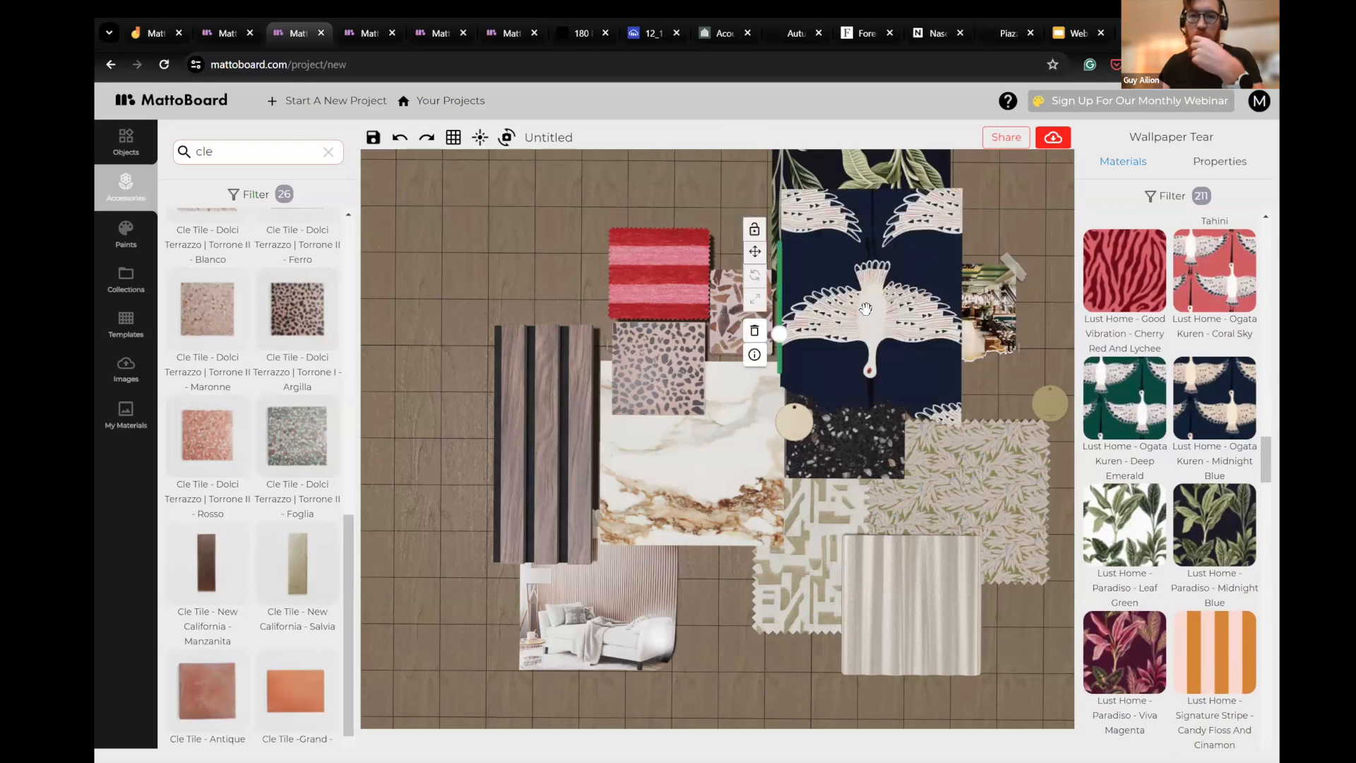
{"action": "left_click_drag", "start_coordinate": [866, 308], "coordinate": [893, 340]}
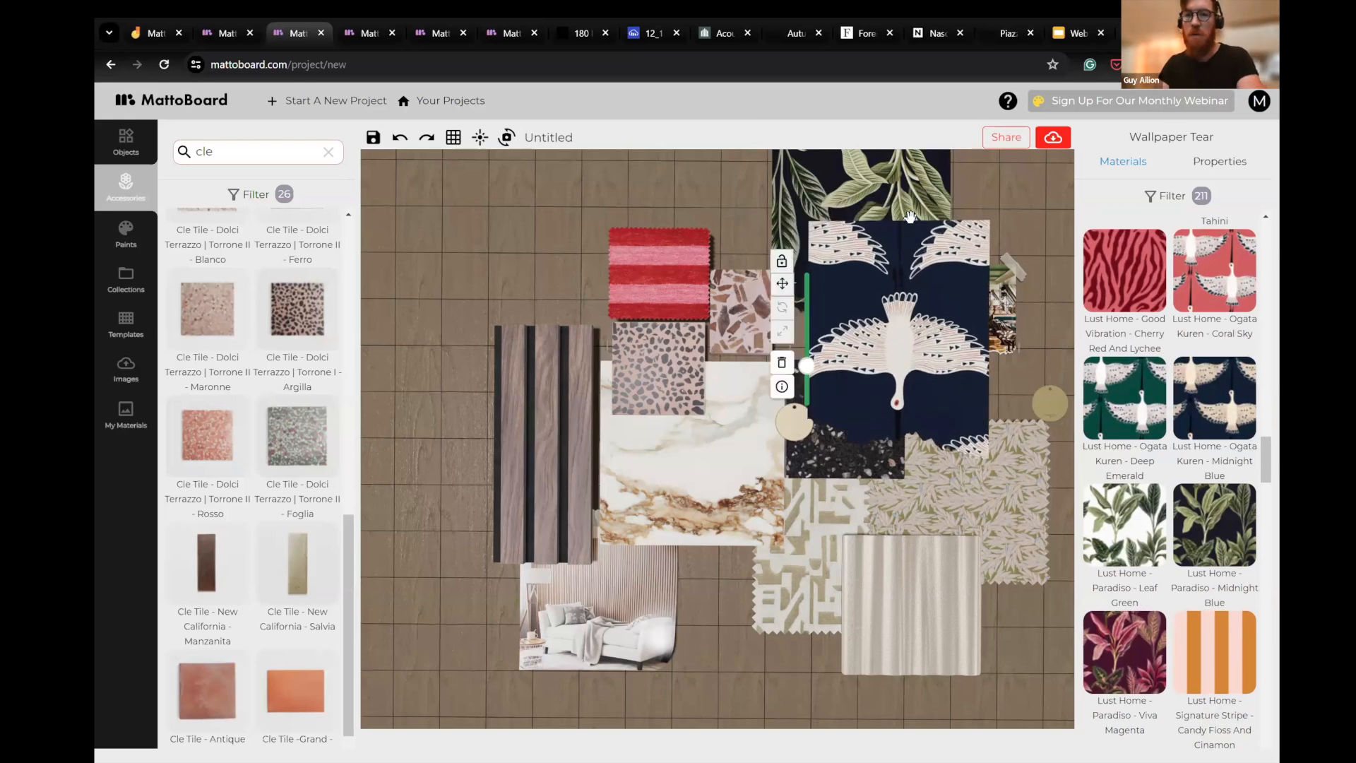
{"action": "key", "text": "Delete"}
- Shift the Paradiso Midnight Blue wallpaper and the taped lounge photo slightly to the right
{"action": "left_click_drag", "start_coordinate": [868, 252], "coordinate": [883, 267]}
{"action": "left_click_drag", "start_coordinate": [998, 319], "coordinate": [1009, 320]}
{"action": "left_click", "coordinate": [995, 380]}
- Clear the material filters and search the materials for "kell"
{"action": "left_click", "coordinate": [1164, 197]}
{"action": "left_click", "coordinate": [966, 202]}
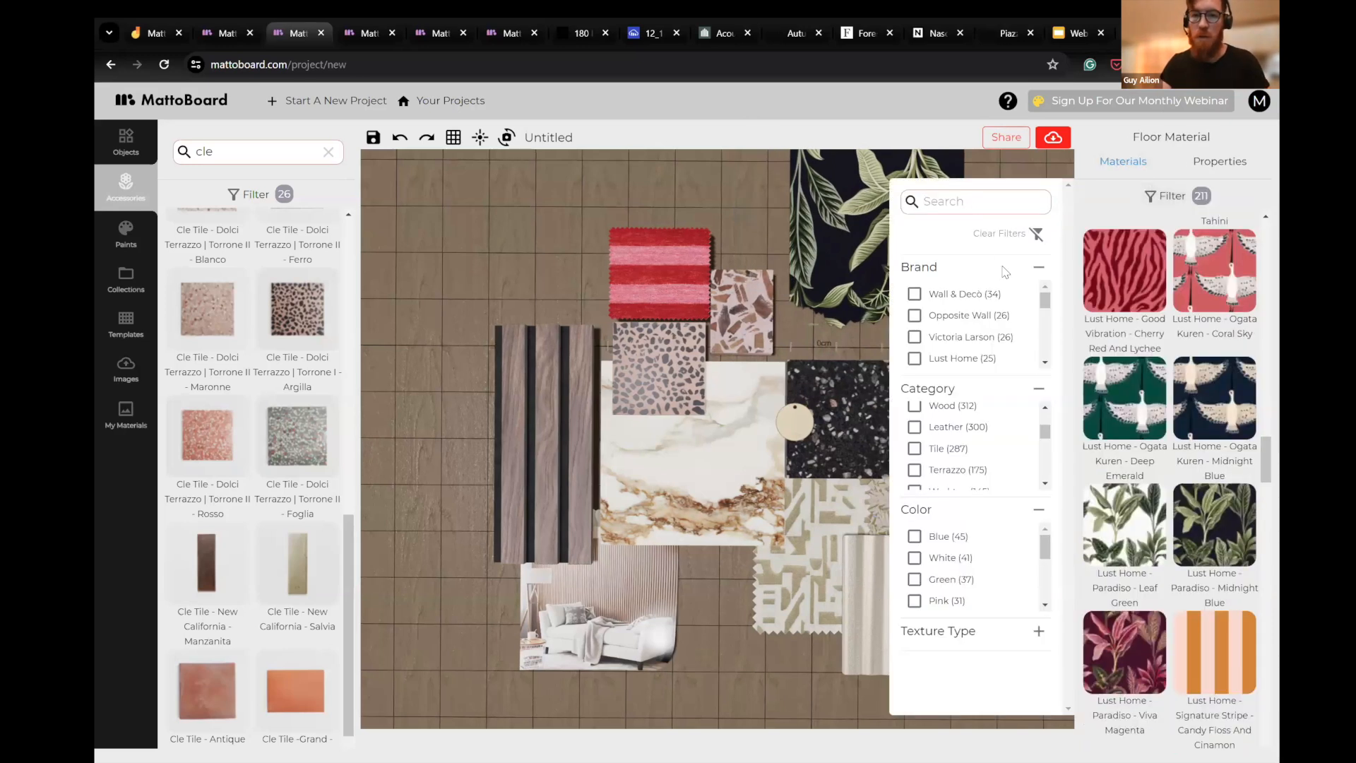
{"action": "left_click", "coordinate": [1035, 234]}
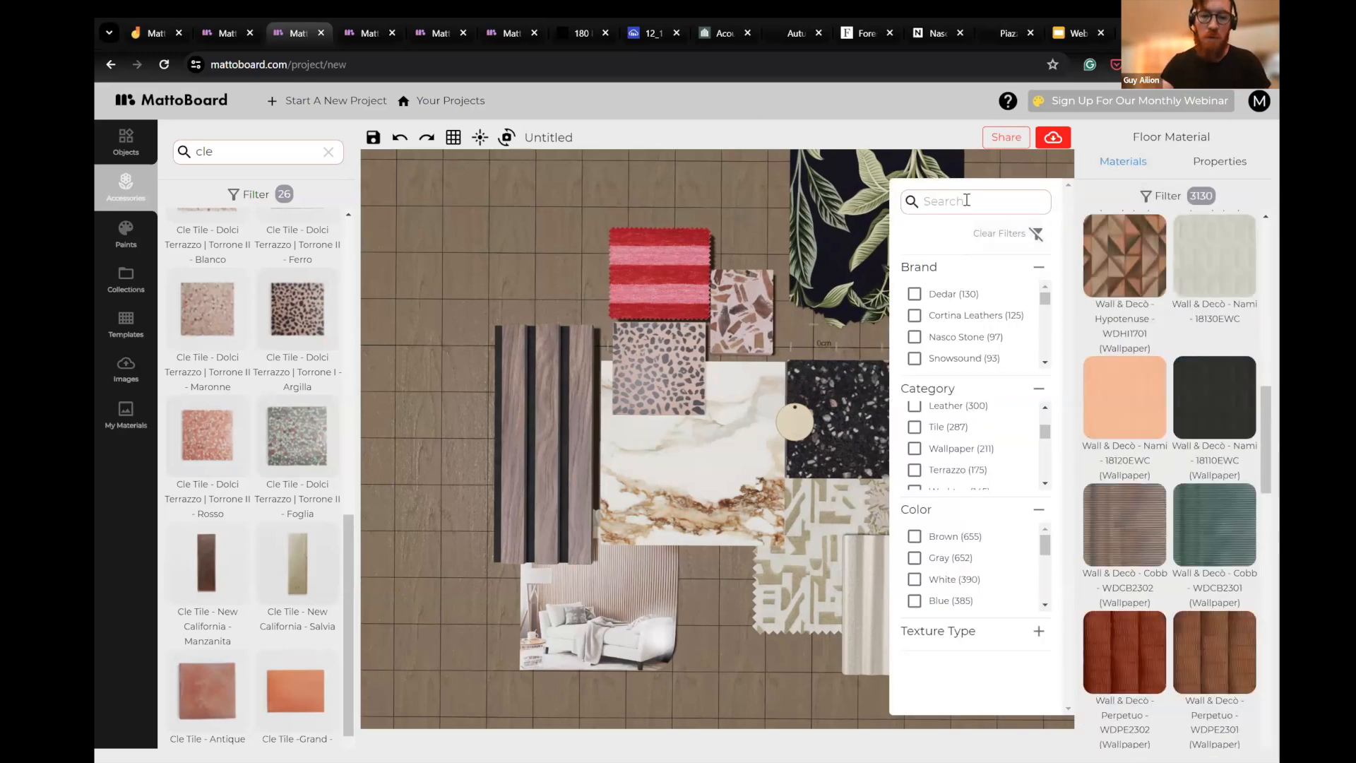
{"action": "type", "text": "kl"}
{"action": "key", "text": "BackSpace"}
{"action": "type", "text": "e"}
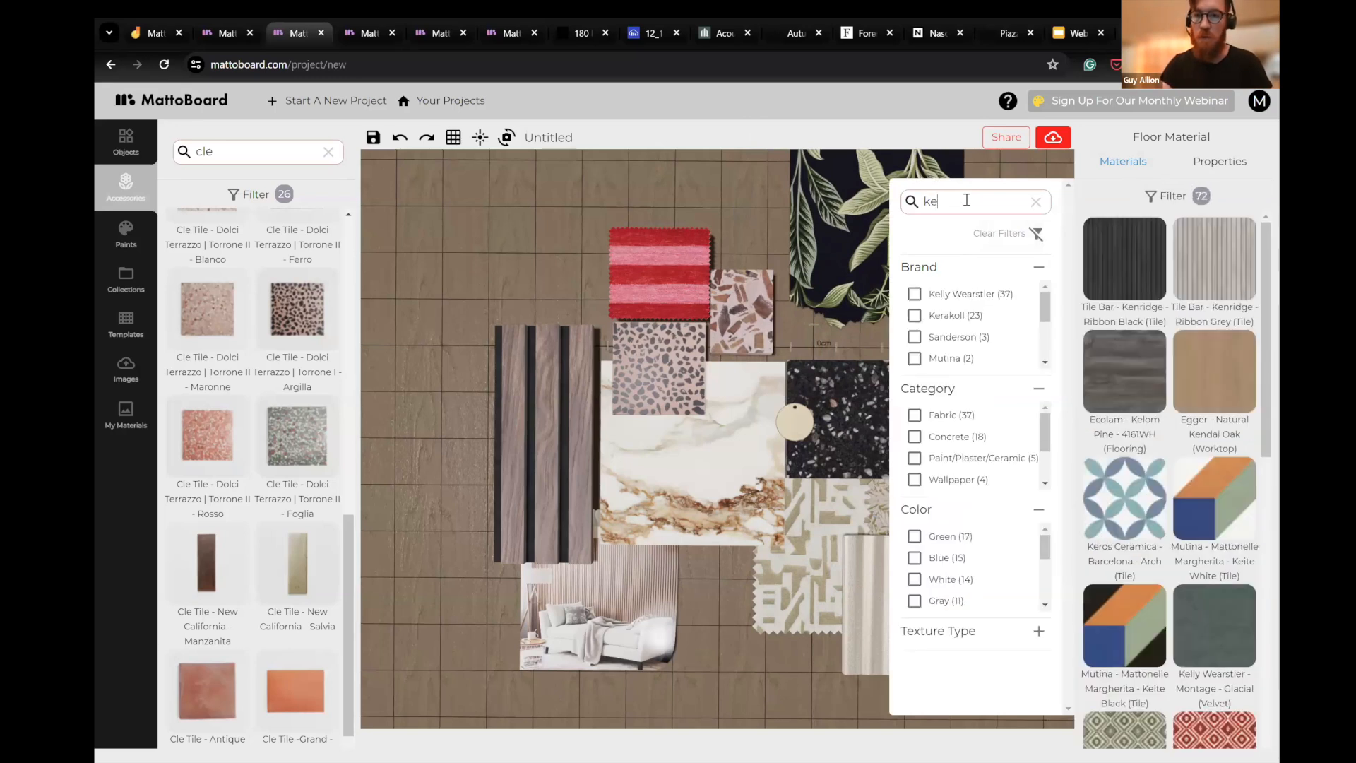
{"action": "type", "text": "ll"}
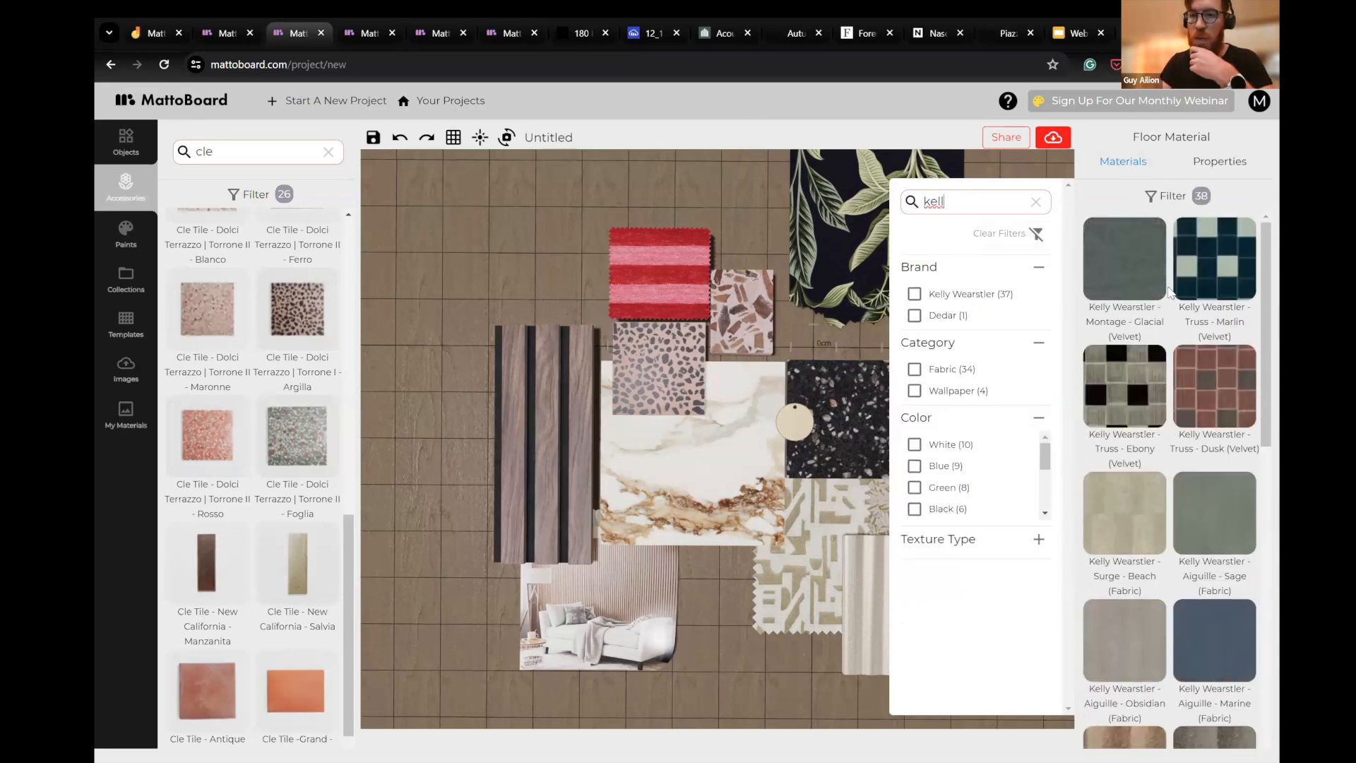
- Add the Kelly Wearstler Montage Glacial velvet to the board over the Paradiso wallpaper and scale the swatch down
{"action": "left_click", "coordinate": [1117, 276]}
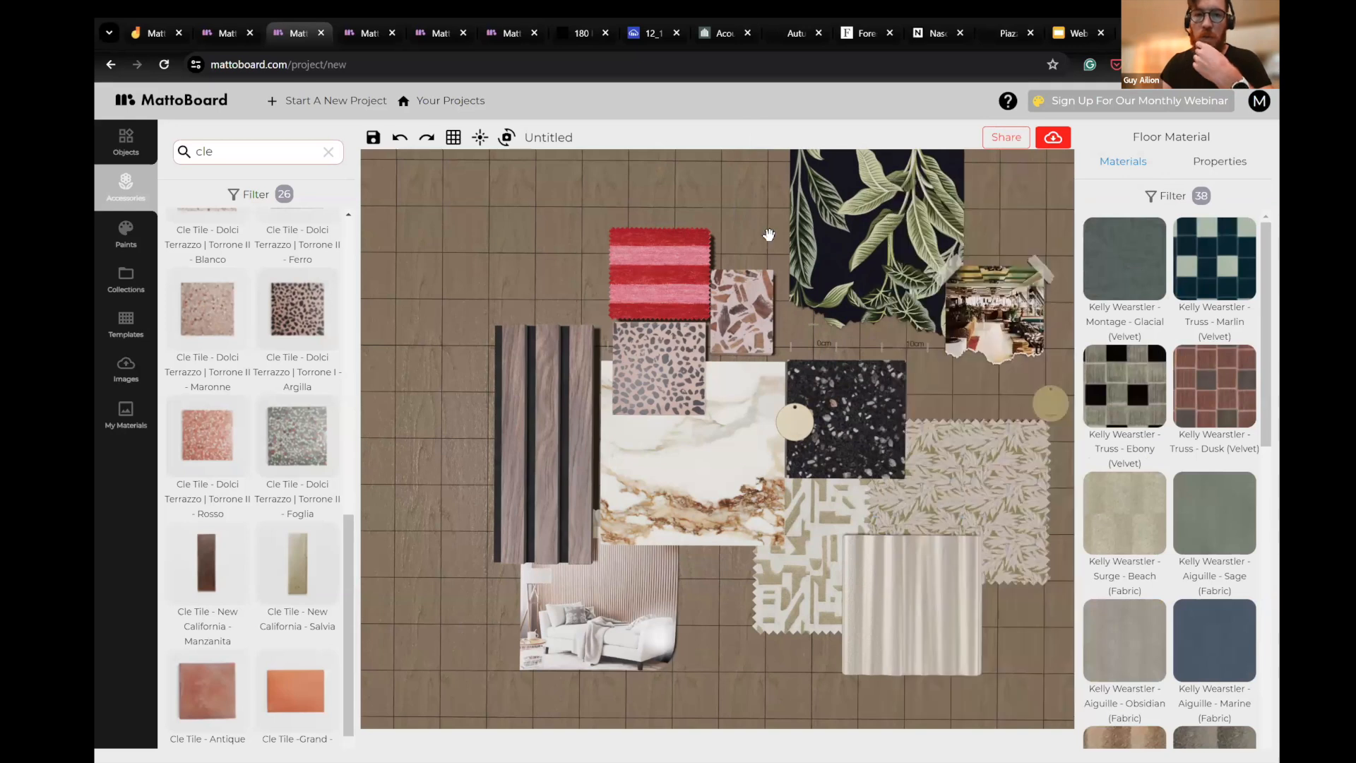
{"action": "left_click_drag", "start_coordinate": [766, 231], "coordinate": [837, 272]}
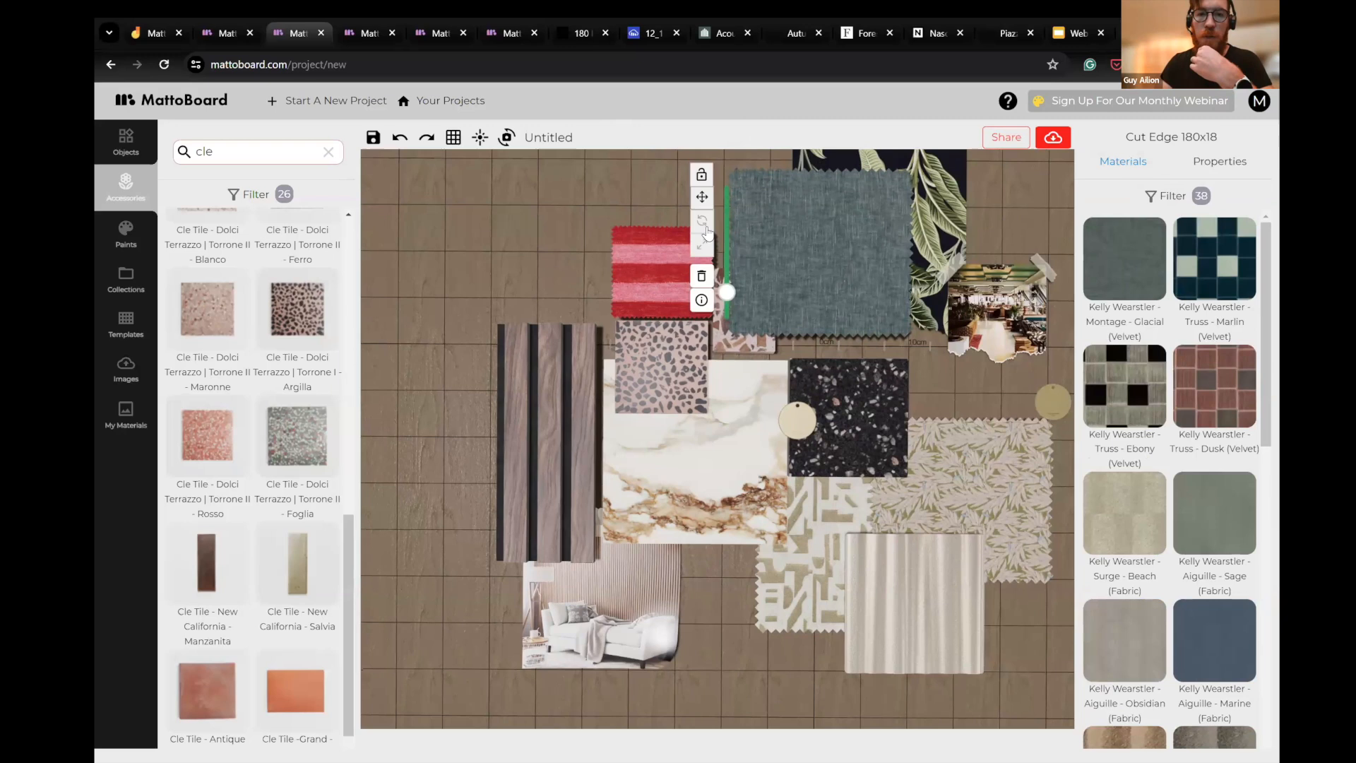
{"action": "left_click", "coordinate": [722, 245]}
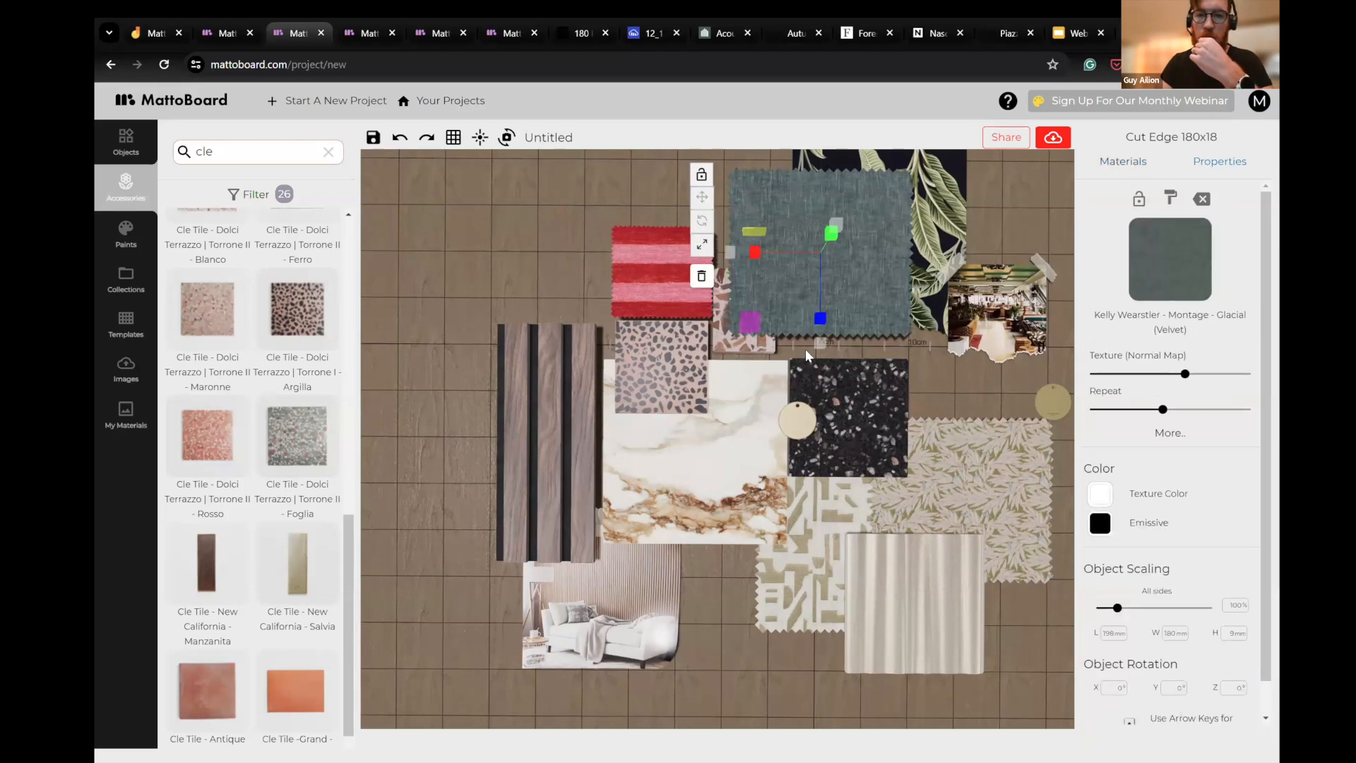
{"action": "left_click", "coordinate": [920, 347]}
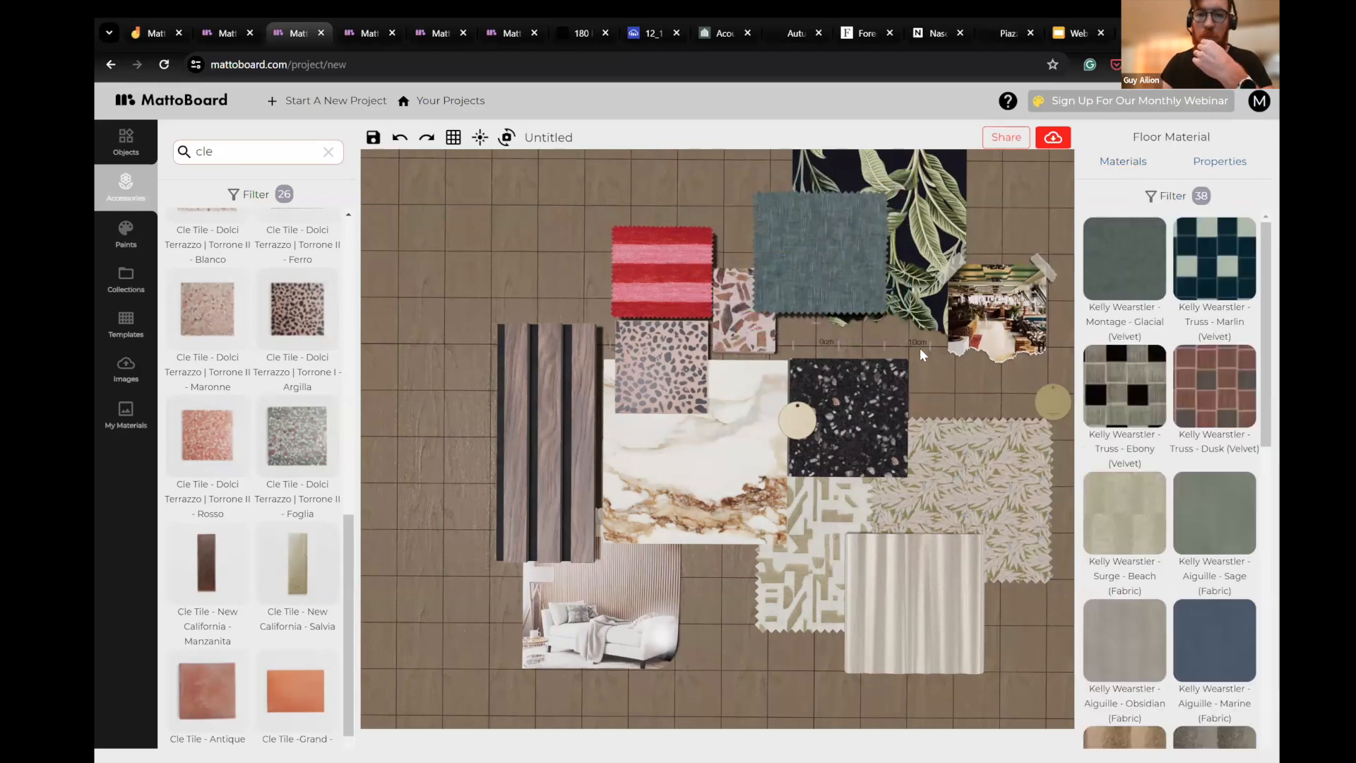
- Add the Cle Tile Zellige 24k Gold accessory and place it where the spotted pink terrazzo meets the veined porcelain
{"action": "left_click_drag", "start_coordinate": [947, 367], "coordinate": [984, 300]}
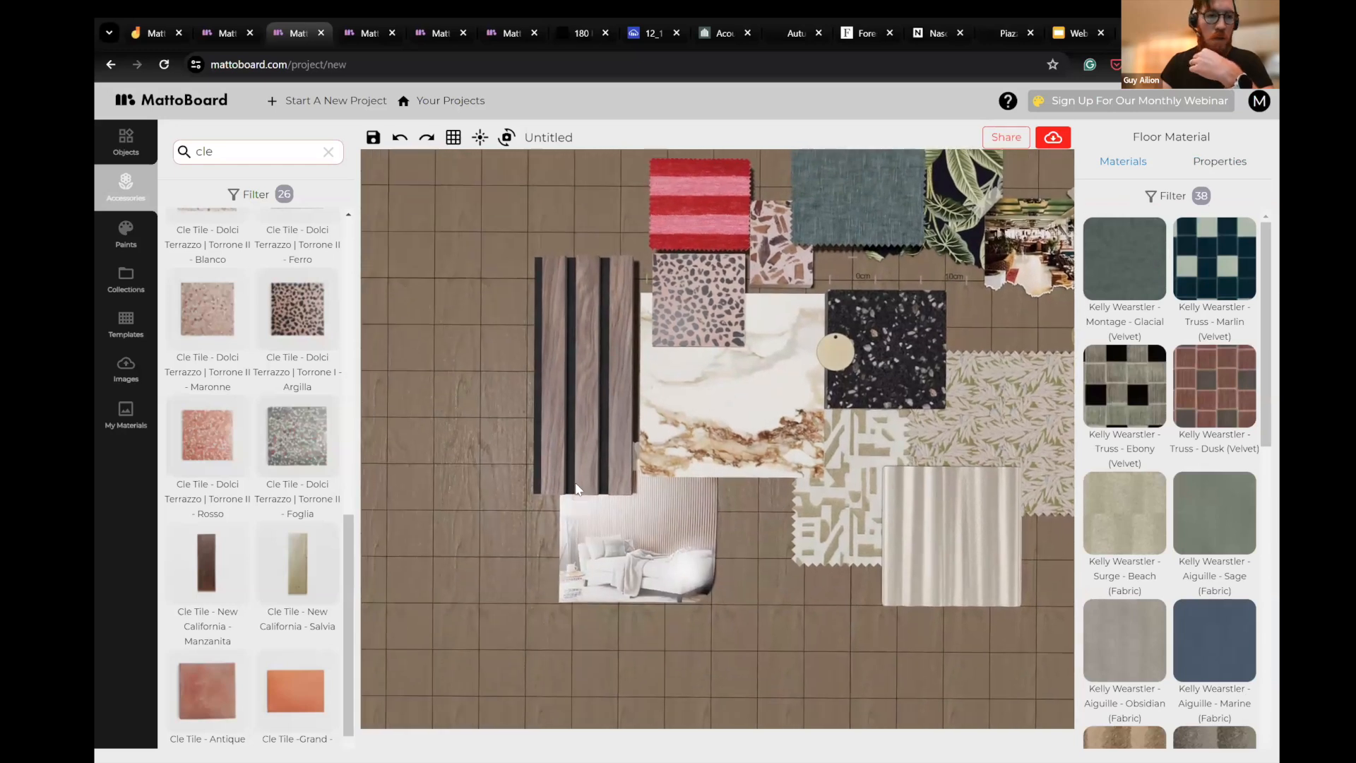
{"action": "scroll", "coordinate": [280, 546], "scroll_direction": "down", "scroll_amount": 5}
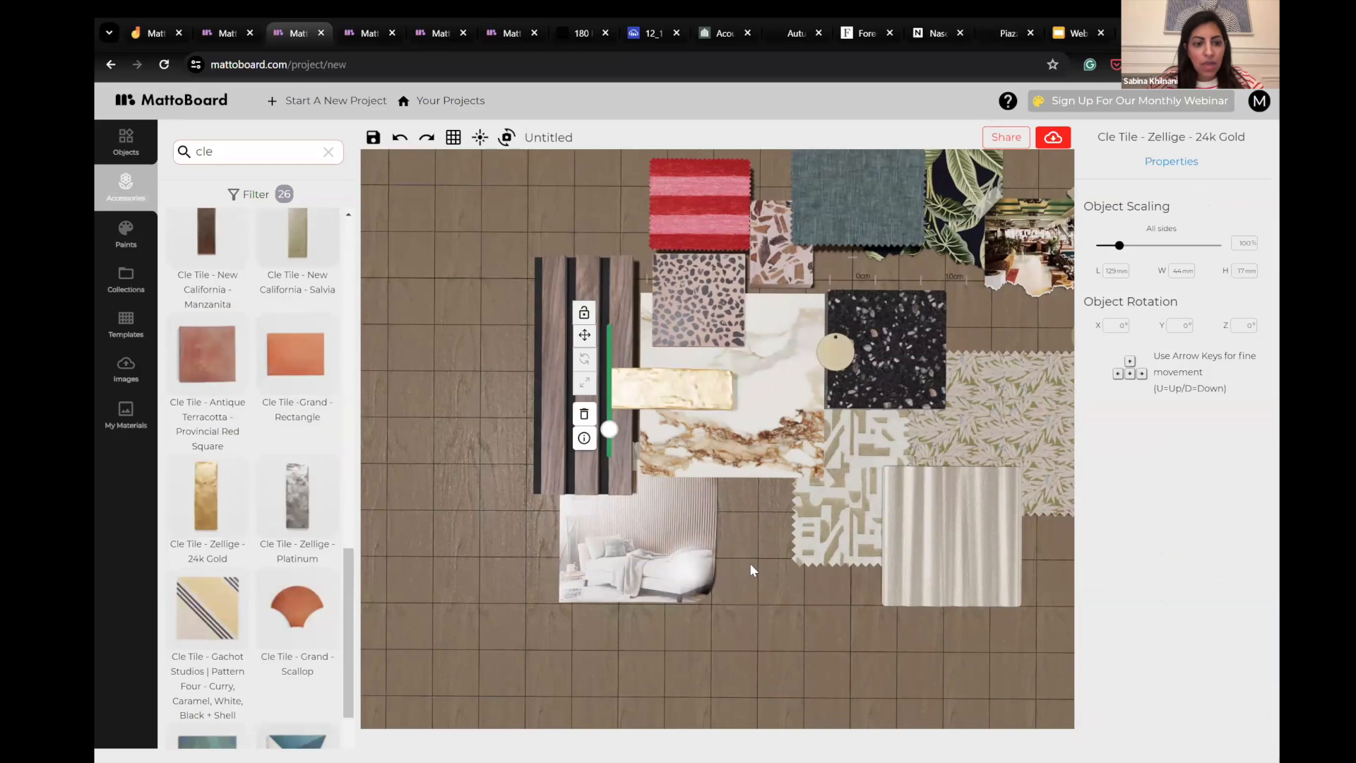
{"action": "scroll", "coordinate": [753, 570], "scroll_direction": "up", "scroll_amount": 2}
{"action": "left_click_drag", "start_coordinate": [753, 570], "coordinate": [767, 523]}
{"action": "scroll", "coordinate": [779, 381], "scroll_direction": "up", "scroll_amount": 4}
{"action": "left_click_drag", "start_coordinate": [779, 381], "coordinate": [777, 335]}
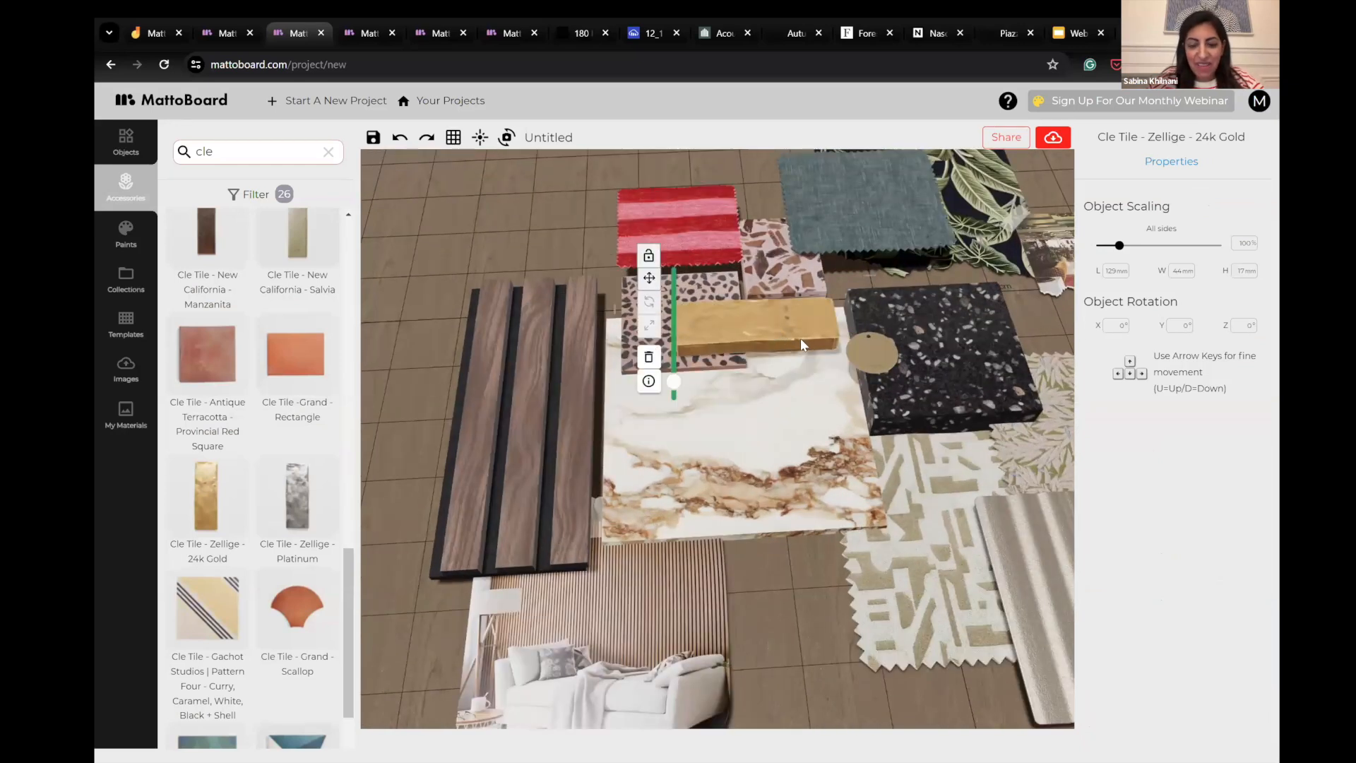
{"action": "left_click_drag", "start_coordinate": [820, 543], "coordinate": [656, 532]}
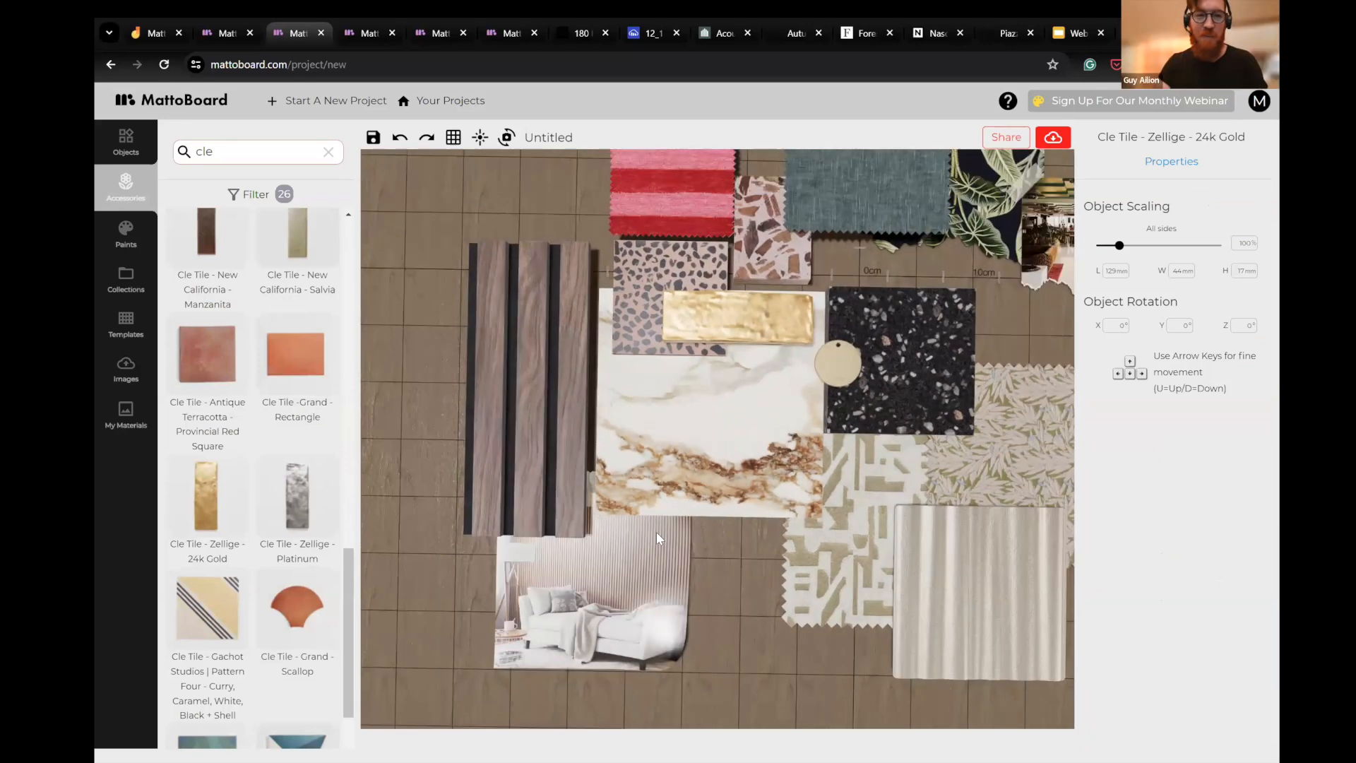
{"action": "scroll", "coordinate": [287, 372], "scroll_direction": "up", "scroll_amount": 8}
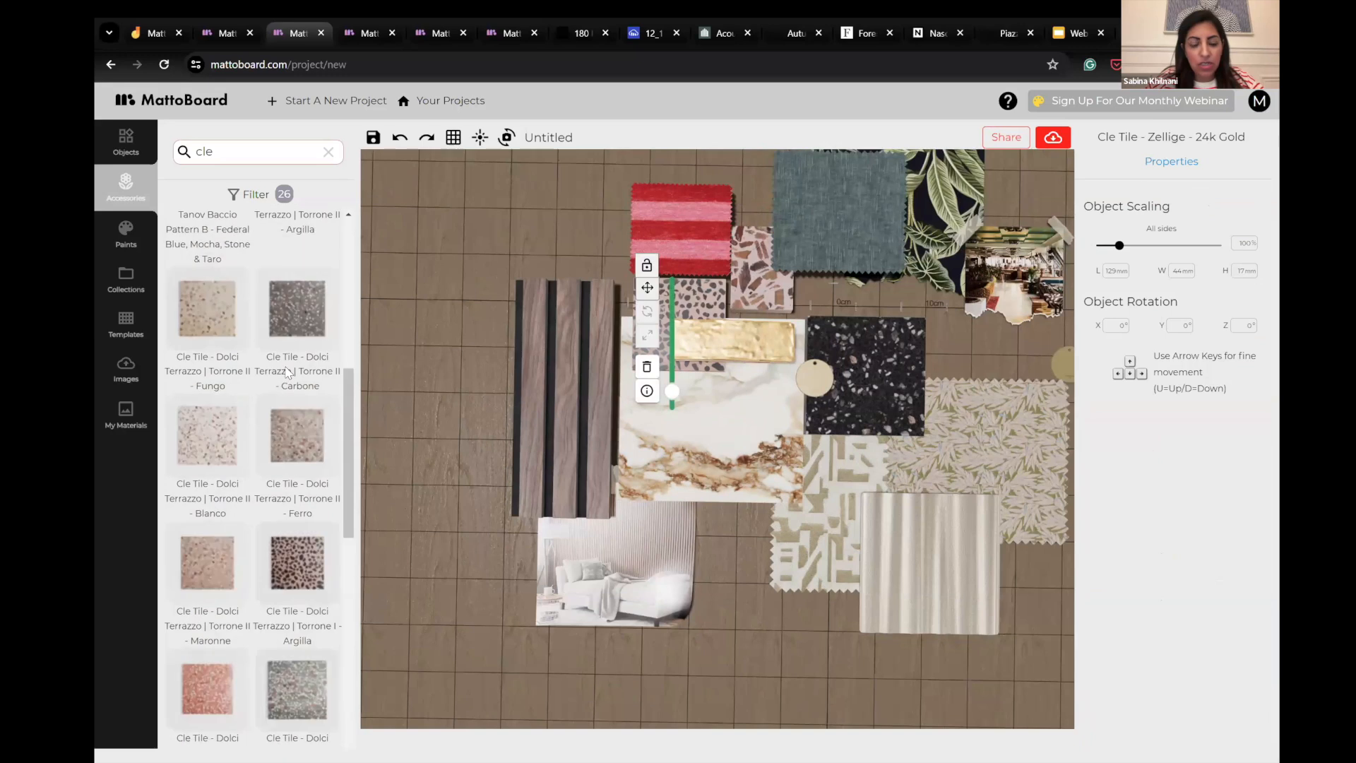
{"action": "scroll", "coordinate": [287, 372], "scroll_direction": "up", "scroll_amount": 5}
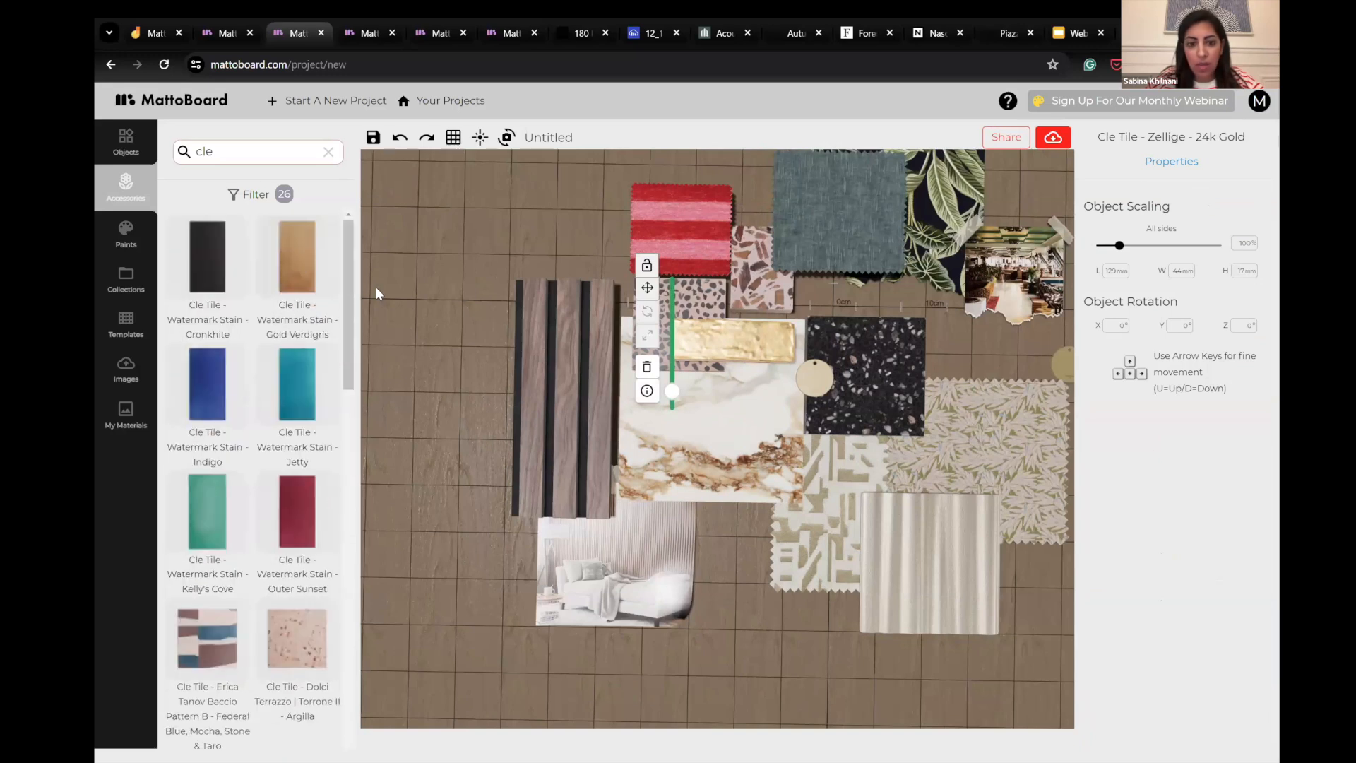
{"action": "left_click", "coordinate": [967, 600]}
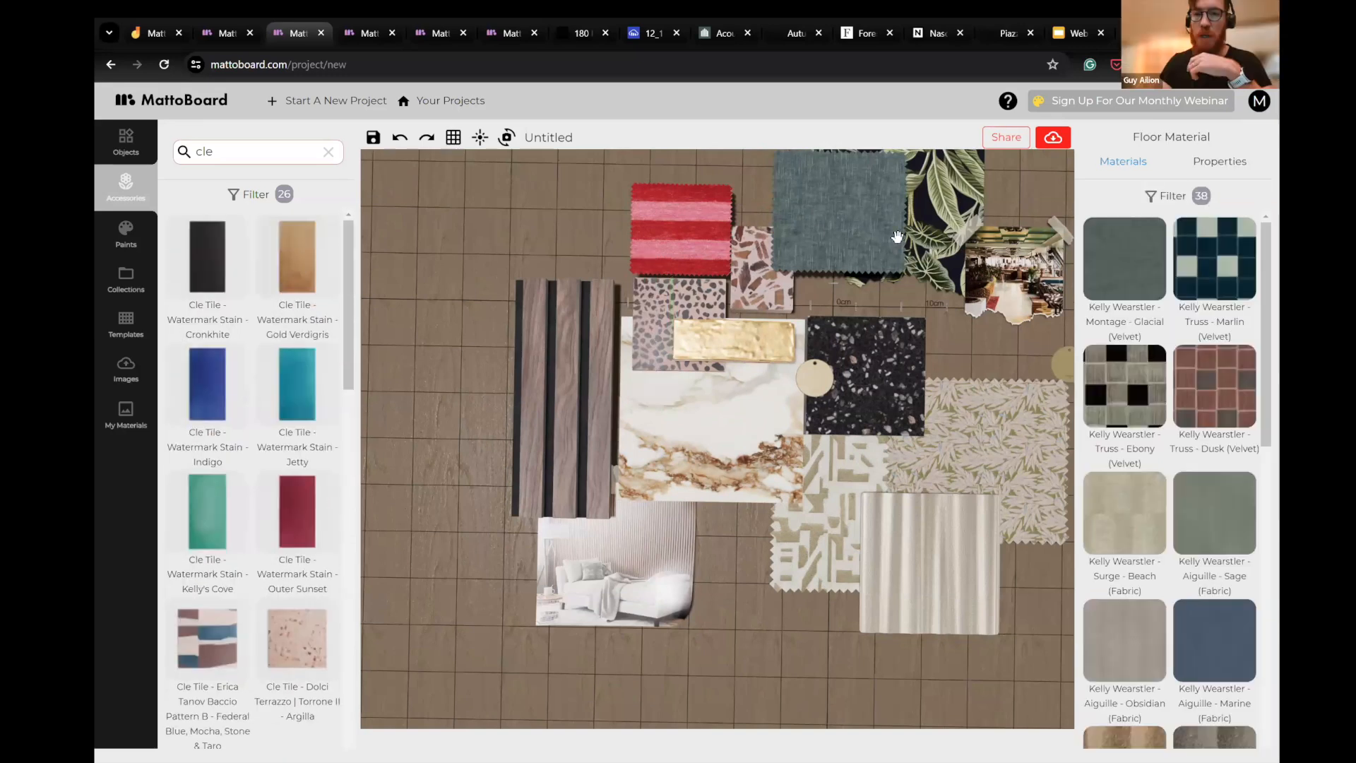
- Move the Montage Glacial velvet down against the black terrazzo and shift the Paradiso wallpaper slightly left and down behind it
{"action": "left_click_drag", "start_coordinate": [897, 237], "coordinate": [906, 276]}
{"action": "left_click_drag", "start_coordinate": [616, 276], "coordinate": [594, 316]}
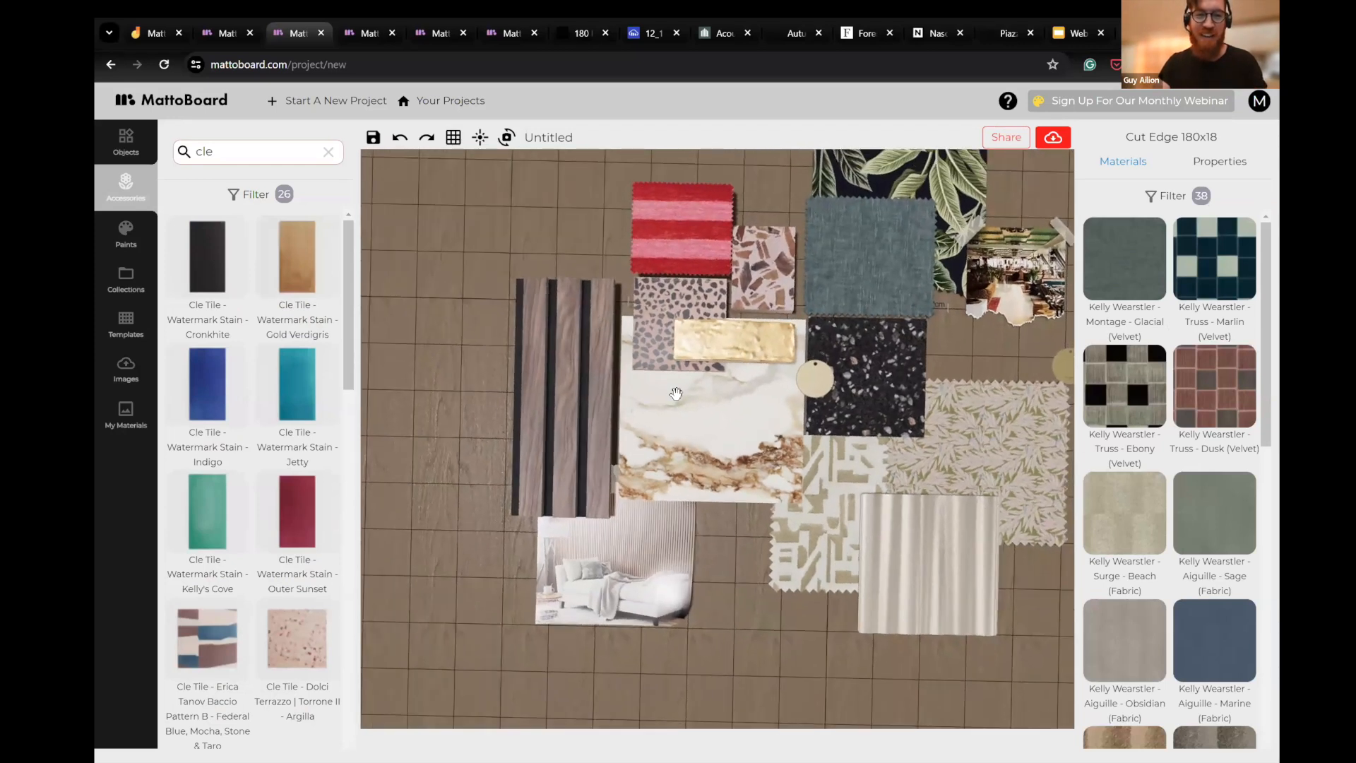
{"action": "left_click_drag", "start_coordinate": [735, 599], "coordinate": [746, 635]}
{"action": "left_click_drag", "start_coordinate": [696, 155], "coordinate": [877, 291]}
{"action": "left_click_drag", "start_coordinate": [845, 352], "coordinate": [837, 357]}
{"action": "left_click_drag", "start_coordinate": [865, 209], "coordinate": [843, 233]}
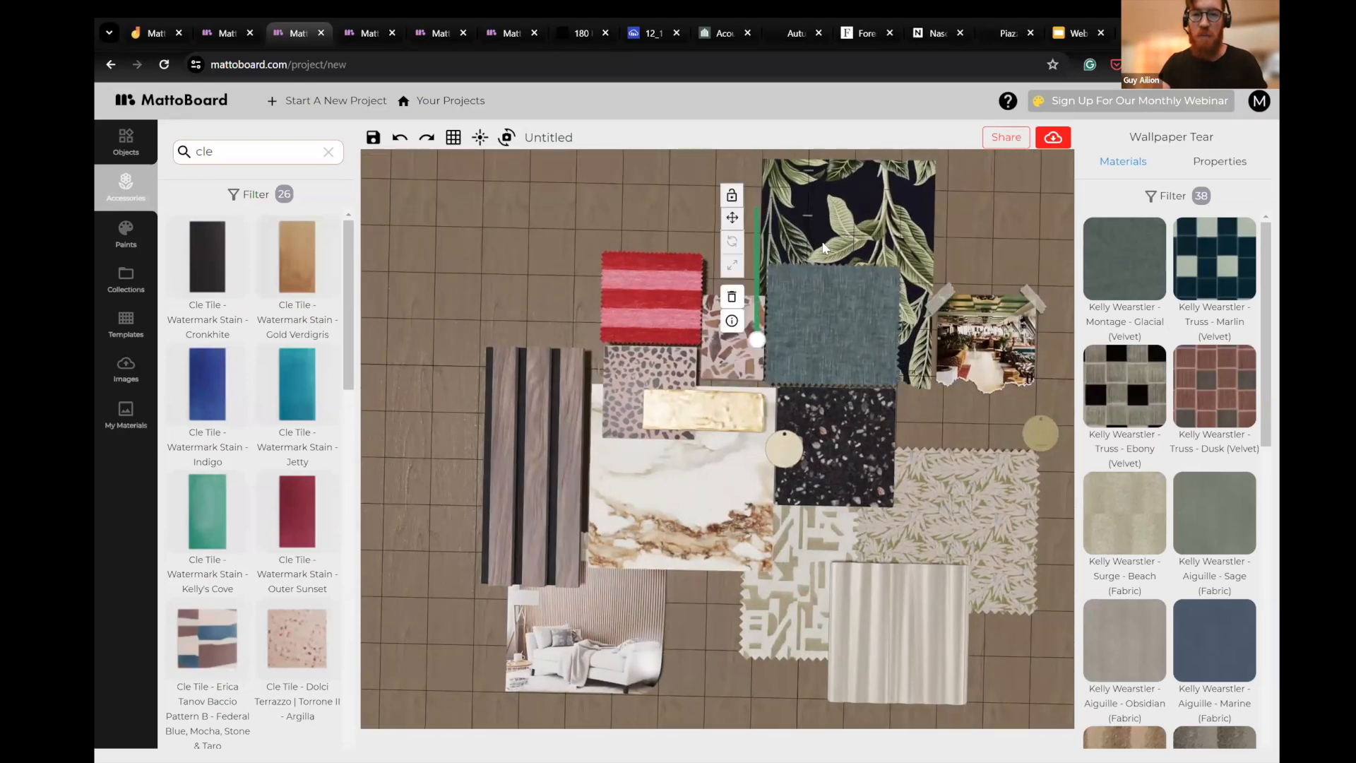
- Move the taped lounge photo down beside the black terrazzo and nudge the walnut slat panel up and to the right
{"action": "left_click_drag", "start_coordinate": [699, 209], "coordinate": [716, 191]}
{"action": "left_click_drag", "start_coordinate": [722, 589], "coordinate": [735, 571]}
{"action": "left_click_drag", "start_coordinate": [1008, 305], "coordinate": [977, 362]}
{"action": "left_click_drag", "start_coordinate": [595, 428], "coordinate": [608, 411]}
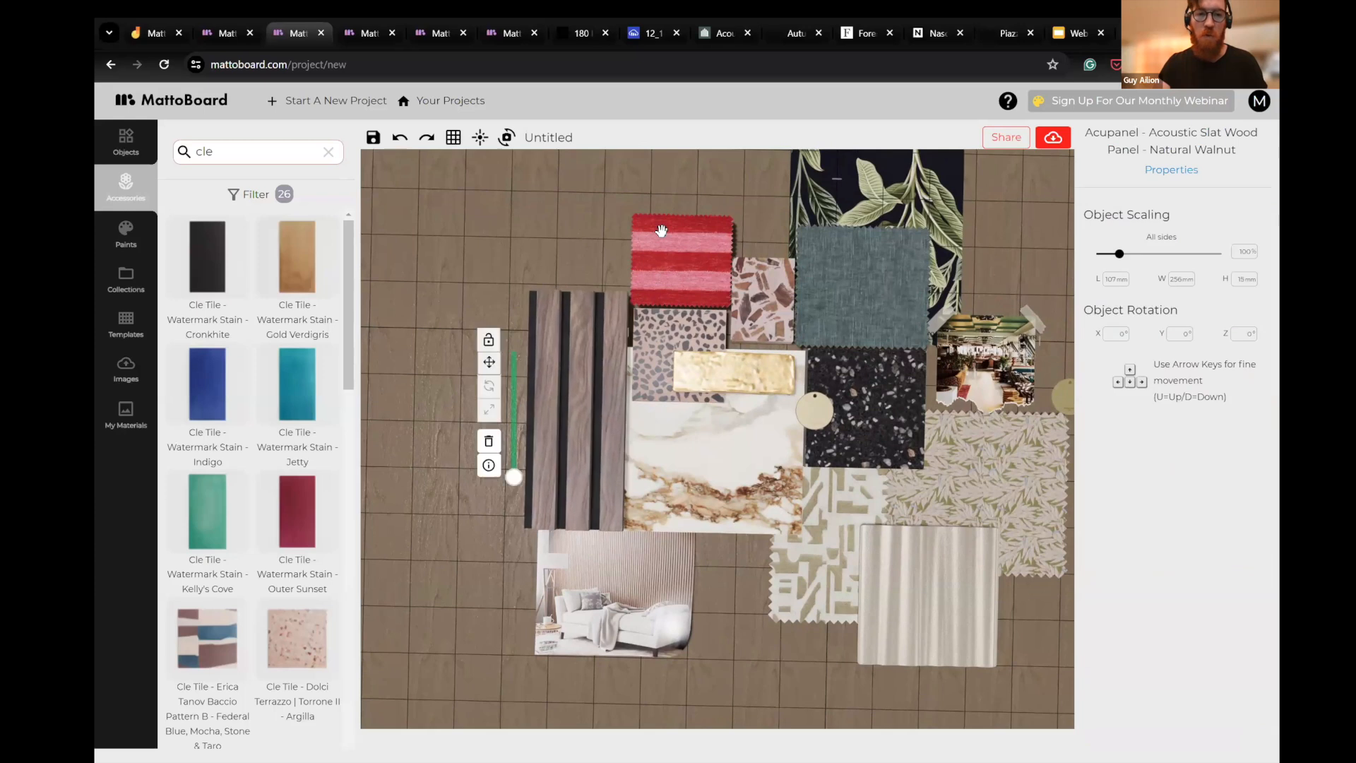
{"action": "left_click", "coordinate": [722, 567]}
{"action": "left_click_drag", "start_coordinate": [722, 567], "coordinate": [764, 476]}
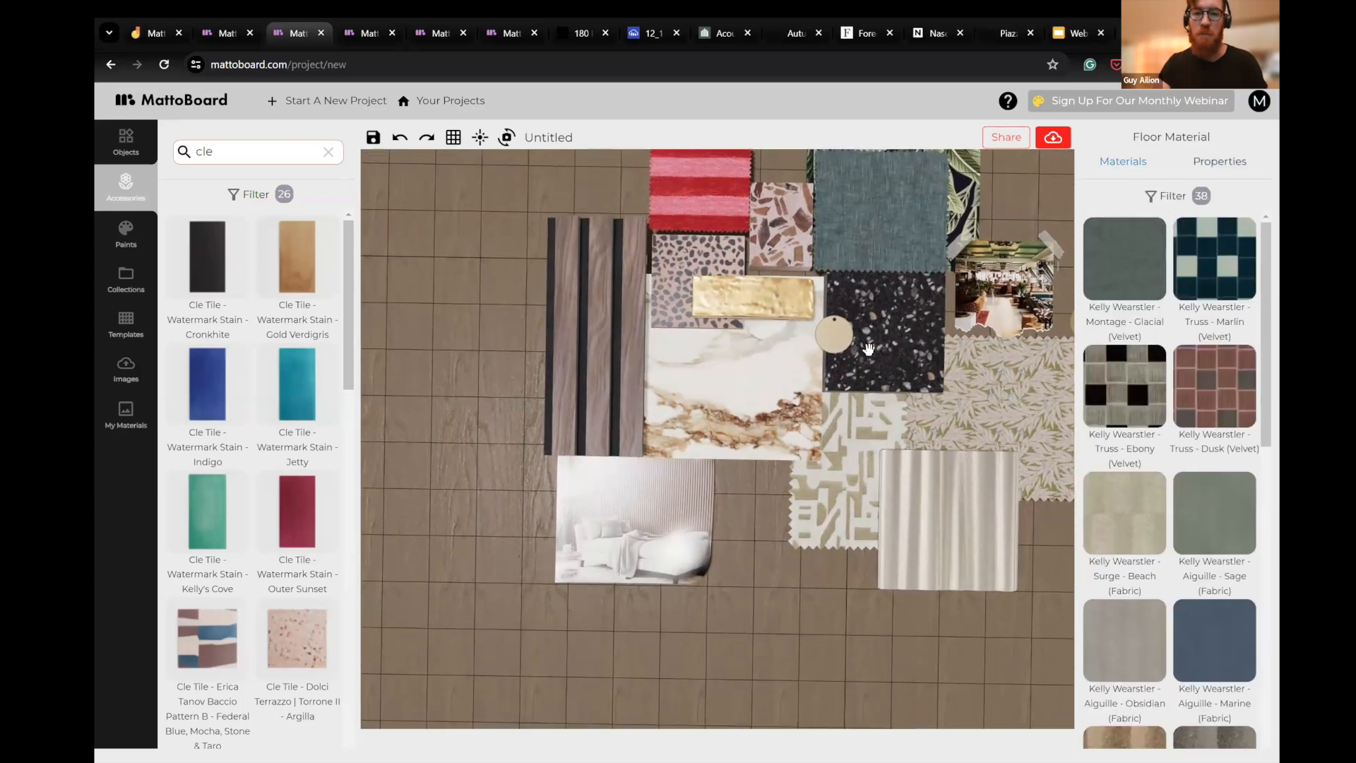
{"action": "left_click_drag", "start_coordinate": [753, 553], "coordinate": [727, 638]}
- Search the materials for "leather" and apply Cortina Leathers Vespa Caviar to the red striped fabric swatch
{"action": "left_click", "coordinate": [682, 251]}
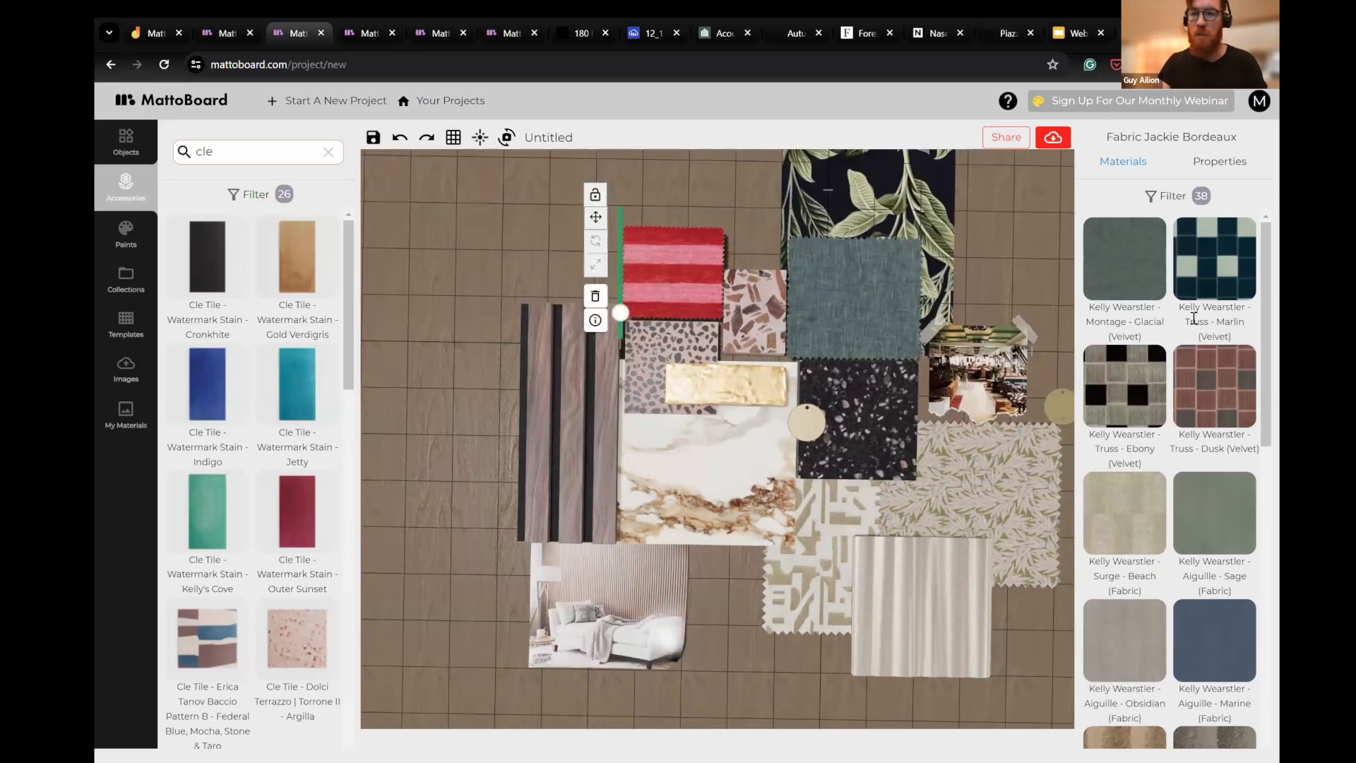
{"action": "left_click", "coordinate": [1157, 199]}
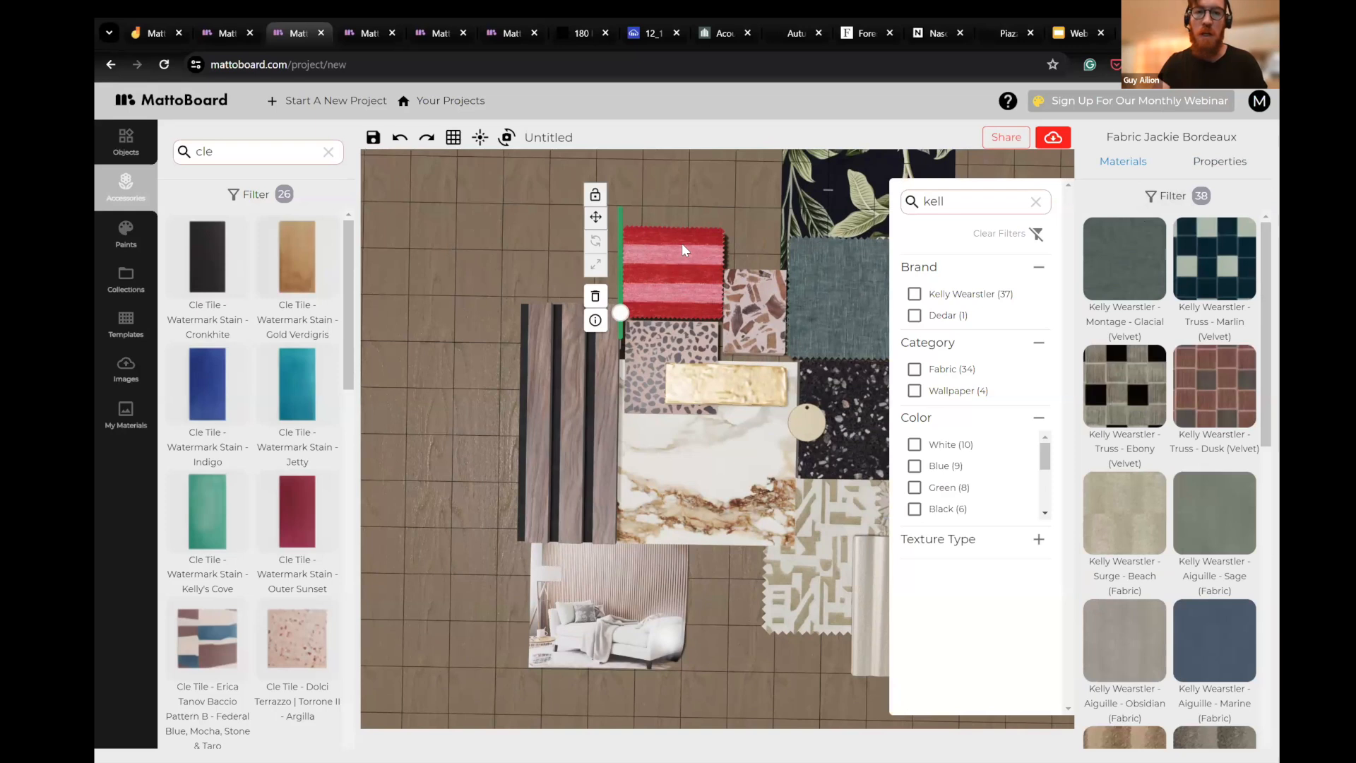
{"action": "left_click_drag", "start_coordinate": [977, 201], "coordinate": [917, 202]}
{"action": "type", "text": "leather"}
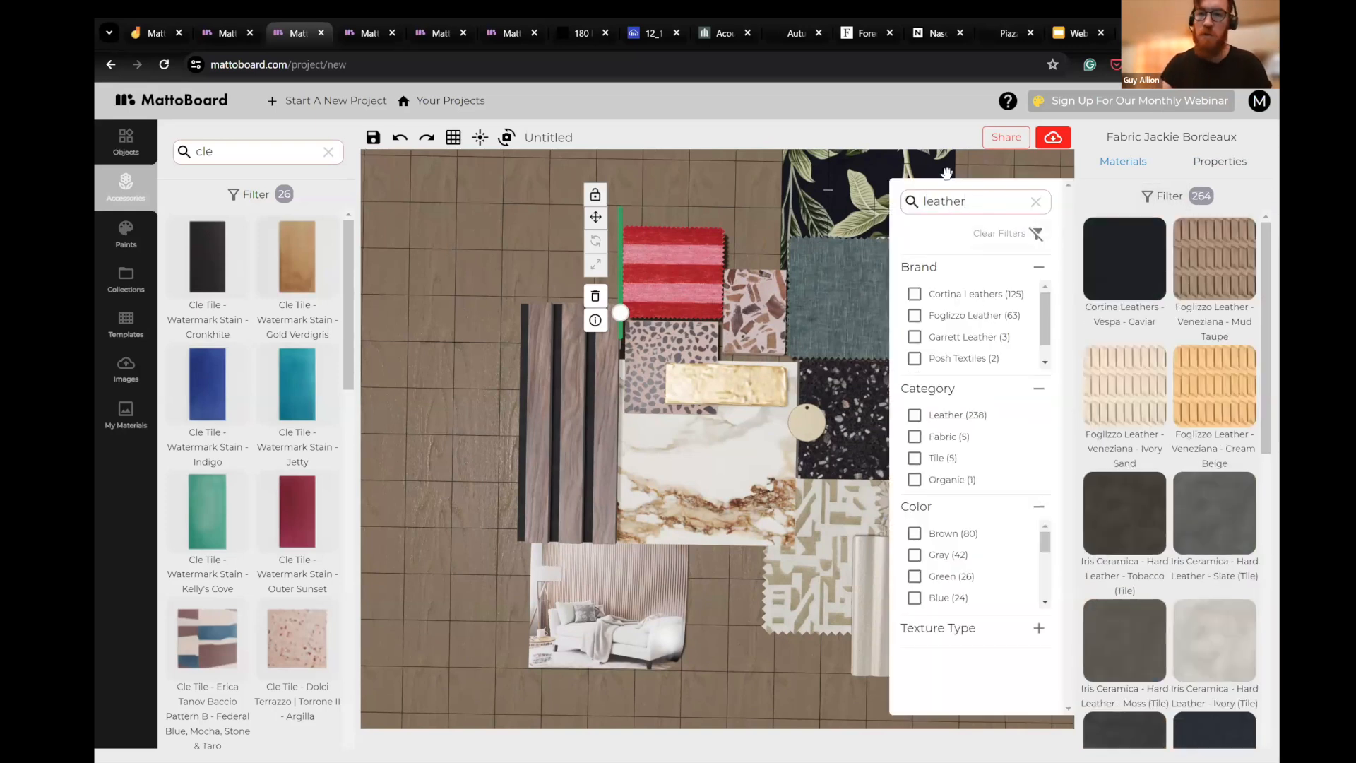
{"action": "left_click", "coordinate": [1154, 285]}
- Move the Vespa Caviar leather swatch above the large-chip pink terrazzo, overlapping the velvet and the Paradiso wallpaper
{"action": "left_click_drag", "start_coordinate": [677, 260], "coordinate": [781, 224]}
{"action": "left_click_drag", "start_coordinate": [654, 202], "coordinate": [592, 253]}
{"action": "left_click", "coordinate": [982, 291]}
{"action": "left_click_drag", "start_coordinate": [984, 291], "coordinate": [956, 331]}
{"action": "left_click", "coordinate": [724, 415]}
- Download a close-up image of the board and show the downloaded file in its folder
{"action": "left_click", "coordinate": [1065, 141]}
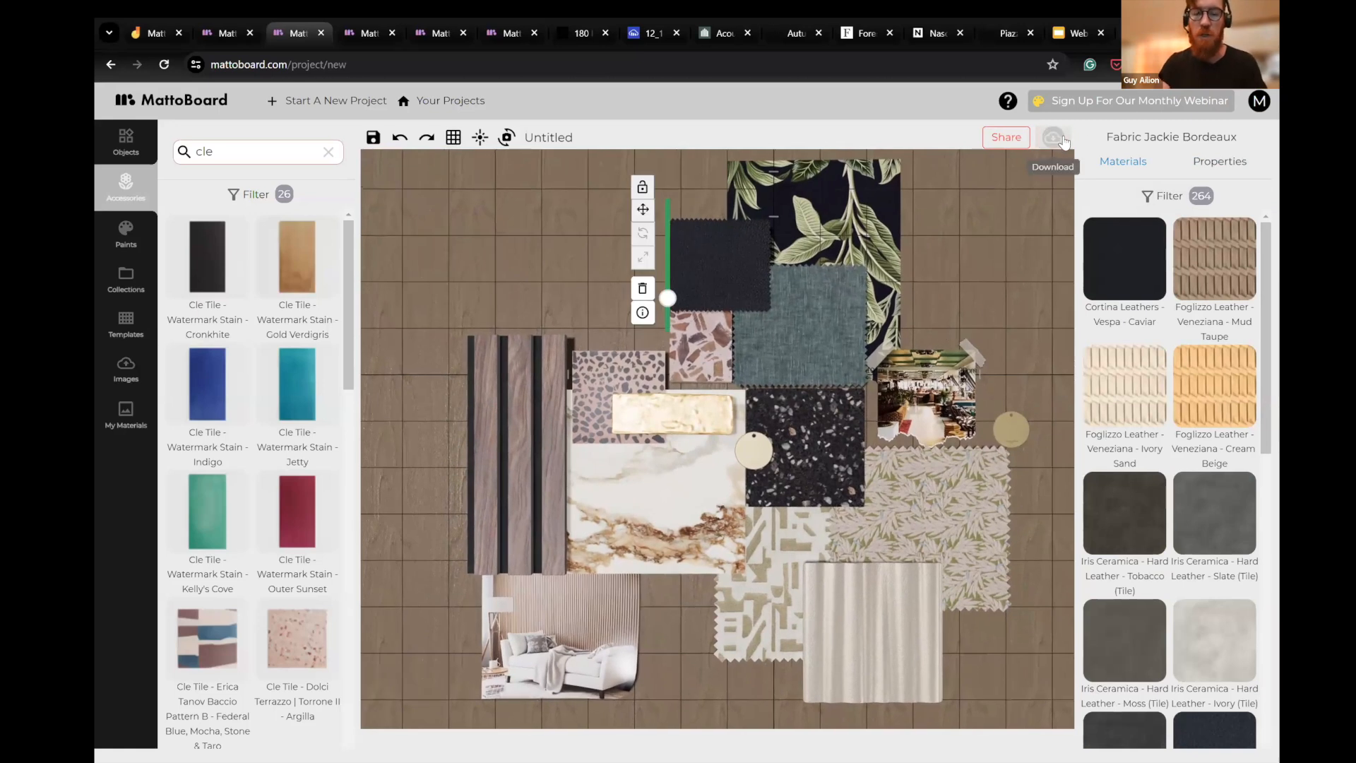
{"action": "left_click", "coordinate": [590, 250]}
{"action": "scroll", "coordinate": [591, 251], "scroll_direction": "up", "scroll_amount": 5}
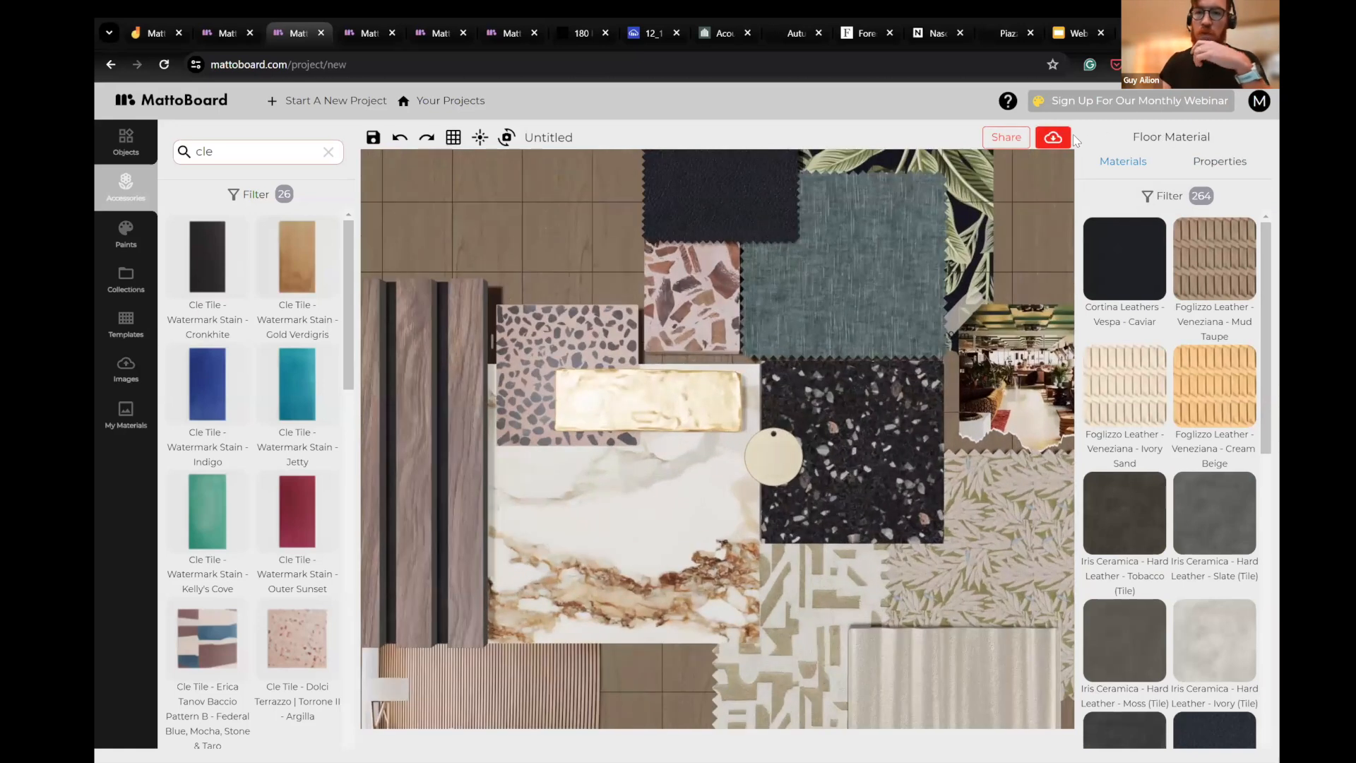
{"action": "left_click", "coordinate": [1053, 140]}
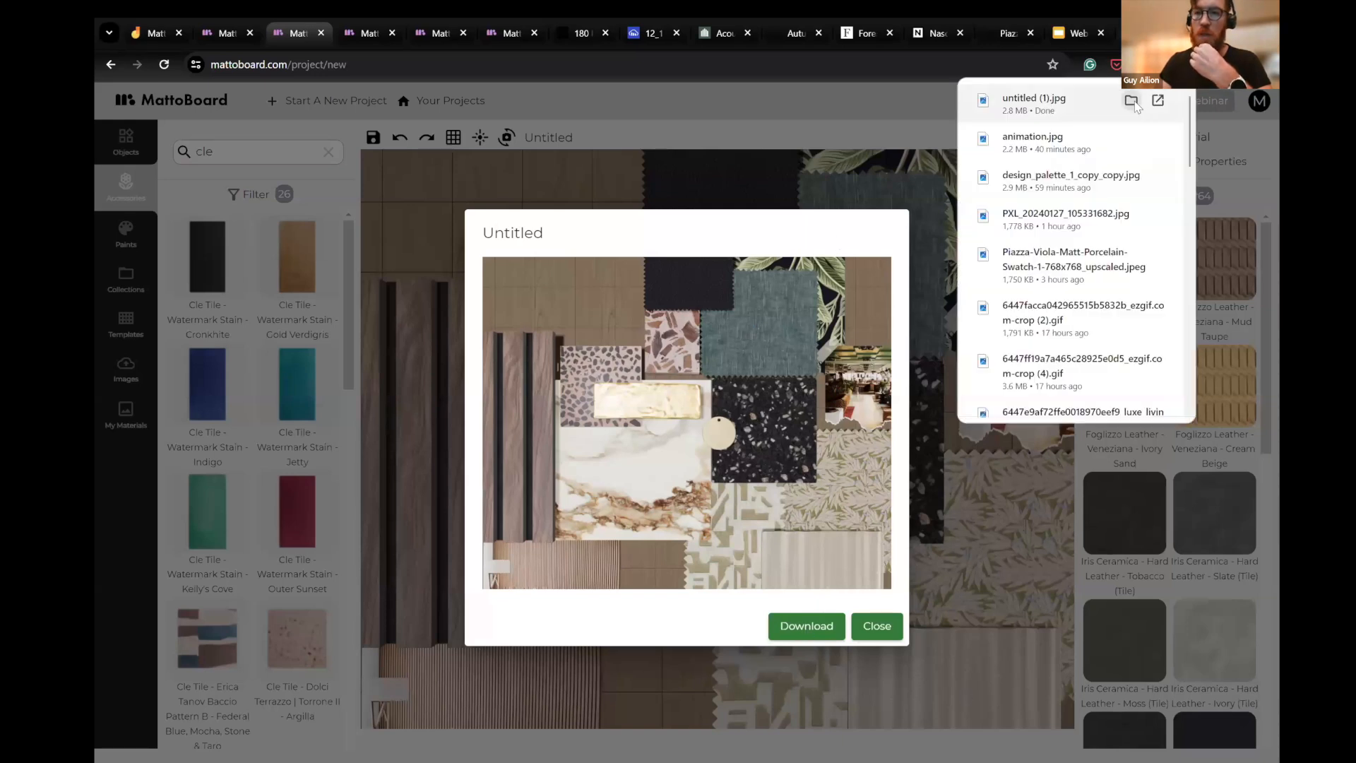
{"action": "left_click", "coordinate": [1132, 101]}
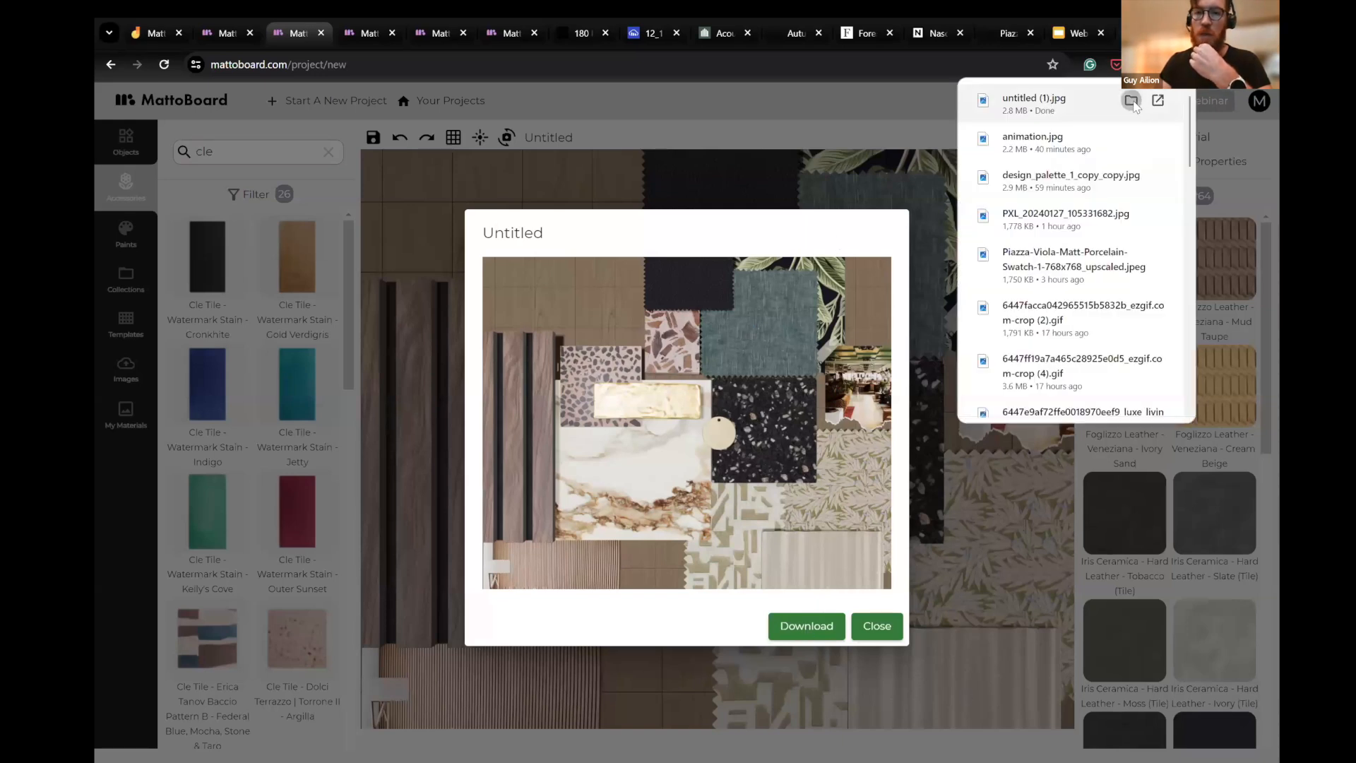
{"action": "left_click", "coordinate": [880, 180]}
- Try to share the untitled board
{"action": "scroll", "coordinate": [760, 377], "scroll_direction": "up", "scroll_amount": 3}
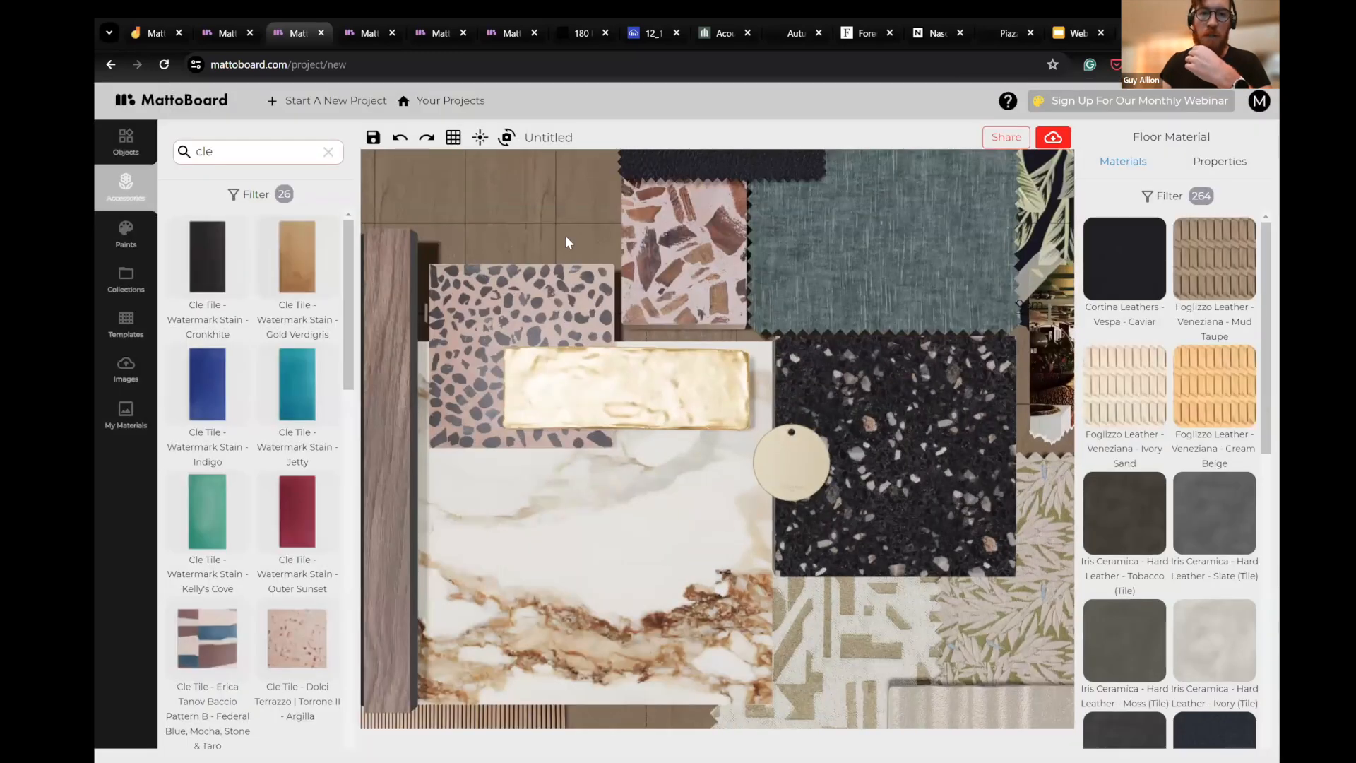
{"action": "scroll", "coordinate": [947, 315], "scroll_direction": "down", "scroll_amount": 5}
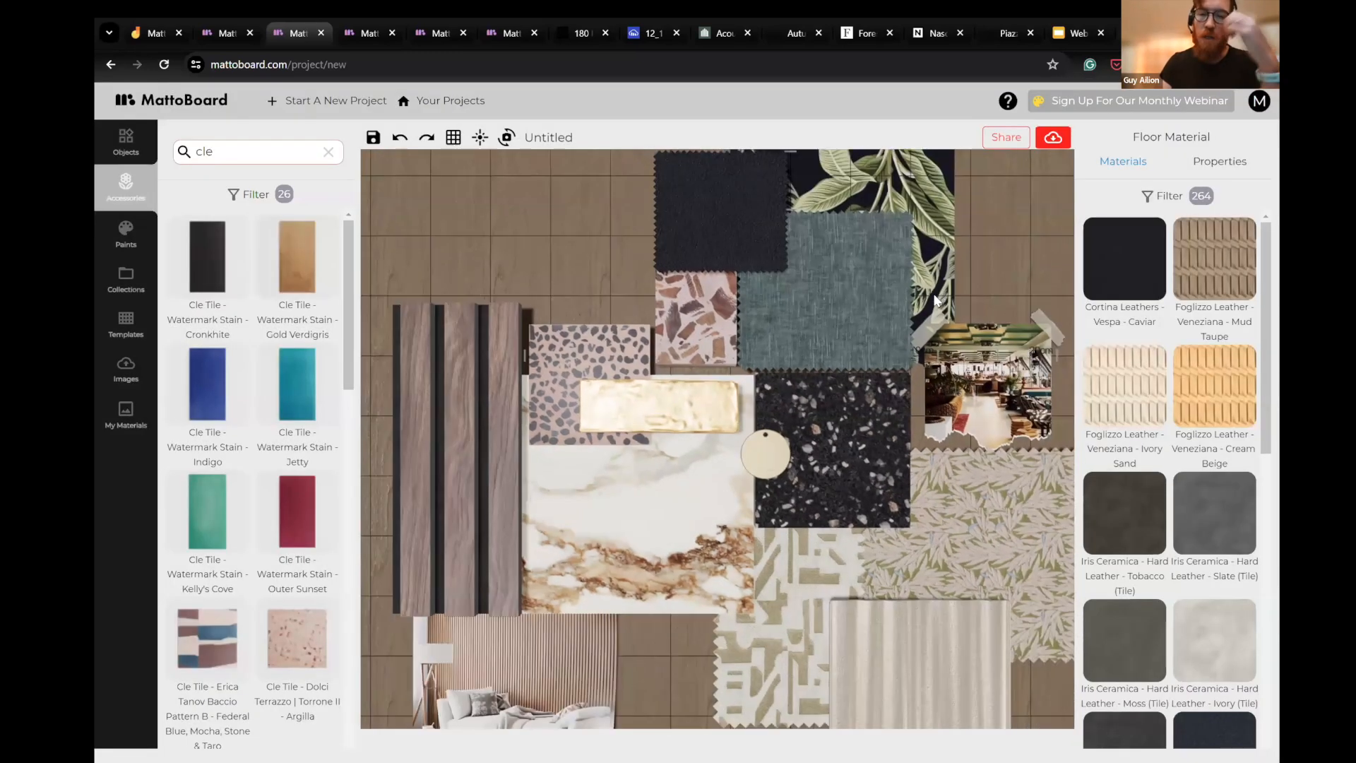
{"action": "left_click", "coordinate": [1007, 139]}
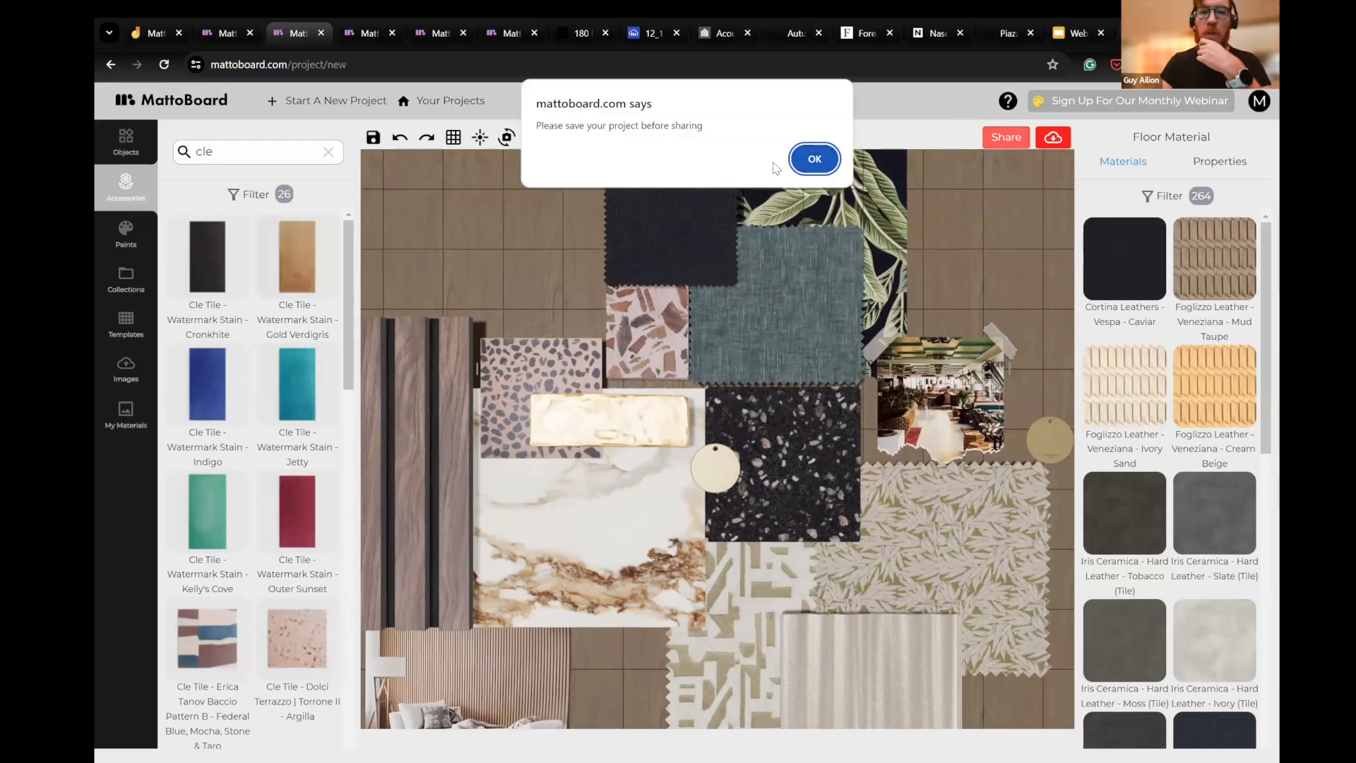
{"action": "key", "text": "Return"}
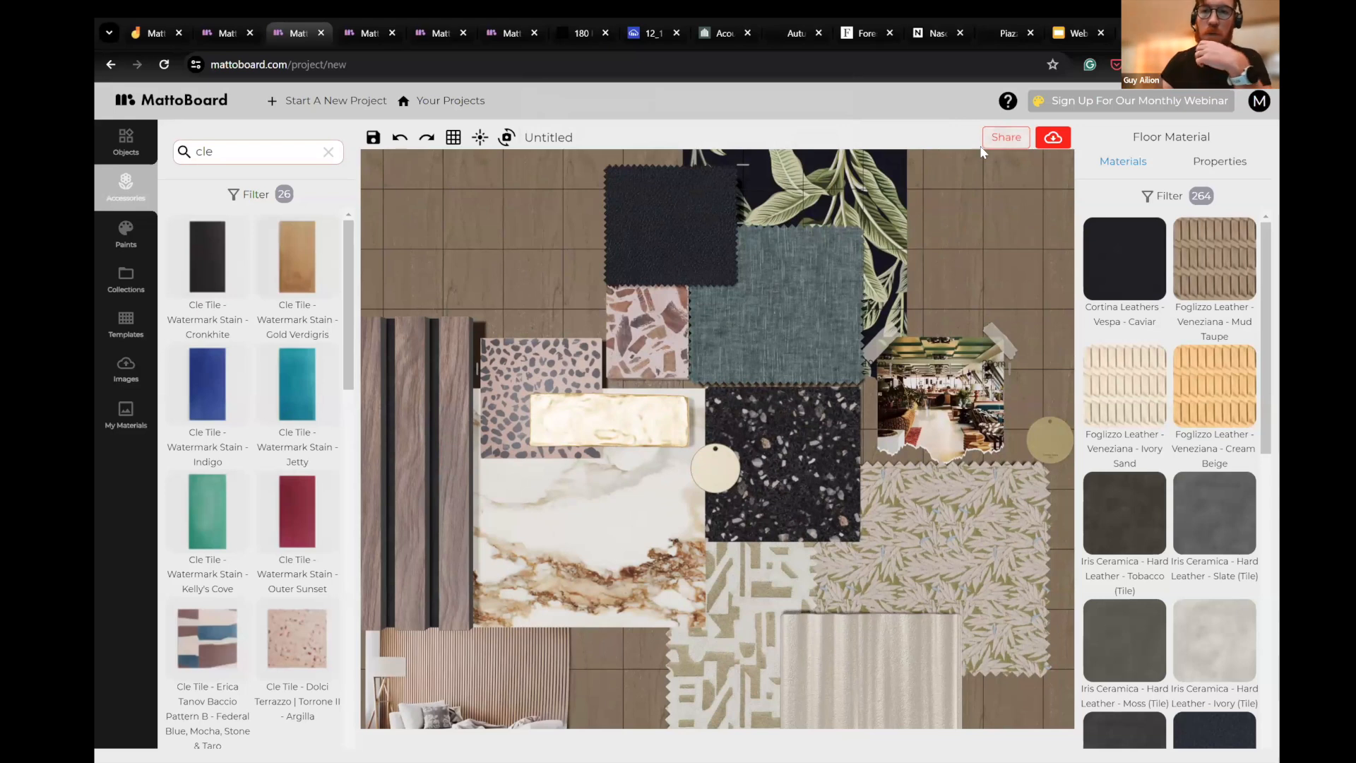
{"action": "left_click_drag", "start_coordinate": [990, 219], "coordinate": [998, 236]}
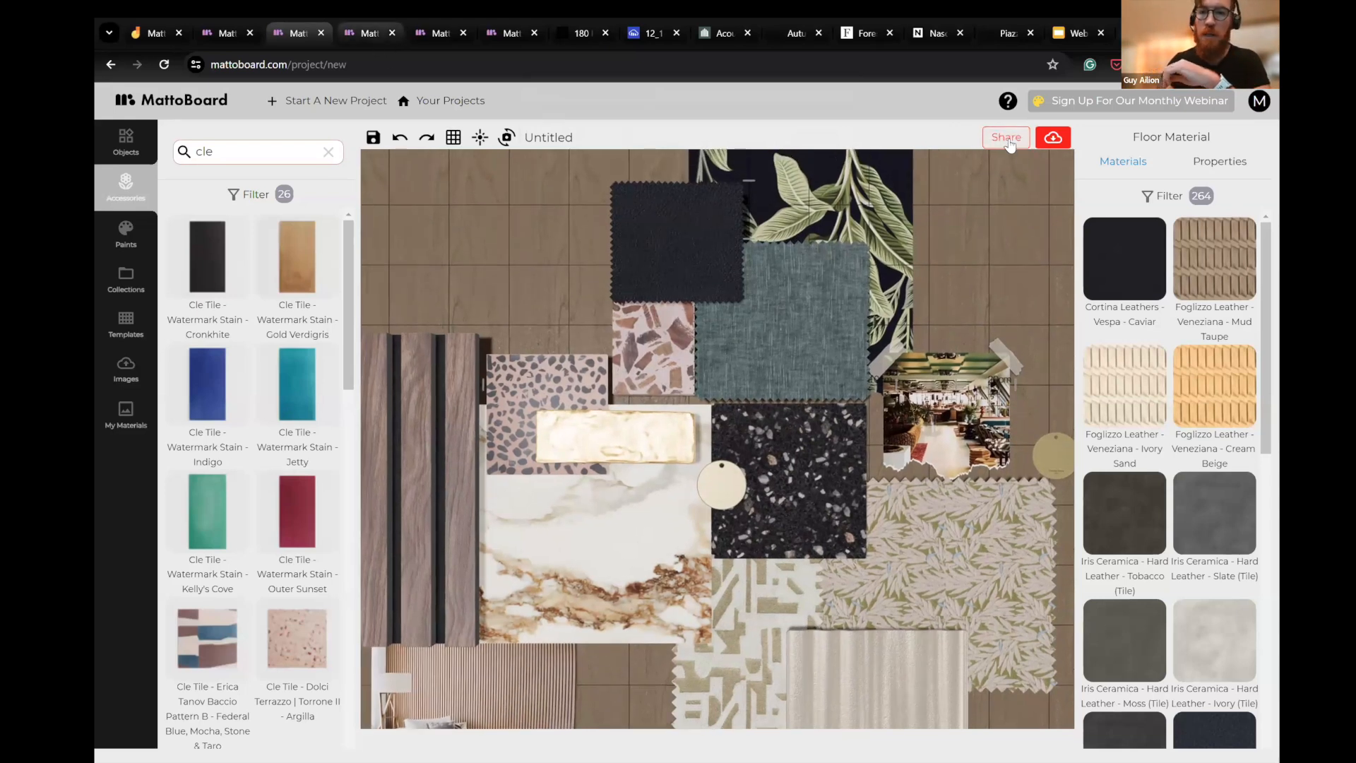
- View the shared page of the Black Magnus board, then return to its editable project
{"action": "key", "text": "ctrl+Tab"}
{"action": "left_click", "coordinate": [755, 453]}
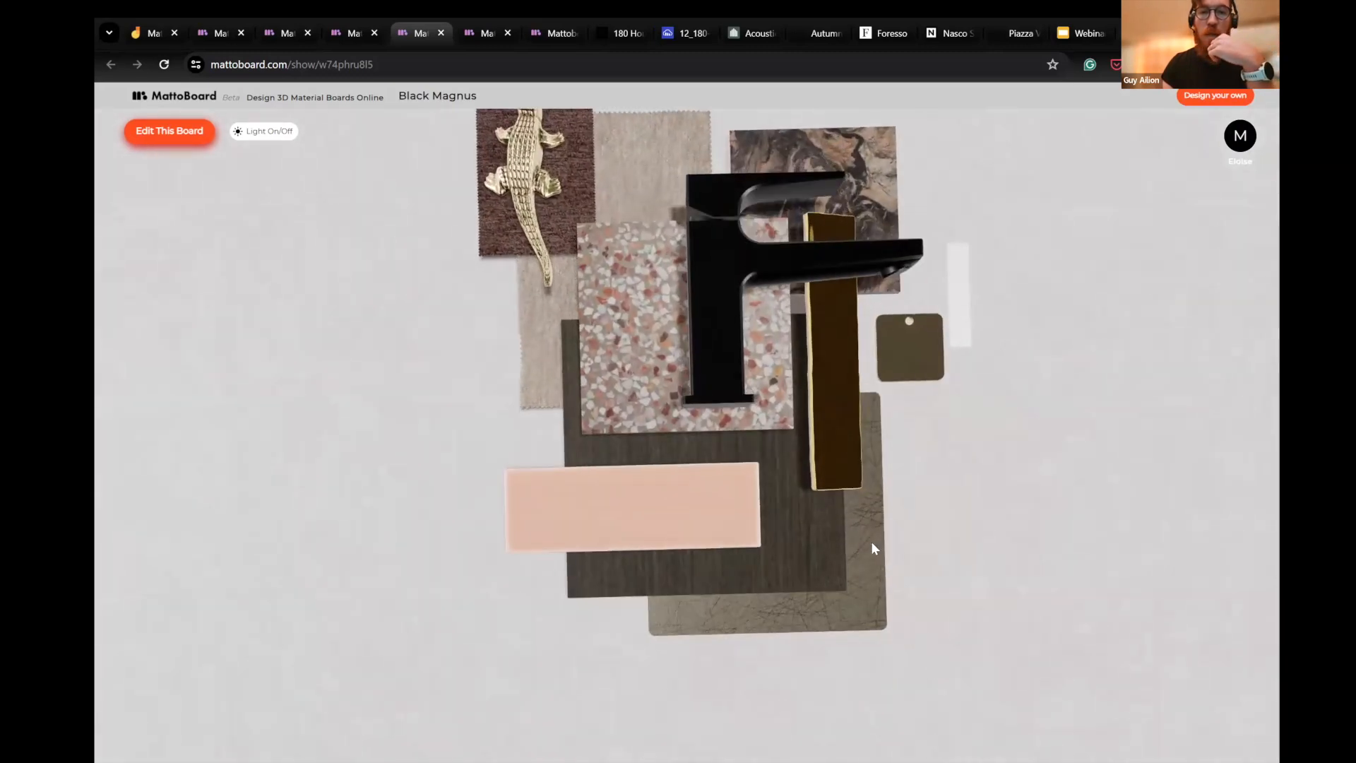
{"action": "left_click", "coordinate": [358, 33]}
{"action": "left_click", "coordinate": [806, 363]}
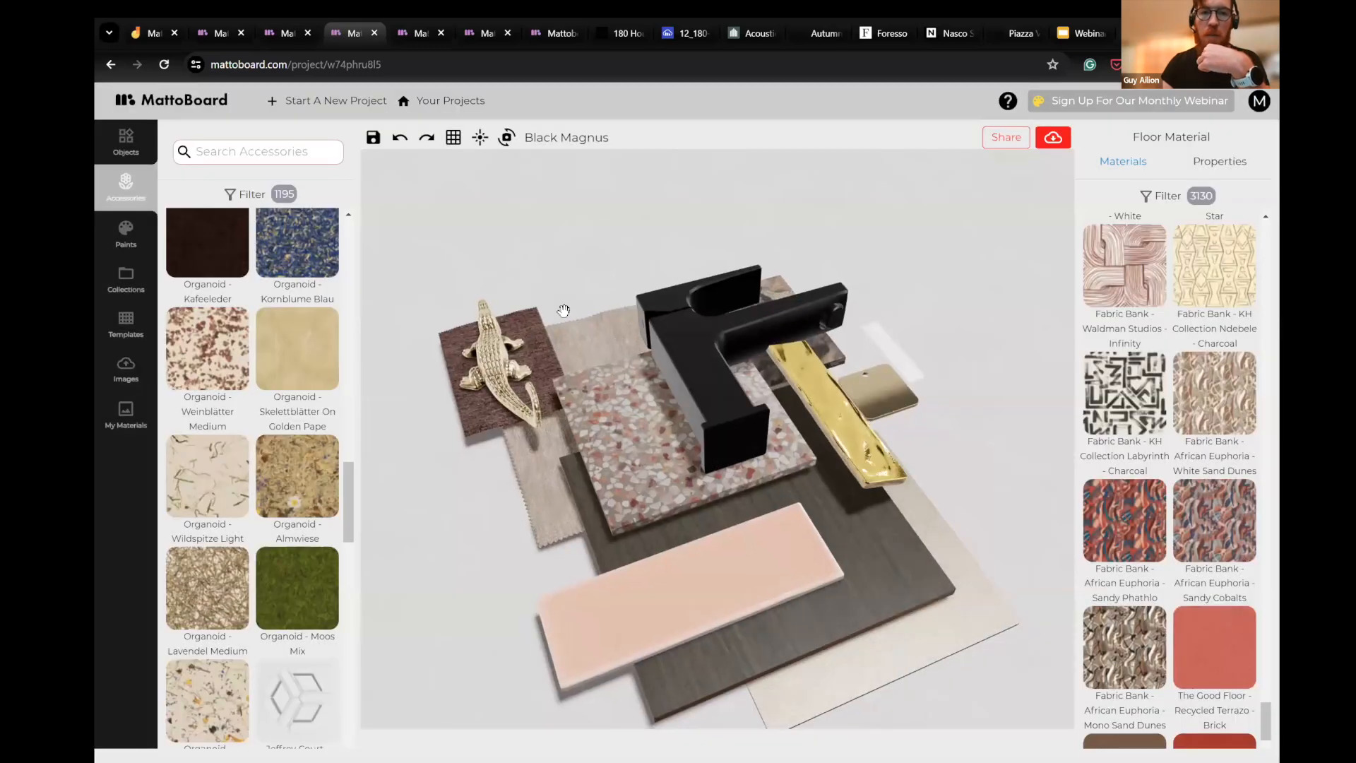
- Reset the Black Magnus board to the top-down view and select its large Dedar Marabou fabric piece
{"action": "left_click", "coordinate": [506, 138]}
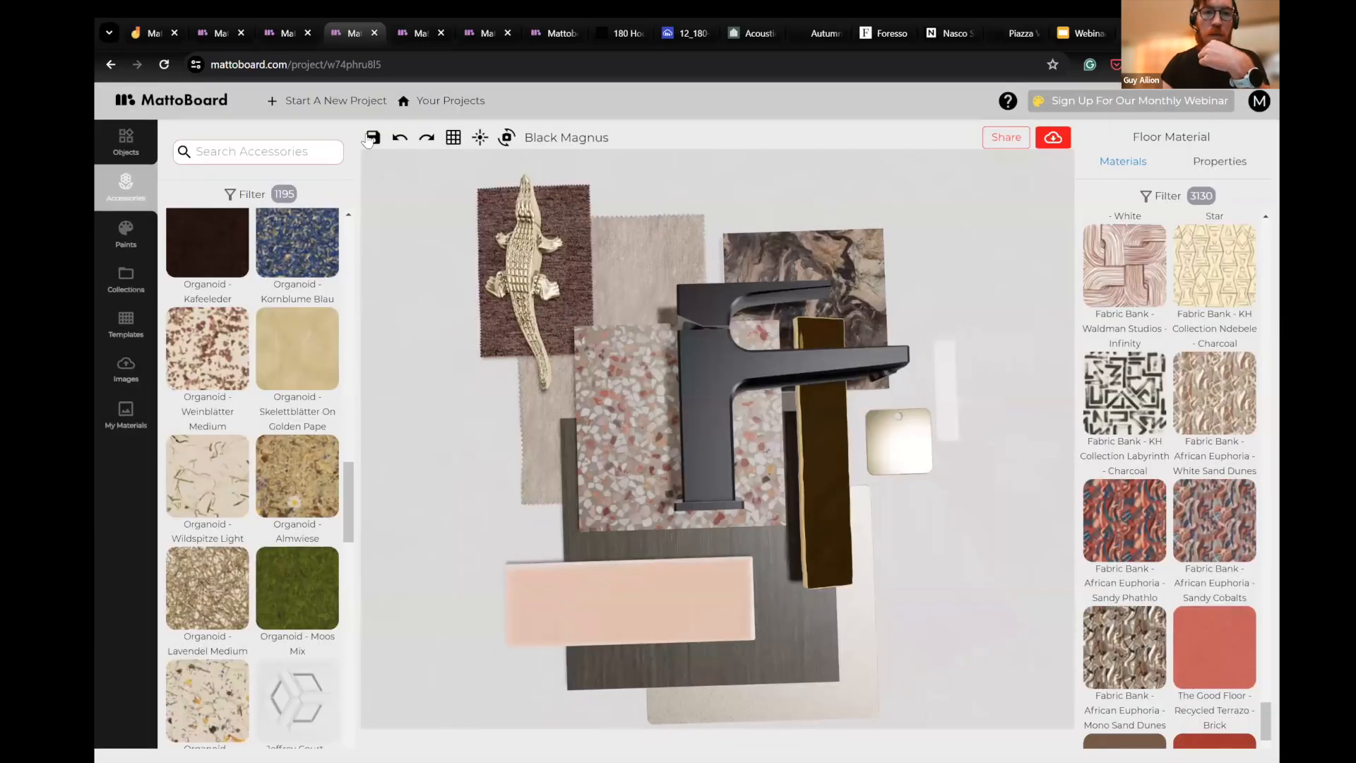
{"action": "left_click", "coordinate": [597, 353]}
{"action": "left_click", "coordinate": [671, 277]}
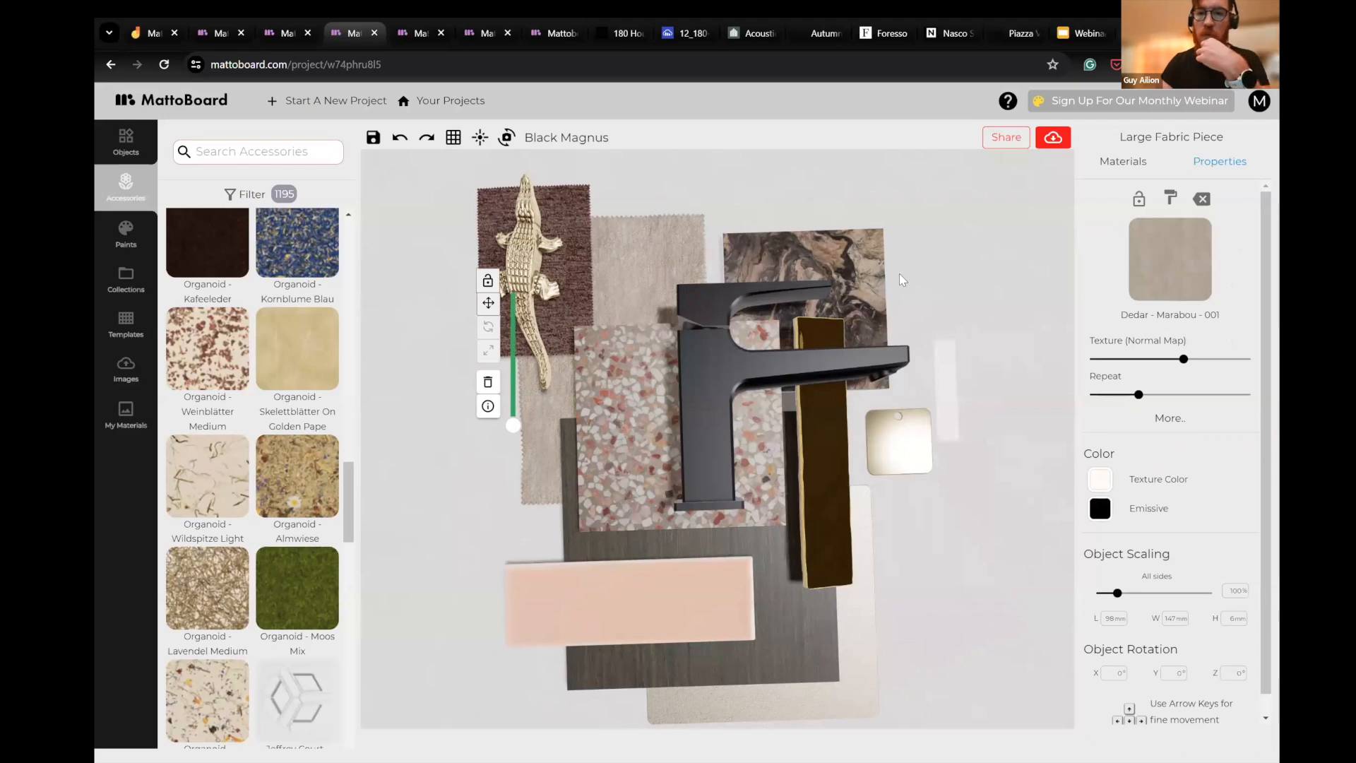
- Apply the Fabric Bank Waldman Studios Infinity material to the 100x100 square sample behind the tap and save the board
{"action": "left_click", "coordinate": [860, 272]}
{"action": "left_click", "coordinate": [1094, 270]}
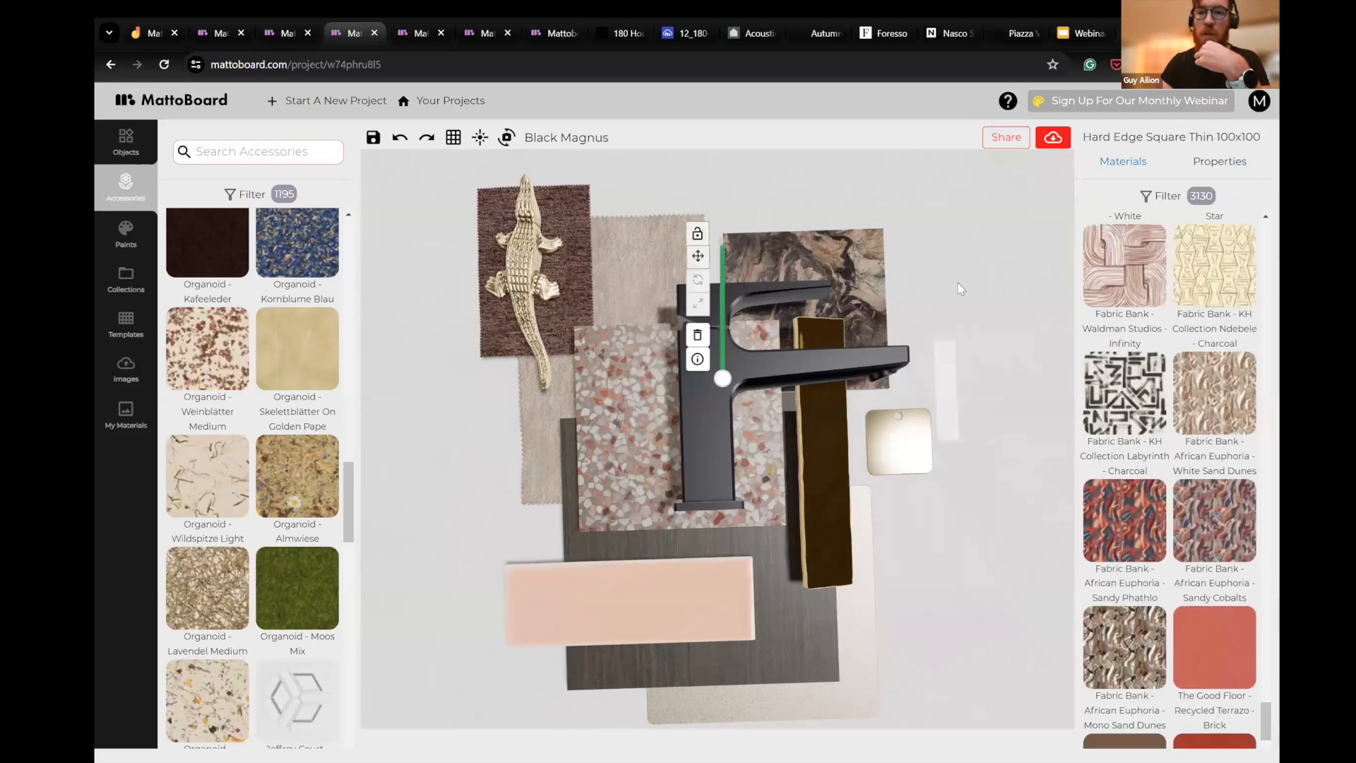
{"action": "left_click", "coordinate": [373, 137]}
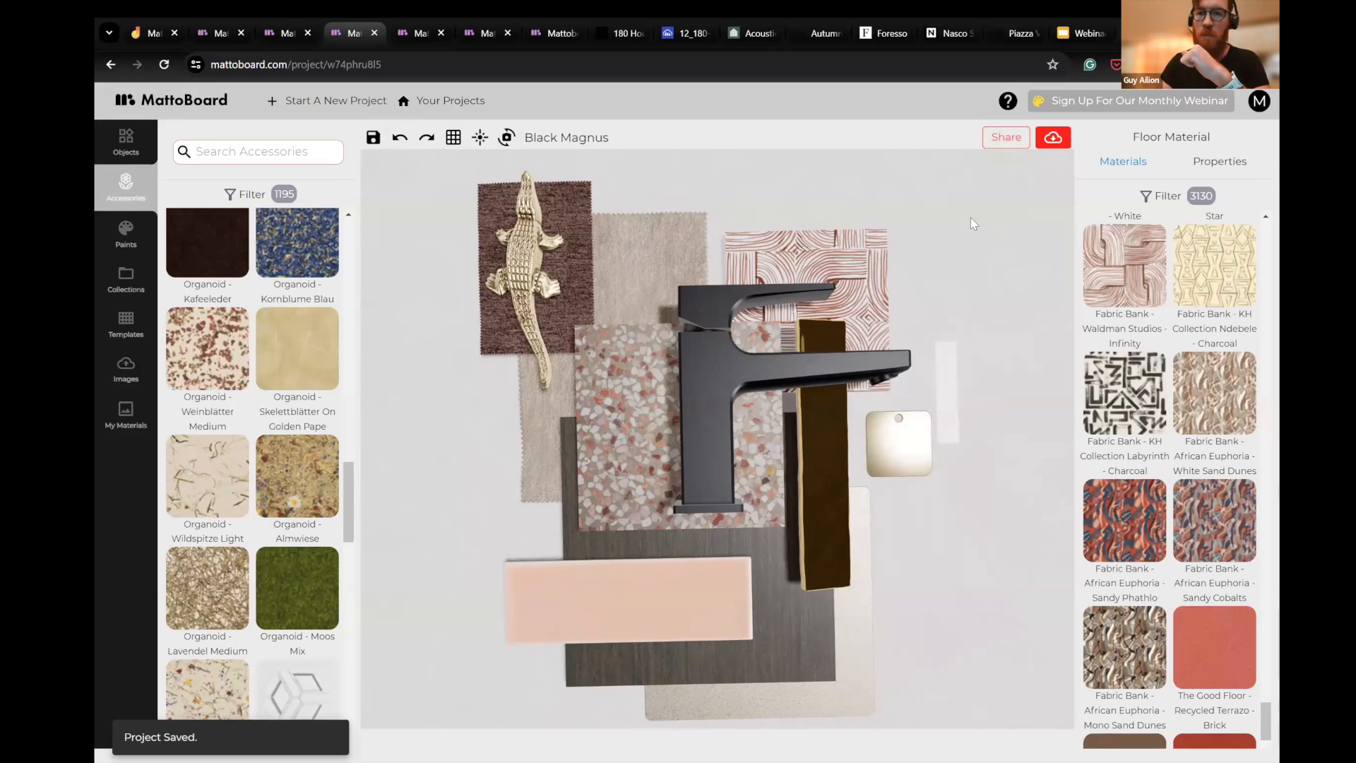
- Turn on the background scale grid for the Black Magnus board
{"action": "left_click", "coordinate": [453, 137]}
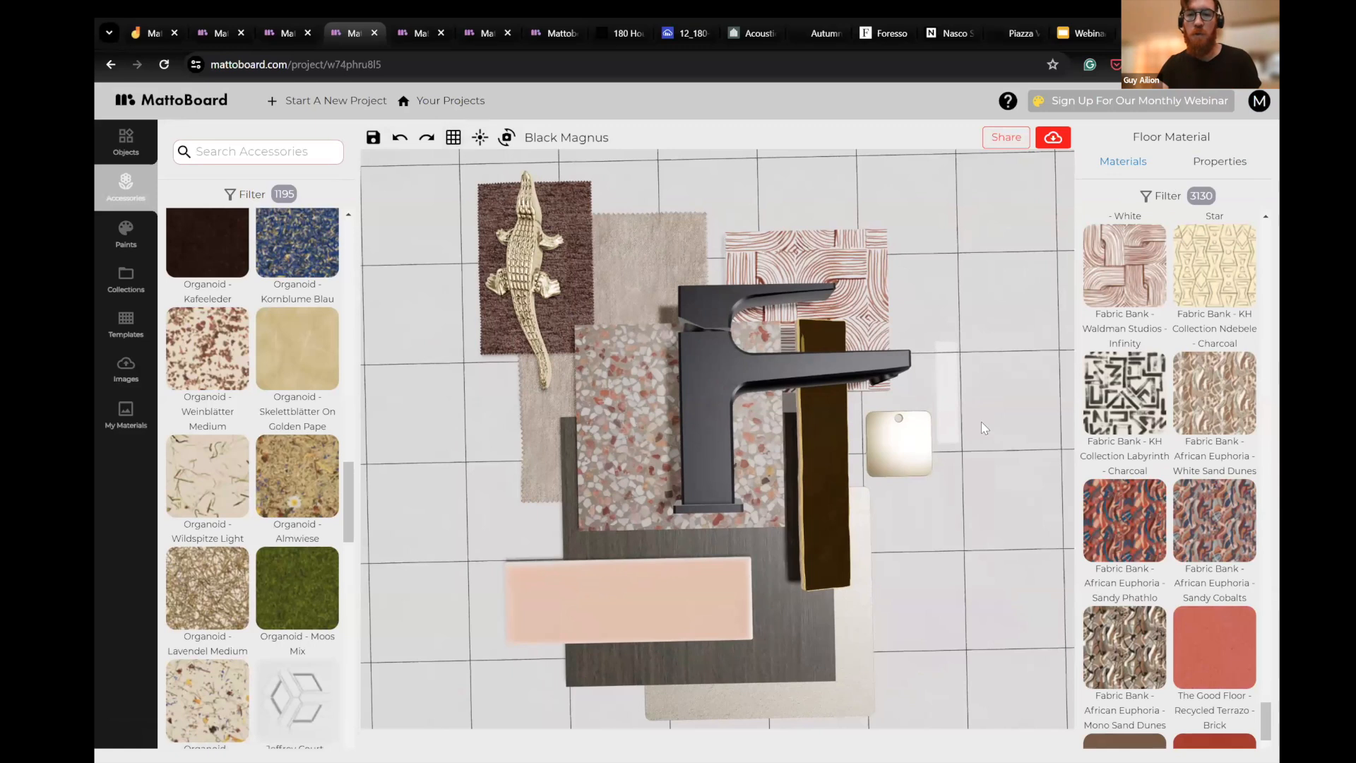
{"action": "scroll", "coordinate": [984, 427], "scroll_direction": "down", "scroll_amount": 5}
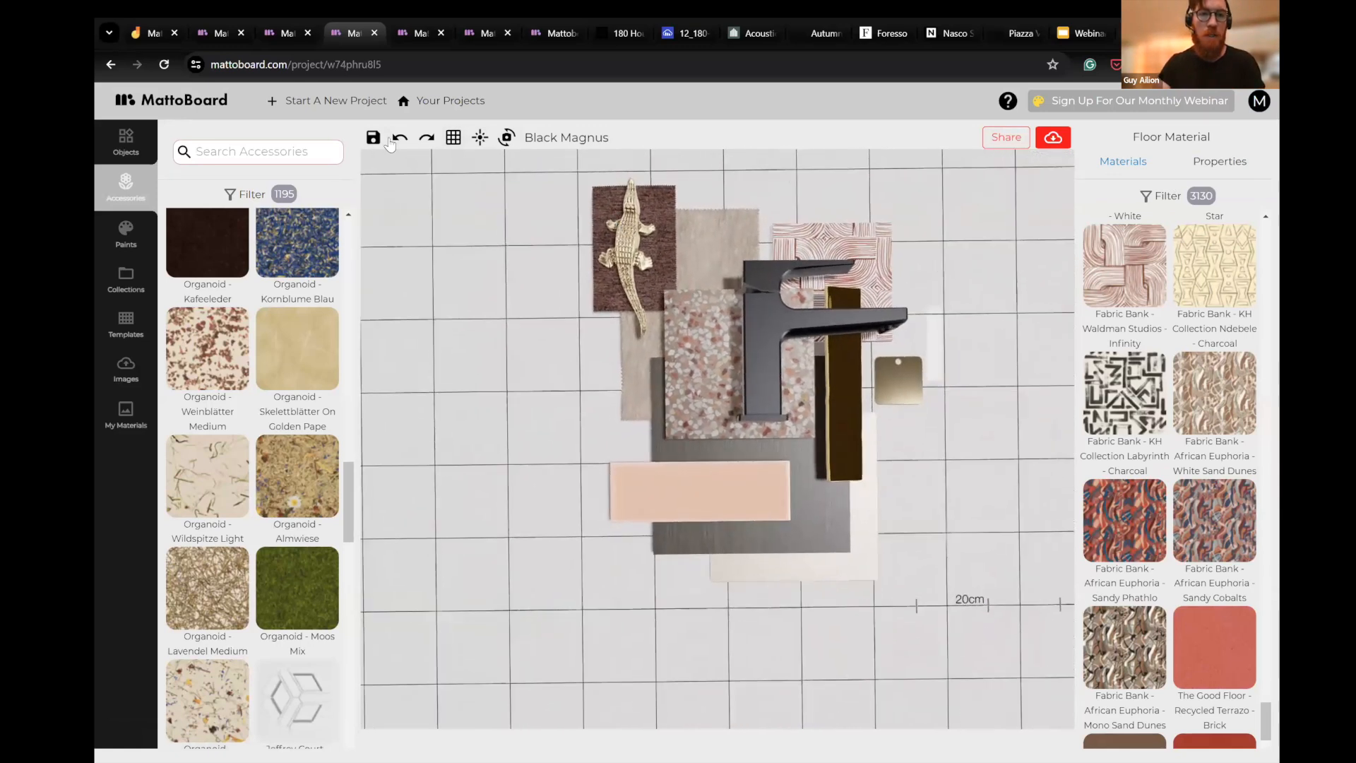
- Open the pastel green Kitchen_copy project from the list of saved projects
{"action": "left_click", "coordinate": [445, 101]}
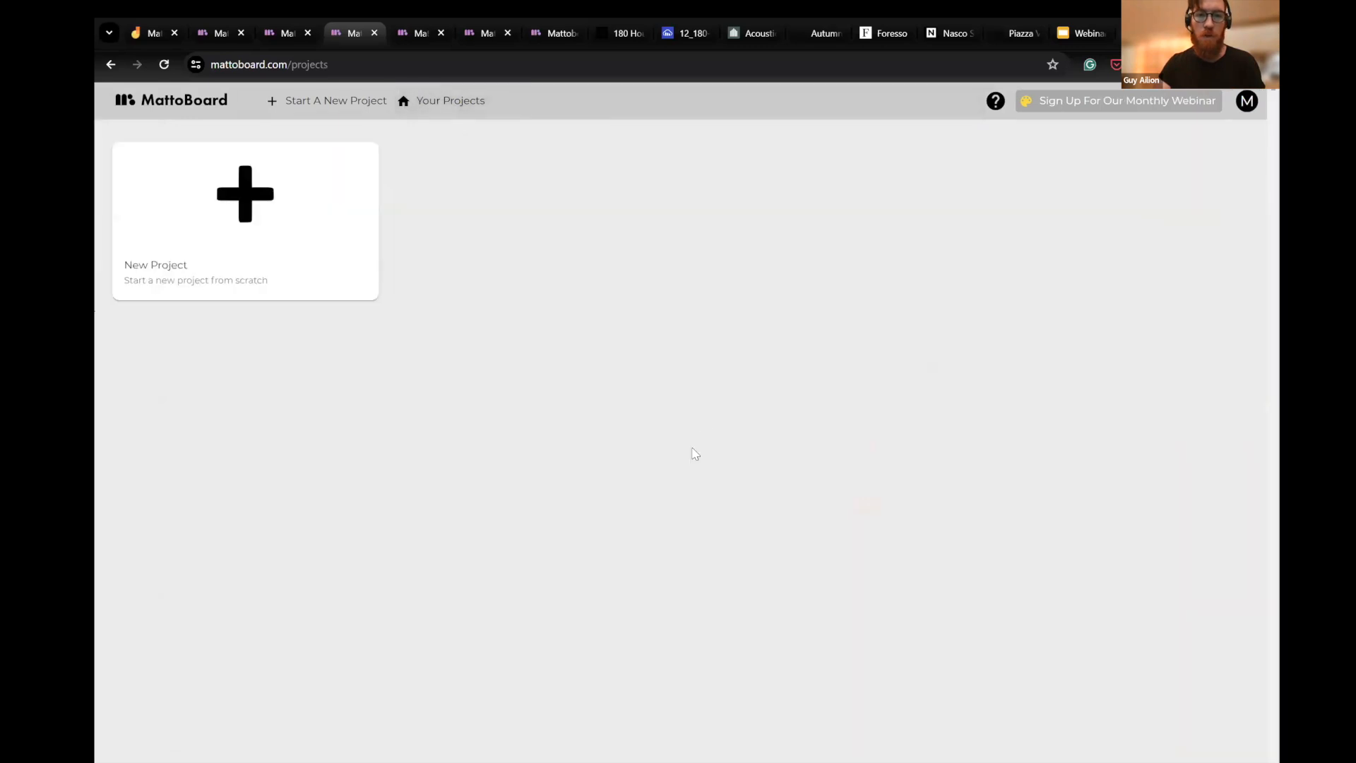
{"action": "scroll", "coordinate": [694, 458], "scroll_direction": "down", "scroll_amount": 1}
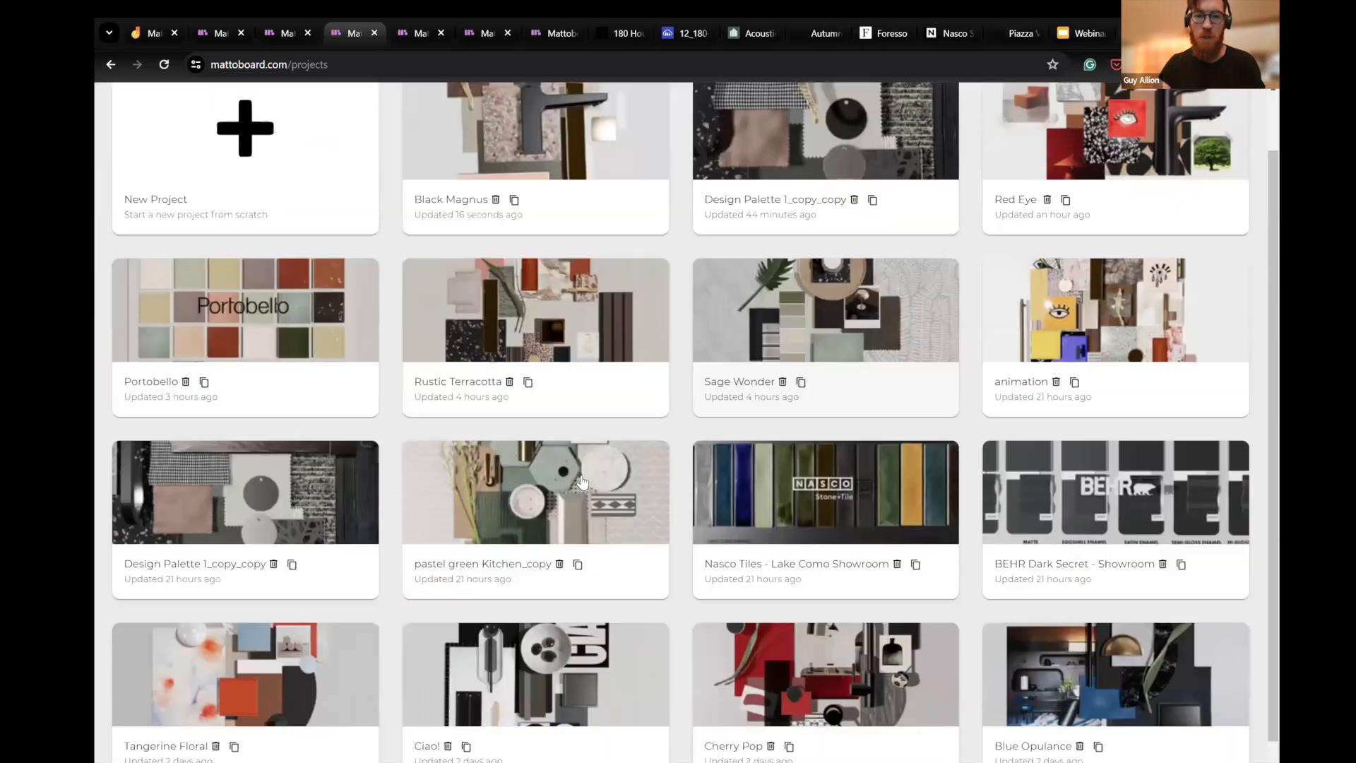
{"action": "scroll", "coordinate": [742, 444], "scroll_direction": "up", "scroll_amount": 1}
{"action": "left_click", "coordinate": [593, 543]}
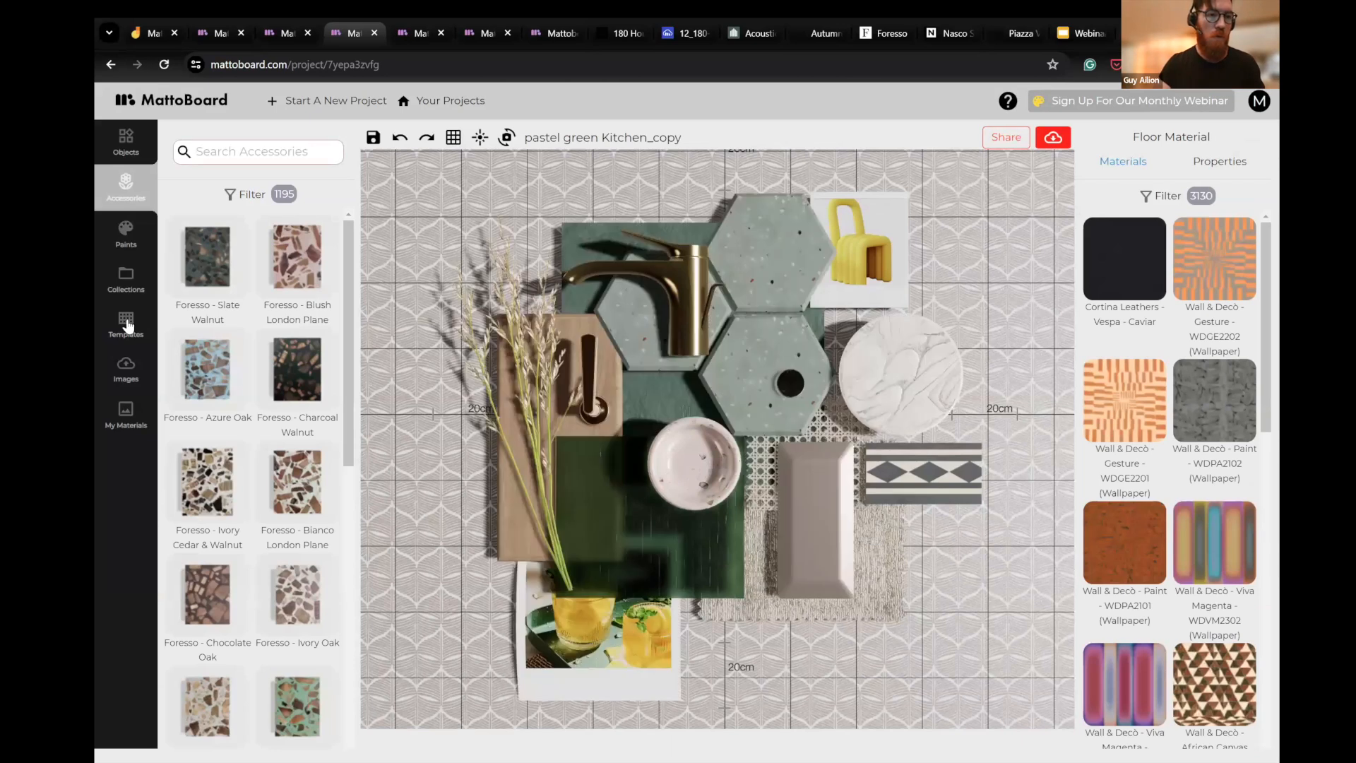
- Replace the kitchen board with the blank two-item template made of a ribbed panel and a square swatch
{"action": "left_click", "coordinate": [134, 332]}
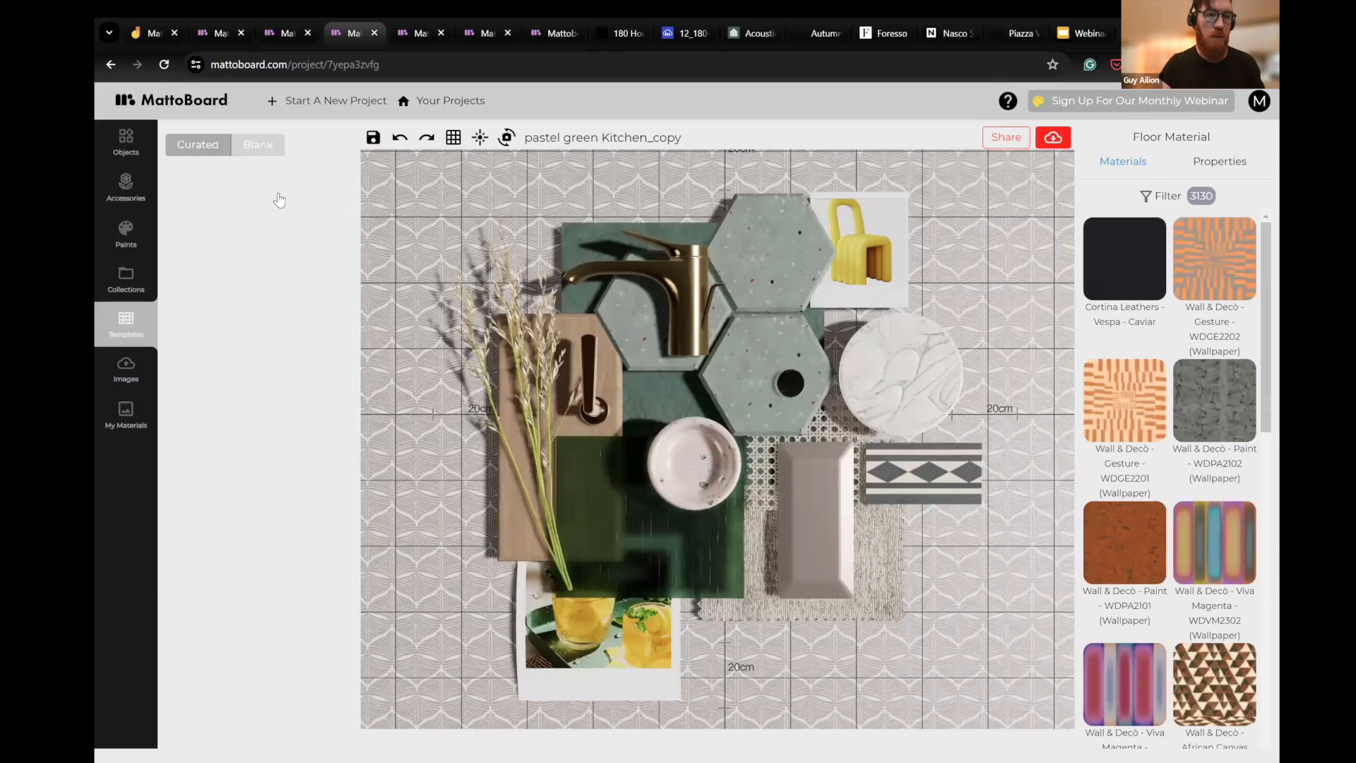
{"action": "left_click", "coordinate": [280, 150]}
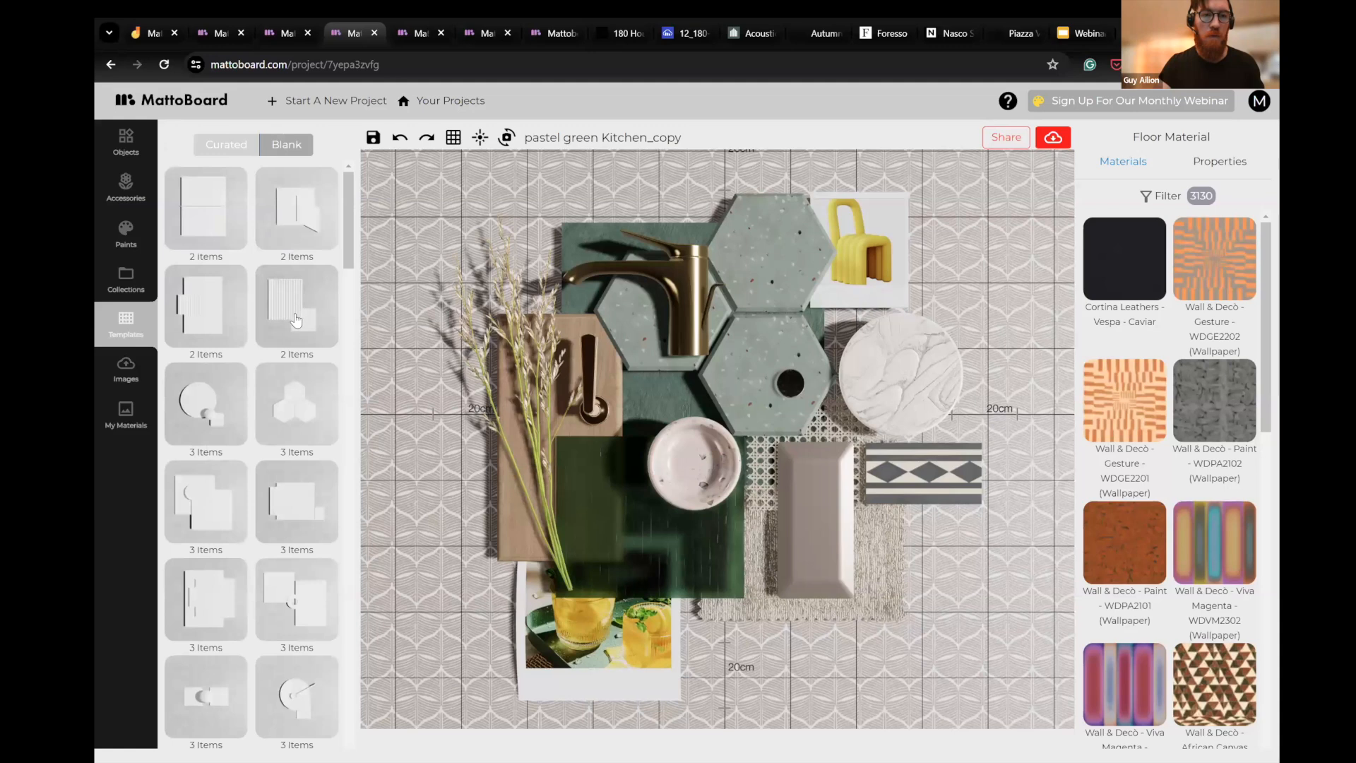
{"action": "left_click", "coordinate": [295, 318]}
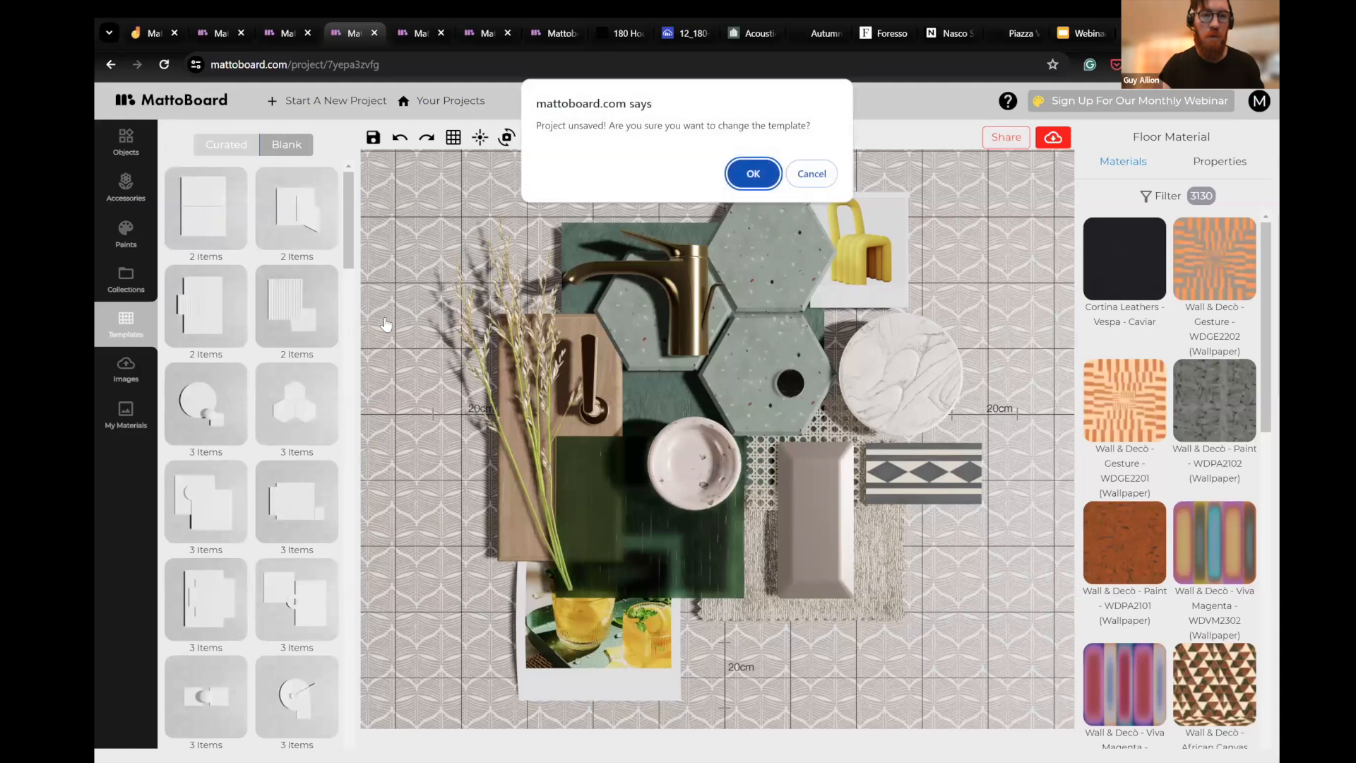
{"action": "left_click", "coordinate": [753, 174]}
- Apply the Wall & Decò Paint WDPA2101 wallpaper to the Cut Edge 180x18 swatch and select the ribbed panel
{"action": "left_click", "coordinate": [1116, 558]}
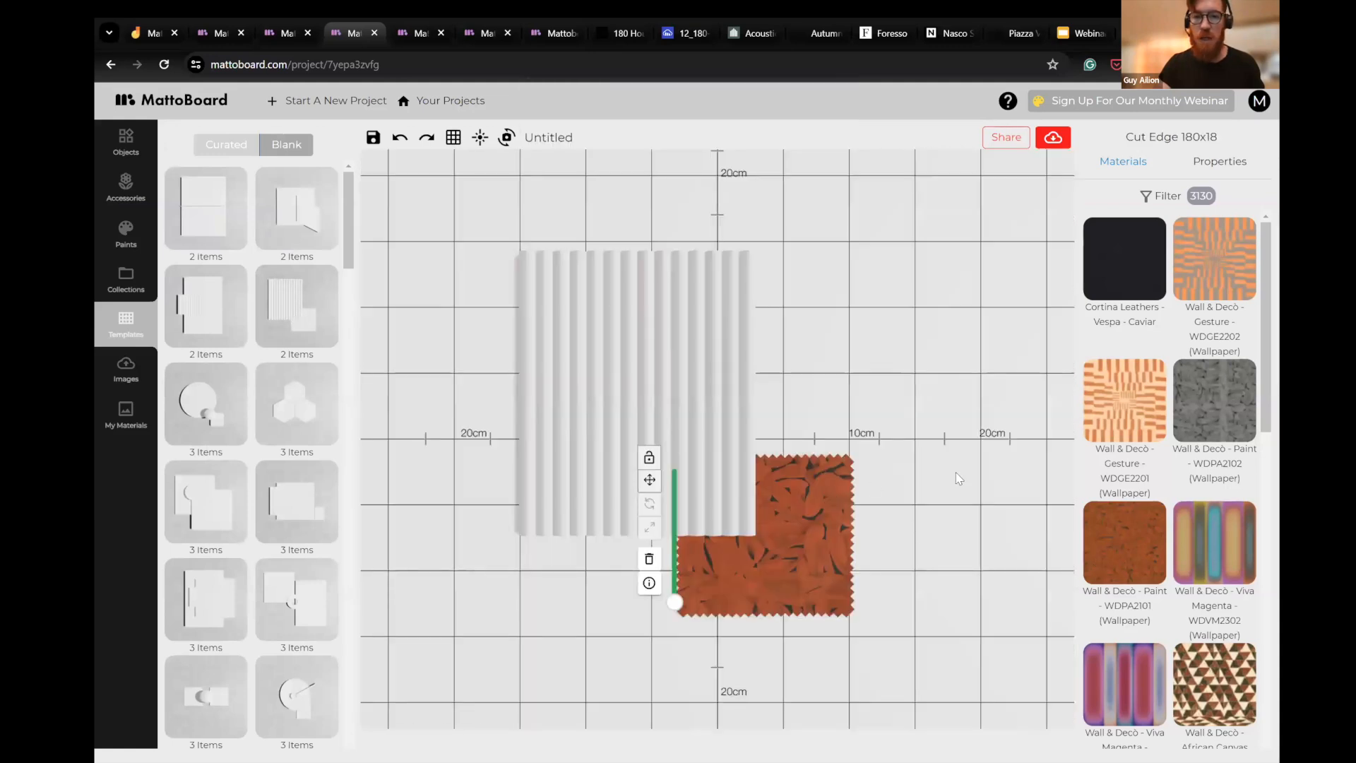
{"action": "left_click_drag", "start_coordinate": [958, 479], "coordinate": [1037, 388]}
{"action": "scroll", "coordinate": [1041, 510], "scroll_direction": "up", "scroll_amount": 2}
{"action": "left_click", "coordinate": [1041, 510]}
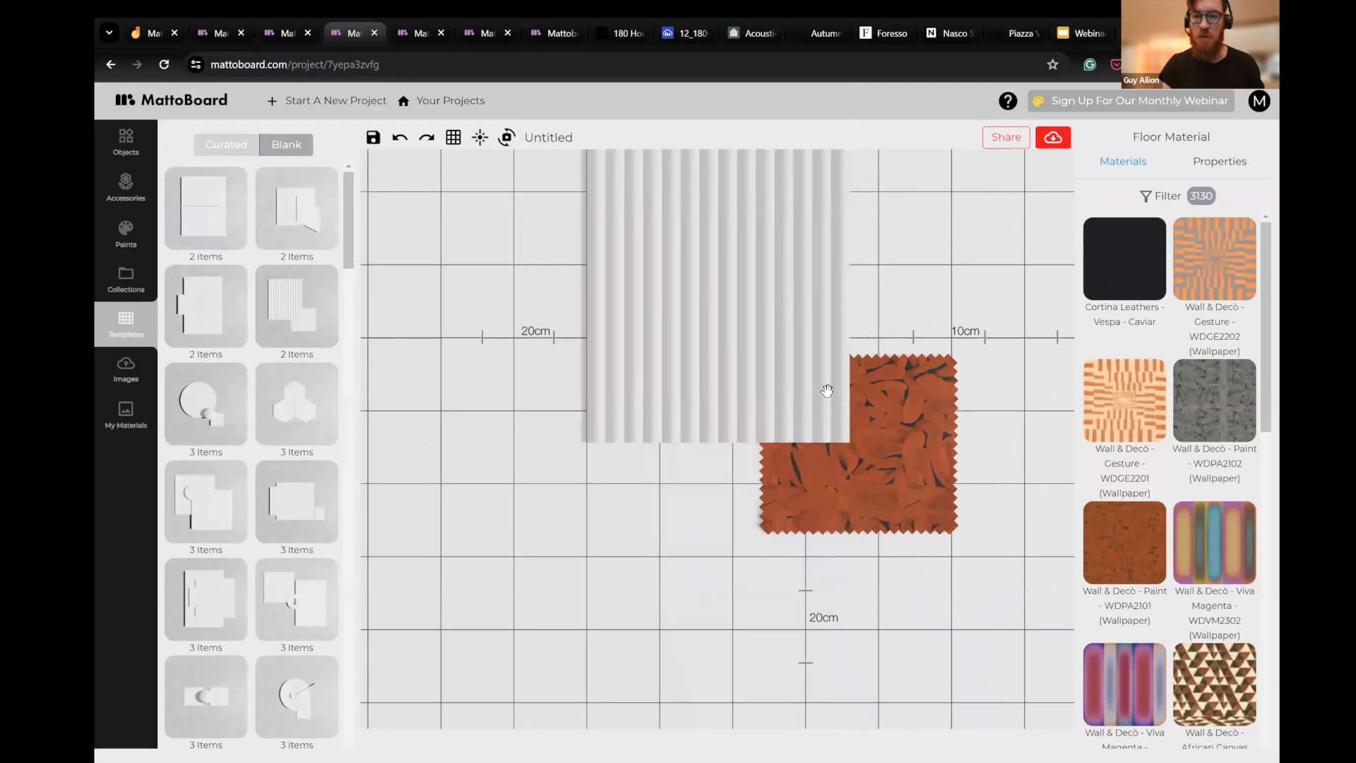
{"action": "left_click", "coordinate": [763, 346]}
{"action": "left_click_drag", "start_coordinate": [588, 451], "coordinate": [591, 481]}
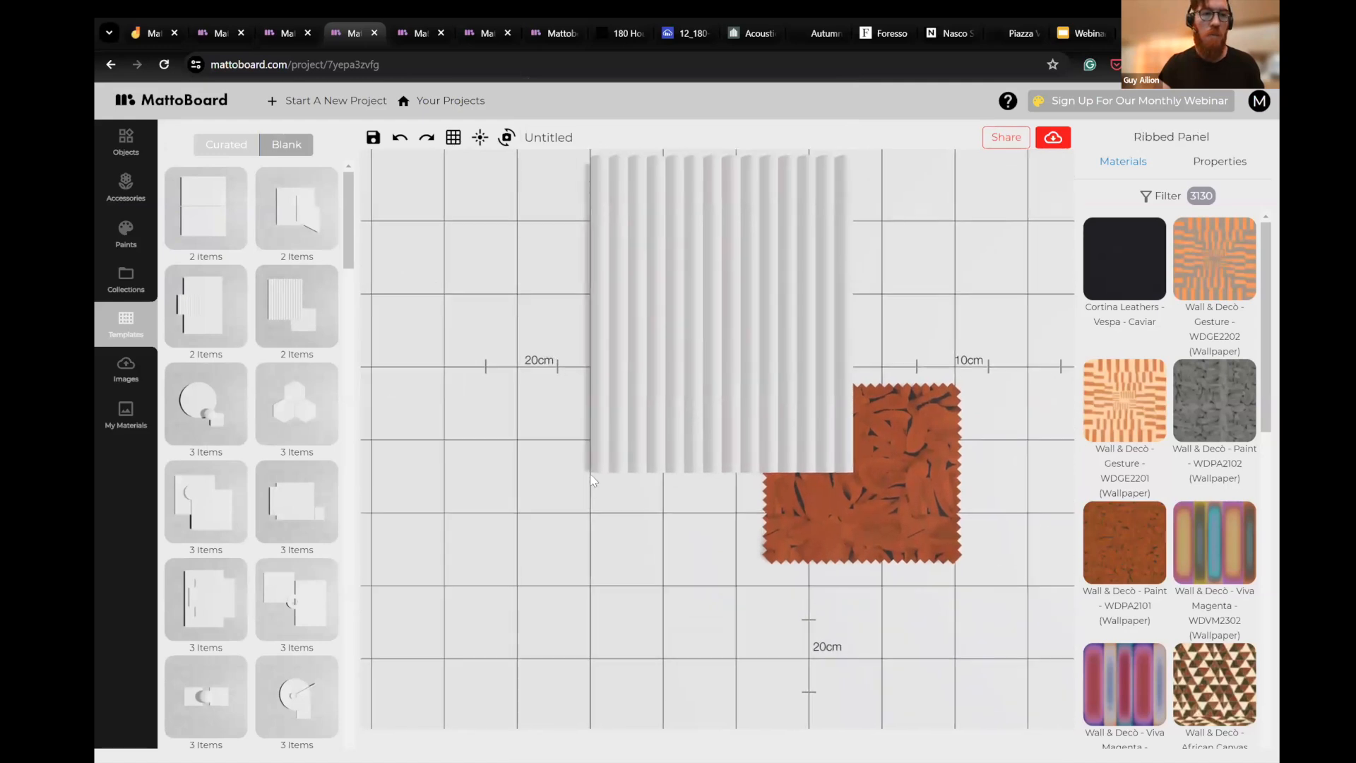
- Load the curated Ultra Nouveau template and move its stack of beige patterned fabric away from the other samples
{"action": "left_click", "coordinate": [218, 212]}
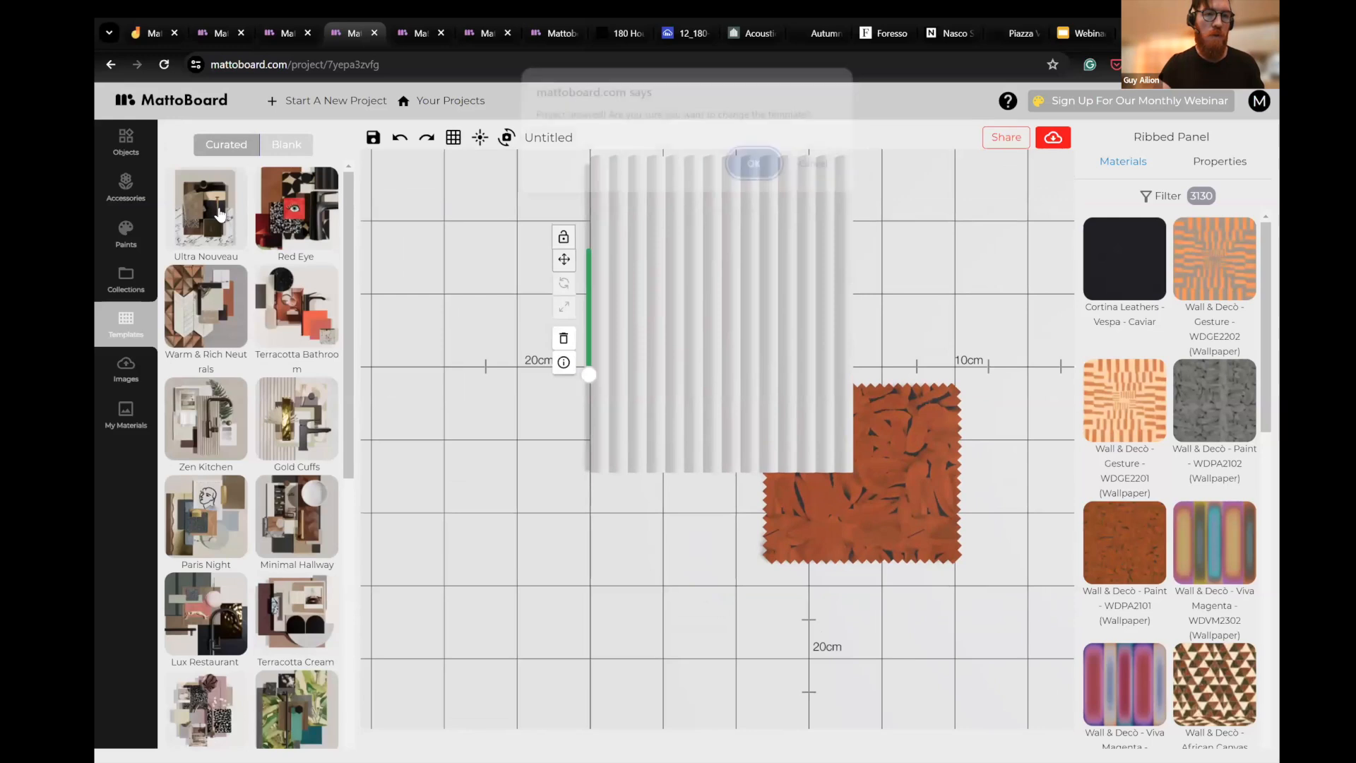
{"action": "left_click", "coordinate": [753, 173]}
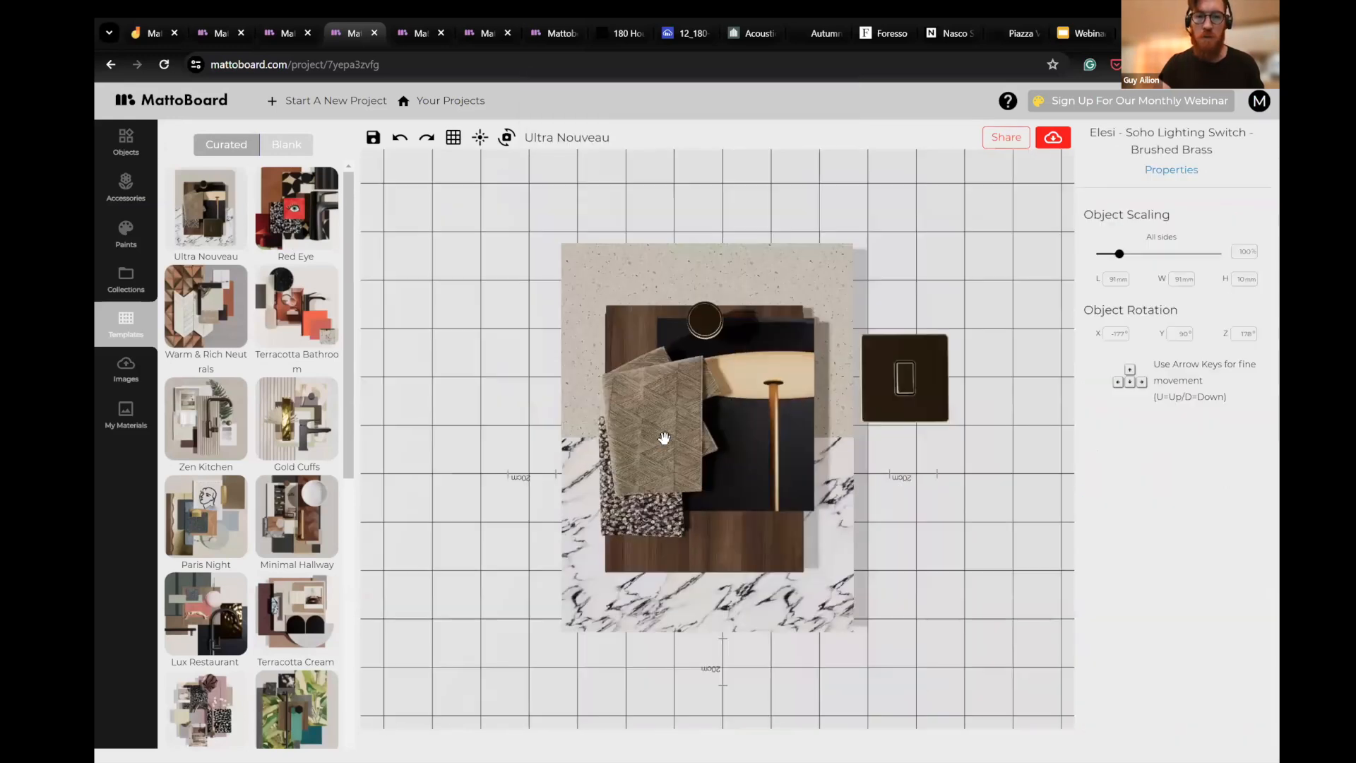
{"action": "left_click_drag", "start_coordinate": [615, 438], "coordinate": [439, 598]}
- Filter the materials by "ce" and apply Camengo Milford Celadon to the white and black marble rectangle
{"action": "left_click", "coordinate": [787, 597]}
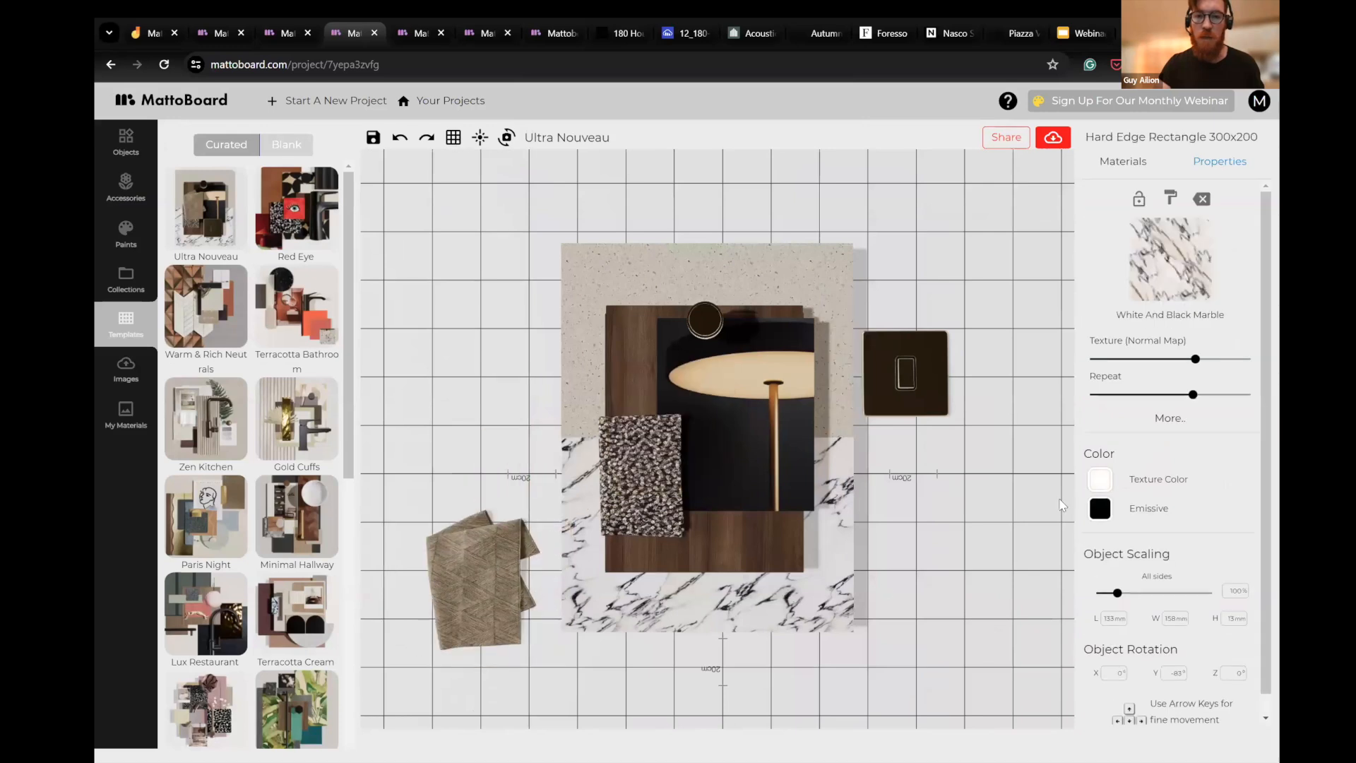
{"action": "left_click", "coordinate": [1123, 163]}
{"action": "left_click", "coordinate": [1162, 195]}
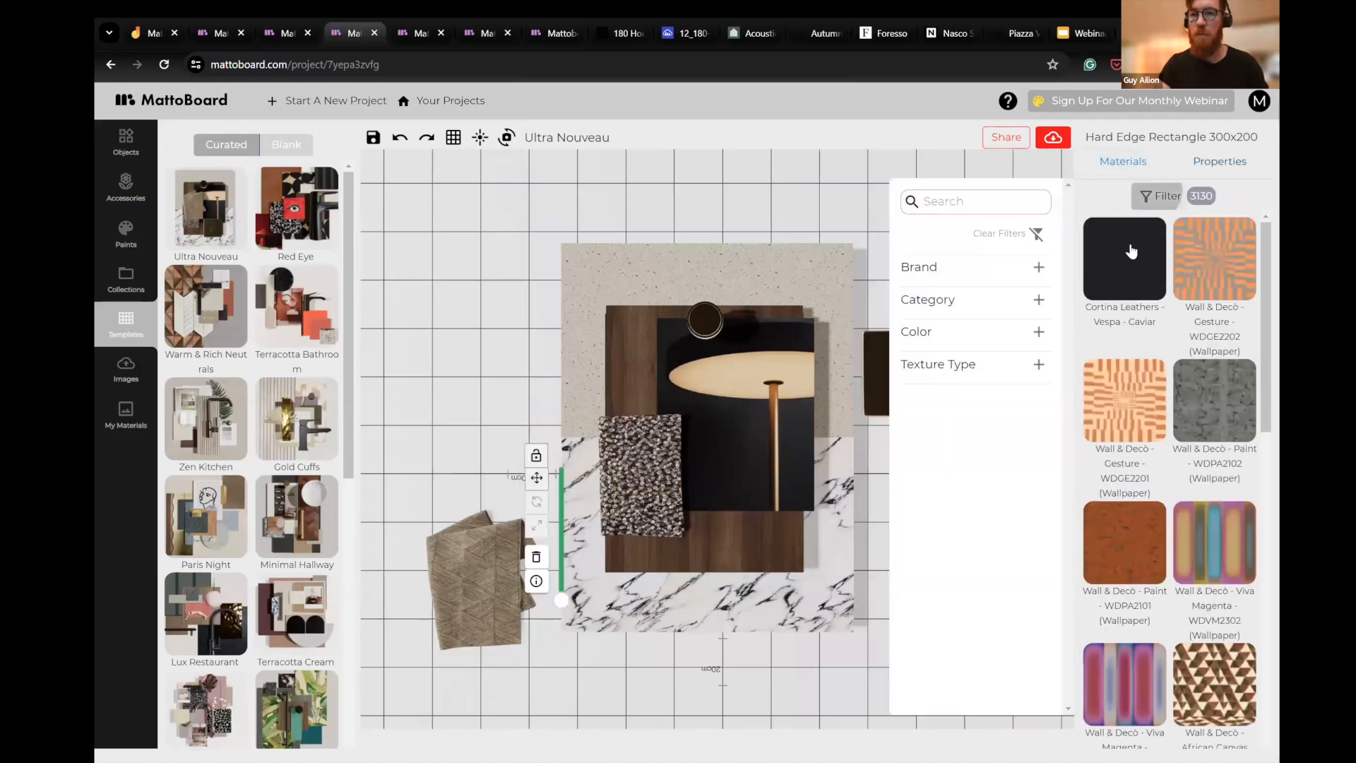
{"action": "type", "text": "ce"}
{"action": "left_click", "coordinate": [1130, 284]}
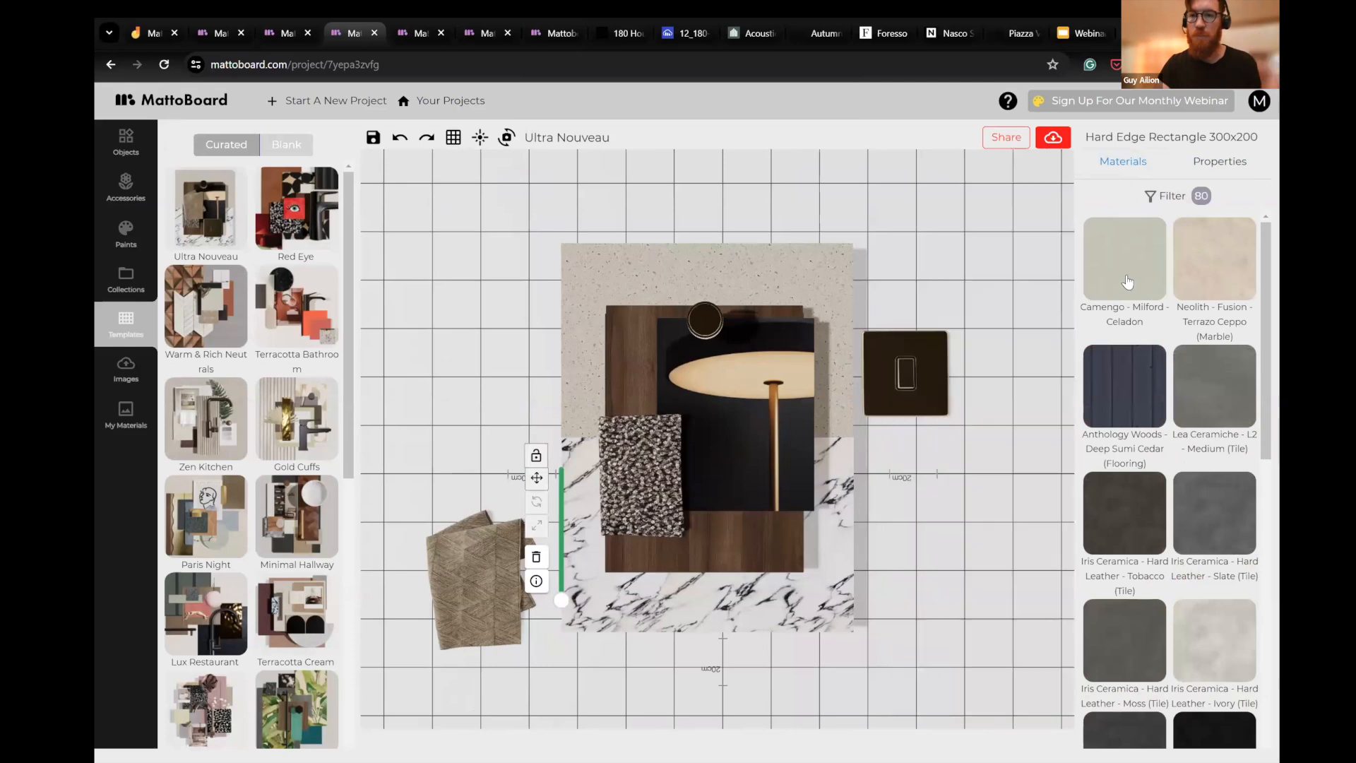
- Change the lower 300x200 rectangle's material to Iris Ceramica Hard Leather Ivory
{"action": "left_click_drag", "start_coordinate": [828, 636], "coordinate": [833, 563]}
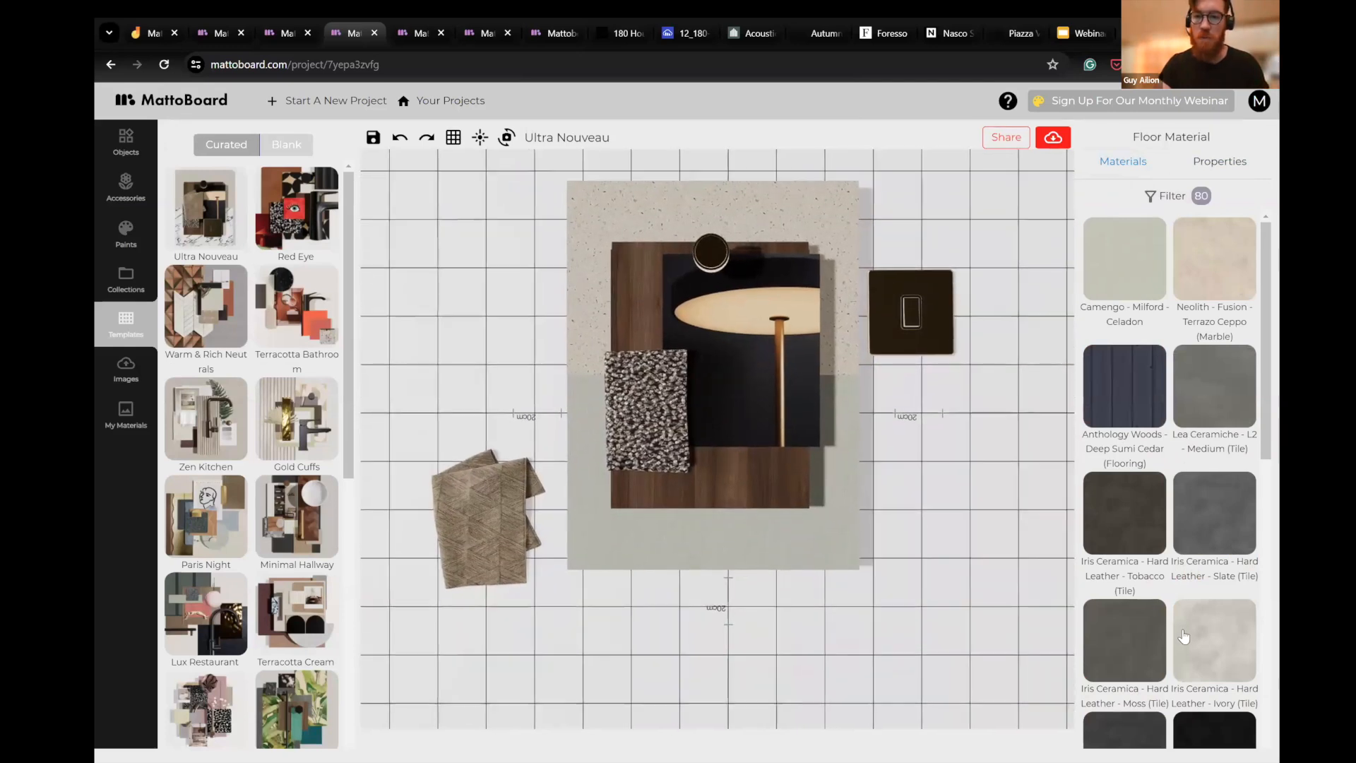
{"action": "left_click", "coordinate": [834, 540]}
{"action": "left_click", "coordinate": [1193, 638]}
{"action": "left_click", "coordinate": [892, 478]}
{"action": "scroll", "coordinate": [706, 424], "scroll_direction": "up", "scroll_amount": 3}
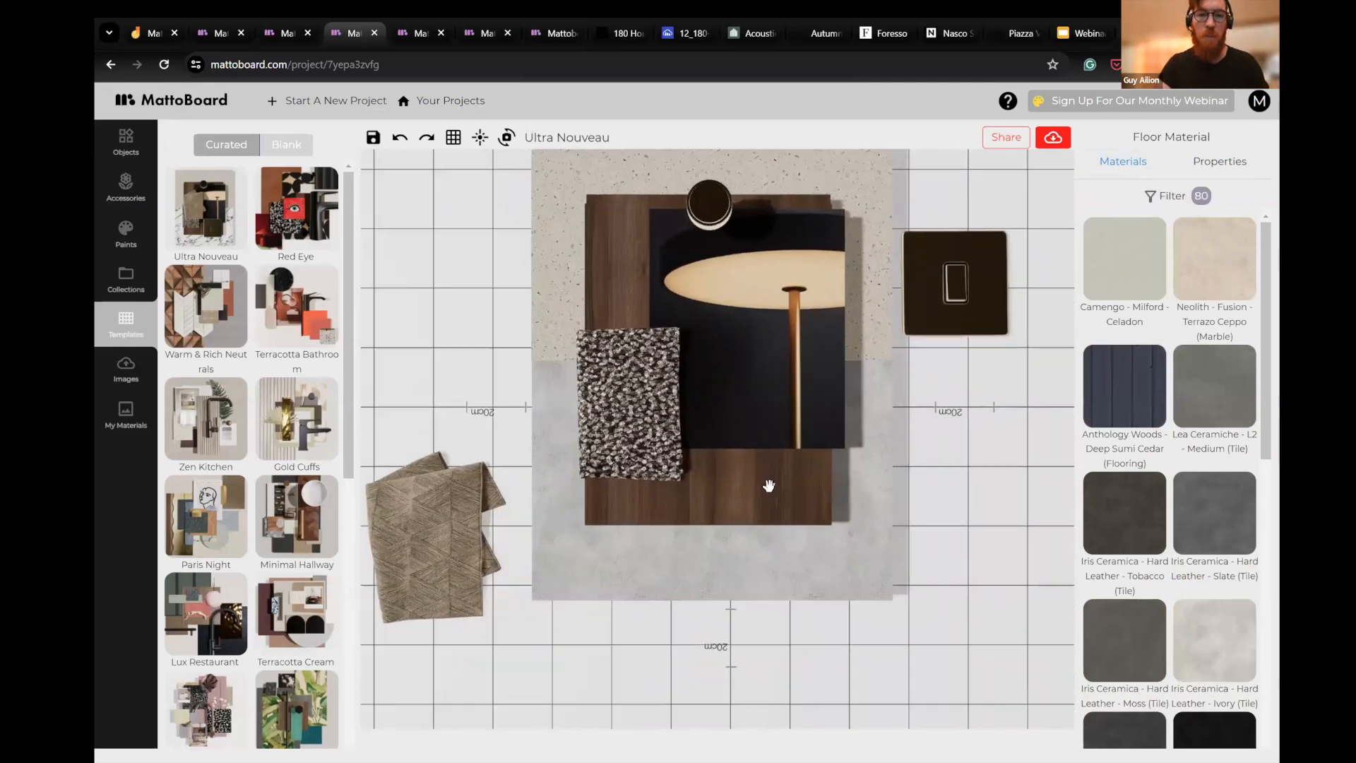
{"action": "left_click_drag", "start_coordinate": [769, 629], "coordinate": [771, 635]}
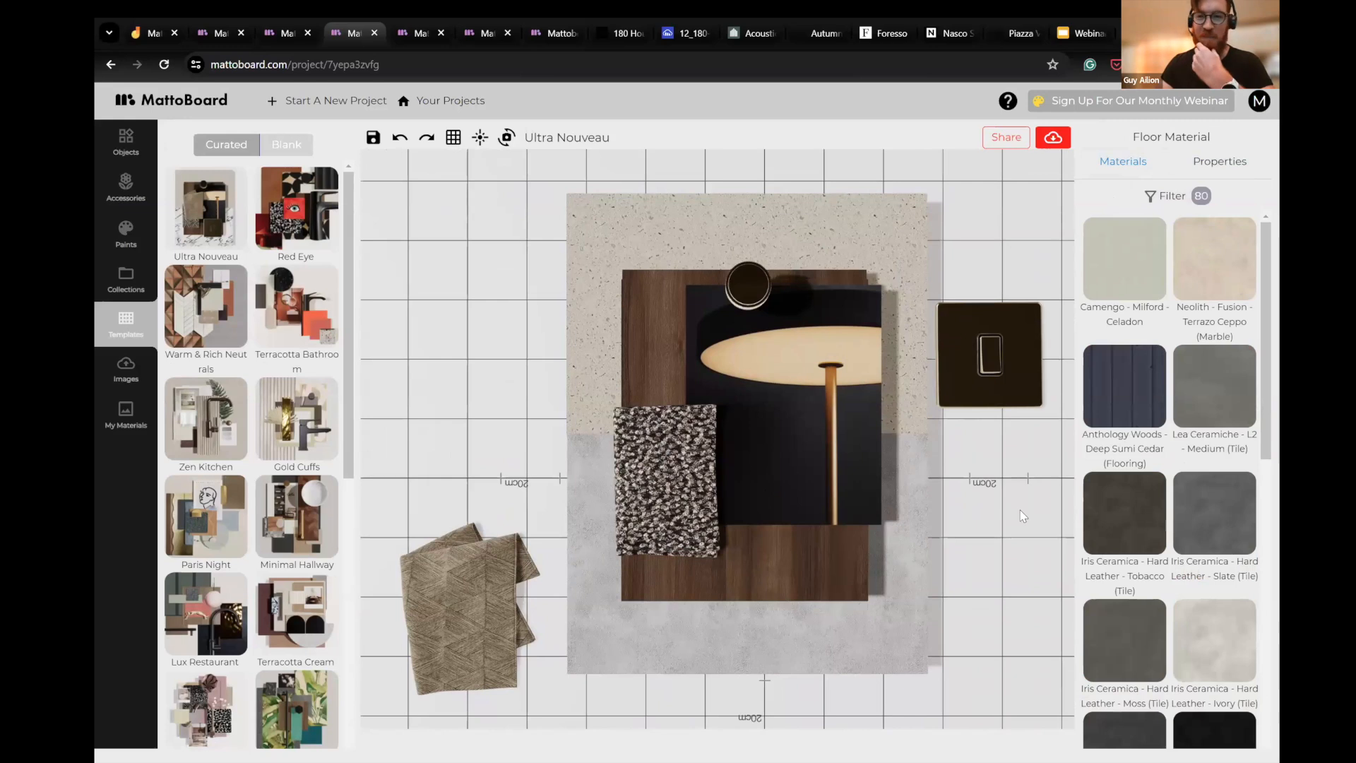
{"action": "left_click_drag", "start_coordinate": [618, 292], "coordinate": [602, 284]}
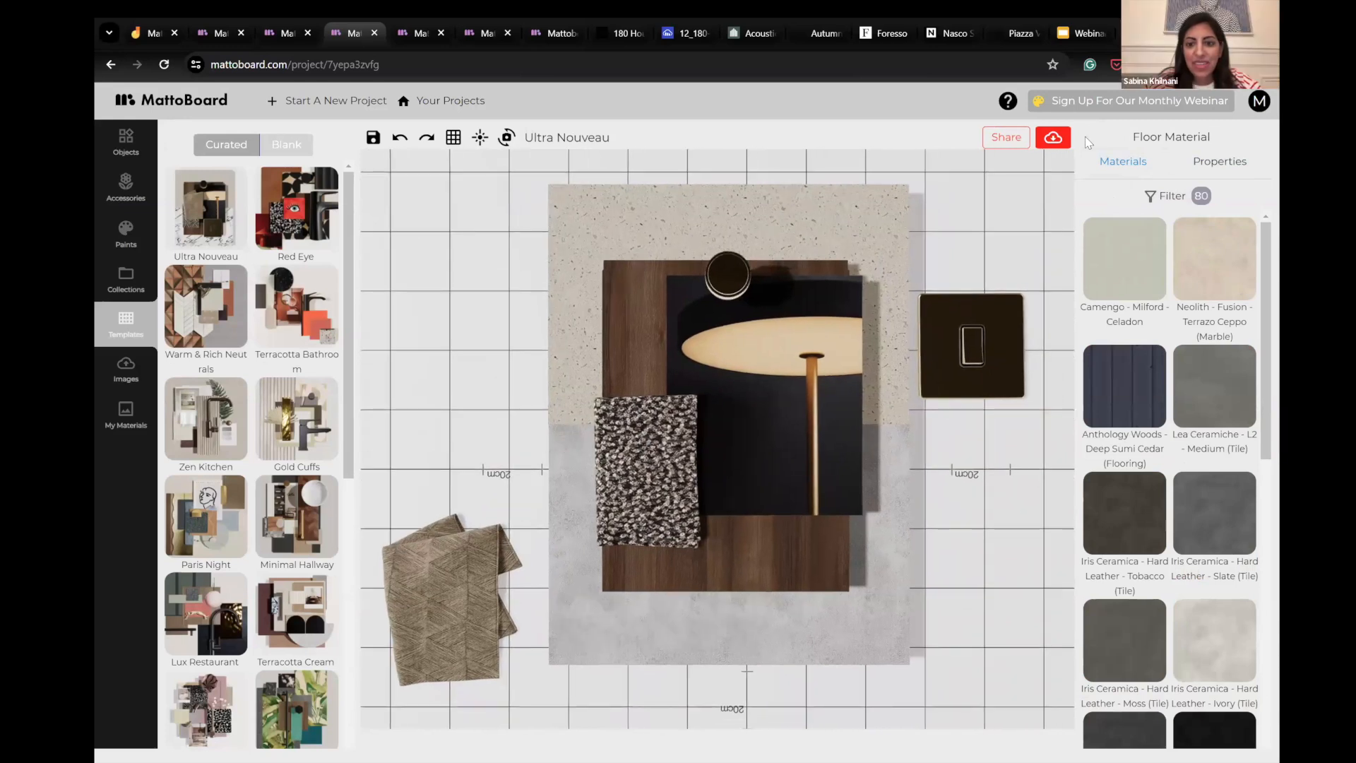
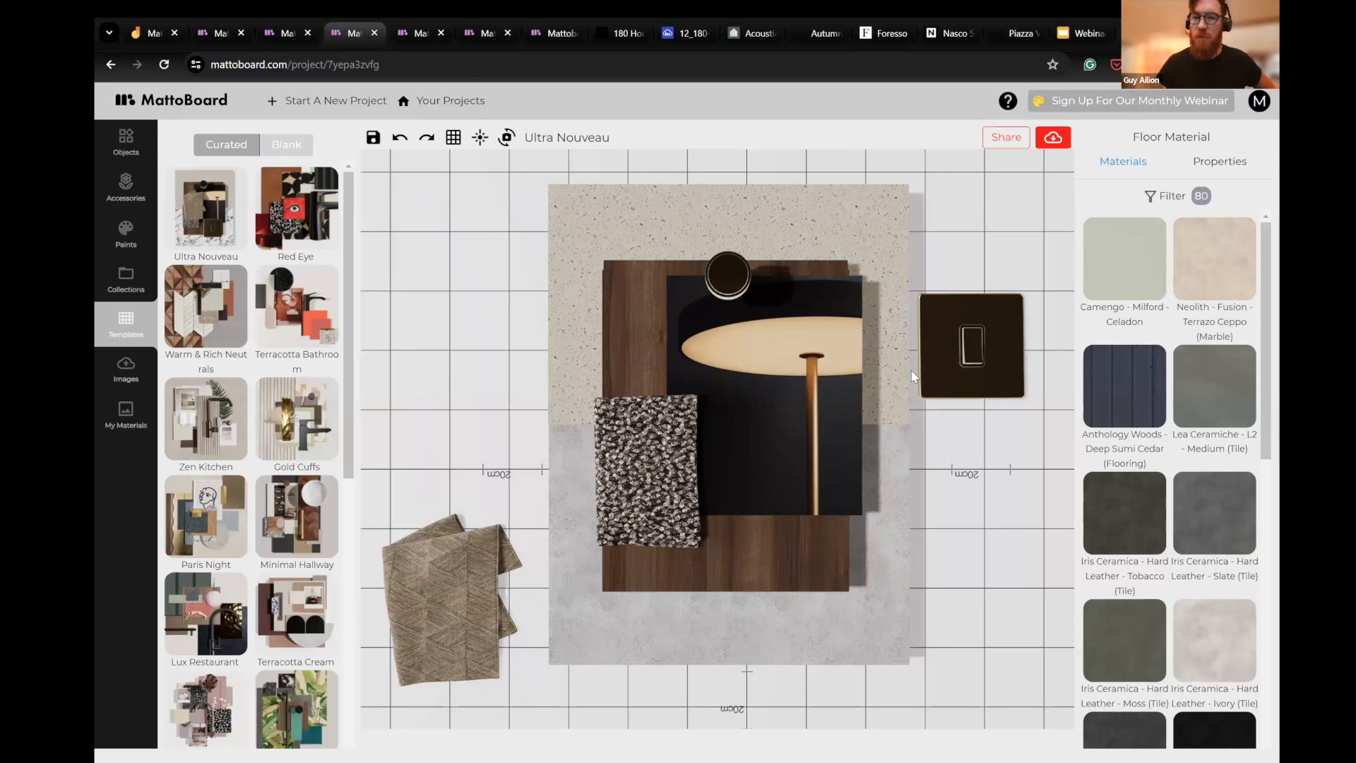
{"action": "left_click", "coordinate": [1162, 197]}
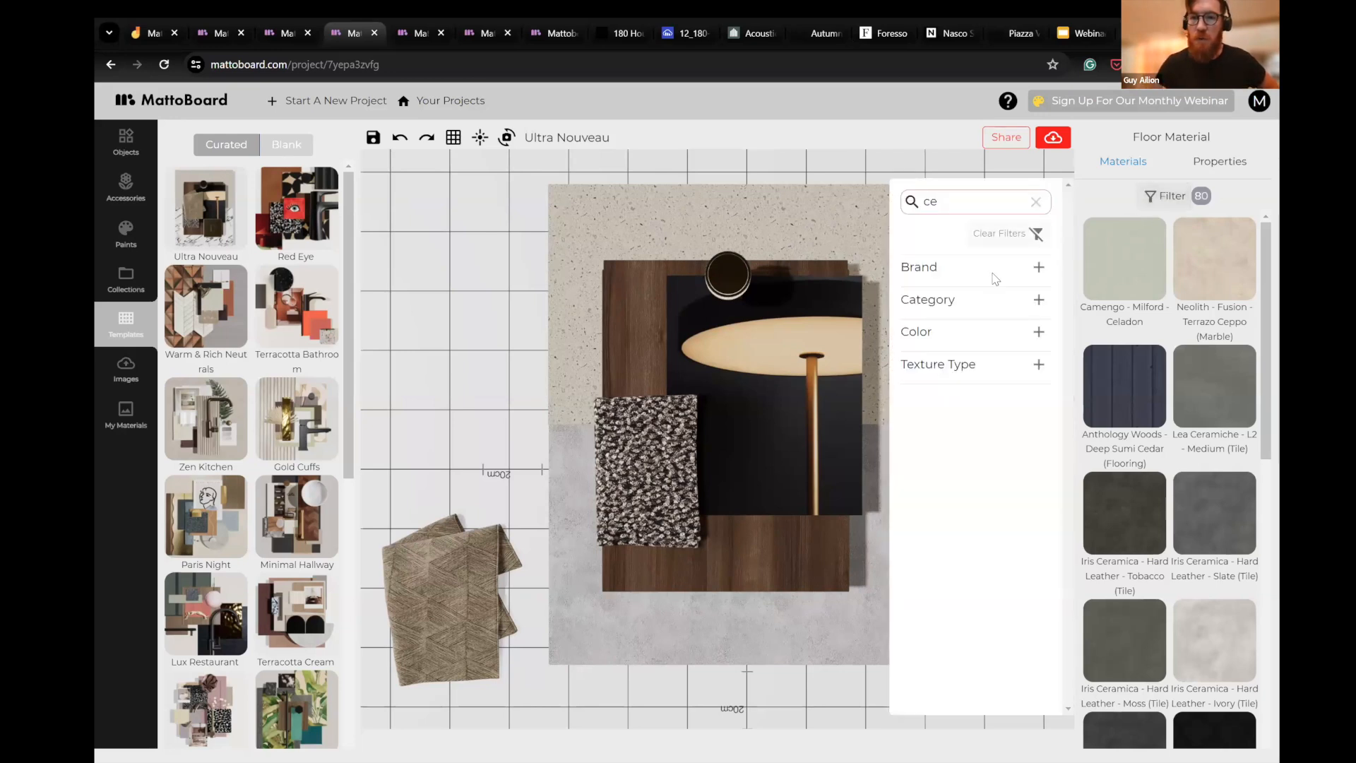
{"action": "left_click", "coordinate": [1038, 267]}
{"action": "scroll", "coordinate": [960, 311], "scroll_direction": "down", "scroll_amount": 3}
- Filter the accessories by the JUNG brand and place the LS 990 Classic Flat Switch in Antique Brass above the beige fabric stack
{"action": "left_click", "coordinate": [127, 185]}
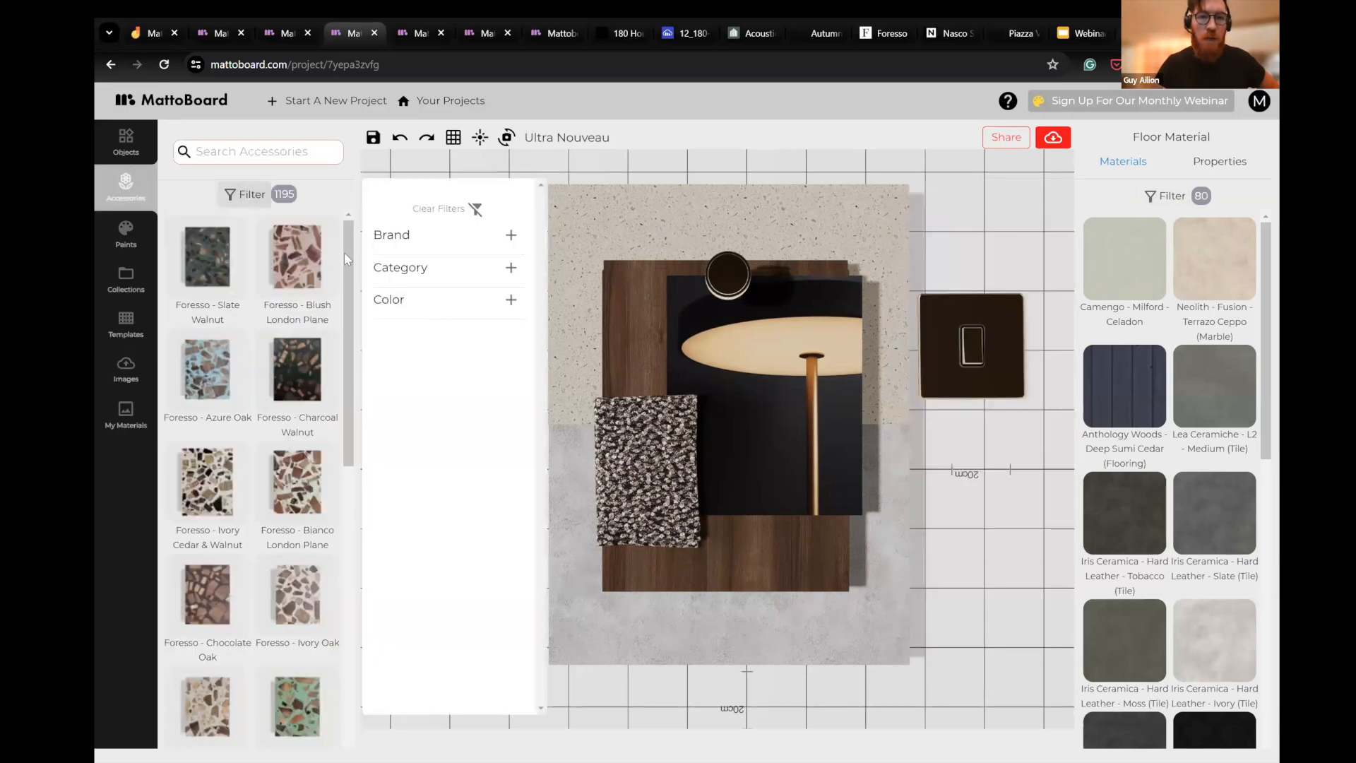
{"action": "left_click", "coordinate": [456, 237]}
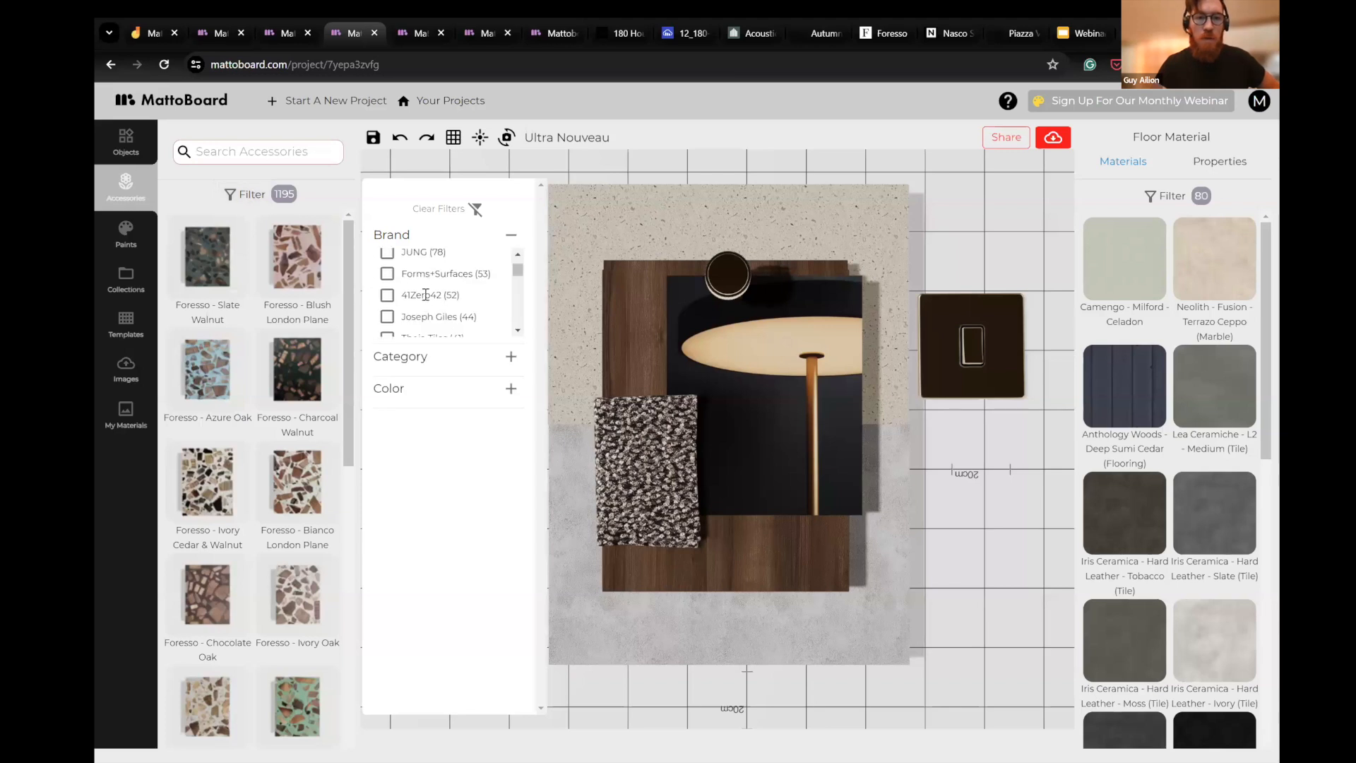
{"action": "left_click", "coordinate": [387, 326]}
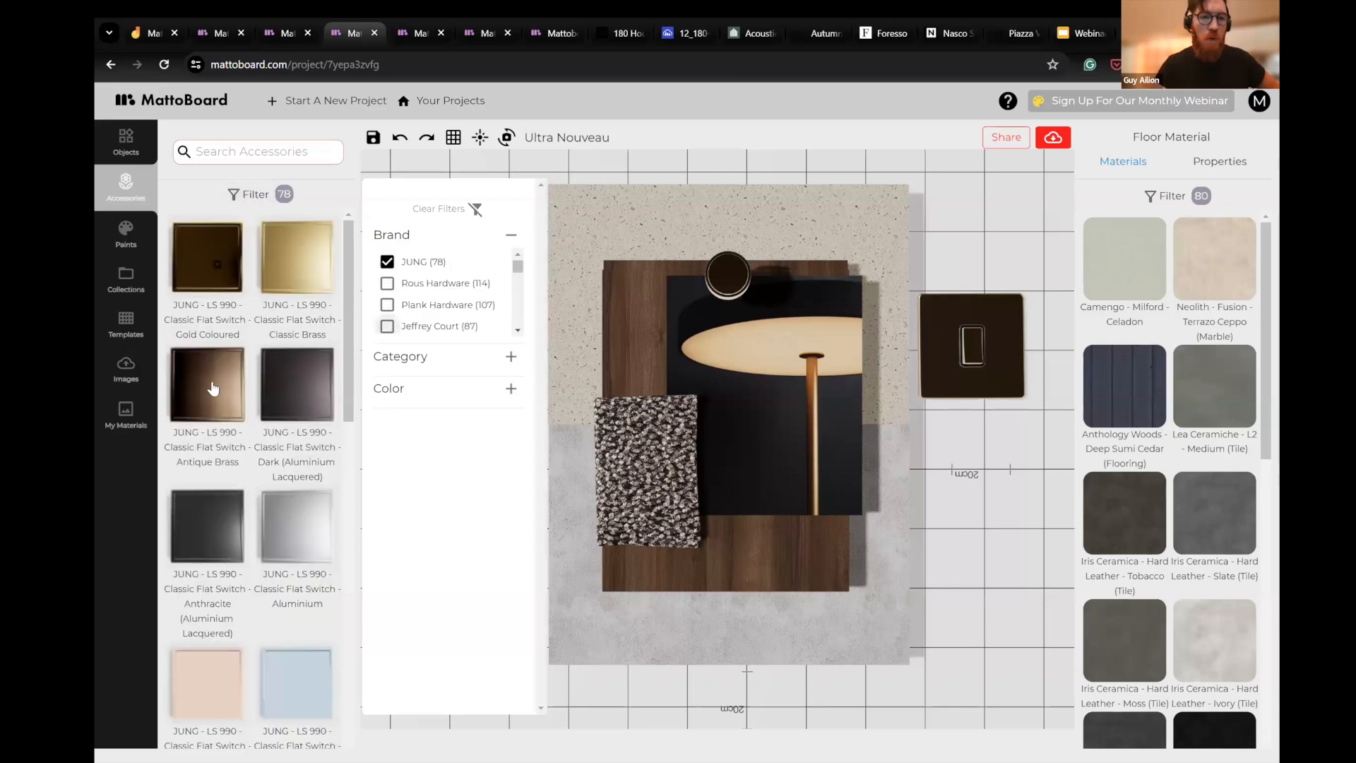
{"action": "left_click_drag", "start_coordinate": [214, 389], "coordinate": [459, 384]}
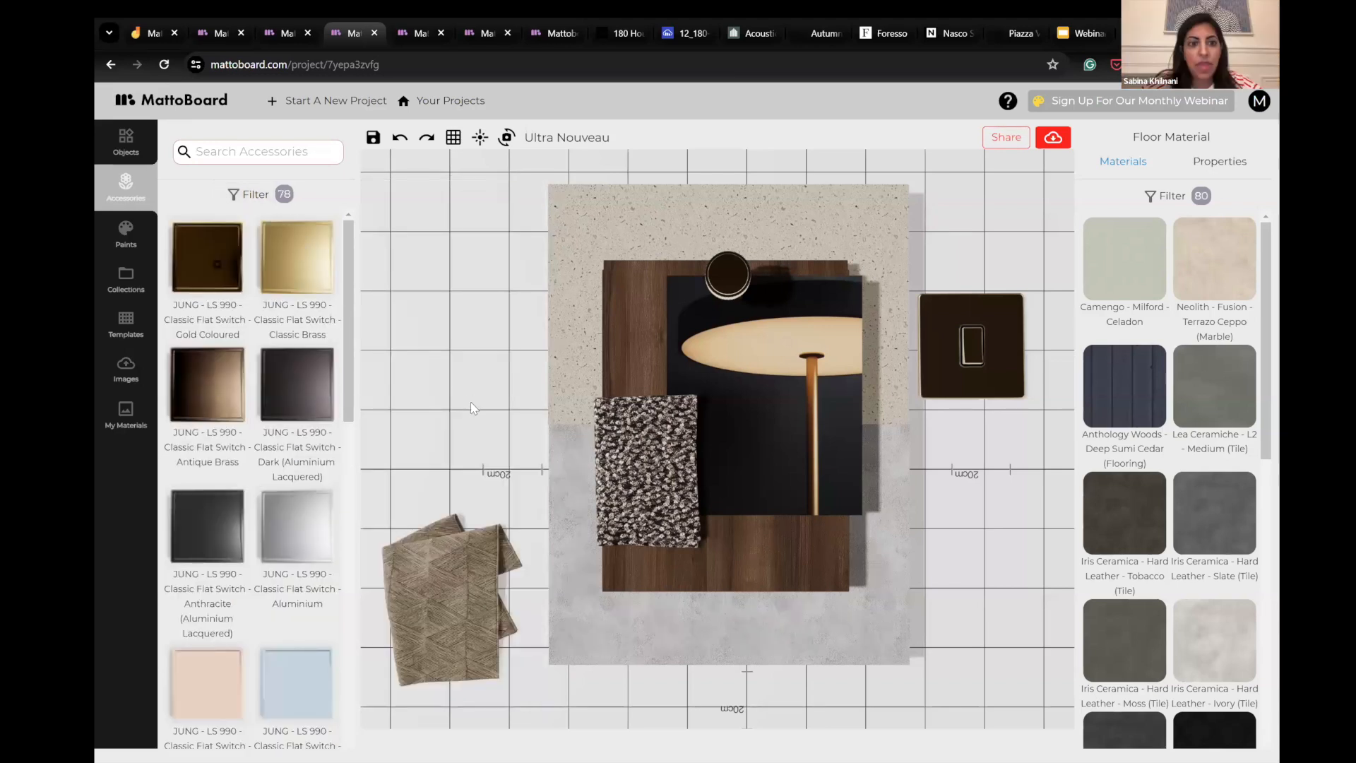
{"action": "left_click", "coordinate": [453, 255]}
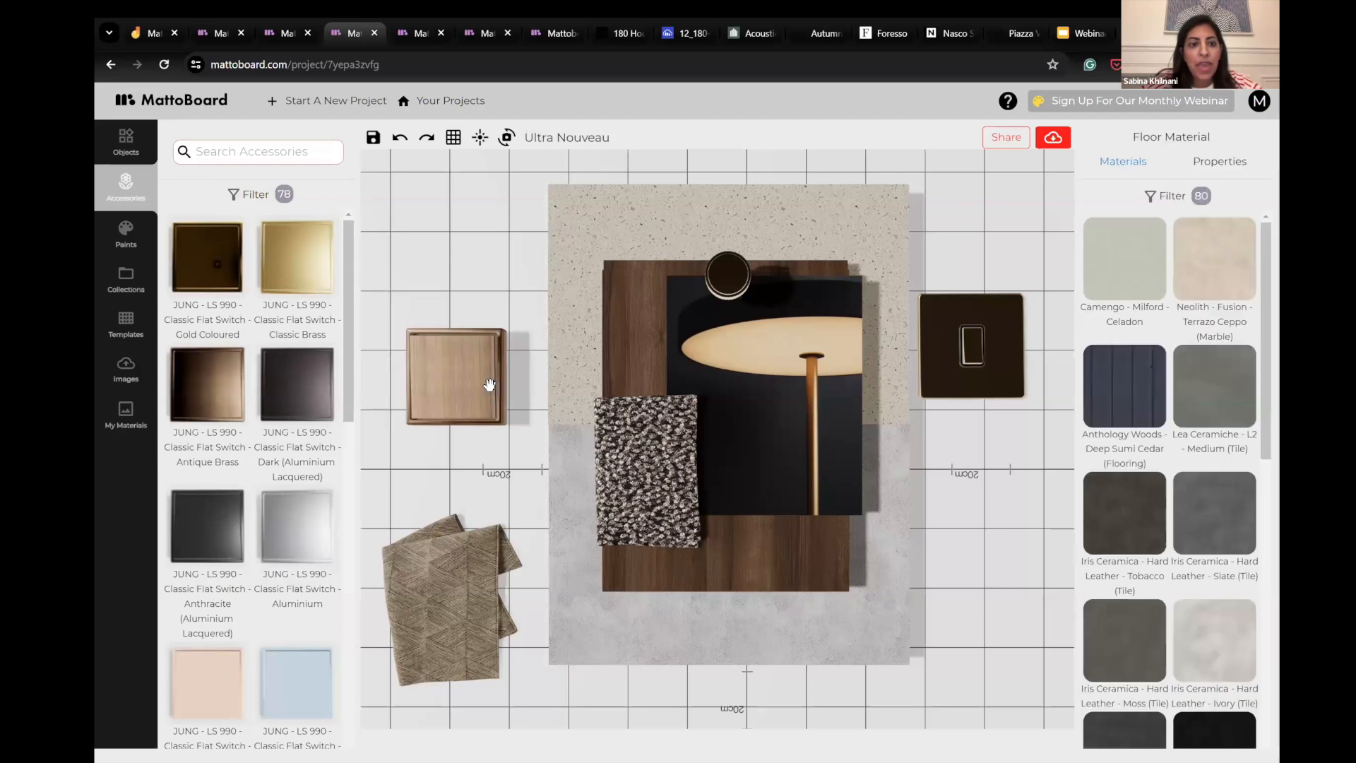
{"action": "left_click_drag", "start_coordinate": [487, 386], "coordinate": [484, 419]}
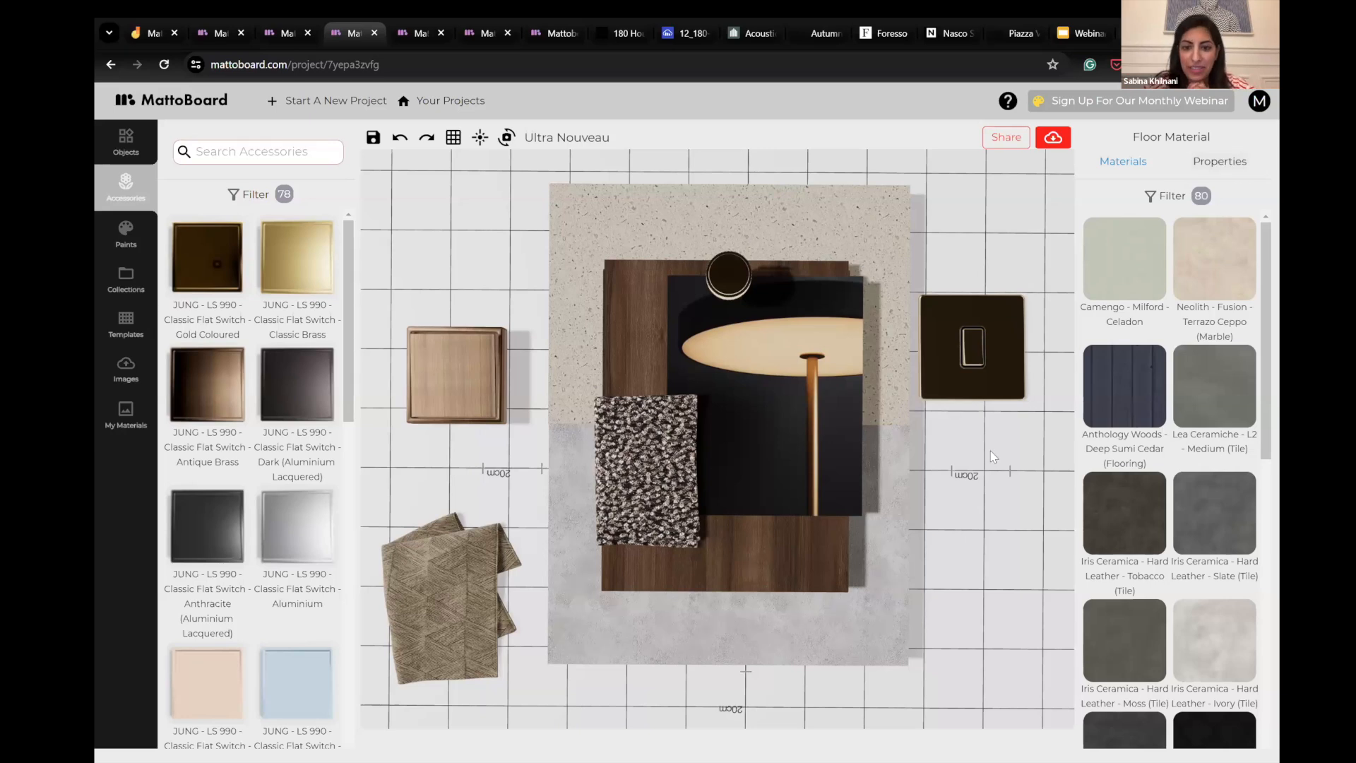
{"action": "left_click_drag", "start_coordinate": [961, 445], "coordinate": [947, 489]}
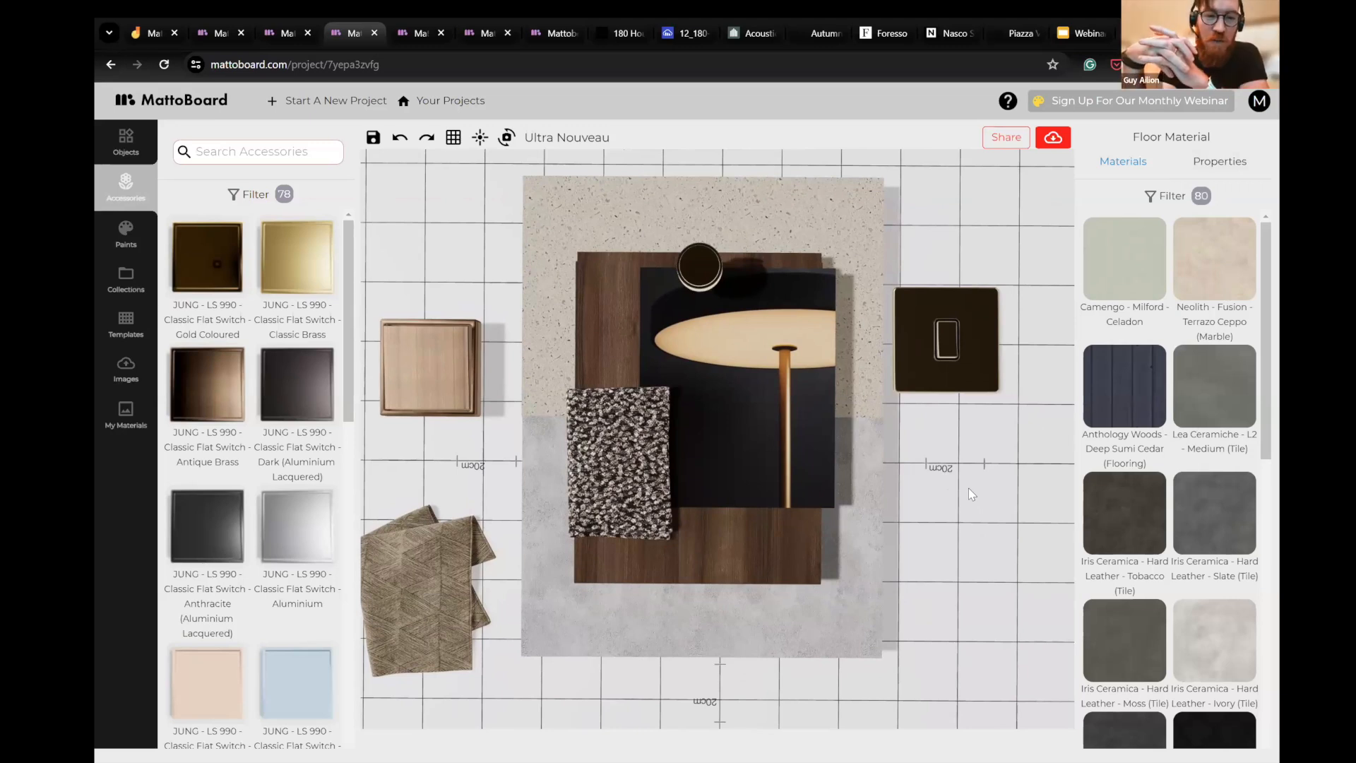
{"action": "left_click", "coordinate": [932, 353]}
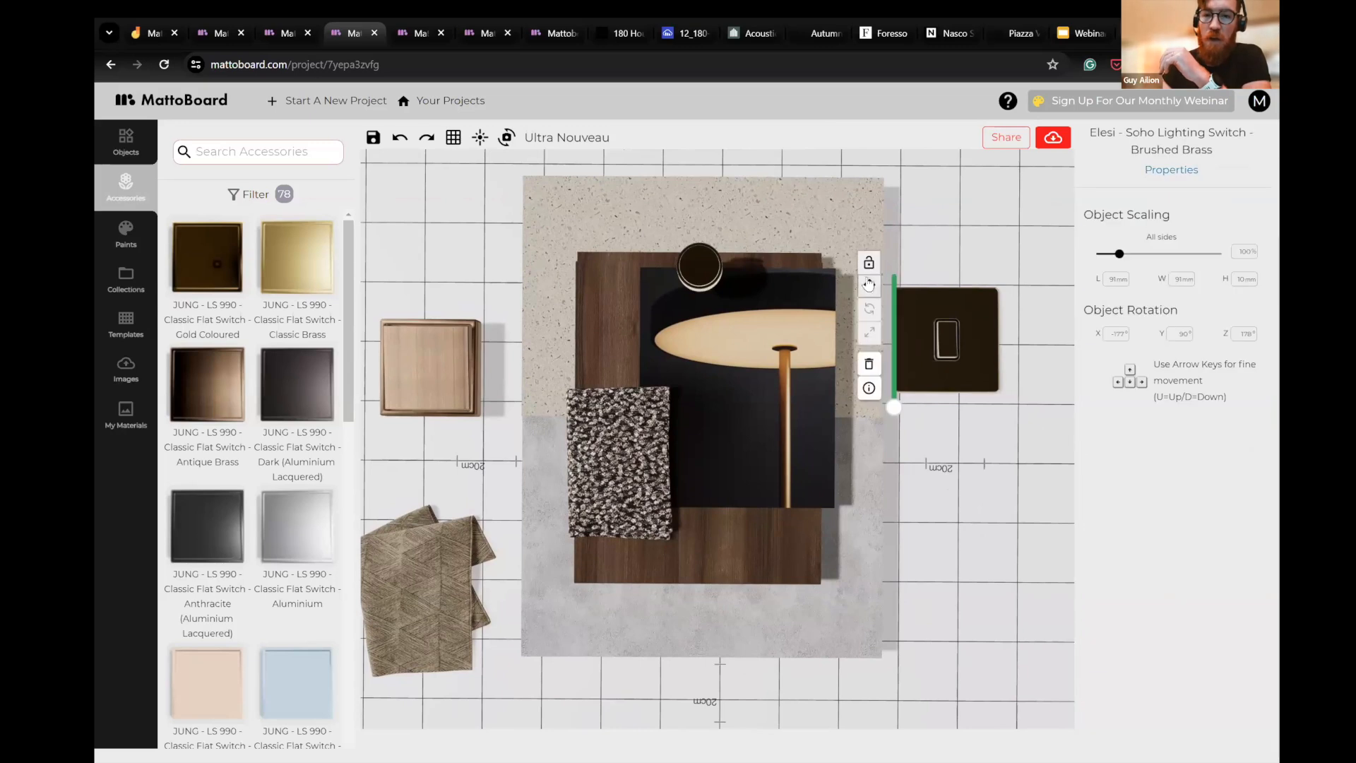
{"action": "left_click_drag", "start_coordinate": [929, 348], "coordinate": [946, 342]}
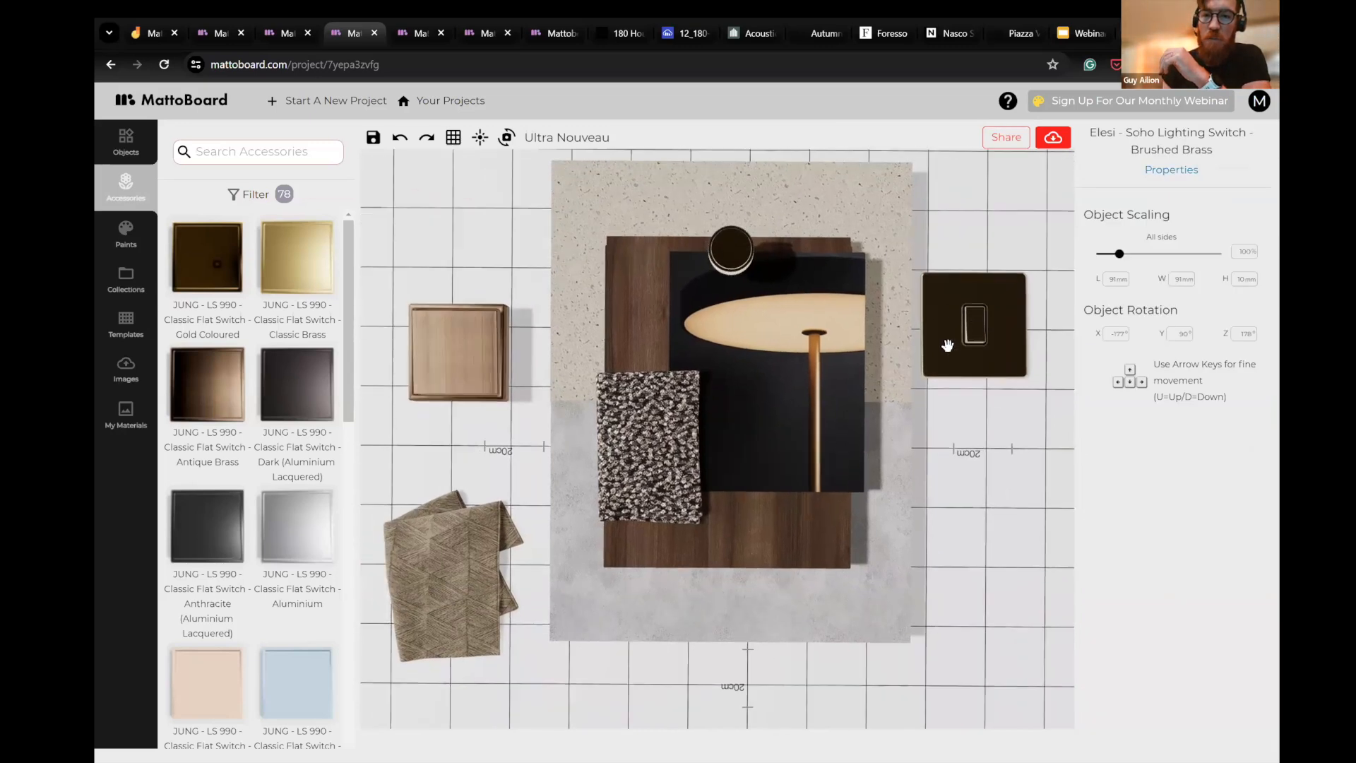
{"action": "left_click", "coordinate": [965, 378]}
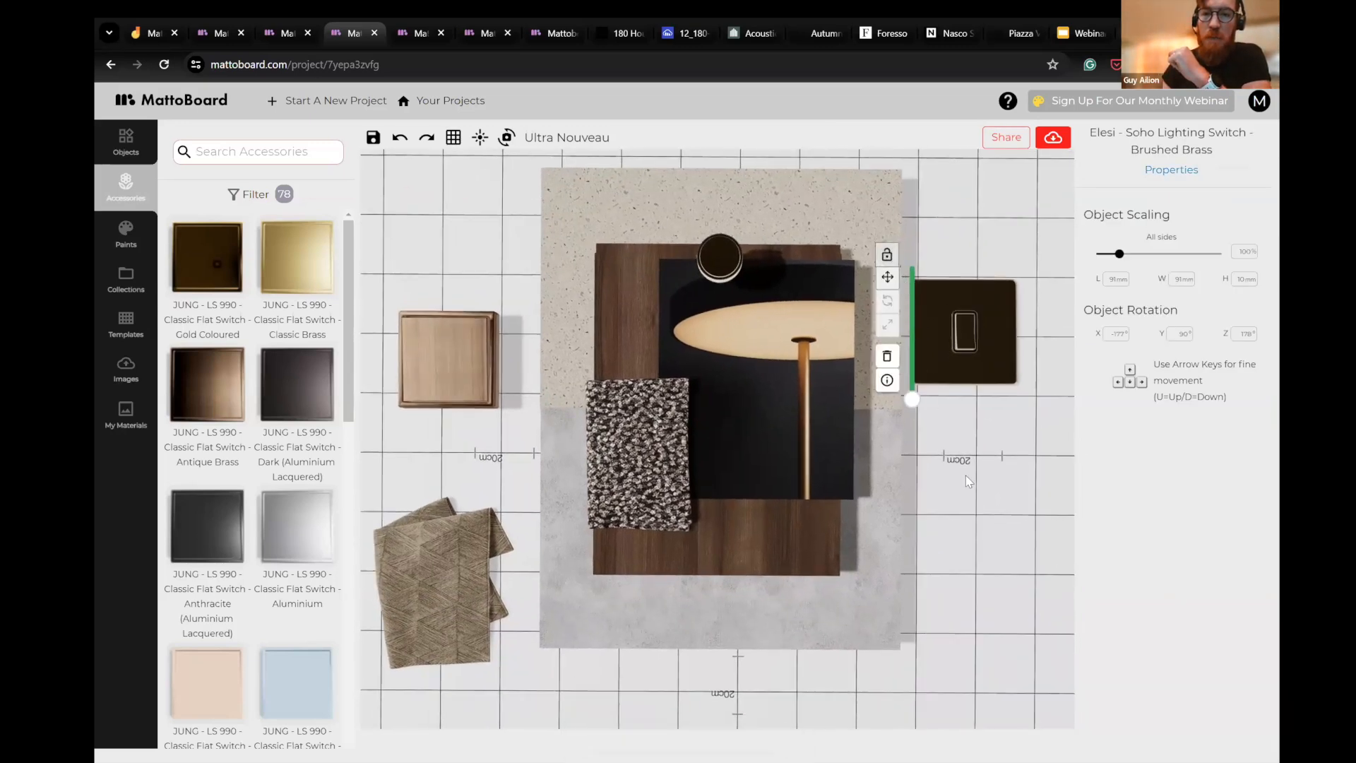
- Move the beige patterned fabric fold onto the board, overlapping the lower part of the lamp image and the wood panel
{"action": "left_click_drag", "start_coordinate": [416, 596], "coordinate": [787, 538]}
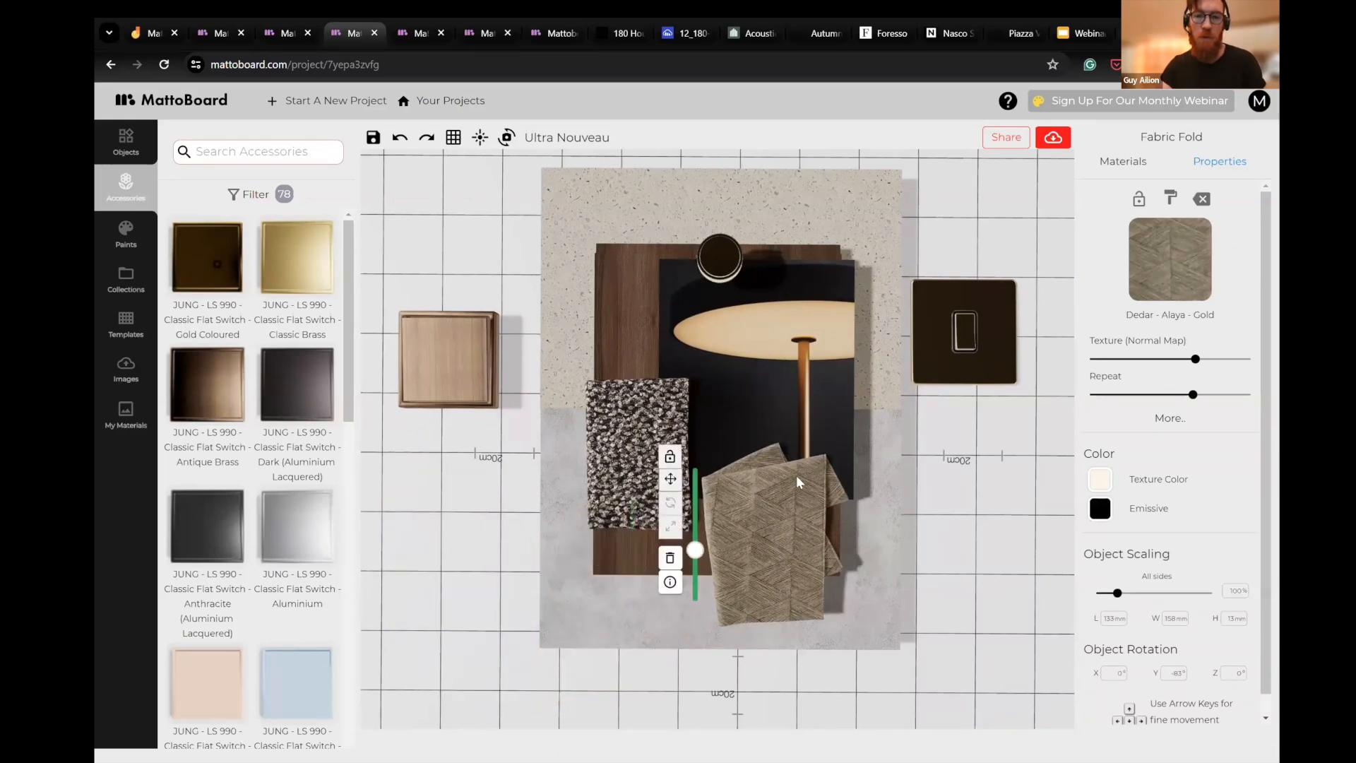
{"action": "left_click_drag", "start_coordinate": [795, 481], "coordinate": [798, 441]}
{"action": "left_click", "coordinate": [947, 463]}
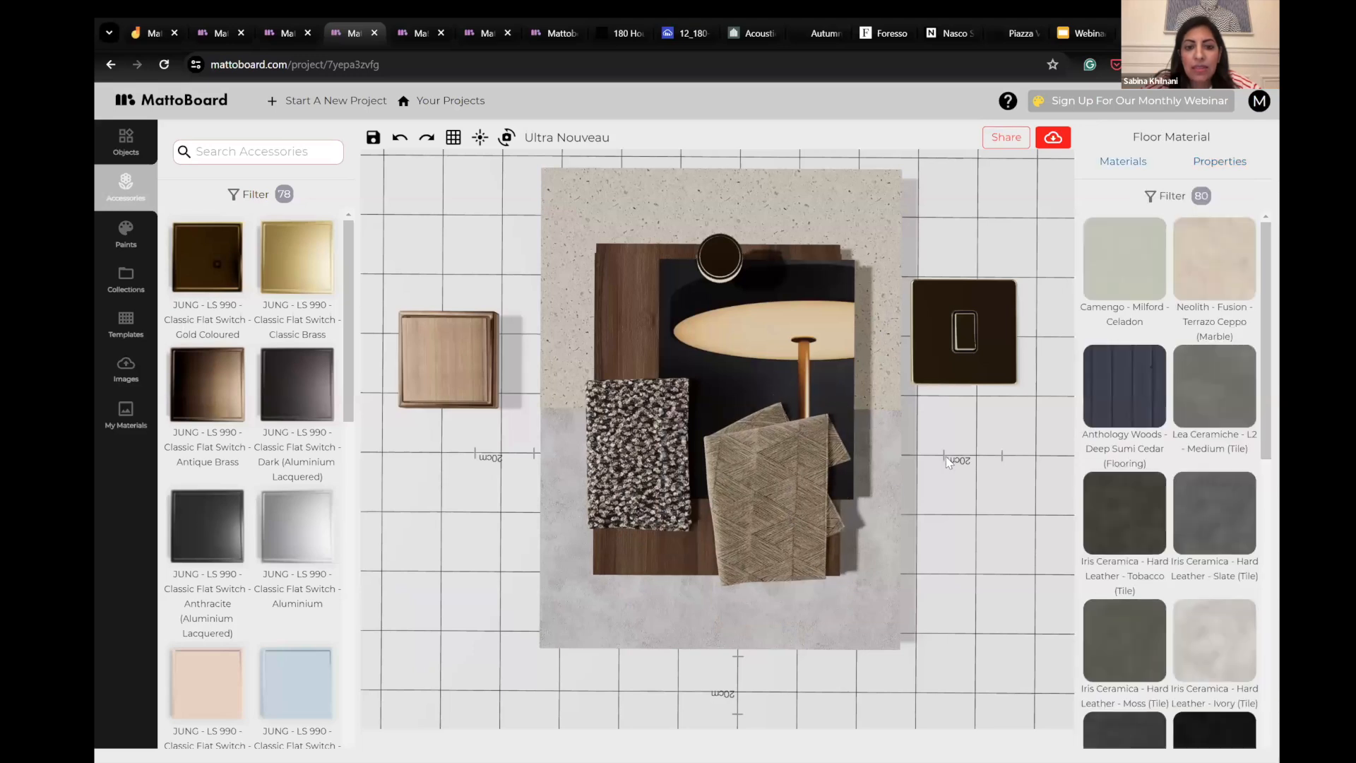
{"action": "left_click_drag", "start_coordinate": [943, 529], "coordinate": [784, 490]}
{"action": "left_click_drag", "start_coordinate": [435, 442], "coordinate": [451, 499]}
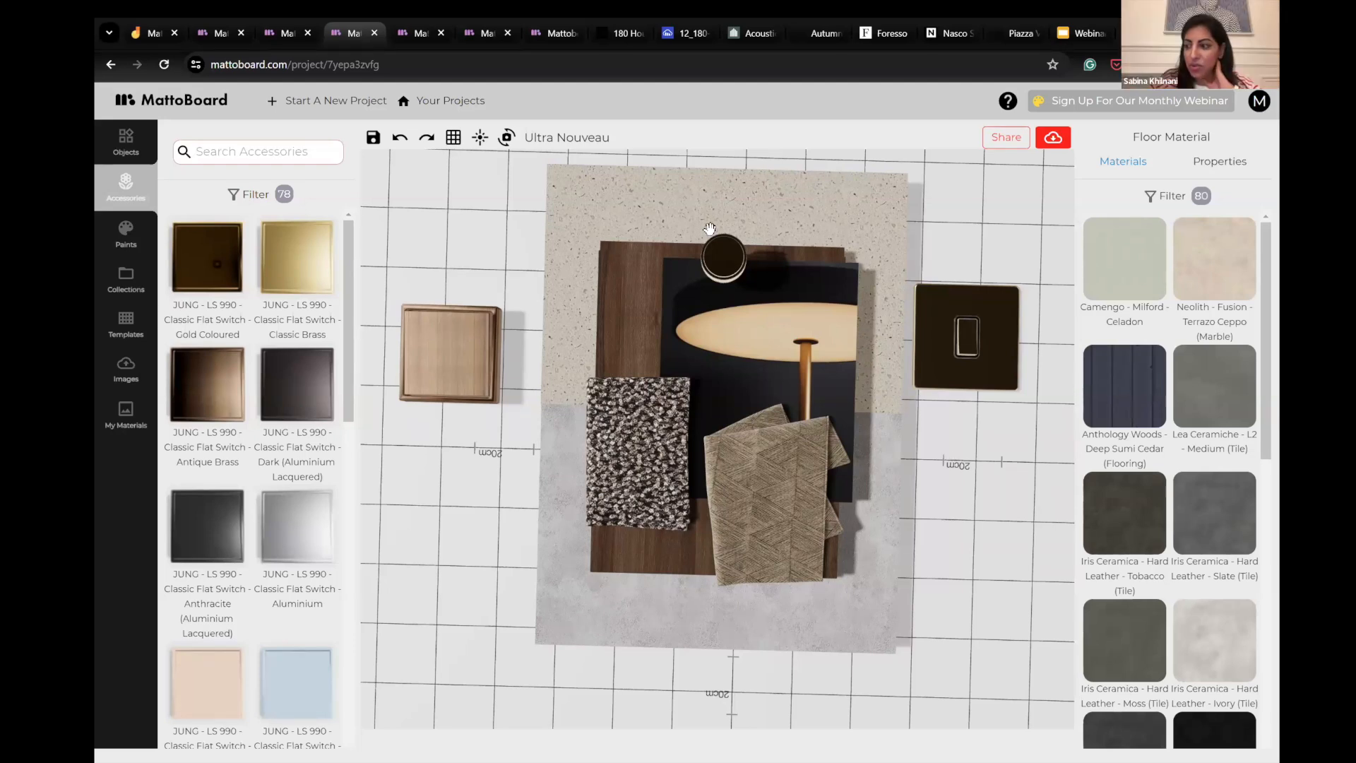
- Add a BEHR Cracked Pepper PPU18-01 paint blob to the empty area below the dark lighting switch and select it
{"action": "left_click", "coordinate": [117, 236]}
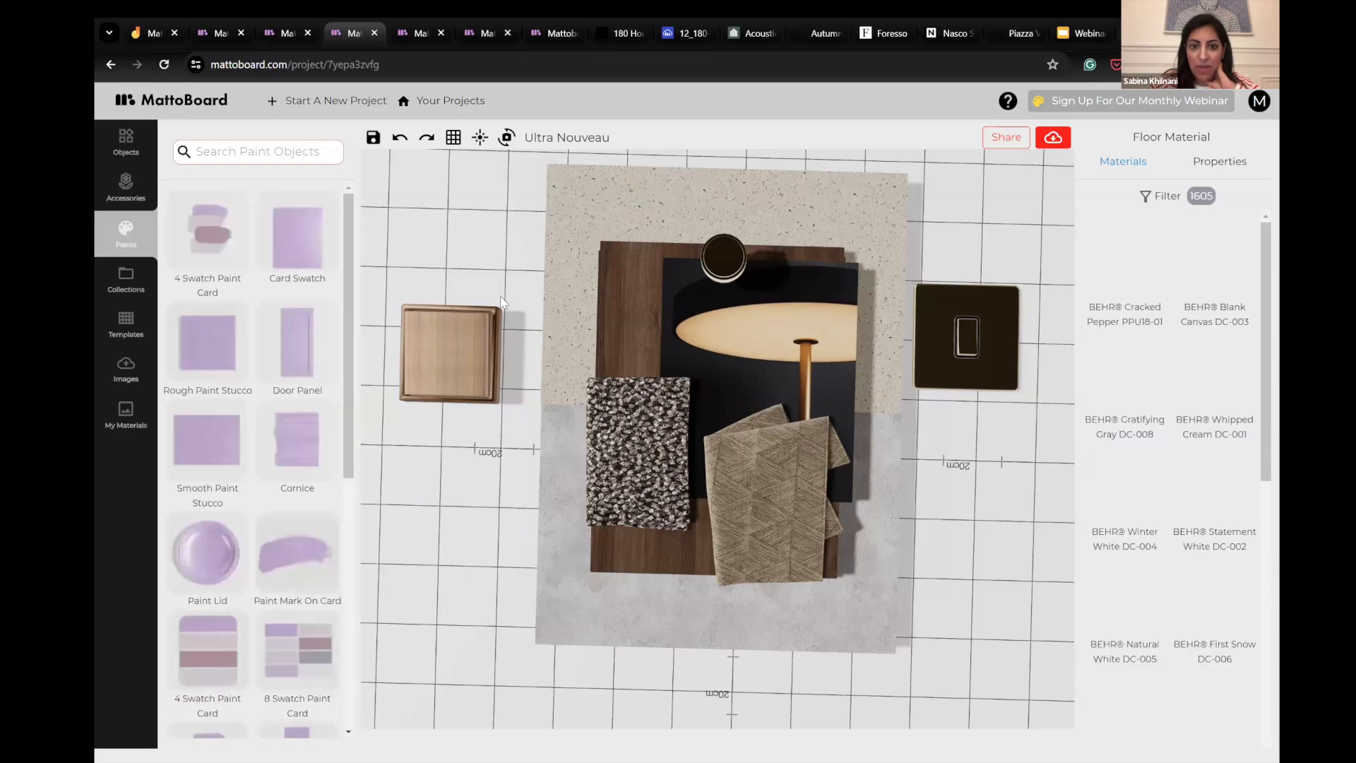
{"action": "scroll", "coordinate": [829, 327], "scroll_direction": "down", "scroll_amount": 5}
{"action": "scroll", "coordinate": [829, 328], "scroll_direction": "right", "scroll_amount": 5}
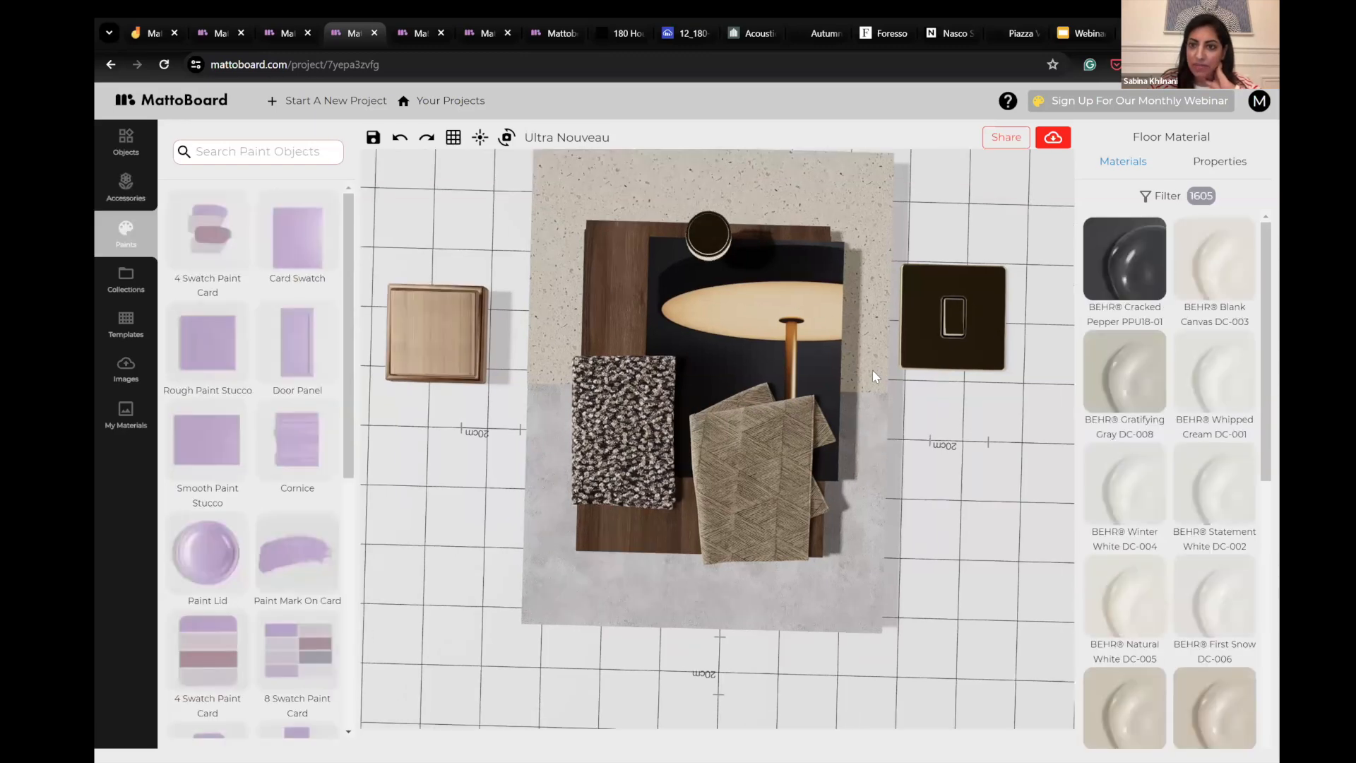
{"action": "left_click_drag", "start_coordinate": [1112, 259], "coordinate": [839, 363]}
{"action": "scroll", "coordinate": [819, 397], "scroll_direction": "up", "scroll_amount": 5}
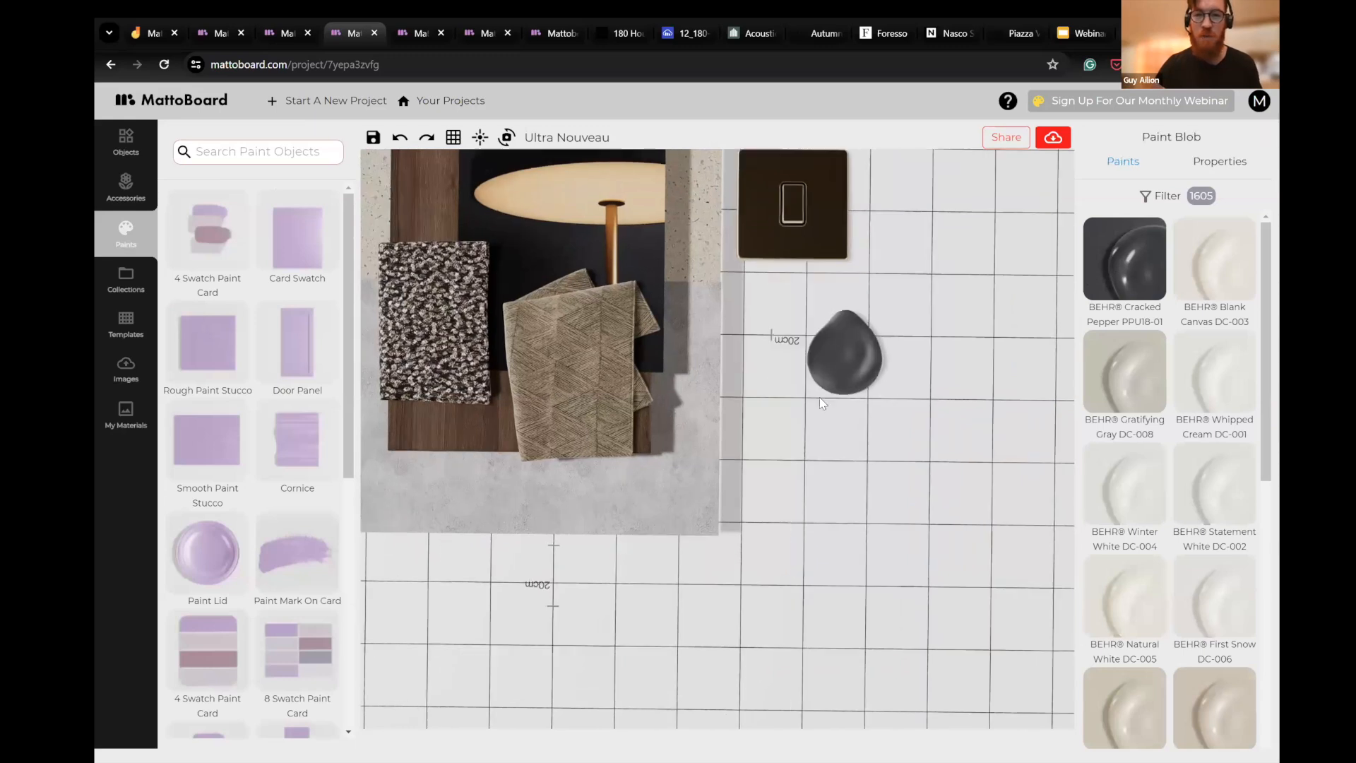
{"action": "left_click_drag", "start_coordinate": [792, 414], "coordinate": [716, 501]}
{"action": "scroll", "coordinate": [877, 401], "scroll_direction": "up", "scroll_amount": 3}
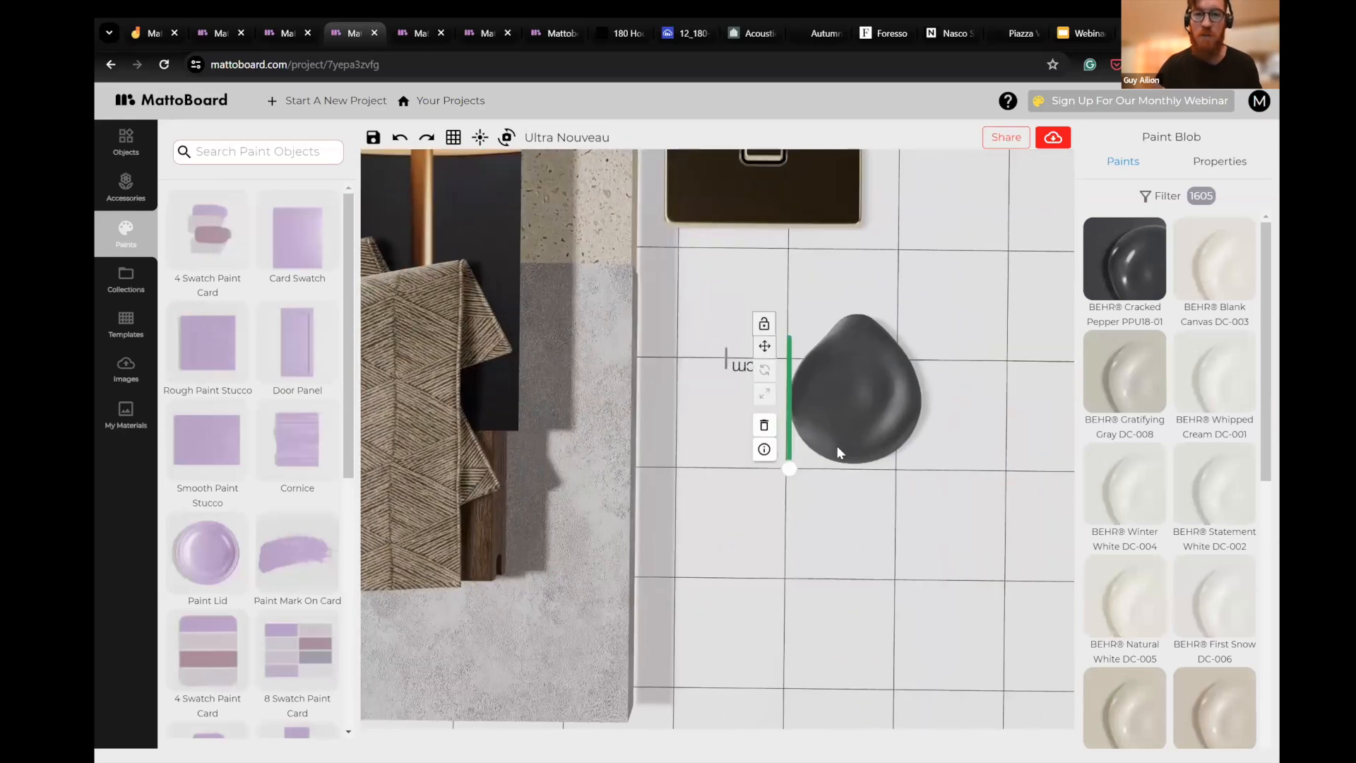
{"action": "scroll", "coordinate": [892, 506], "scroll_direction": "up", "scroll_amount": 3}
{"action": "left_click", "coordinate": [909, 418]}
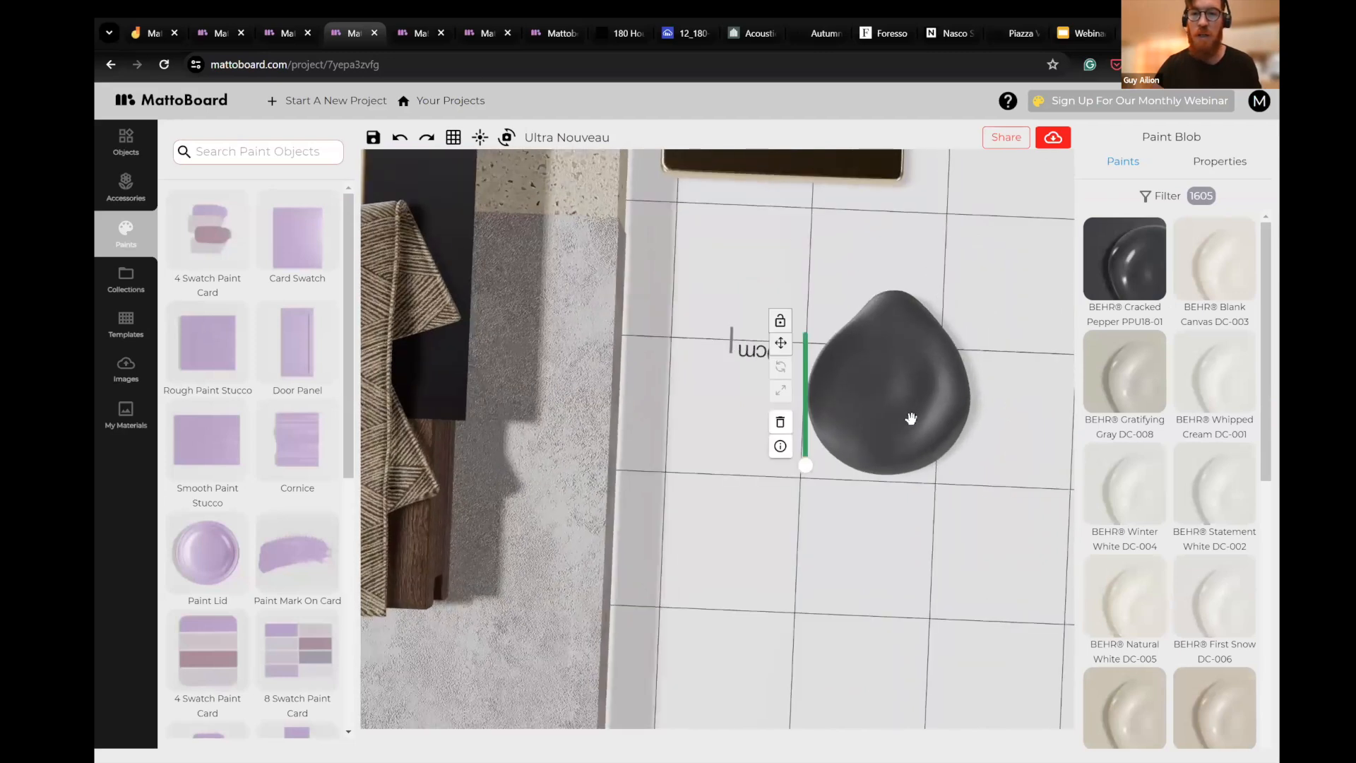
- Try the High-Gloss finish on the Cracked Pepper paint blob and set its finish to Satin
{"action": "left_click", "coordinate": [1233, 166]}
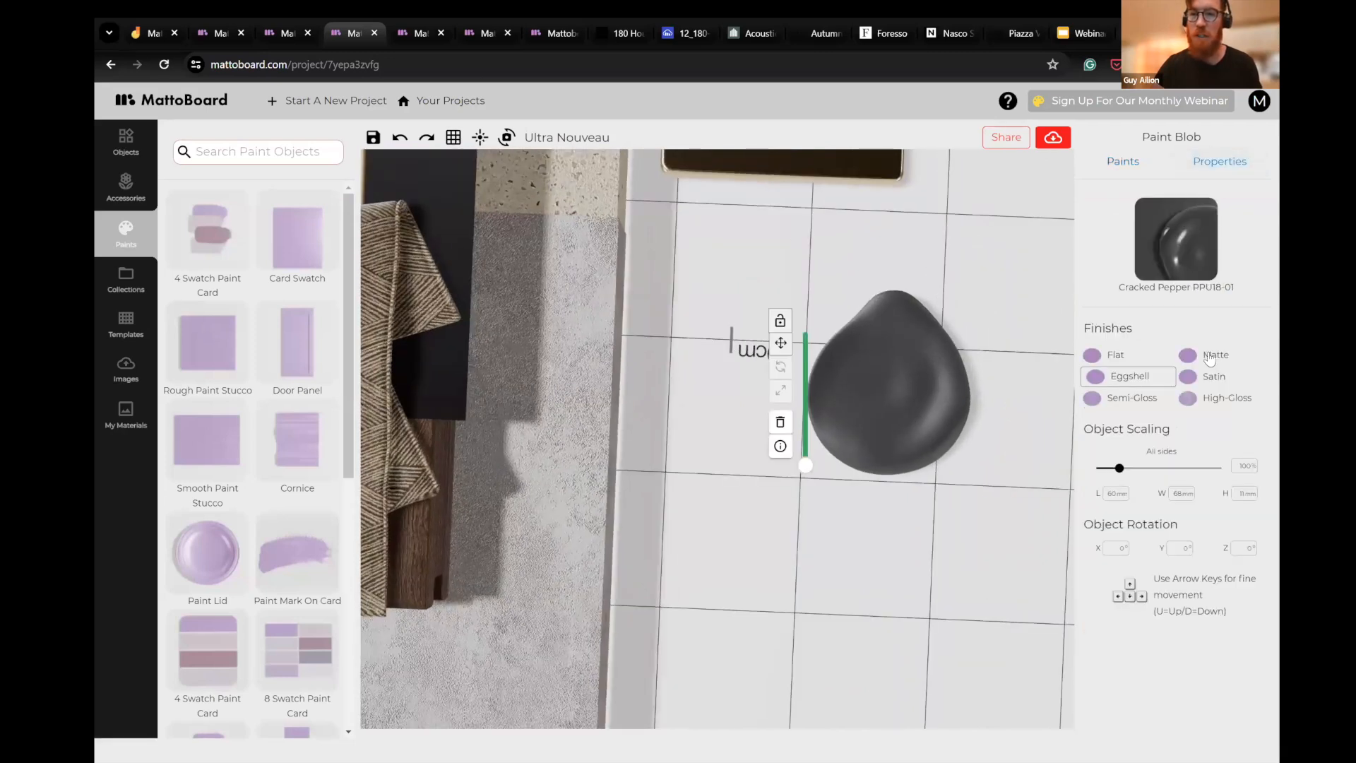
{"action": "left_click", "coordinate": [861, 494]}
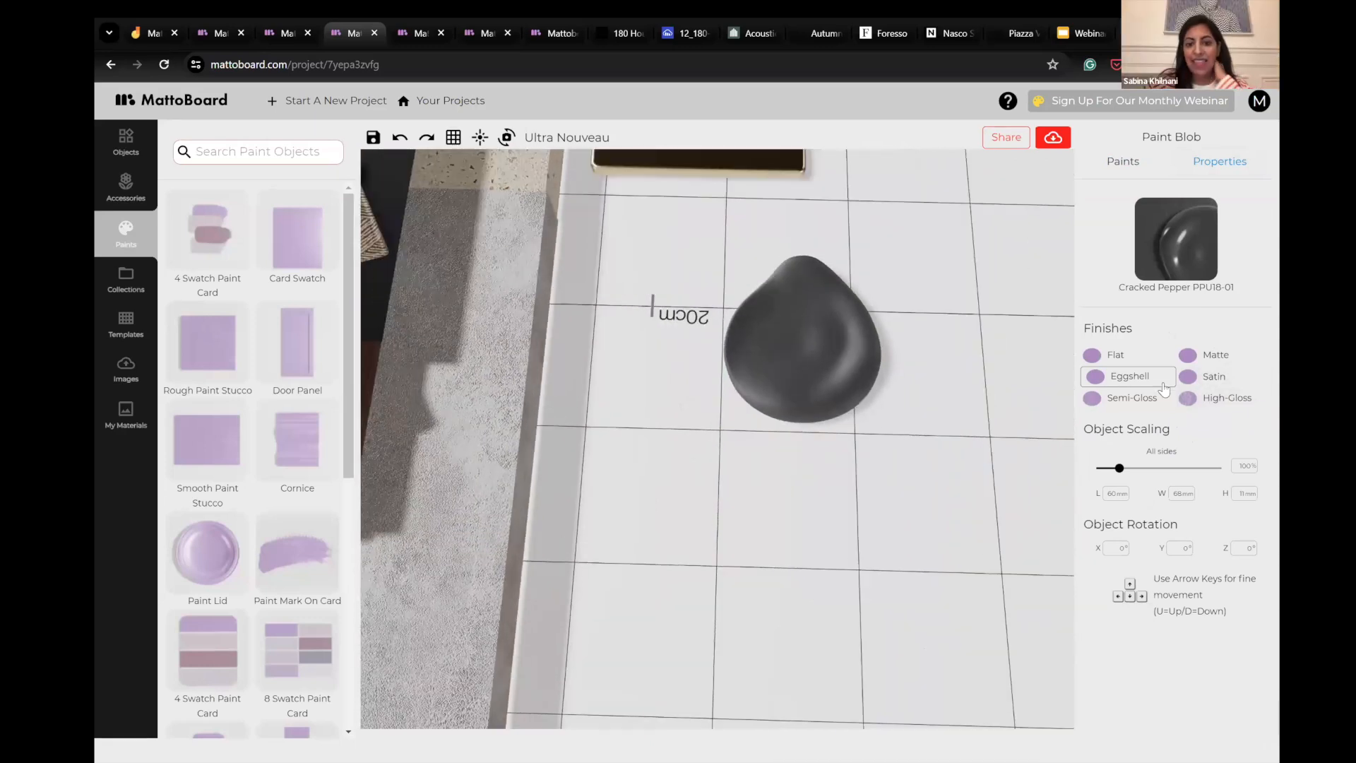
{"action": "left_click", "coordinate": [1226, 398]}
{"action": "scroll", "coordinate": [901, 311], "scroll_direction": "up", "scroll_amount": 3}
{"action": "left_click", "coordinate": [1194, 379]}
{"action": "left_click_drag", "start_coordinate": [823, 440], "coordinate": [831, 463]}
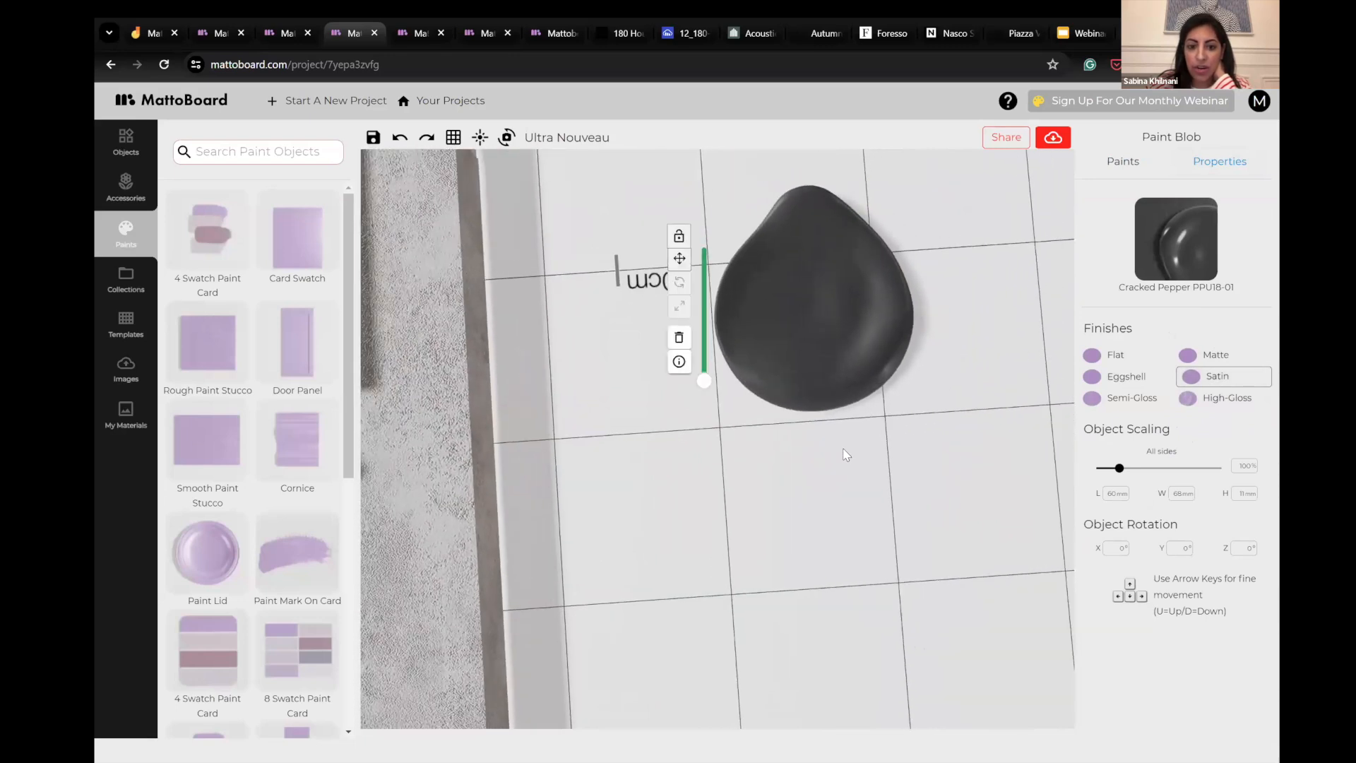
{"action": "scroll", "coordinate": [318, 544], "scroll_direction": "down", "scroll_amount": 5}
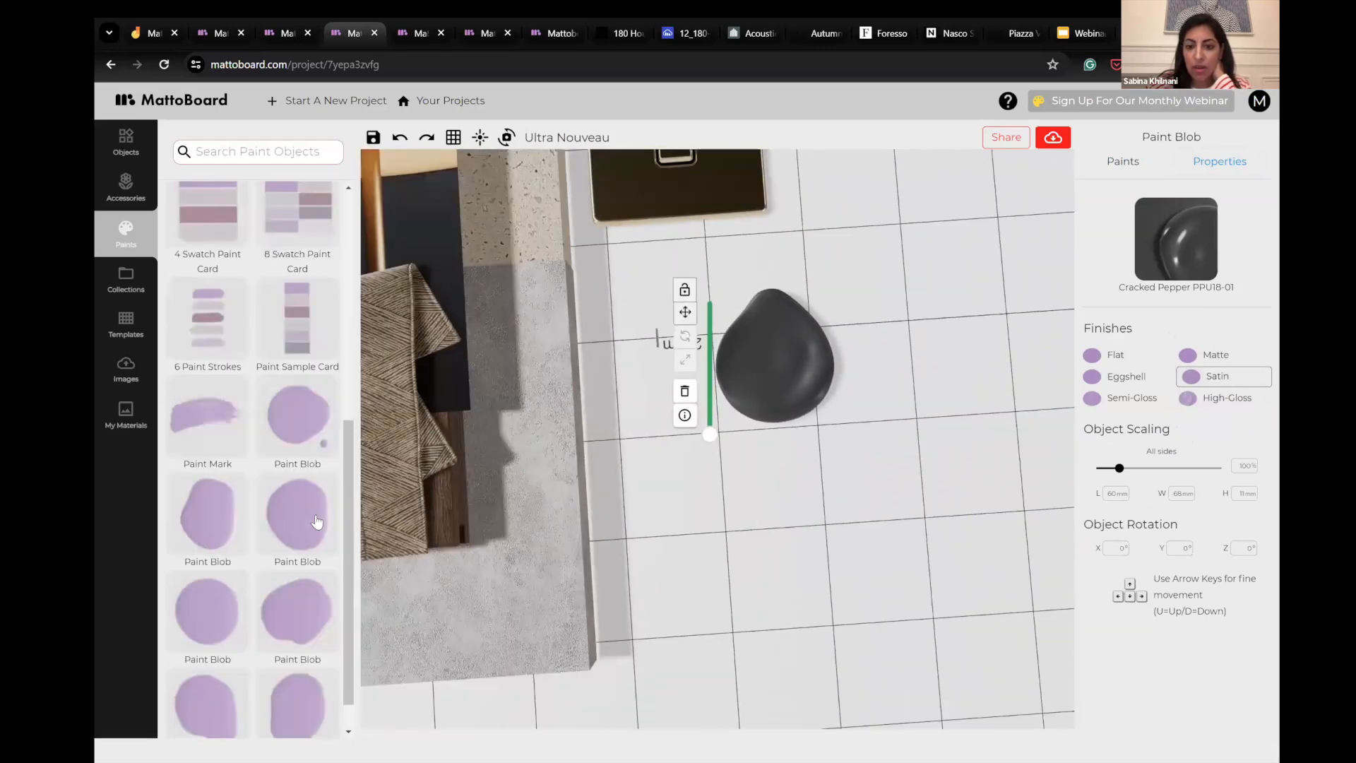
- Replace the teardrop-shaped paint blob with the flat round Paint Blob shape
{"action": "left_click", "coordinate": [316, 558]}
{"action": "left_click", "coordinate": [215, 621]}
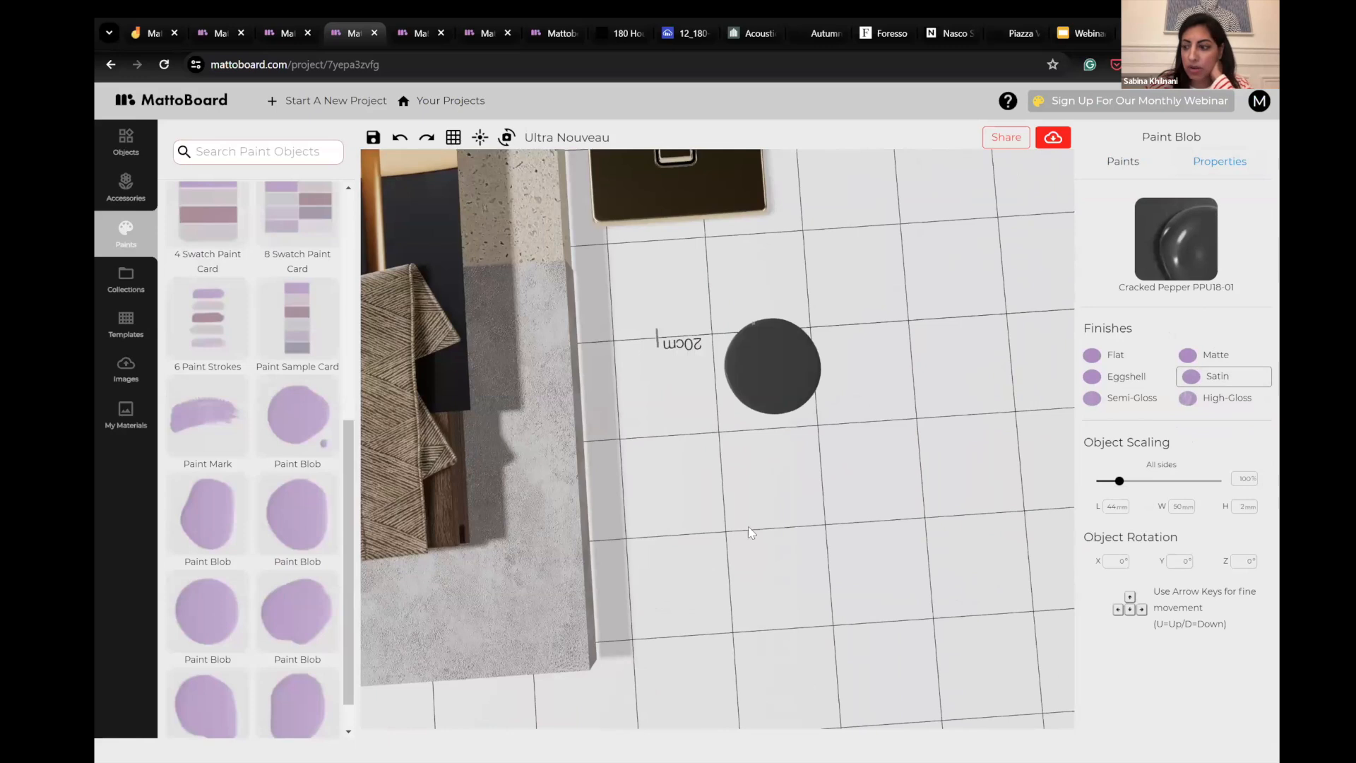
{"action": "left_click_drag", "start_coordinate": [954, 465], "coordinate": [935, 490]}
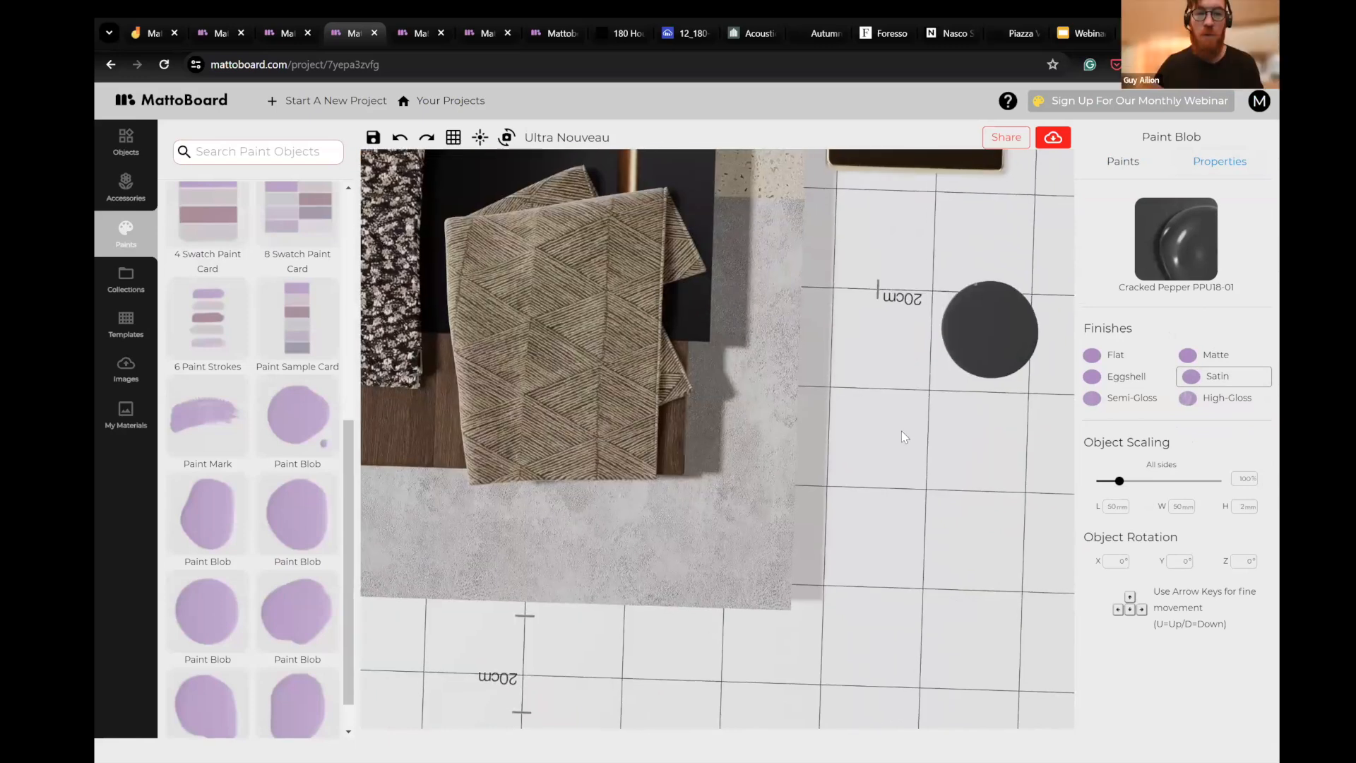
{"action": "scroll", "coordinate": [845, 493], "scroll_direction": "down", "scroll_amount": 3}
{"action": "scroll", "coordinate": [890, 514], "scroll_direction": "down", "scroll_amount": 3}
{"action": "mouse_move", "coordinate": [863, 543]}
{"action": "left_mouse_down"}
{"action": "mouse_move", "coordinate": [859, 528]}
{"action": "mouse_move", "coordinate": [863, 545]}
{"action": "left_mouse_up"}
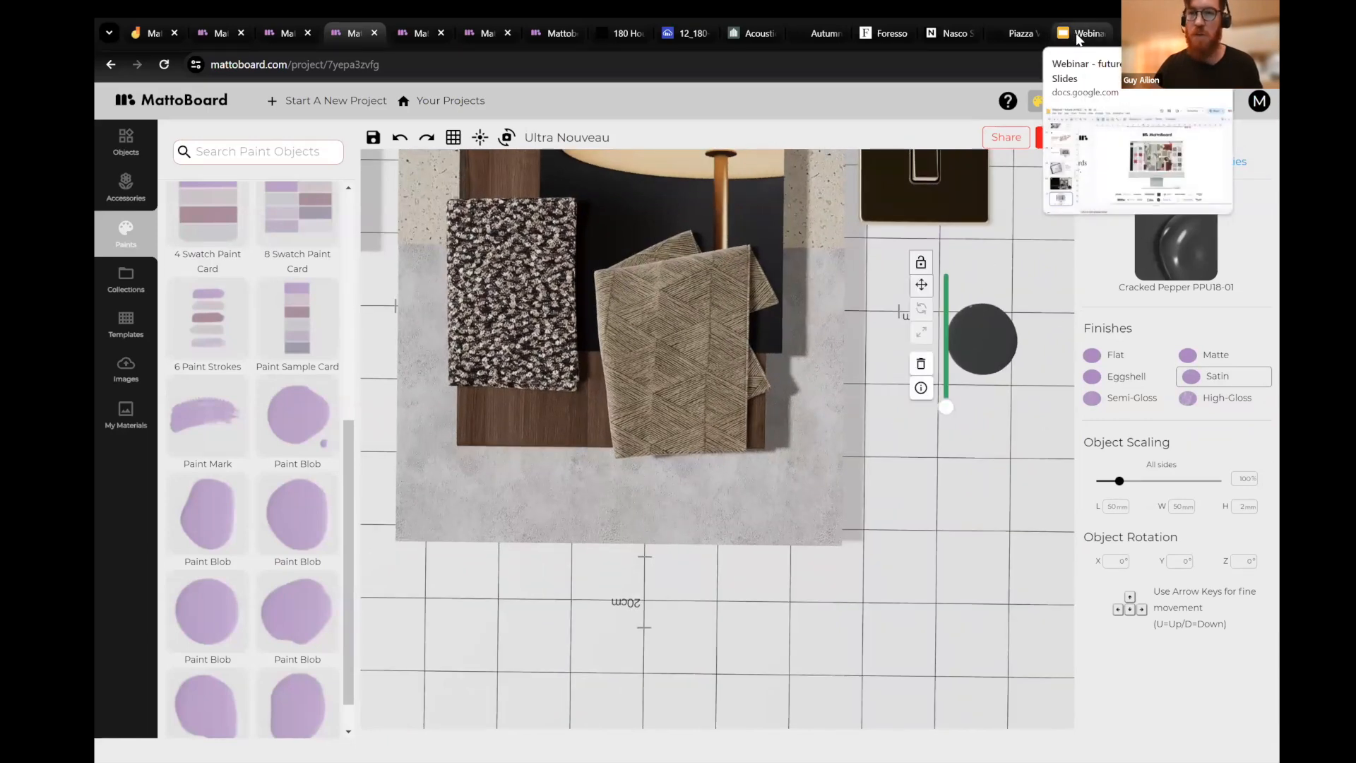
- Switch to the Webinar - future of A&D presentation in Google Slides and start the slideshow from slide 33, "Where is this going?"
{"action": "left_click", "coordinate": [1078, 36]}
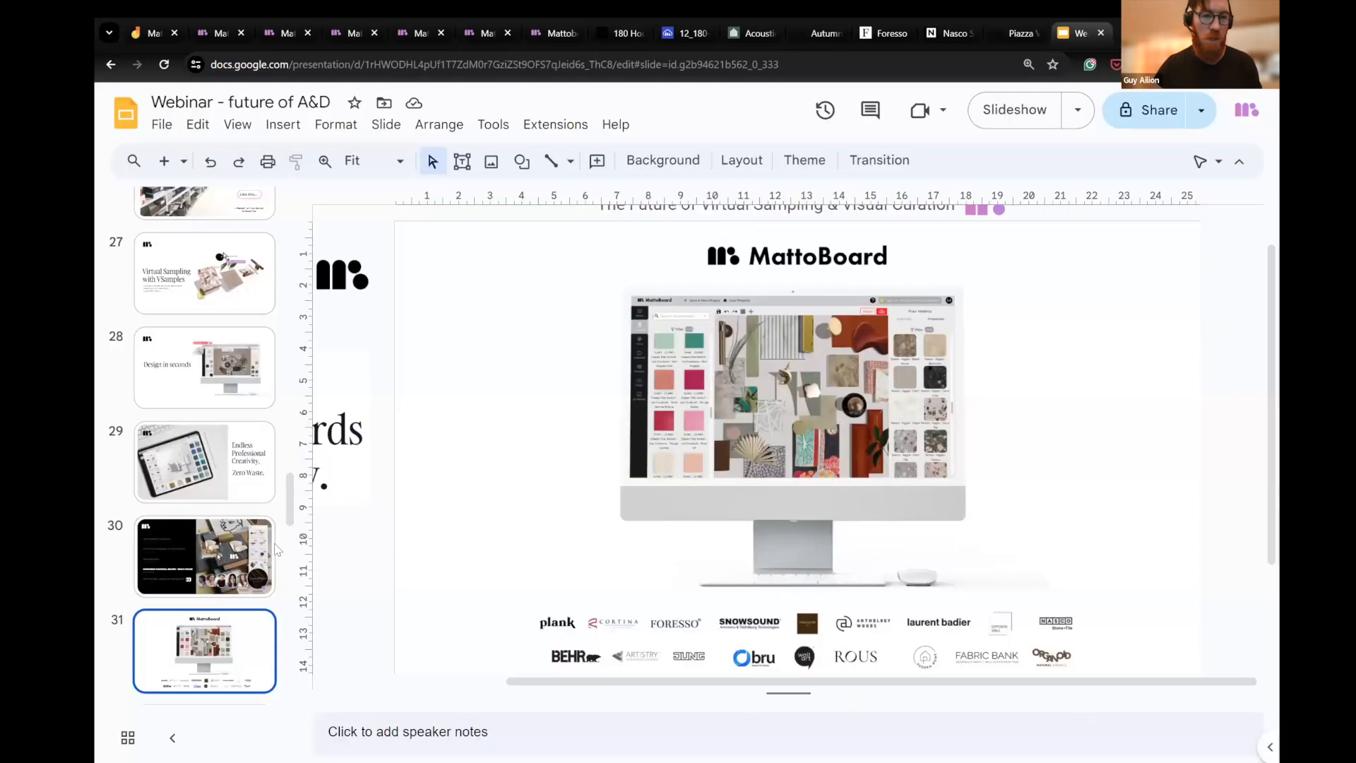
{"action": "scroll", "coordinate": [189, 563], "scroll_direction": "down", "scroll_amount": 2}
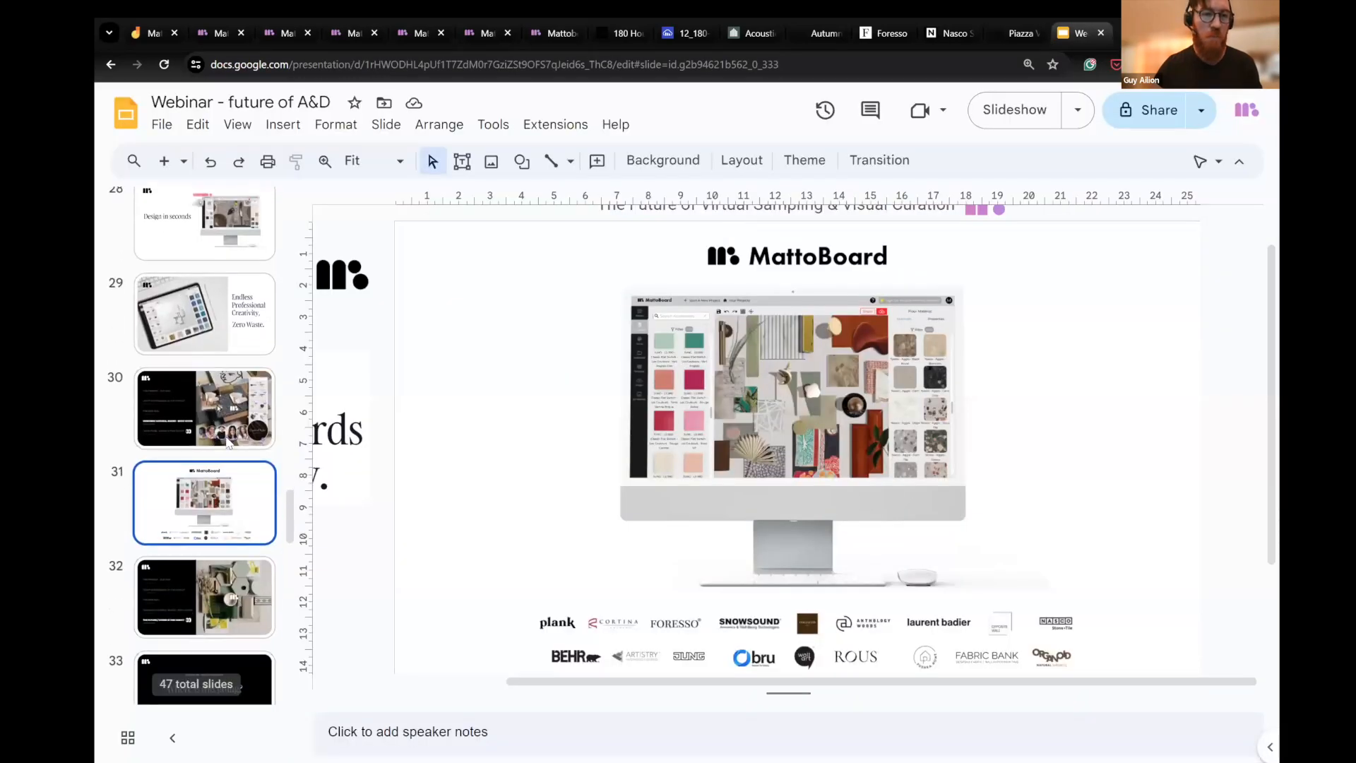
{"action": "left_click", "coordinate": [227, 442]}
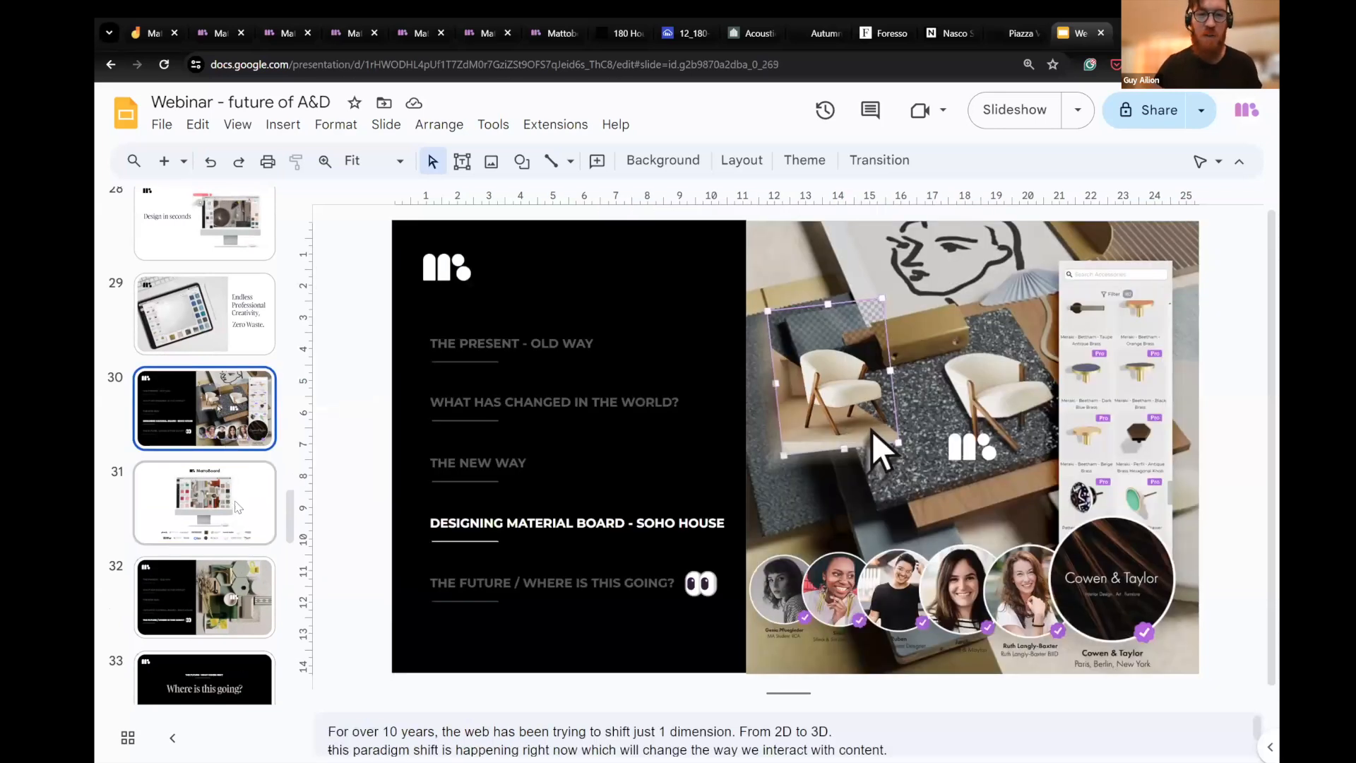
{"action": "left_click", "coordinate": [235, 572]}
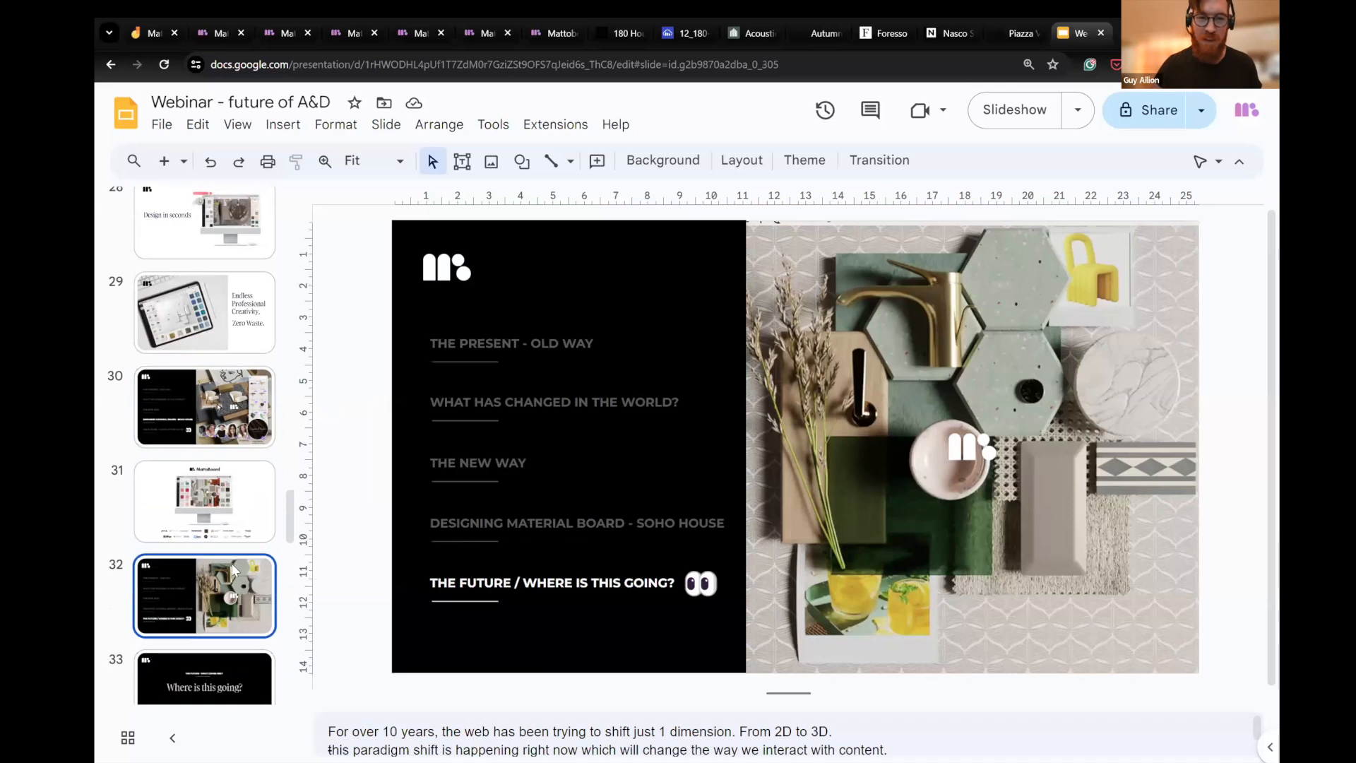
{"action": "scroll", "coordinate": [233, 565], "scroll_direction": "down", "scroll_amount": 2}
{"action": "left_click", "coordinate": [230, 538]}
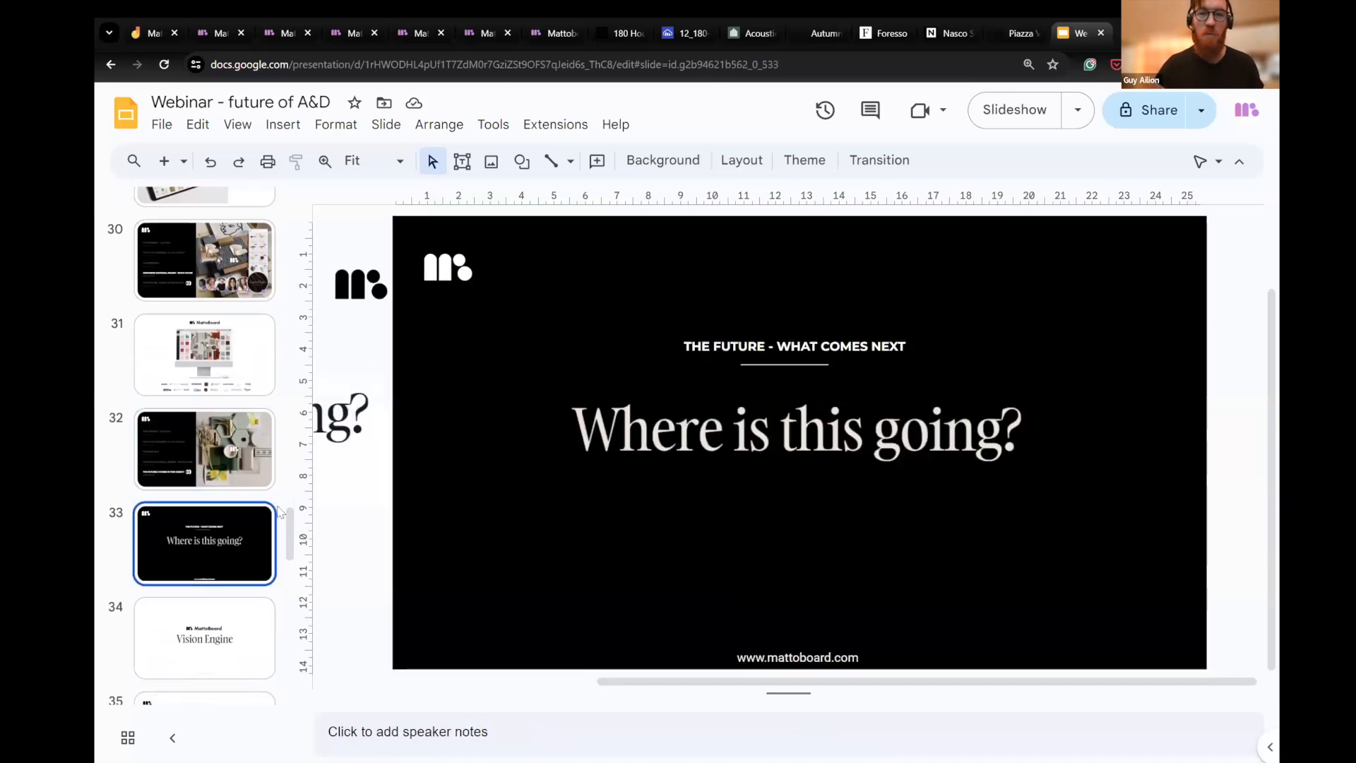
{"action": "left_click", "coordinate": [1014, 111]}
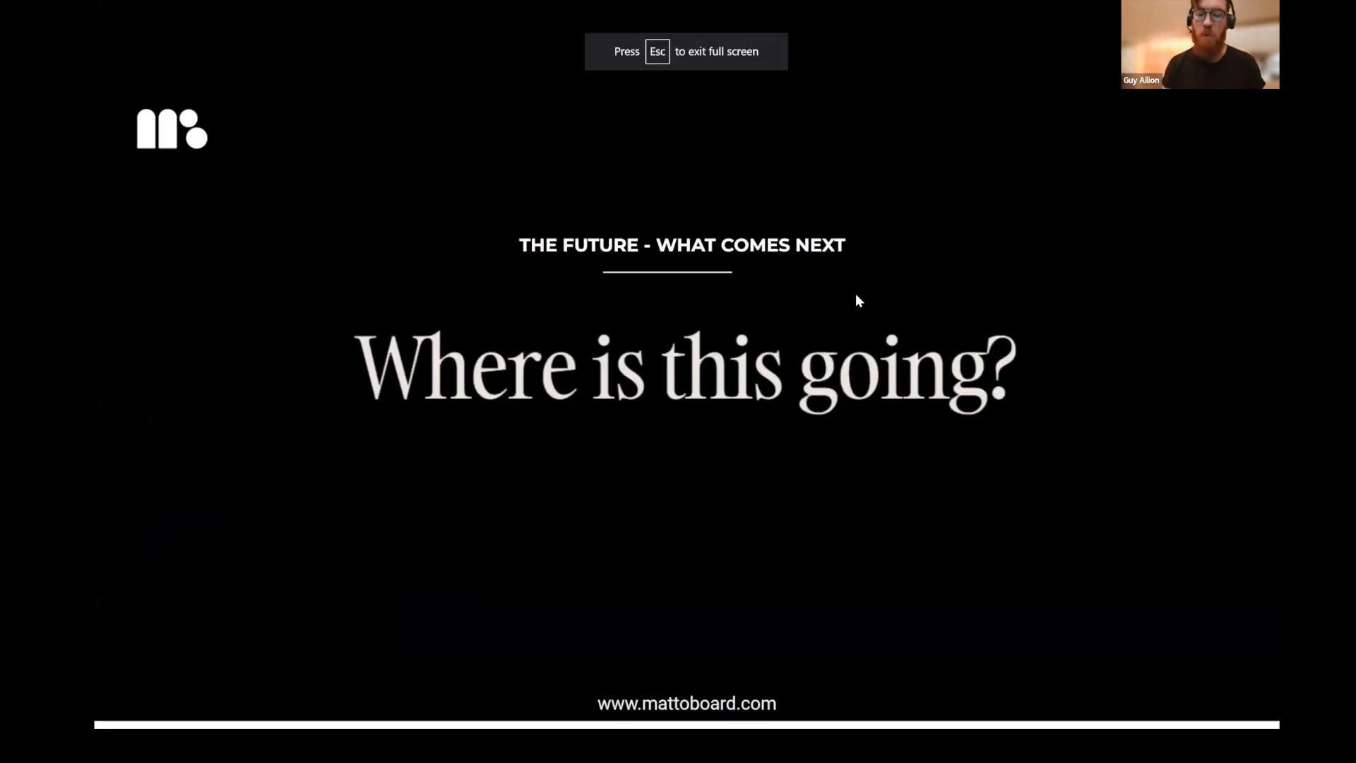